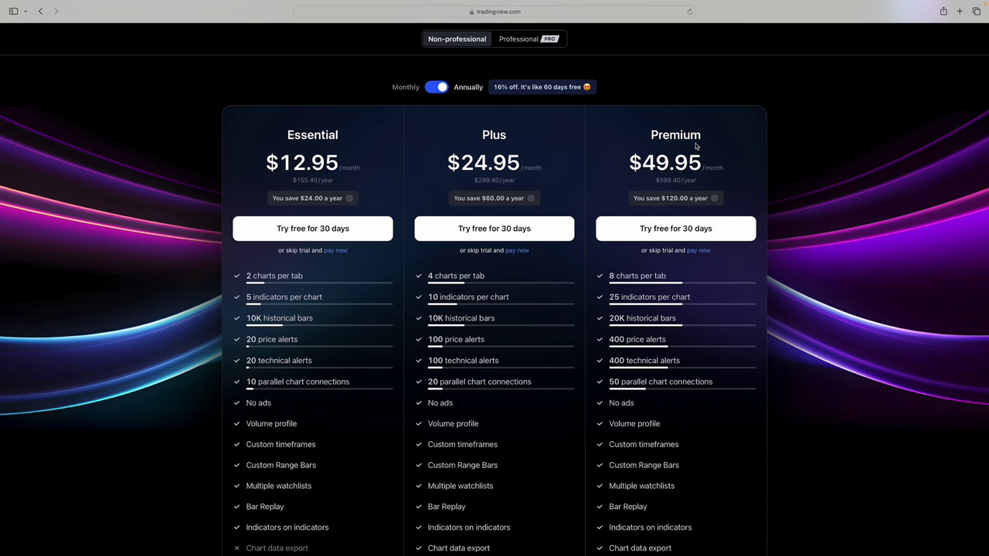
Compare the features and prices of the Essential, Plus and Premium subscription plans
{"action": "scroll", "coordinate": [498, 327], "scroll_direction": "down", "scroll_amount": 2}
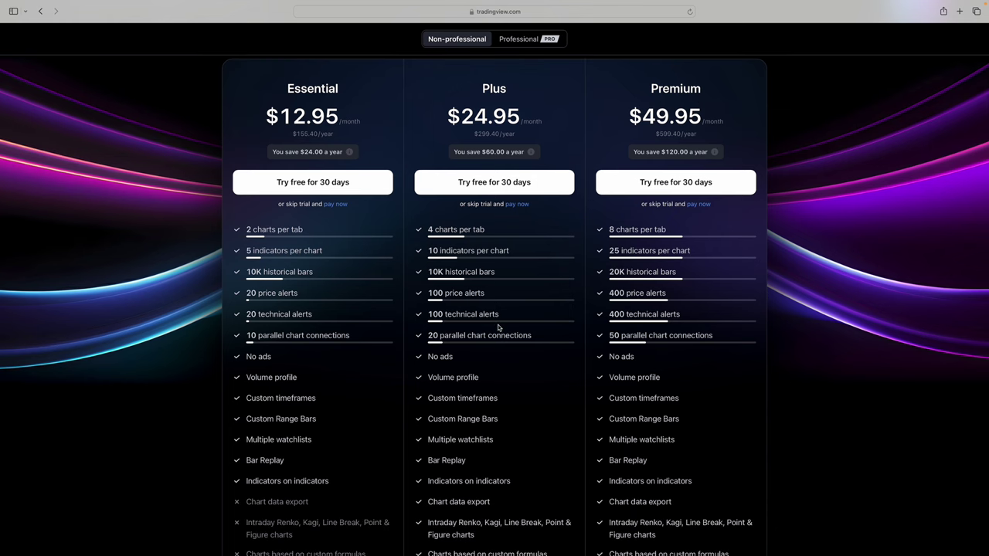
{"action": "scroll", "coordinate": [339, 193], "scroll_direction": "down", "scroll_amount": 2}
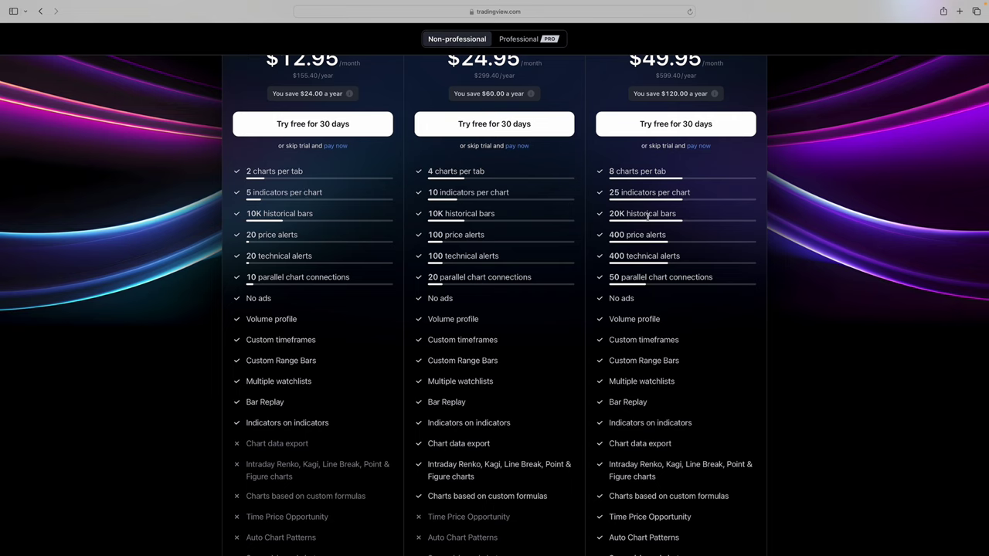
{"action": "scroll", "coordinate": [645, 224], "scroll_direction": "up", "scroll_amount": 1}
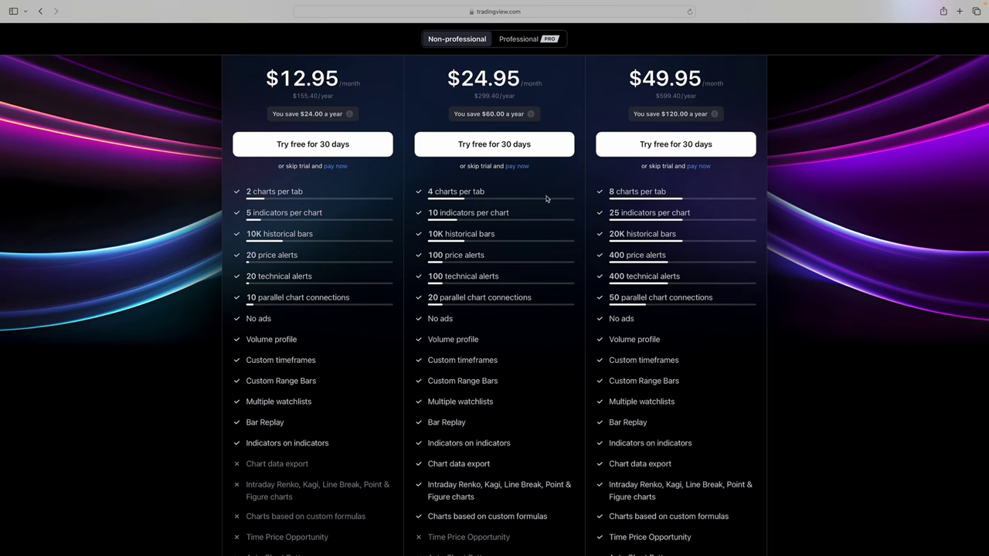
{"action": "scroll", "coordinate": [349, 205], "scroll_direction": "up", "scroll_amount": 1}
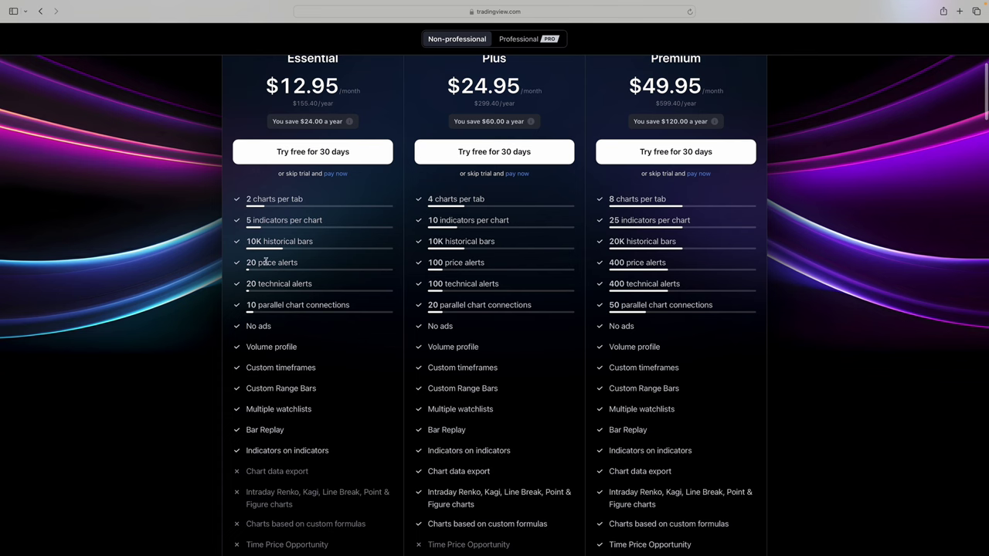
{"action": "scroll", "coordinate": [343, 342], "scroll_direction": "down", "scroll_amount": 1}
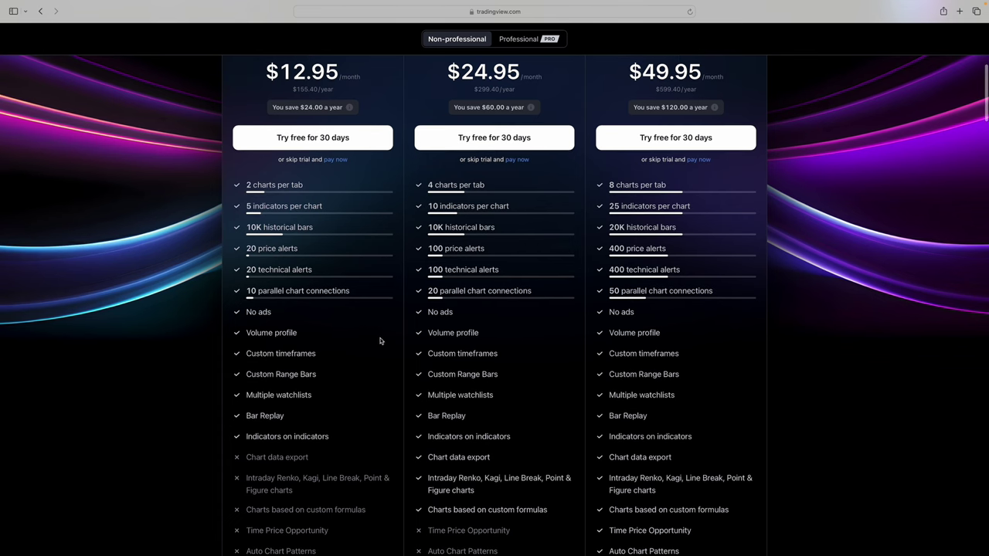
{"action": "scroll", "coordinate": [380, 341], "scroll_direction": "up", "scroll_amount": 10}
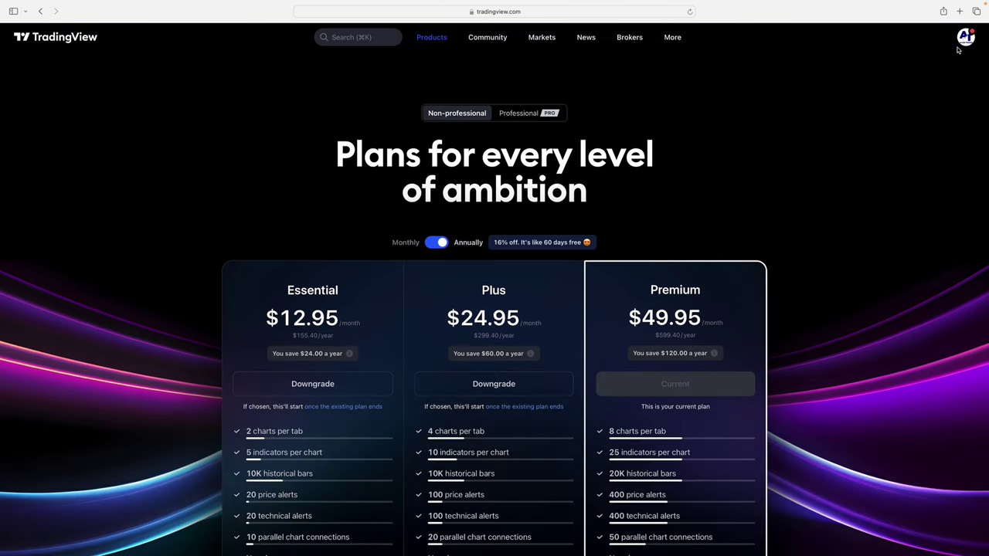
Open Supercharts and create a new chart layout named Course Tutorial, opened in a new tab
{"action": "mouse_move", "coordinate": [419, 48]}
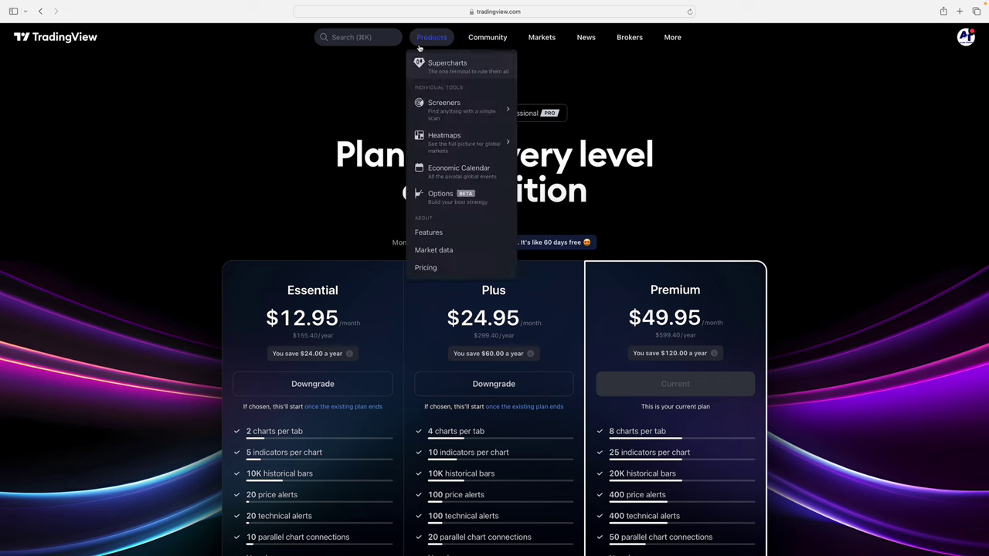
{"action": "left_click", "coordinate": [452, 66]}
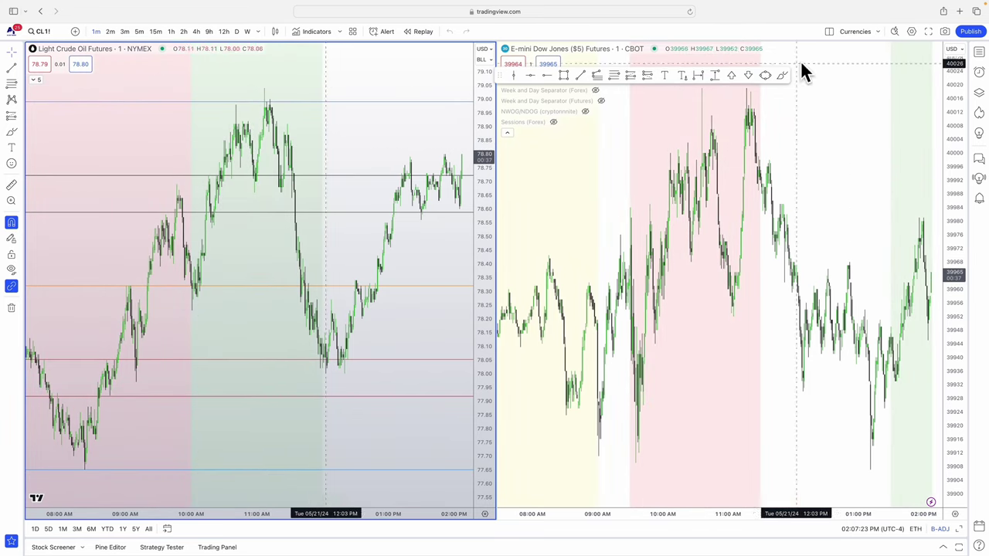
{"action": "left_click", "coordinate": [878, 31]}
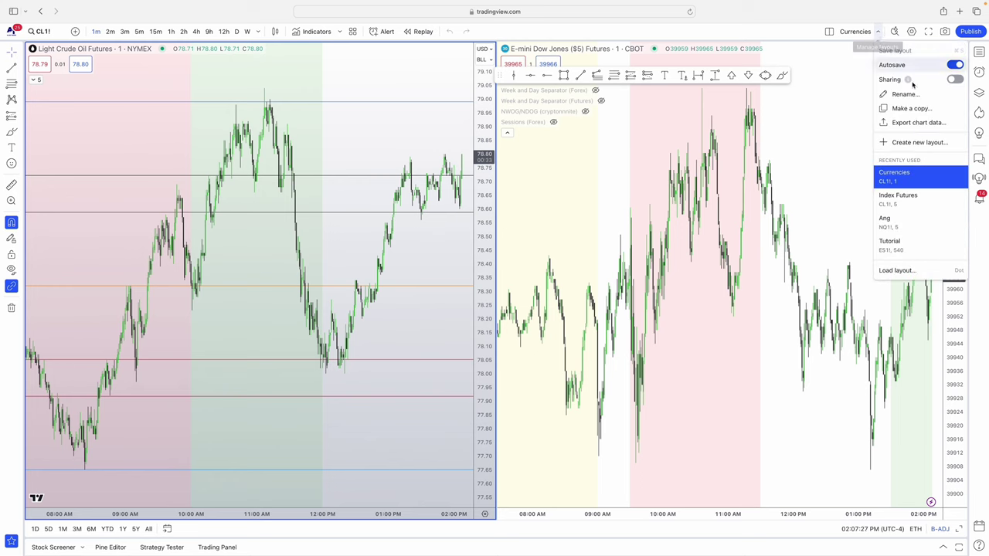
{"action": "left_click", "coordinate": [923, 142]}
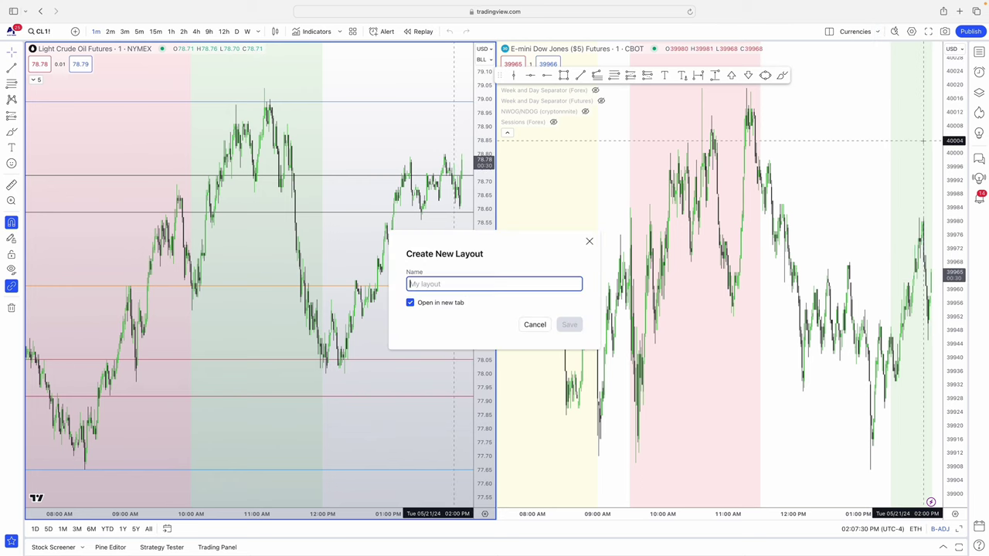
{"action": "type", "text": "Y"}
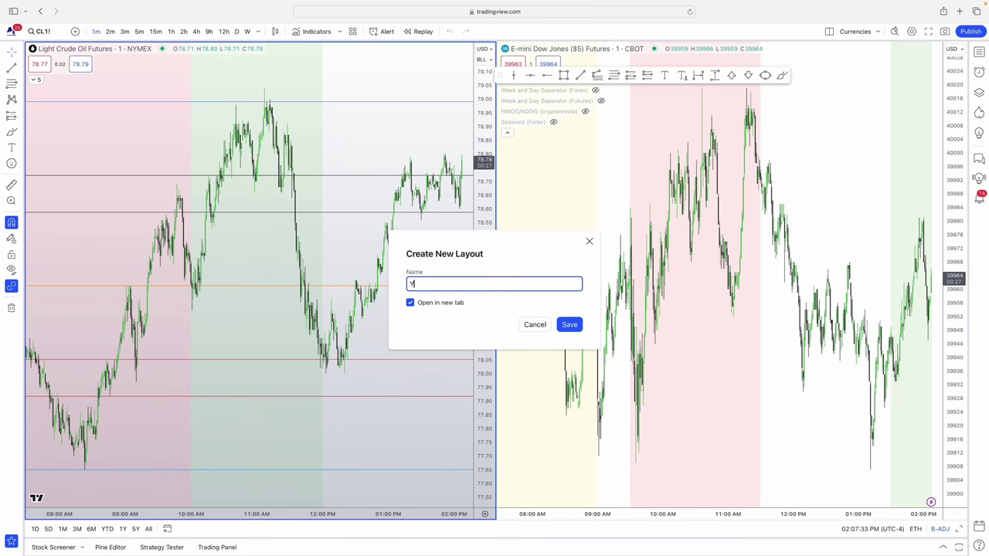
{"action": "type", "text": "outube"}
{"action": "key", "text": "super+a"}
{"action": "type", "text": "Copu"}
{"action": "key", "text": "BackSpace"}
{"action": "key", "text": "BackSpace"}
{"action": "type", "text": "urse Tutorial"}
{"action": "key", "text": "Return"}
Apply the saved Regular color theme to the crude oil chart
{"action": "scroll", "coordinate": [530, 337], "scroll_direction": "up", "scroll_amount": 5}
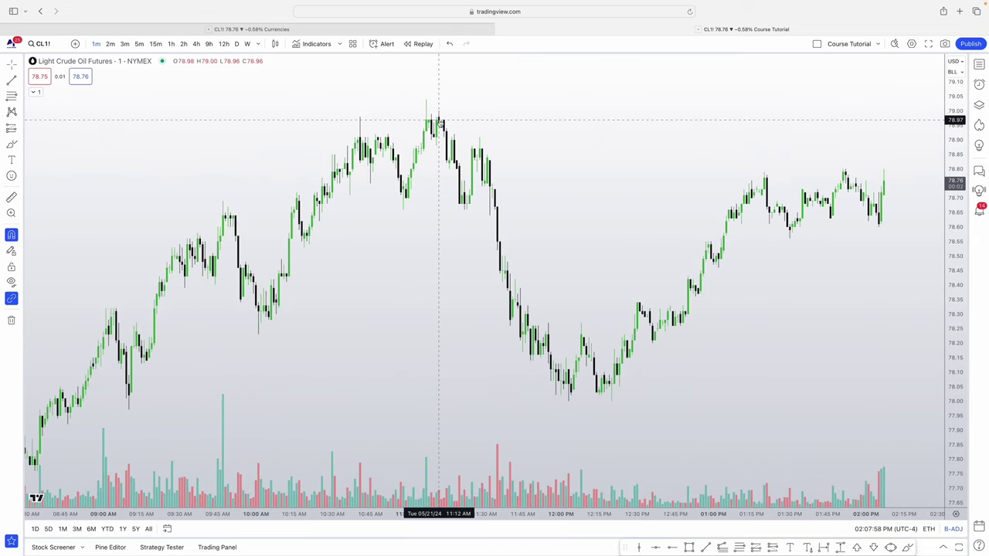
{"action": "right_click", "coordinate": [530, 232]}
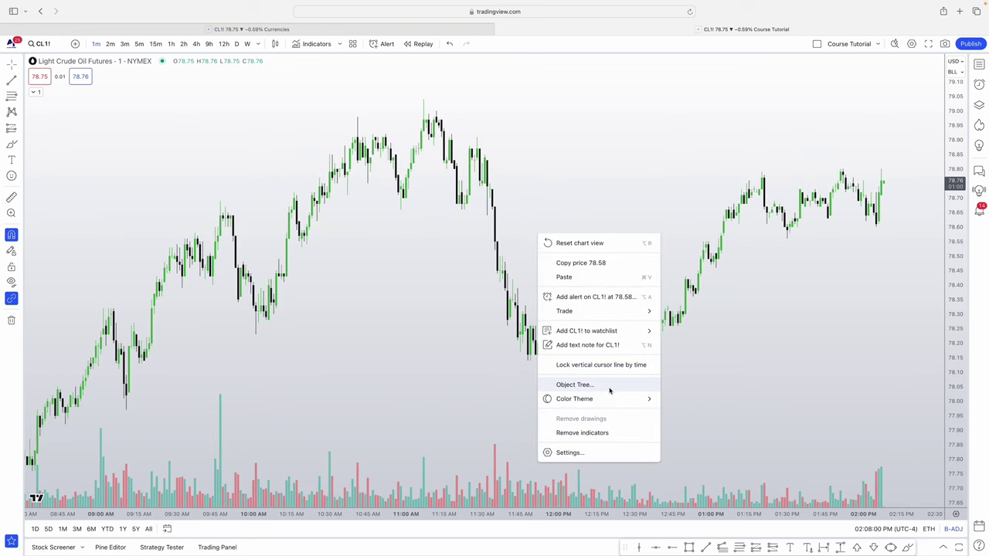
{"action": "mouse_move", "coordinate": [607, 400]}
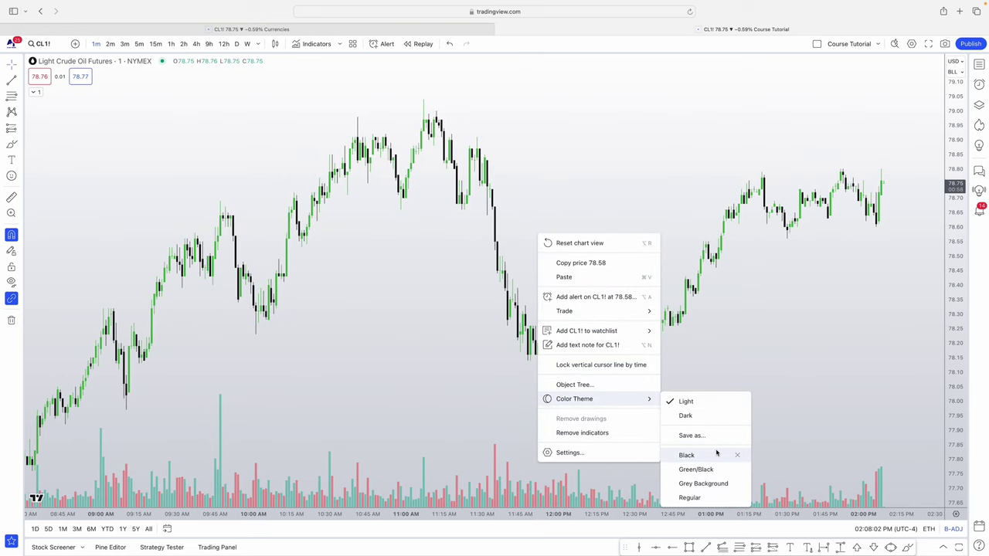
{"action": "left_click", "coordinate": [689, 497]}
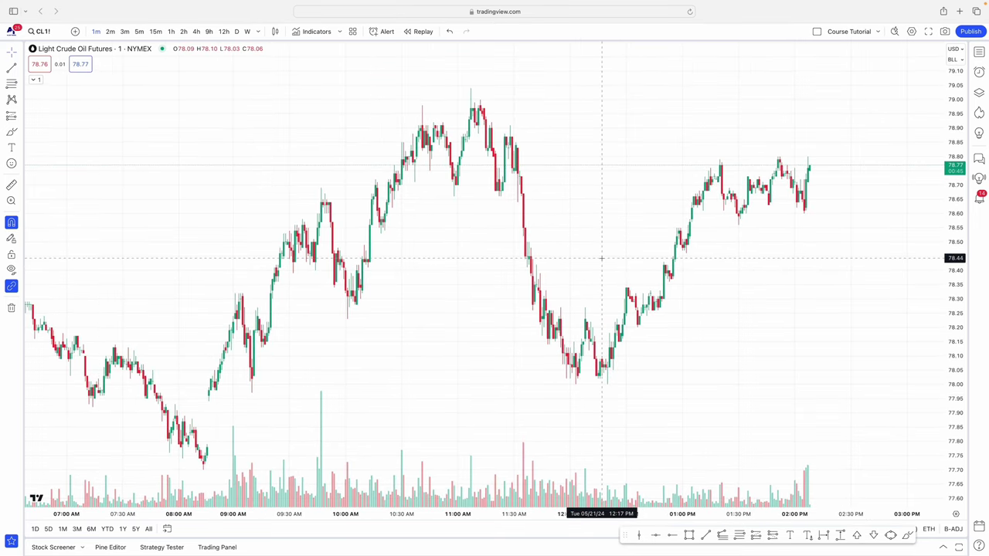
Remove the volume indicator from the chart and move the floating drawing toolbar away from the clock into the row beneath it
{"action": "scroll", "coordinate": [572, 255], "scroll_direction": "up", "scroll_amount": 5}
{"action": "scroll", "coordinate": [575, 234], "scroll_direction": "up", "scroll_amount": 3}
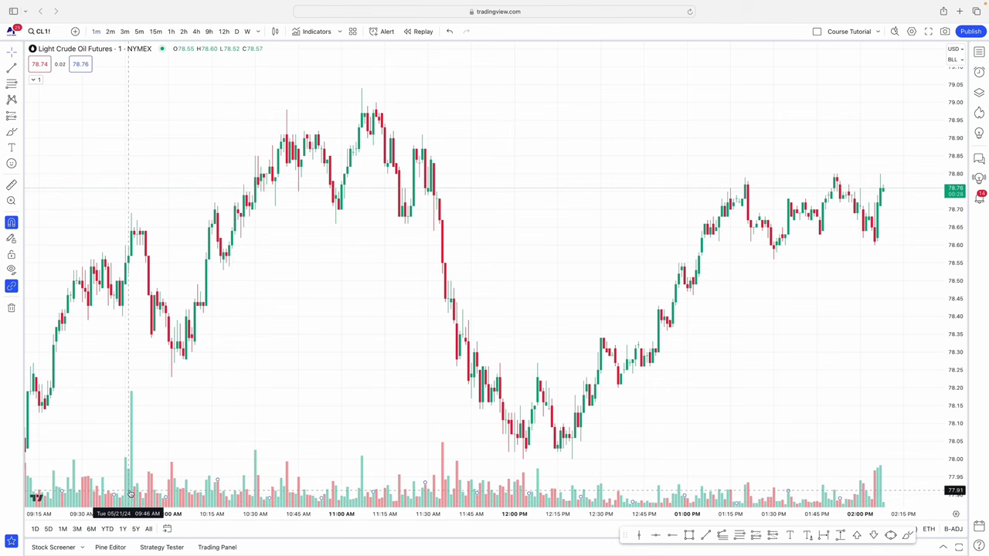
{"action": "key", "text": "Delete"}
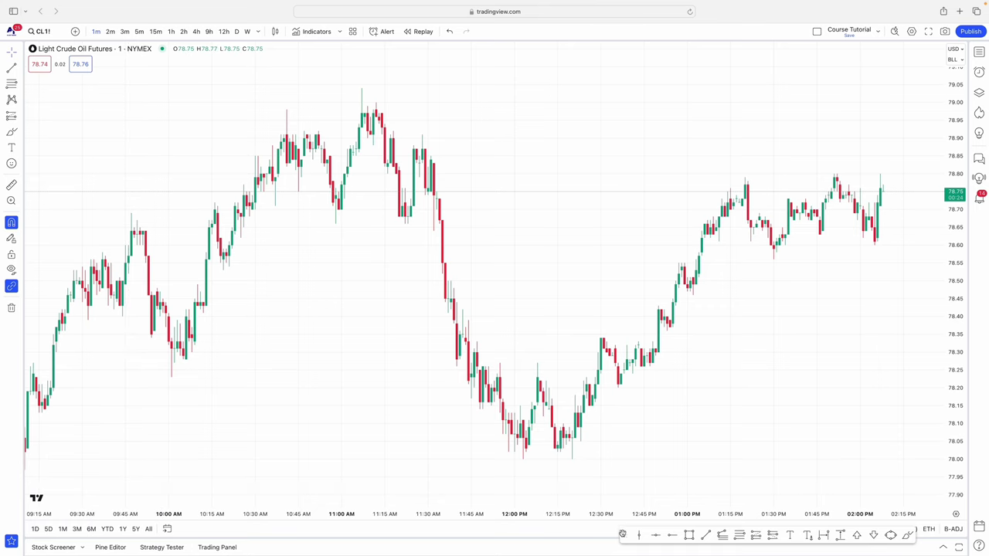
{"action": "left_click_drag", "start_coordinate": [622, 534], "coordinate": [417, 546]}
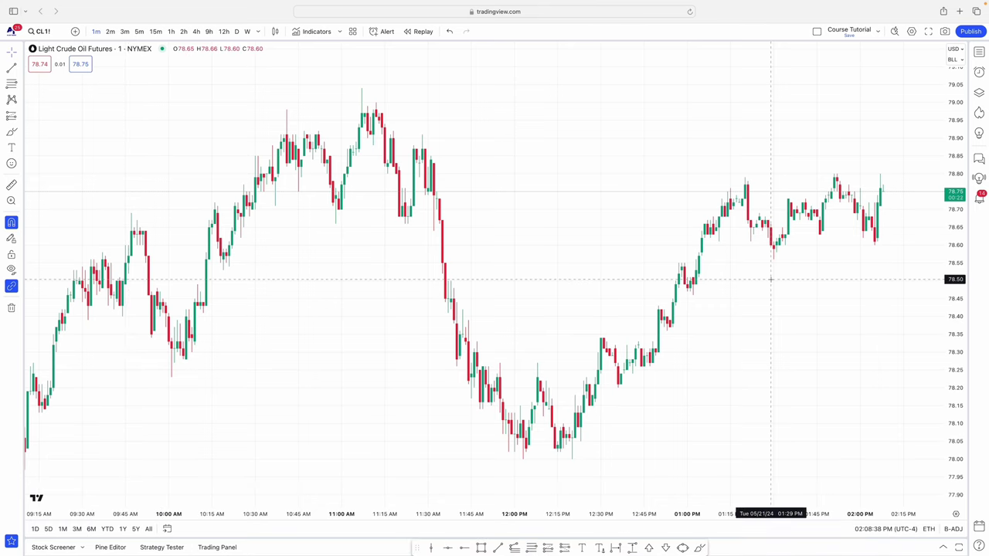
Show the watchlist beside the chart
{"action": "scroll", "coordinate": [801, 78], "scroll_direction": "right", "scroll_amount": 1}
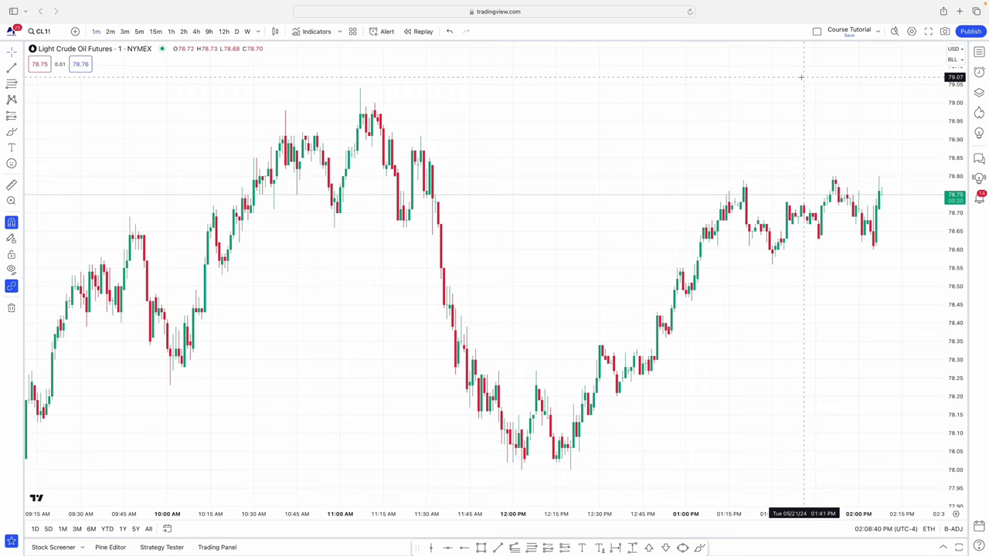
{"action": "scroll", "coordinate": [801, 78], "scroll_direction": "right", "scroll_amount": 2}
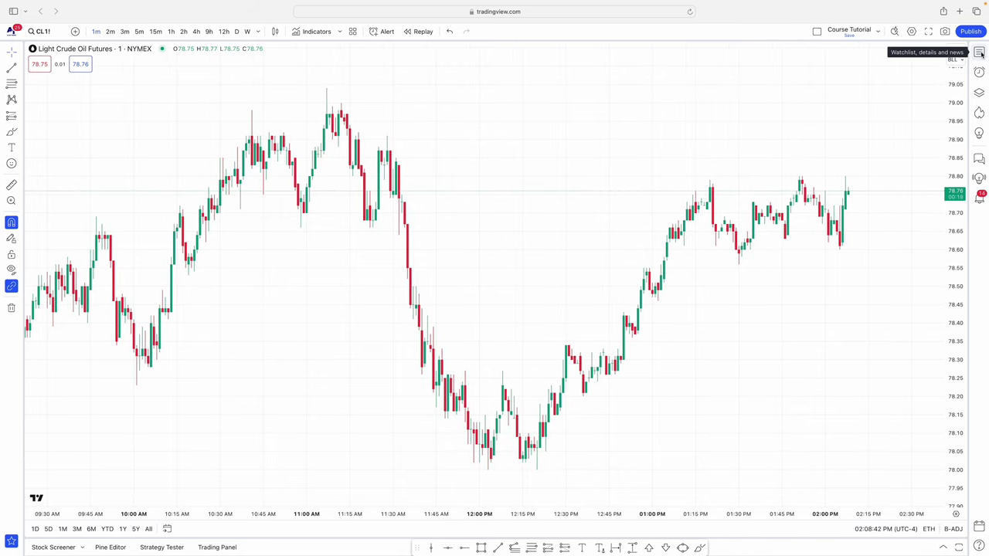
{"action": "left_click", "coordinate": [979, 53]}
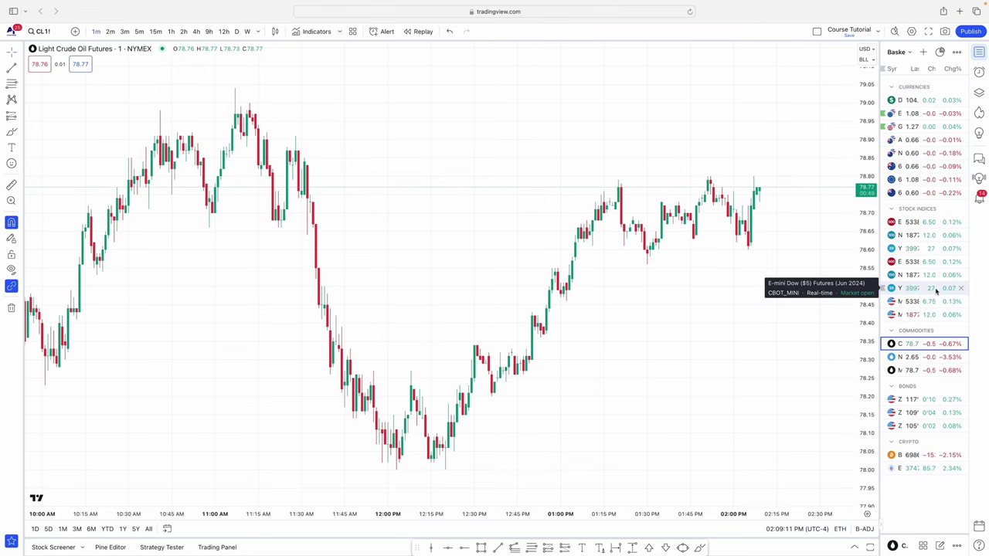
Start adding a symbol to the watchlist and search for the EUR/USD pair among the forex symbols
{"action": "left_click", "coordinate": [922, 52]}
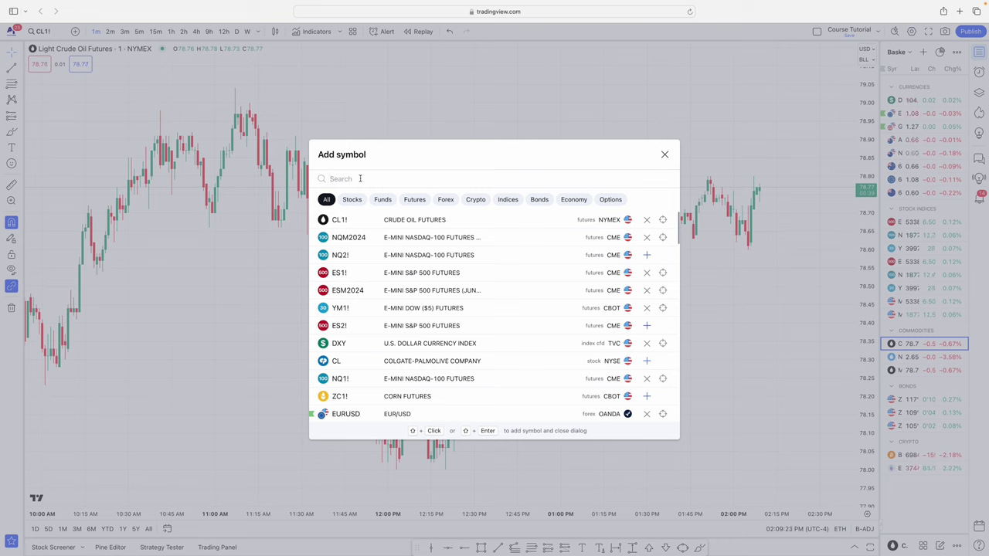
{"action": "type", "text": "EUR"}
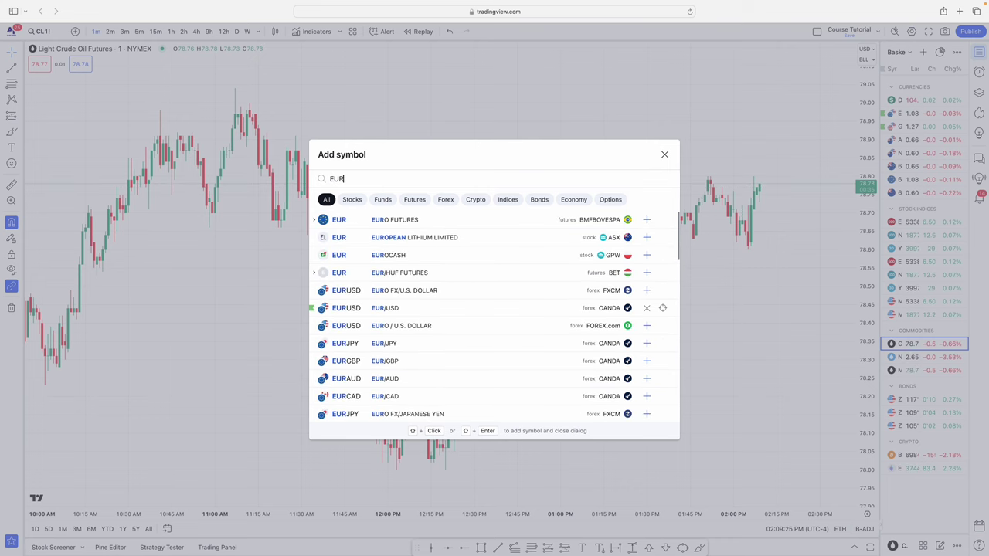
{"action": "type", "text": "/USD"}
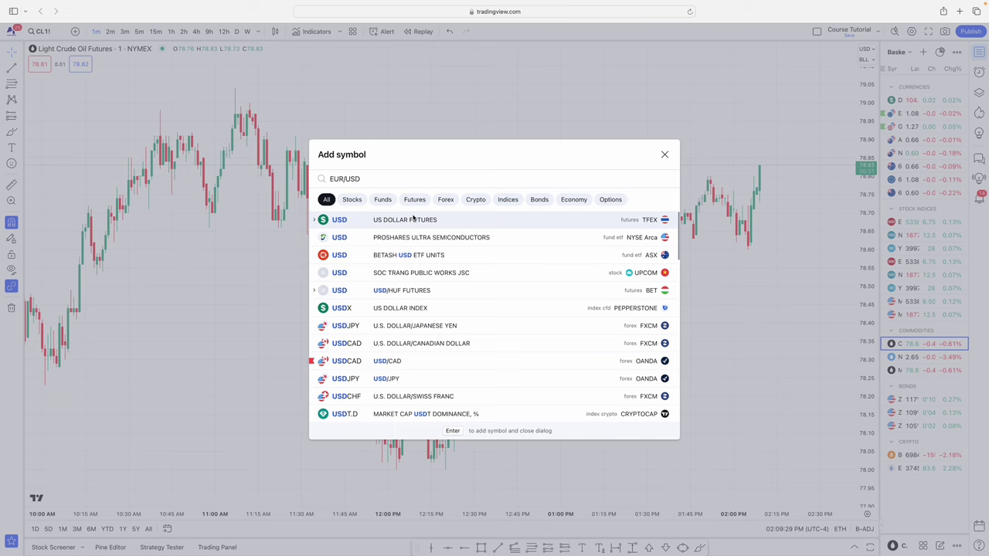
{"action": "left_click", "coordinate": [447, 201]}
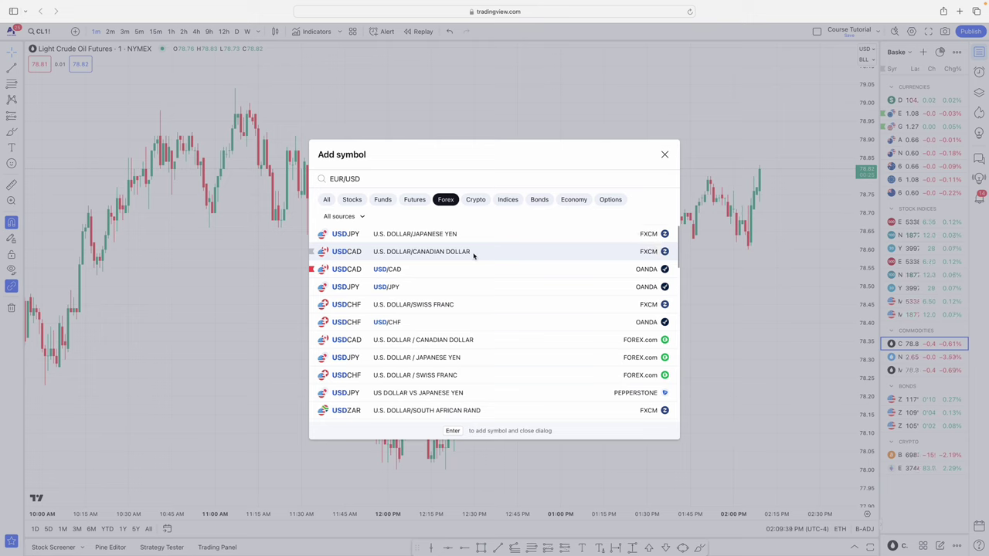
{"action": "key", "text": "BackSpace"}
{"action": "key", "text": "BackSpace"}
{"action": "key", "text": "BackSpace"}
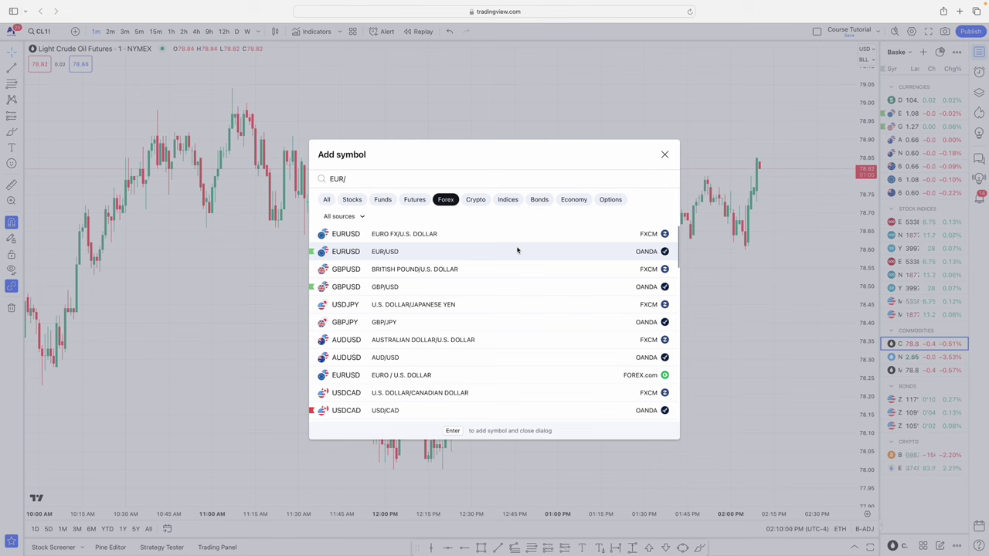
Search for CL among the futures symbols and toggle the NYMEX Crude Oil Futures entry off the watchlist
{"action": "key", "text": "BackSpace"}
{"action": "key", "text": "BackSpace"}
{"action": "key", "text": "BackSpace"}
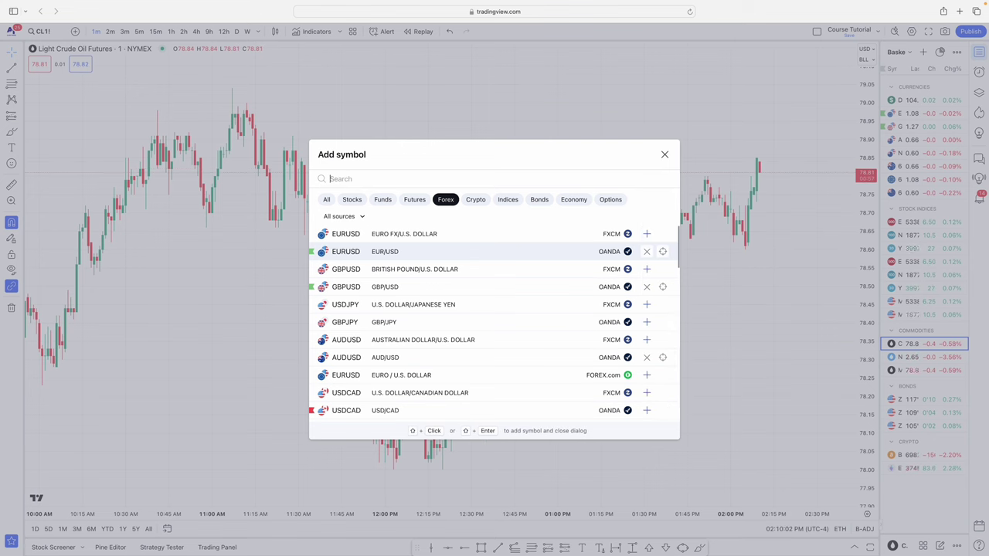
{"action": "type", "text": "CL"}
{"action": "left_click", "coordinate": [422, 201]}
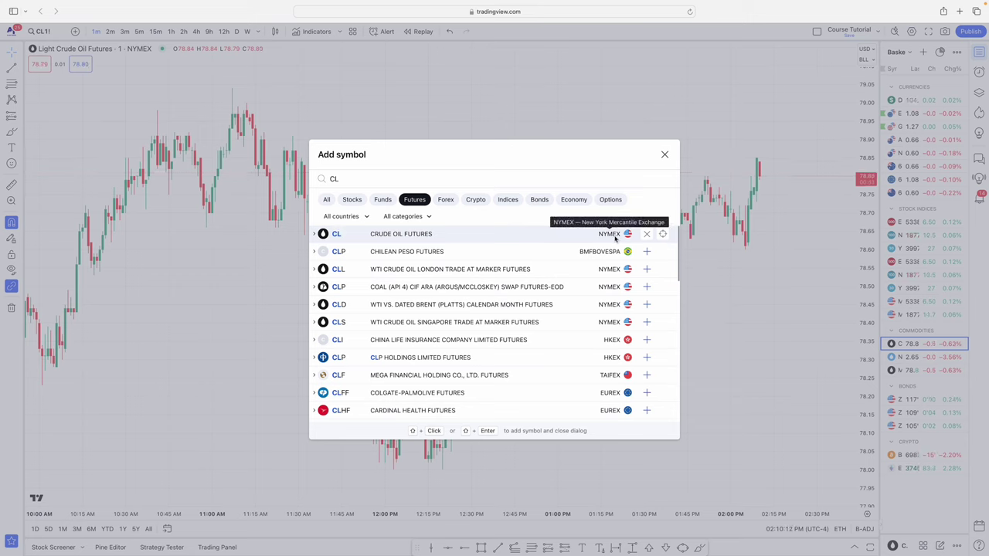
{"action": "left_click", "coordinate": [376, 236]}
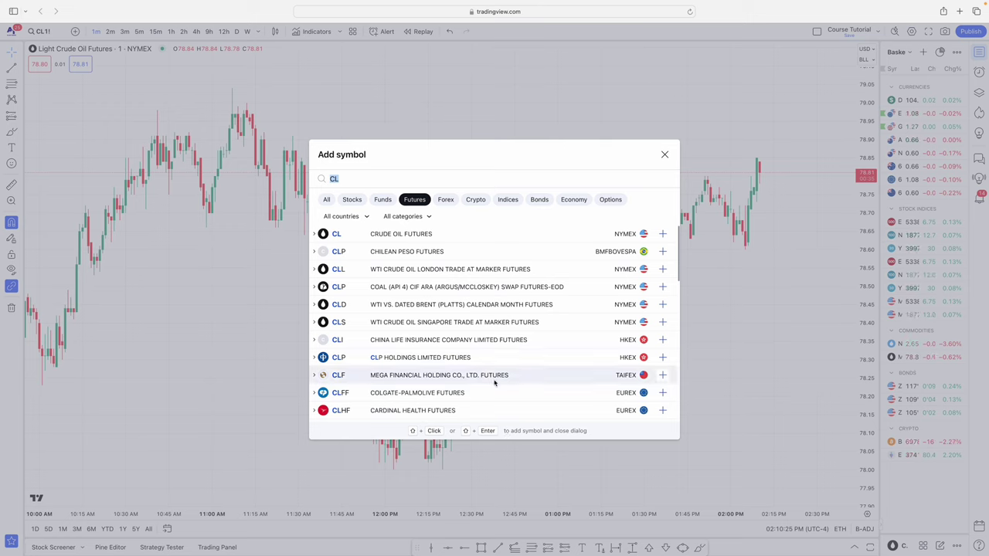
Add CLP Holdings Limited Futures from HKEX to the watchlist, close the symbol search and remove that entry again
{"action": "left_click", "coordinate": [400, 358]}
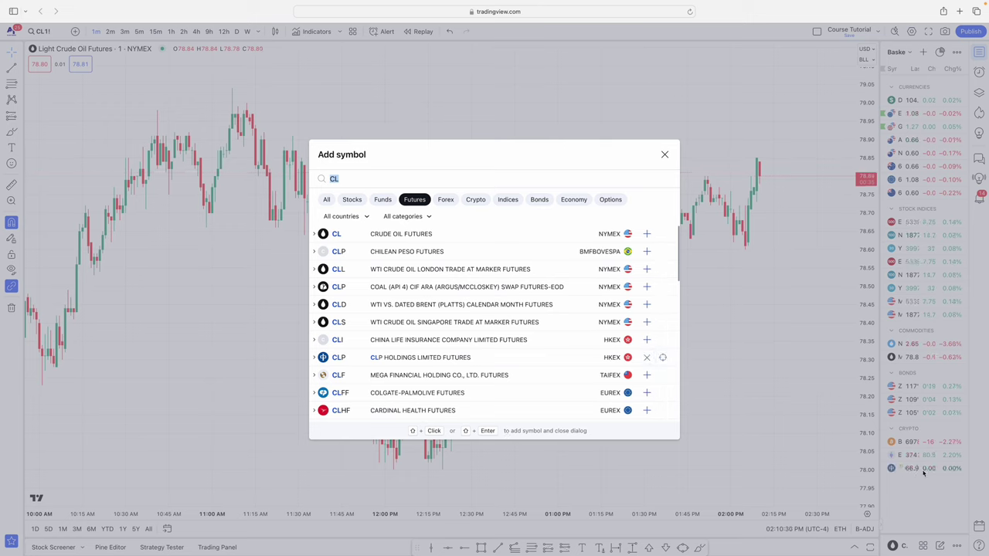
{"action": "left_click", "coordinate": [664, 155]}
{"action": "left_click", "coordinate": [962, 469]}
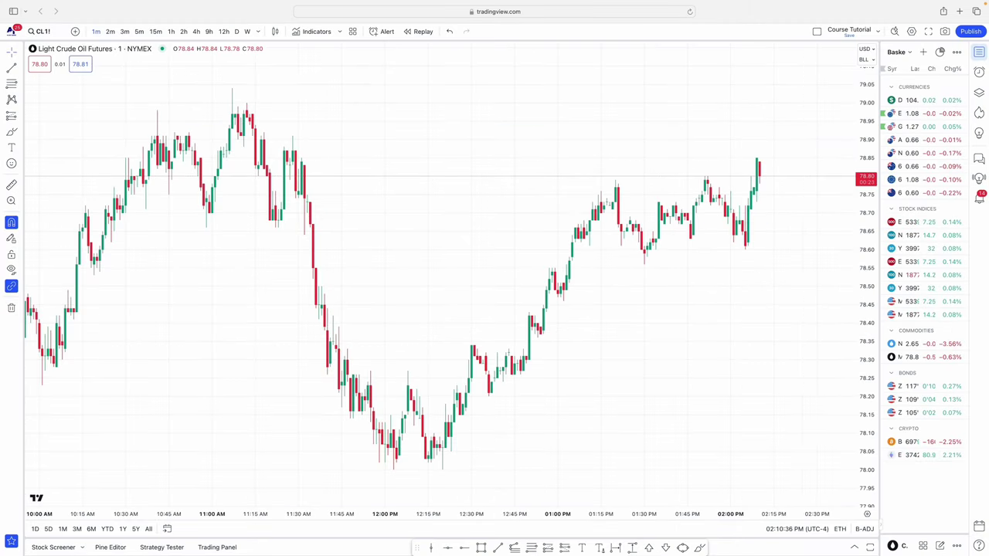
Show the alerts list and create a one-time price alert on CL1! for crossing 79.00
{"action": "left_click", "coordinate": [978, 74]}
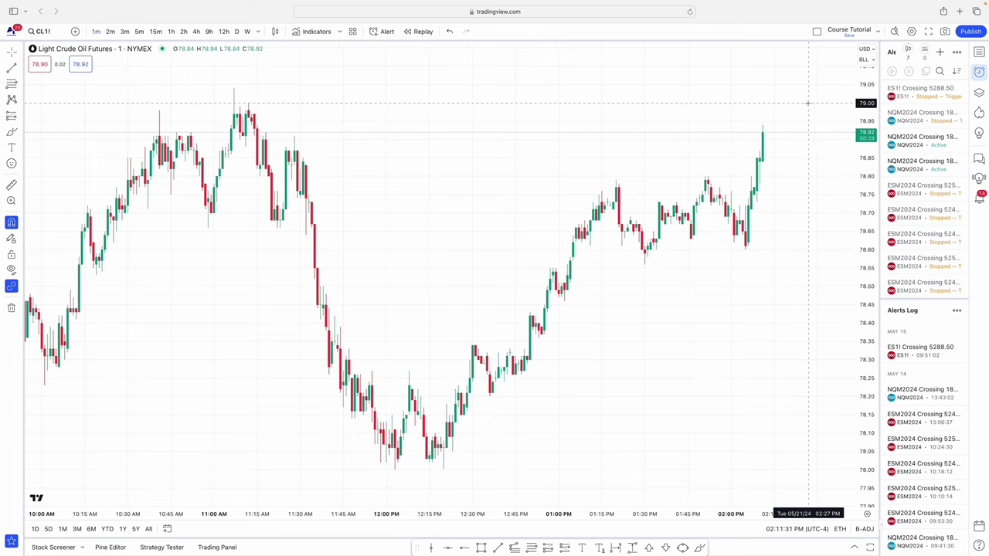
{"action": "right_click", "coordinate": [796, 104]}
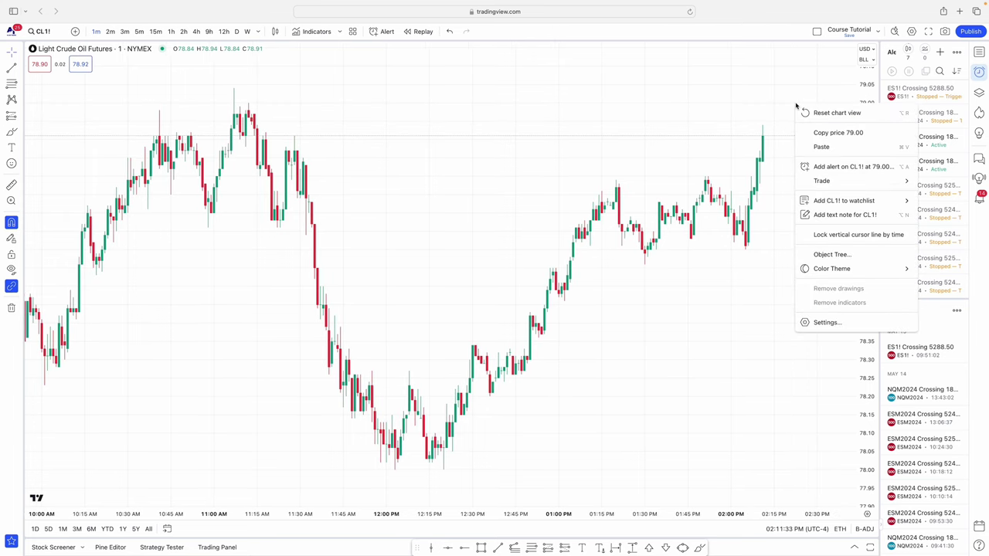
{"action": "left_click", "coordinate": [837, 167]}
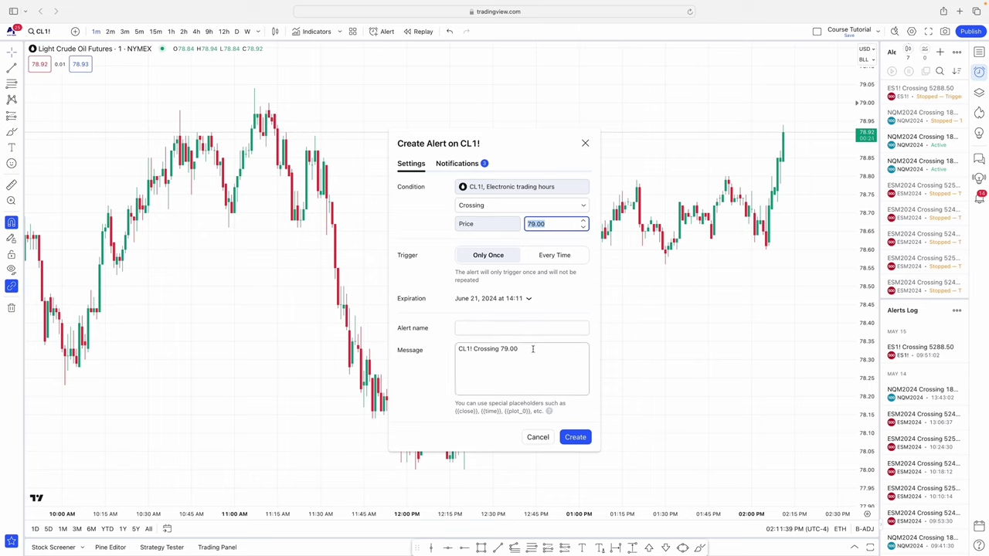
{"action": "left_click", "coordinate": [532, 348]}
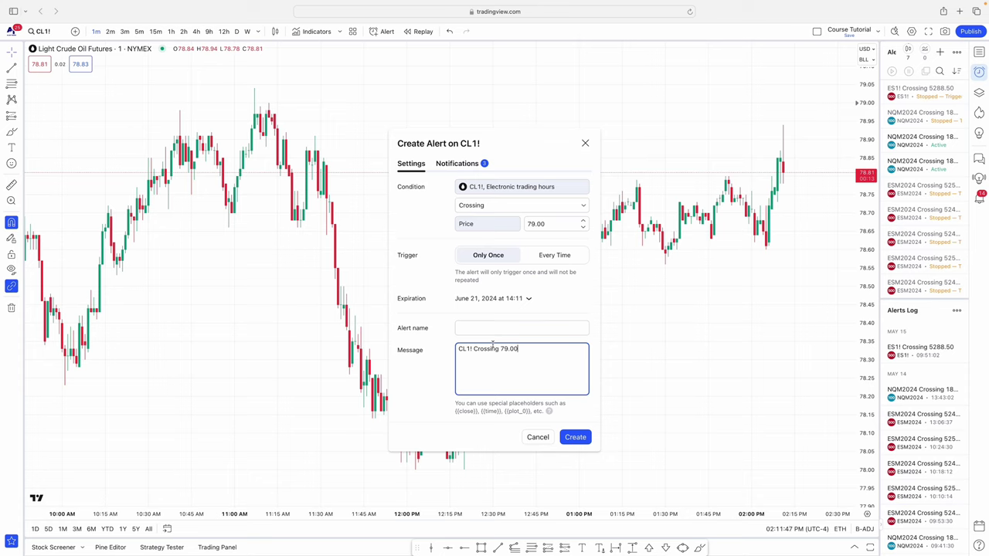
{"action": "left_click", "coordinate": [573, 438]}
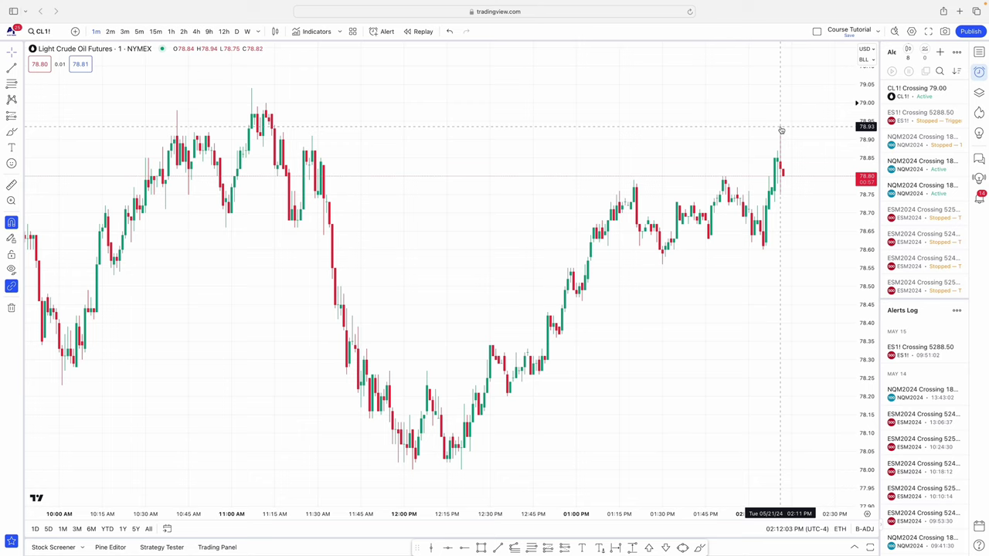
Show the object tree and draw a trend line from about 78.96 at 12:31 PM to 79.00 at 2:04 PM
{"action": "left_click", "coordinate": [978, 94]}
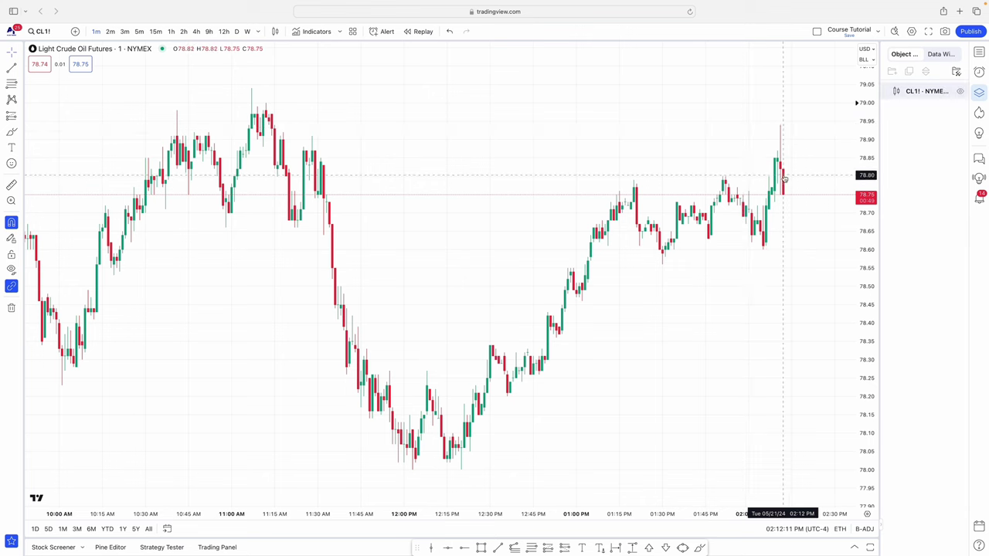
{"action": "scroll", "coordinate": [779, 139], "scroll_direction": "left", "scroll_amount": 1}
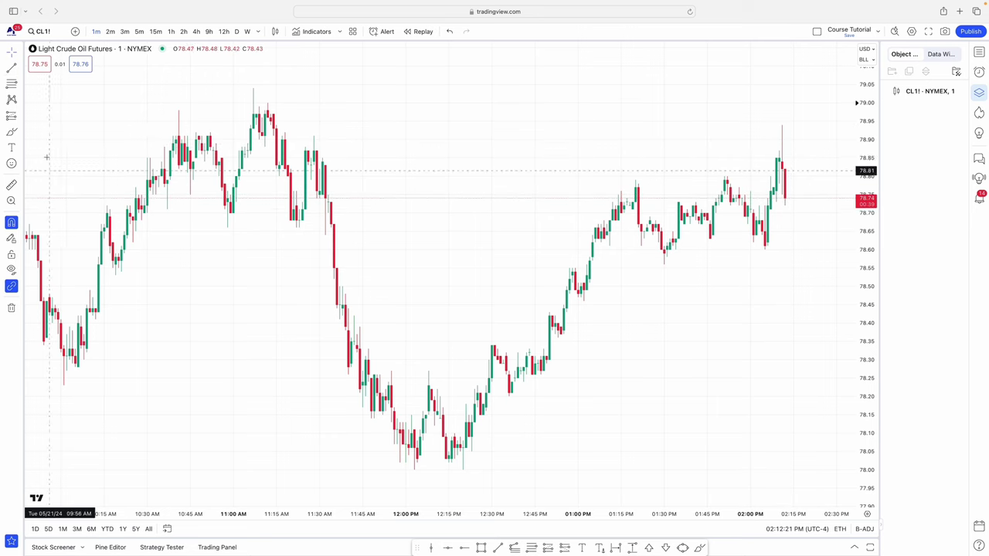
{"action": "scroll", "coordinate": [44, 134], "scroll_direction": "down", "scroll_amount": 1}
{"action": "left_click", "coordinate": [12, 68]}
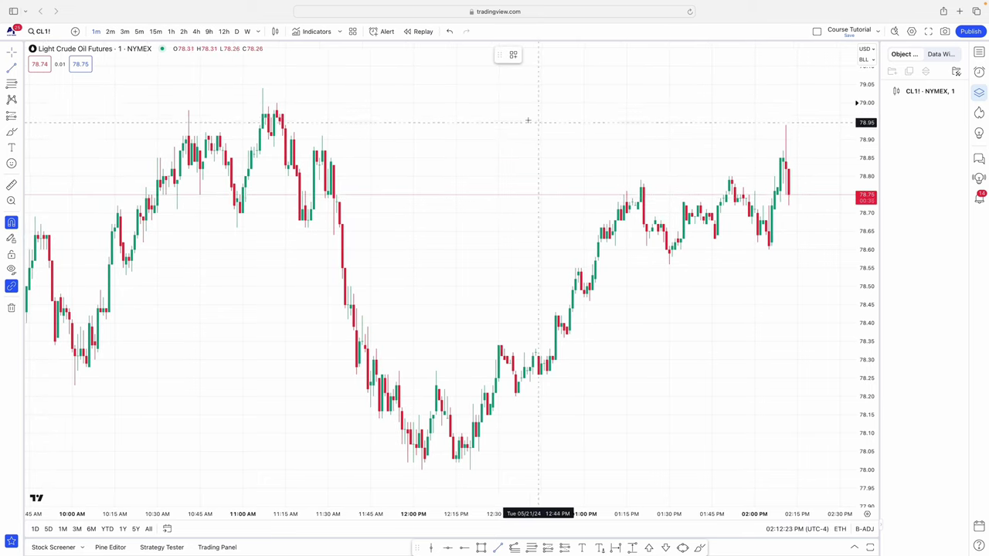
{"action": "left_click", "coordinate": [500, 118]}
{"action": "left_click", "coordinate": [765, 101]}
{"action": "scroll", "coordinate": [463, 231], "scroll_direction": "left", "scroll_amount": 2}
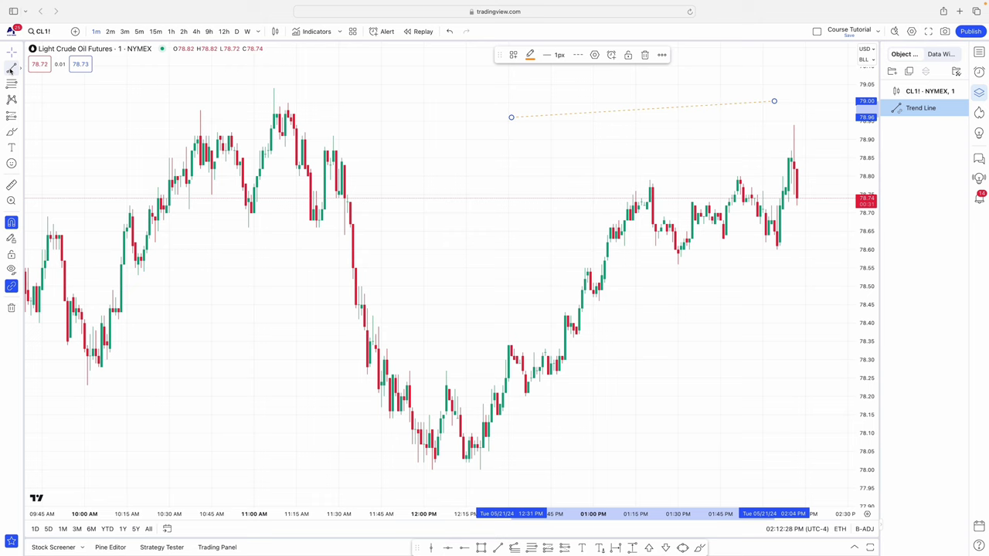
Draw a second trend line below the first, from about 78.84 at 12:31 PM to 78.89 at 1:42 PM
{"action": "key", "text": "alt+t"}
{"action": "left_click", "coordinate": [512, 159]}
{"action": "left_click", "coordinate": [713, 144]}
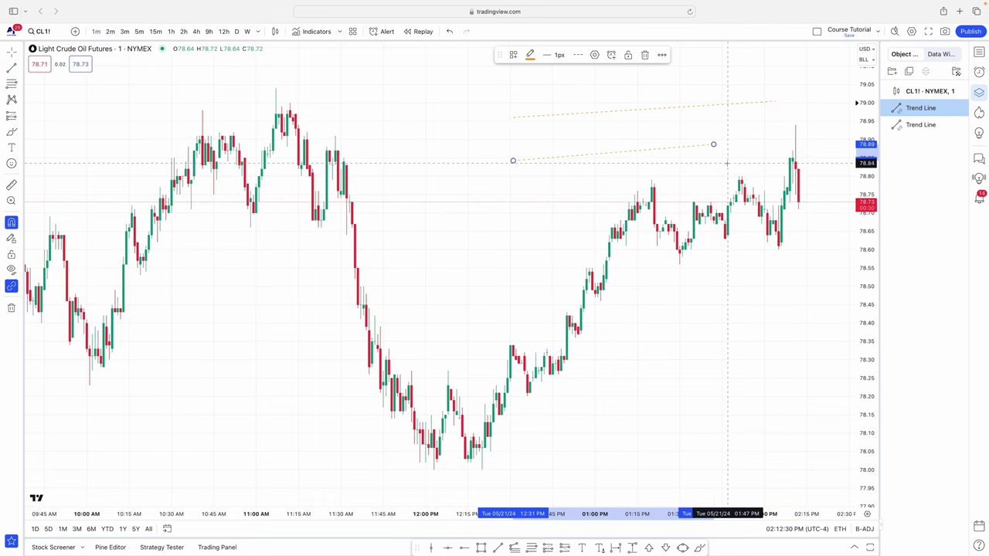
Open the lower trend line's name for editing, leave it, and group both trend lines in the object tree
{"action": "double_click", "coordinate": [919, 109]}
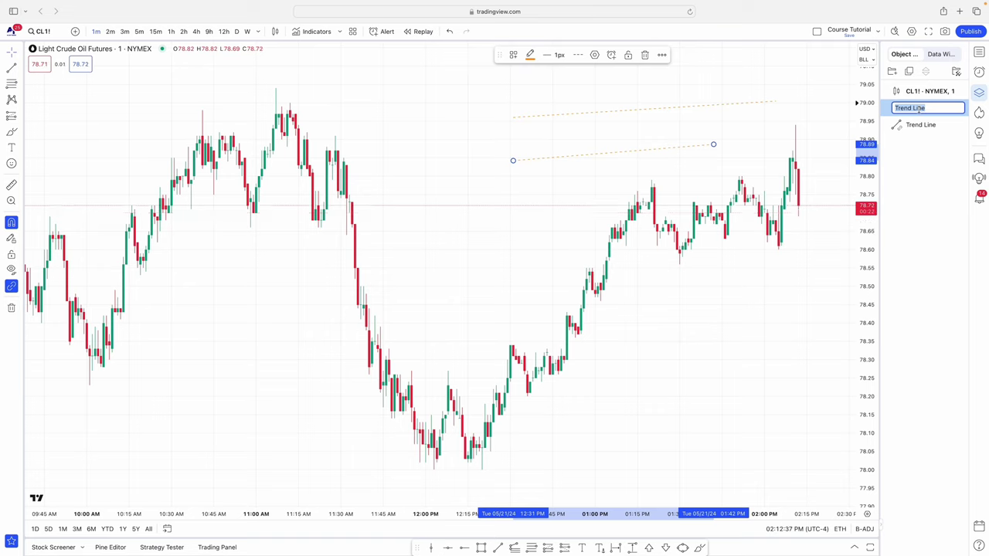
{"action": "key", "text": "Escape"}
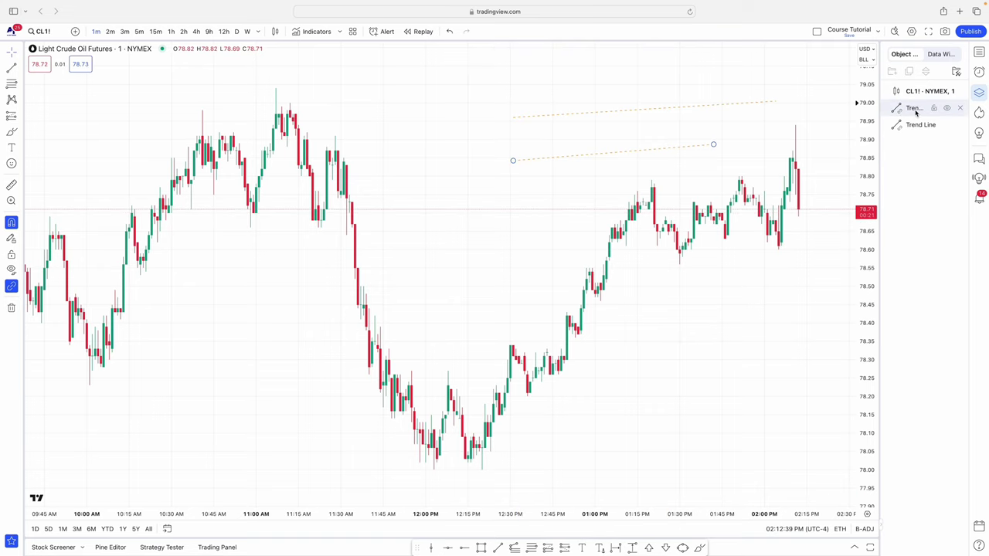
{"action": "left_click", "coordinate": [917, 108]}
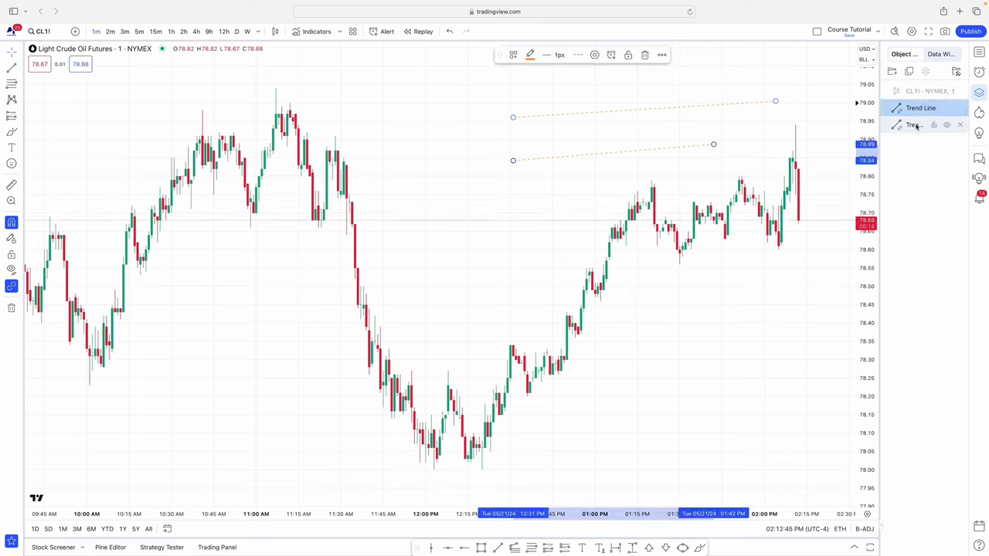
{"action": "left_click", "coordinate": [915, 125], "text": "shift"}
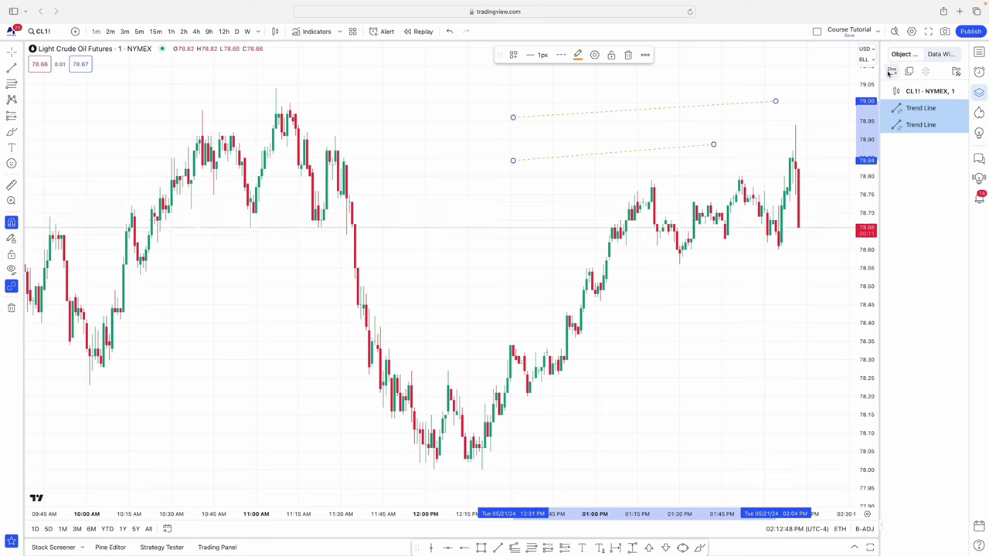
{"action": "left_click", "coordinate": [891, 71]}
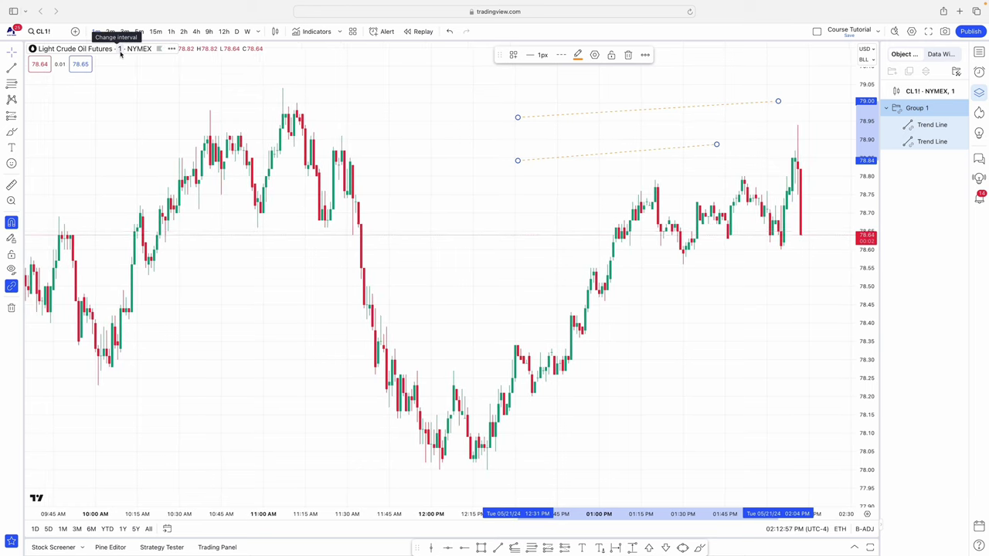
Delete both grouped trend lines from the chart and hide the object tree
{"action": "left_click", "coordinate": [777, 102]}
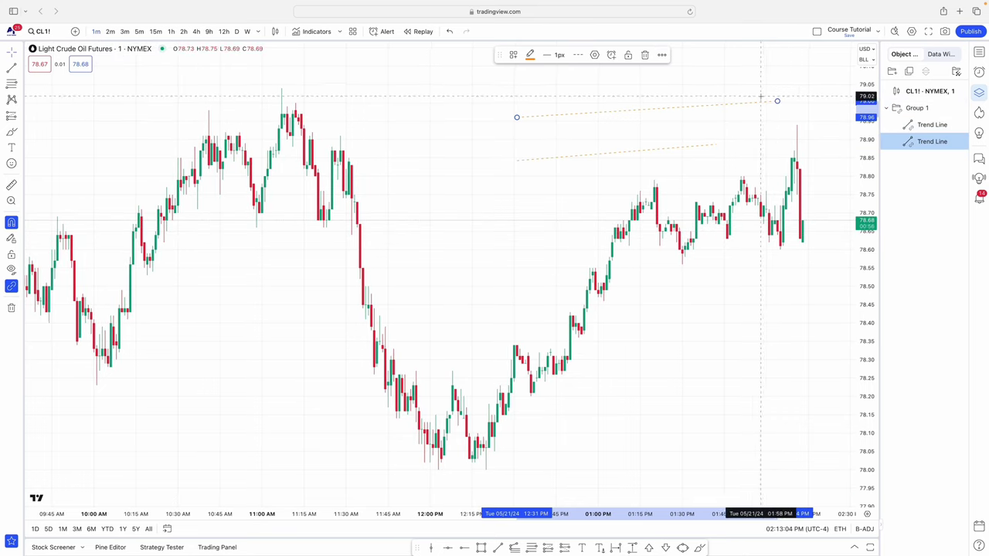
{"action": "key", "text": "Delete"}
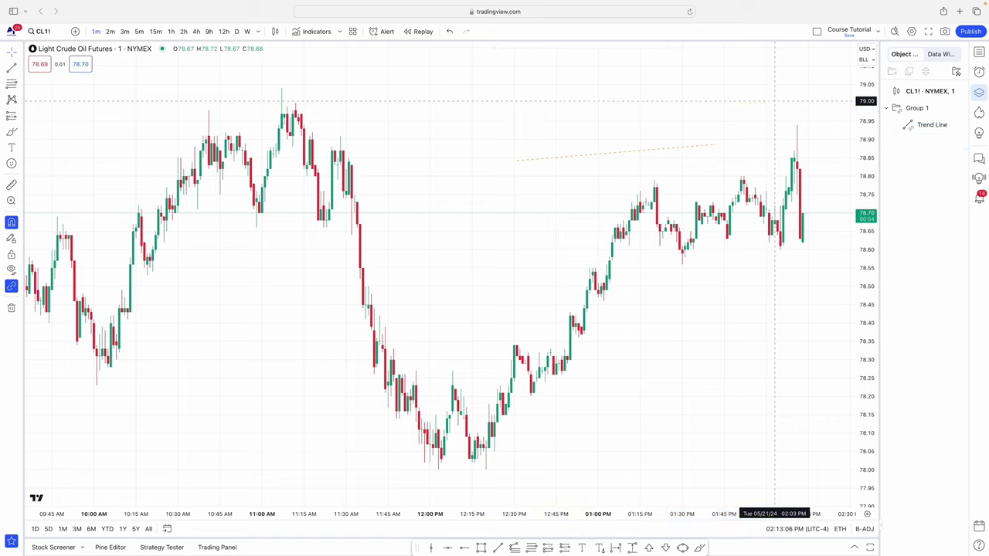
{"action": "left_click", "coordinate": [695, 146]}
{"action": "key", "text": "Delete"}
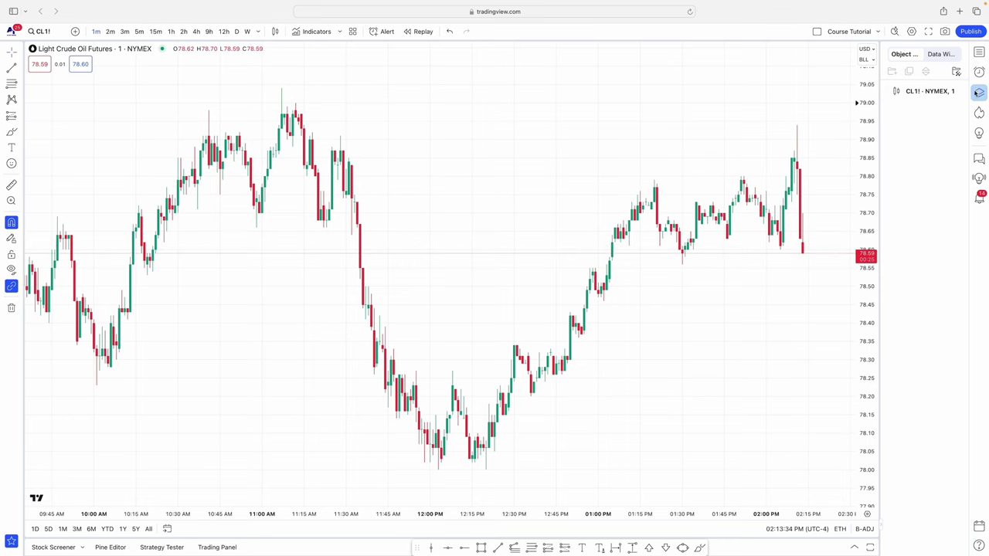
{"action": "left_click", "coordinate": [977, 92]}
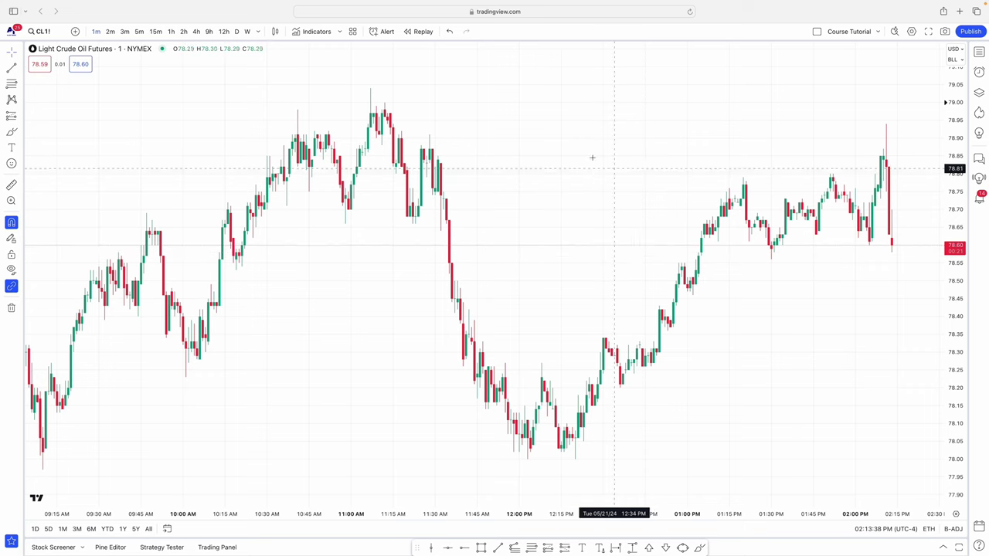
In the chart's symbol settings, set the candle body colors to bright green for rising and black for falling candles
{"action": "right_click", "coordinate": [543, 144]}
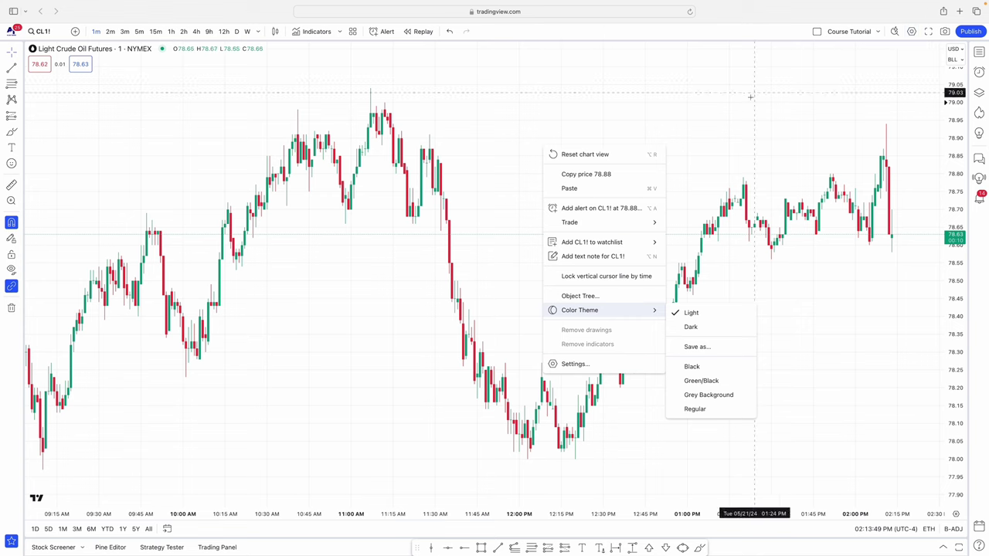
{"action": "left_click", "coordinate": [587, 366]}
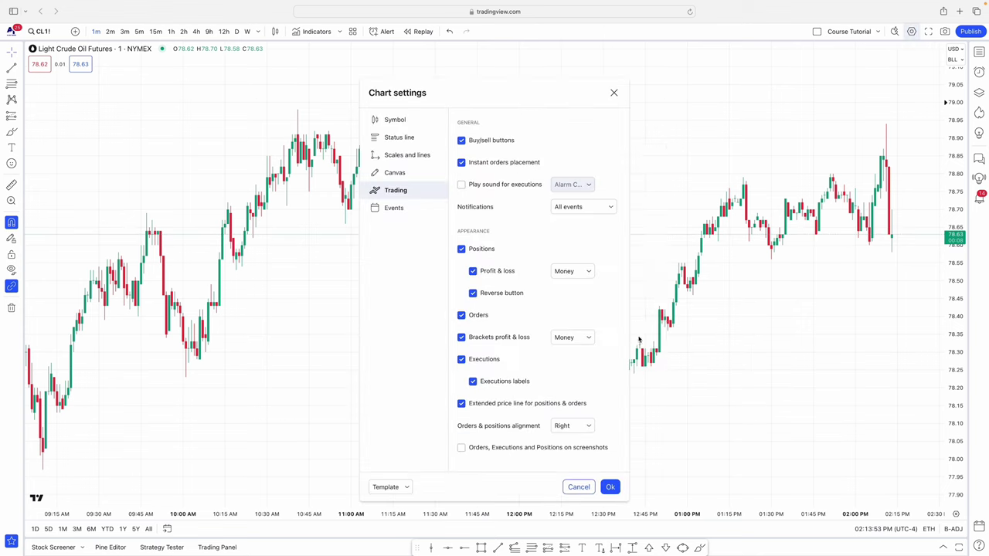
{"action": "left_click", "coordinate": [411, 121]}
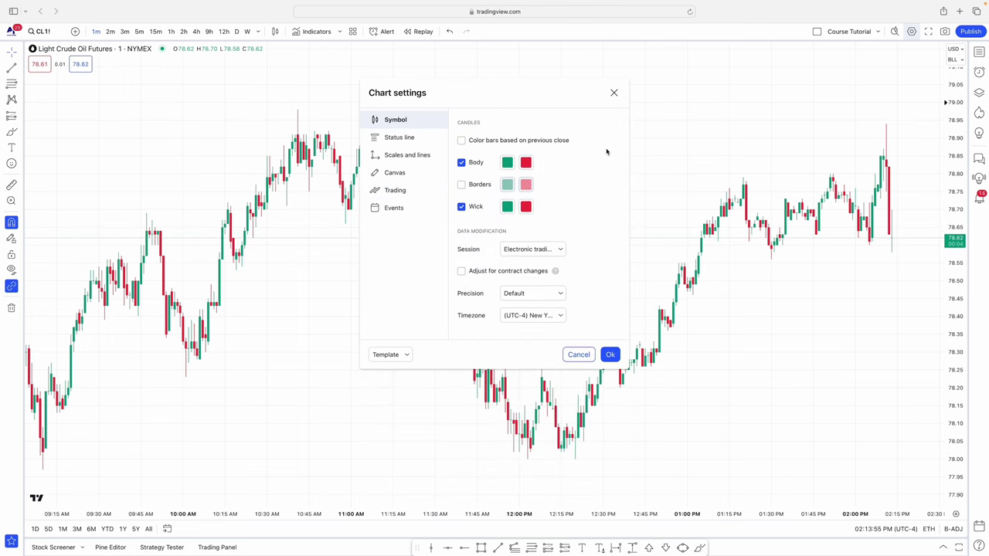
{"action": "left_click_drag", "start_coordinate": [558, 100], "coordinate": [422, 95]}
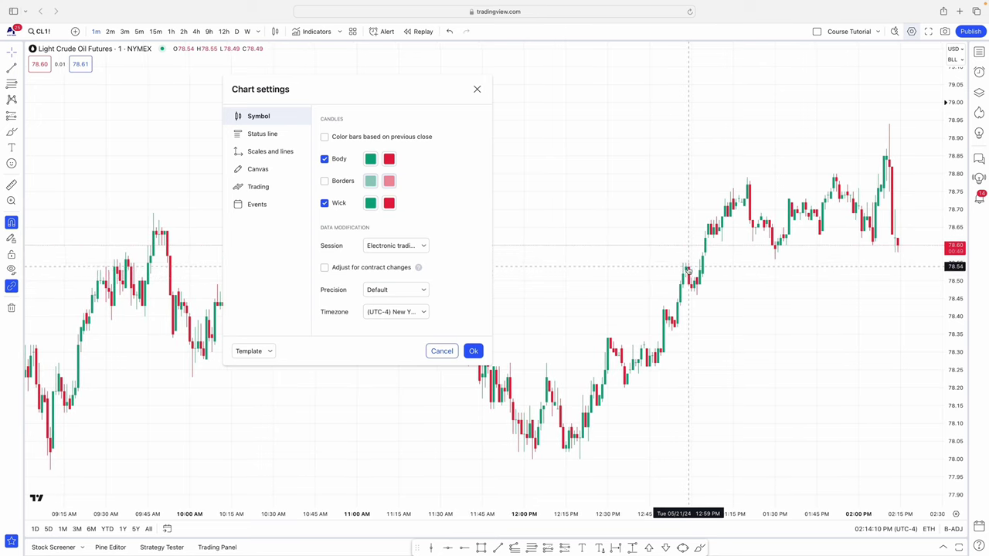
{"action": "left_click", "coordinate": [371, 160]}
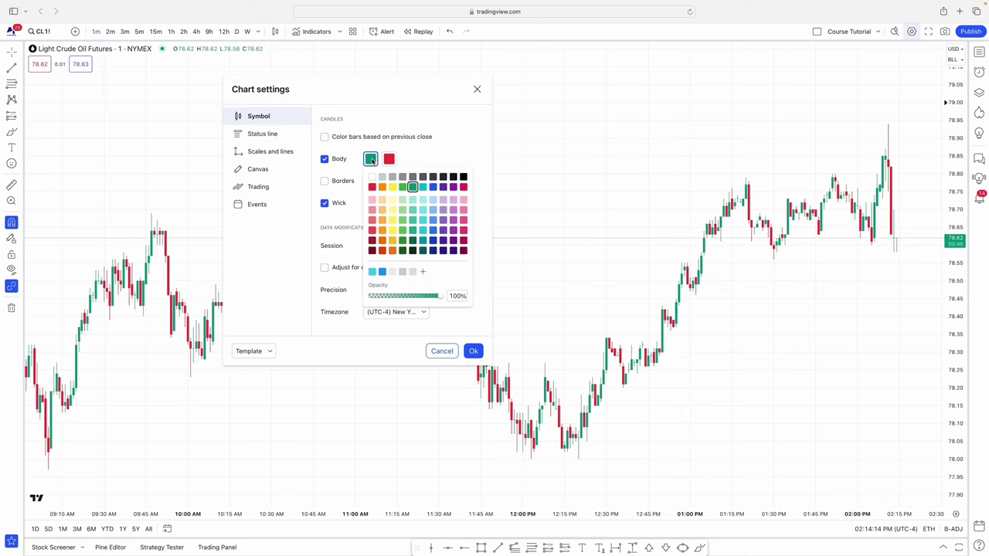
{"action": "left_click", "coordinate": [403, 187]}
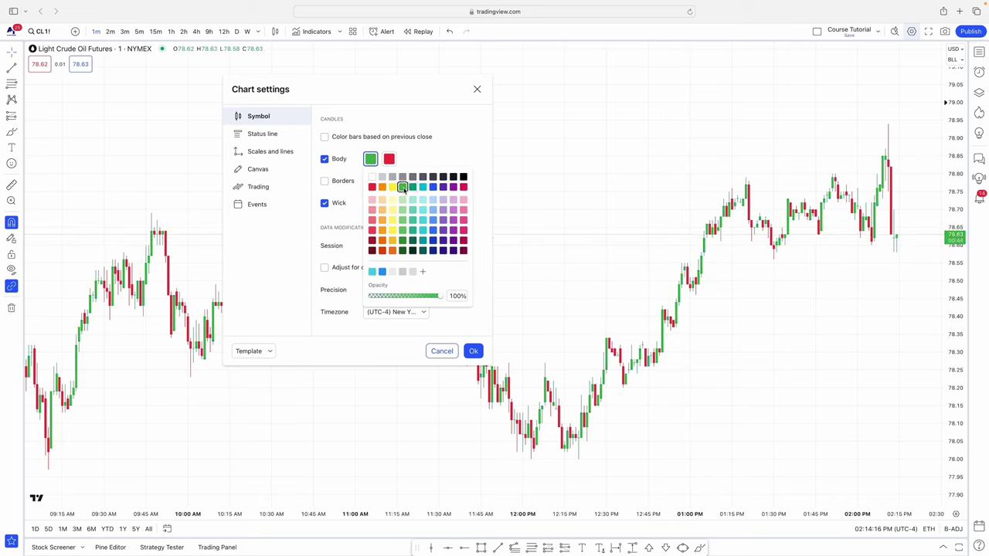
{"action": "left_click", "coordinate": [389, 158]}
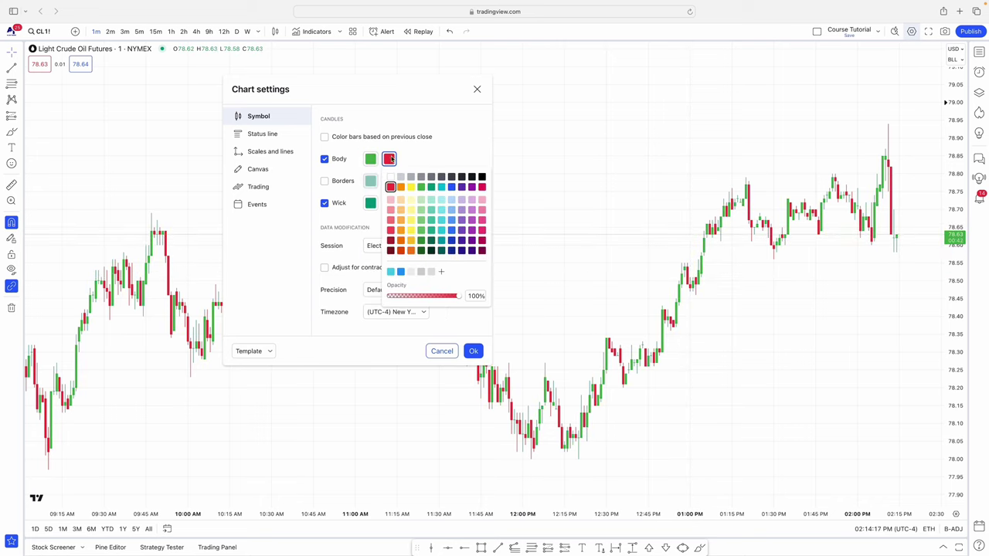
{"action": "left_click", "coordinate": [481, 177]}
{"action": "left_click", "coordinate": [461, 156]}
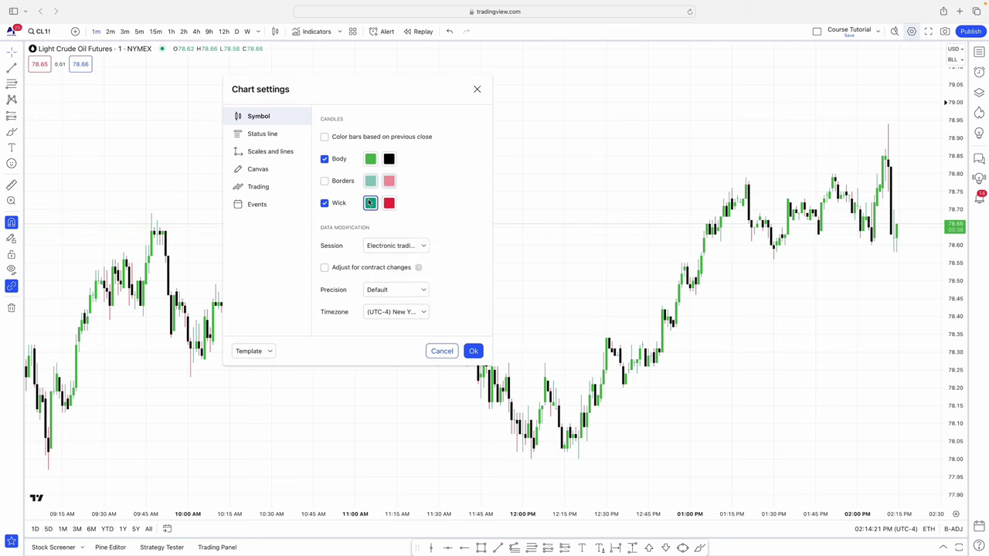
Set the candle wick colors to bright green for rising and black for falling candles
{"action": "left_click", "coordinate": [371, 202]}
{"action": "left_click", "coordinate": [403, 231]}
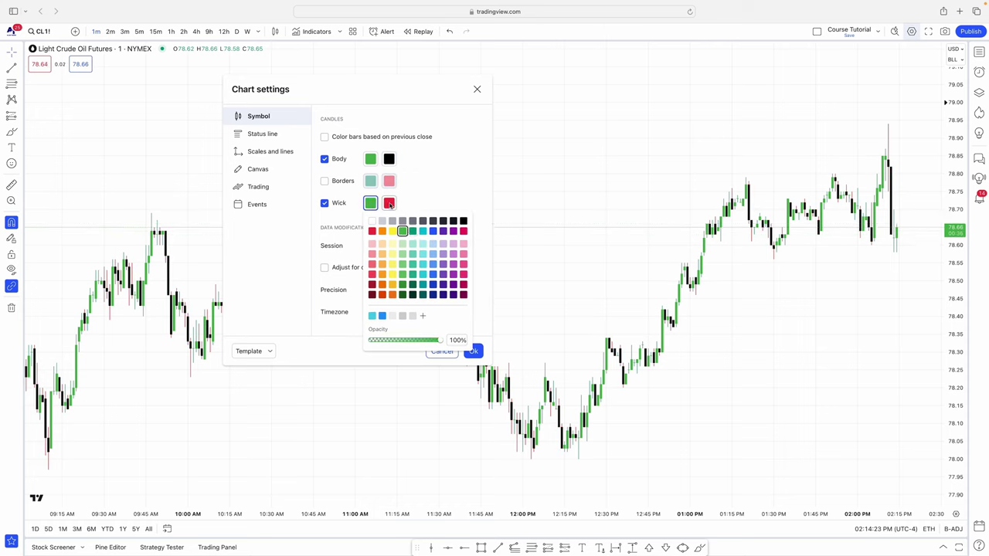
{"action": "left_click", "coordinate": [388, 203]}
{"action": "left_click", "coordinate": [482, 221]}
{"action": "left_click", "coordinate": [557, 201]}
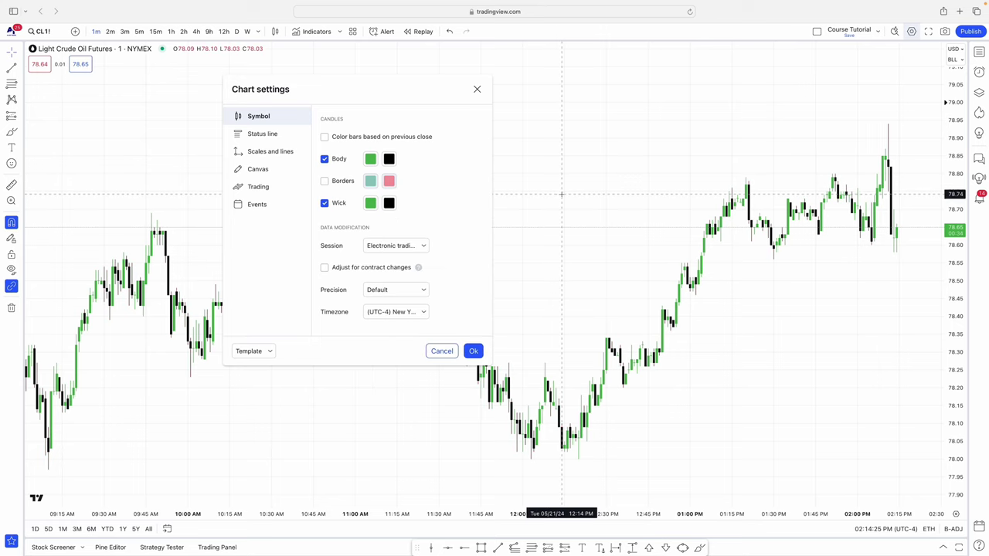
Review the session and timezone choices for the symbol data and turn on adjustment for contract changes
{"action": "left_click", "coordinate": [407, 249]}
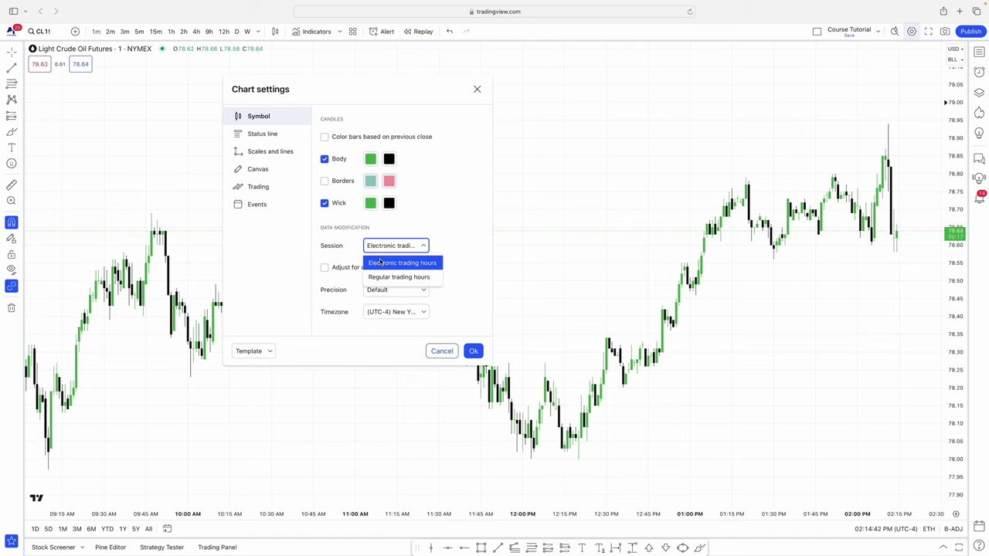
{"action": "left_click", "coordinate": [420, 299]}
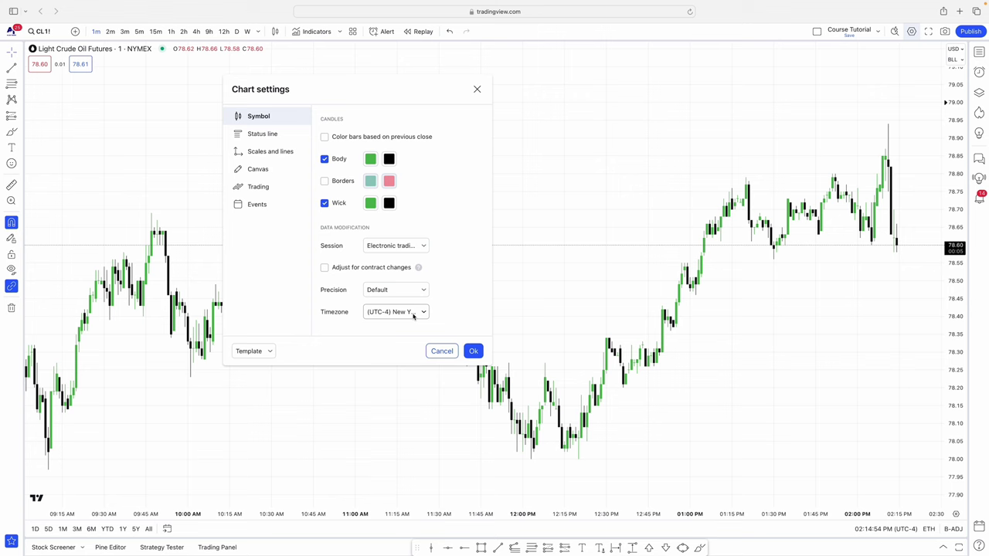
{"action": "left_click", "coordinate": [410, 312]}
{"action": "left_click", "coordinate": [416, 247]}
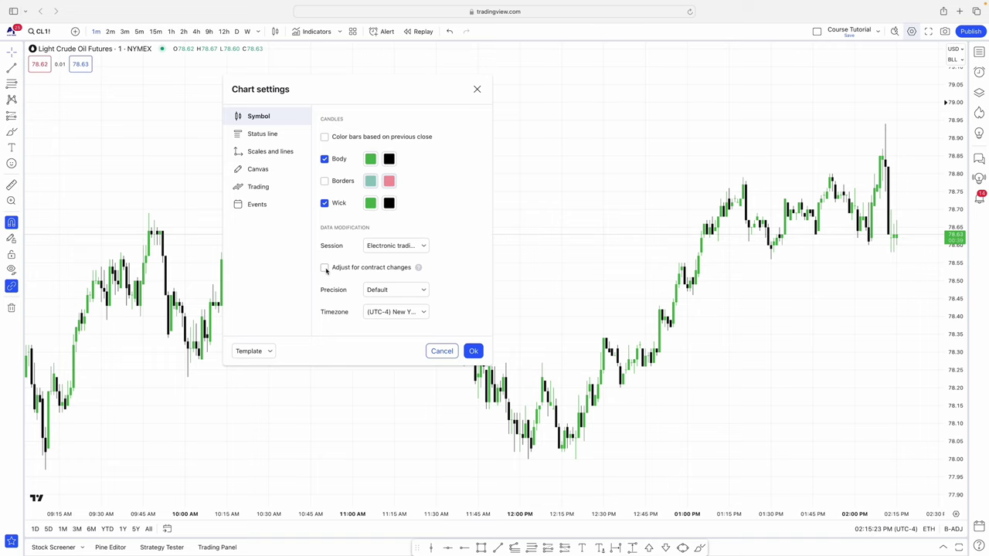
{"action": "left_click", "coordinate": [325, 268]}
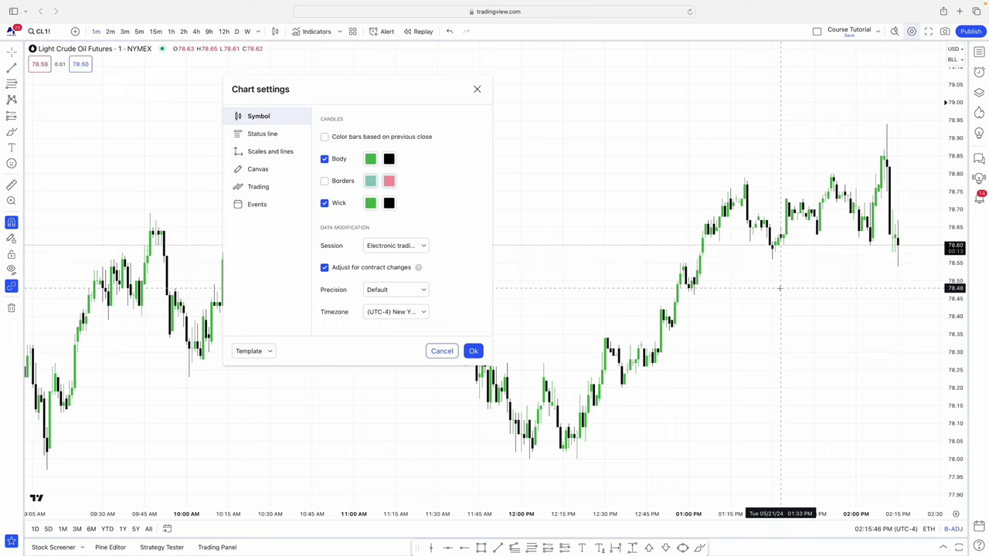
In the status line settings, hide the symbol logo and show it again
{"action": "left_click", "coordinate": [266, 133]}
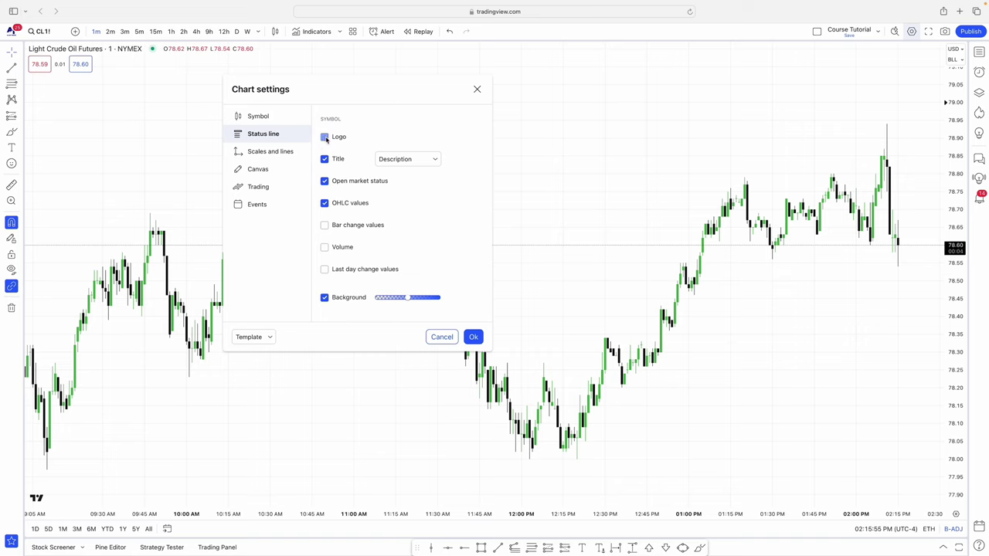
{"action": "left_click", "coordinate": [325, 137]}
{"action": "left_click", "coordinate": [324, 137]}
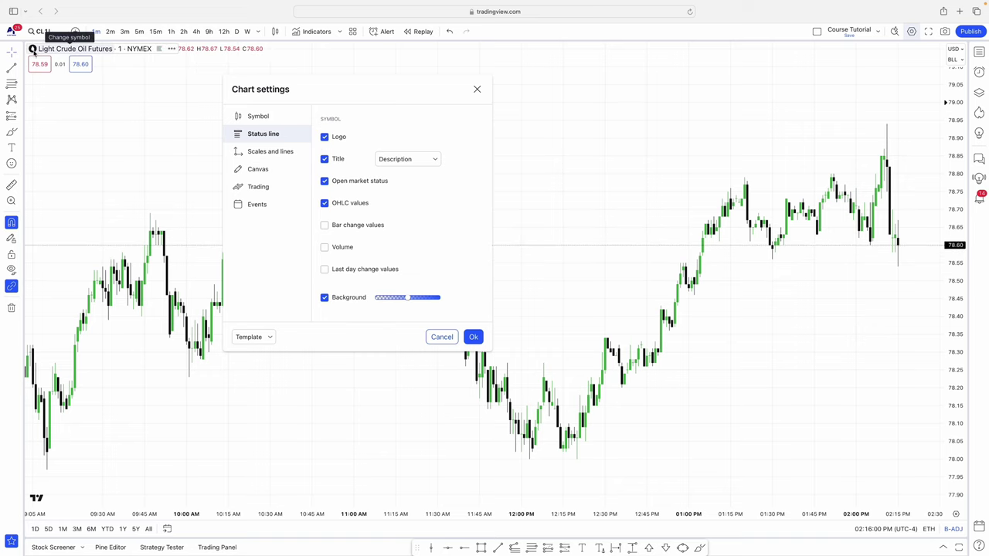
Hide and show again the symbol title and the open market status in the status line settings
{"action": "left_click", "coordinate": [324, 159]}
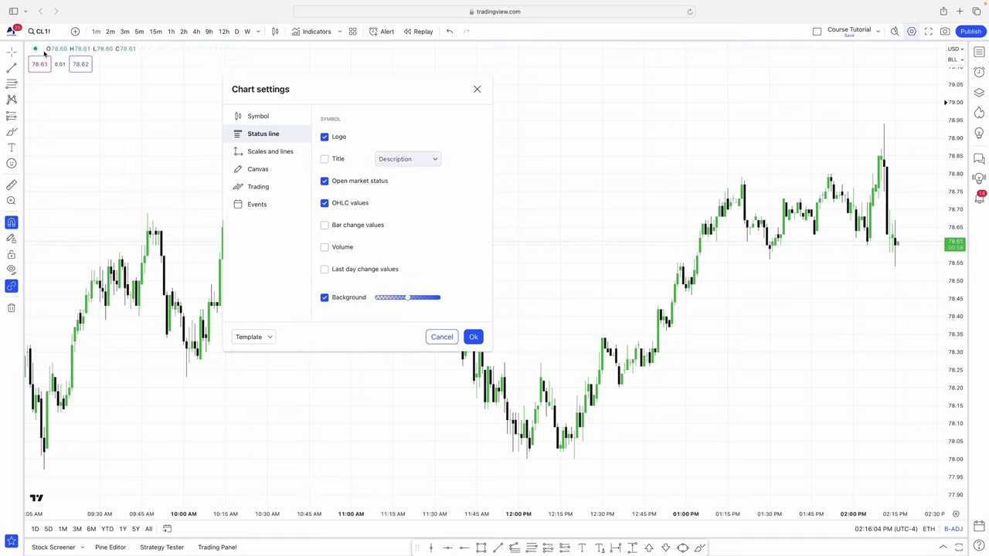
{"action": "left_click", "coordinate": [324, 160]}
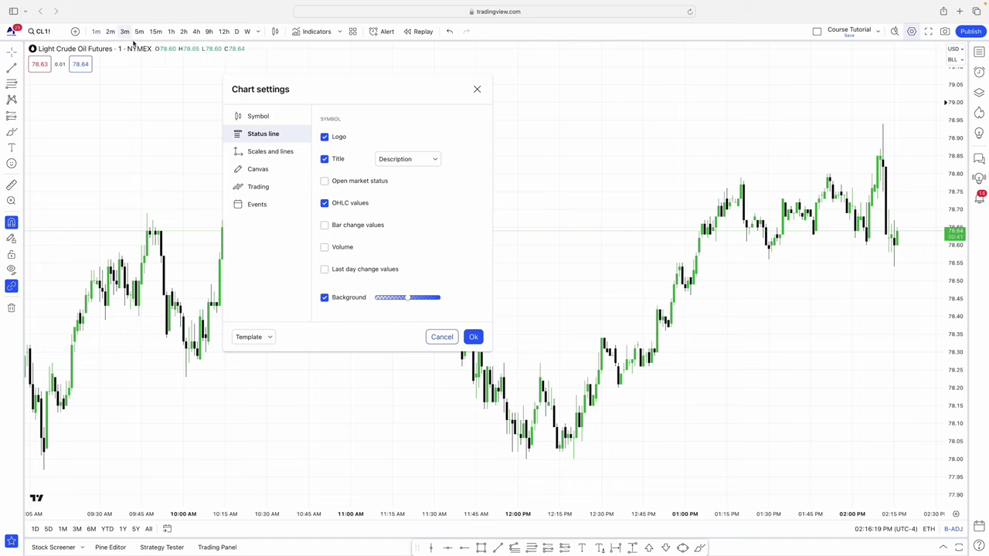
{"action": "left_click", "coordinate": [335, 182]}
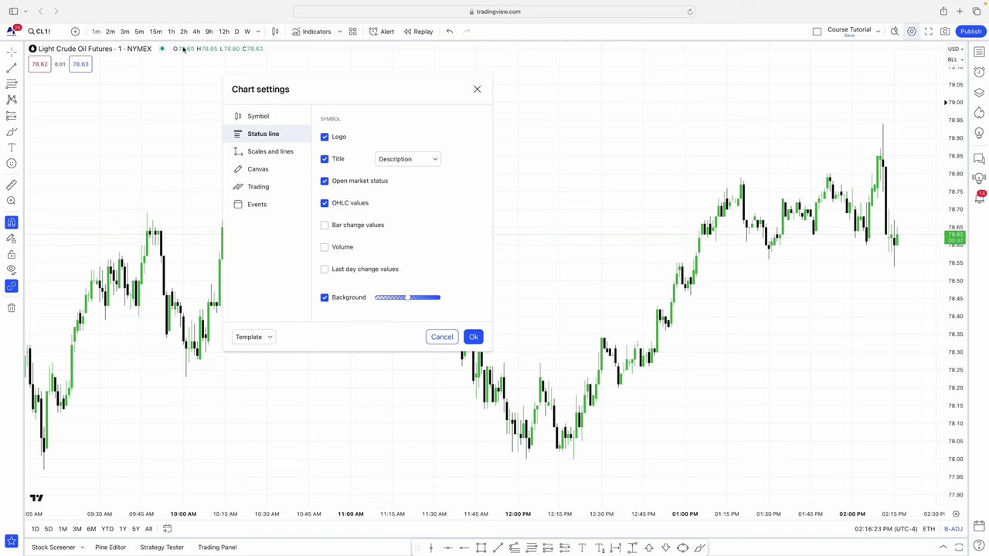
{"action": "mouse_move", "coordinate": [164, 50]}
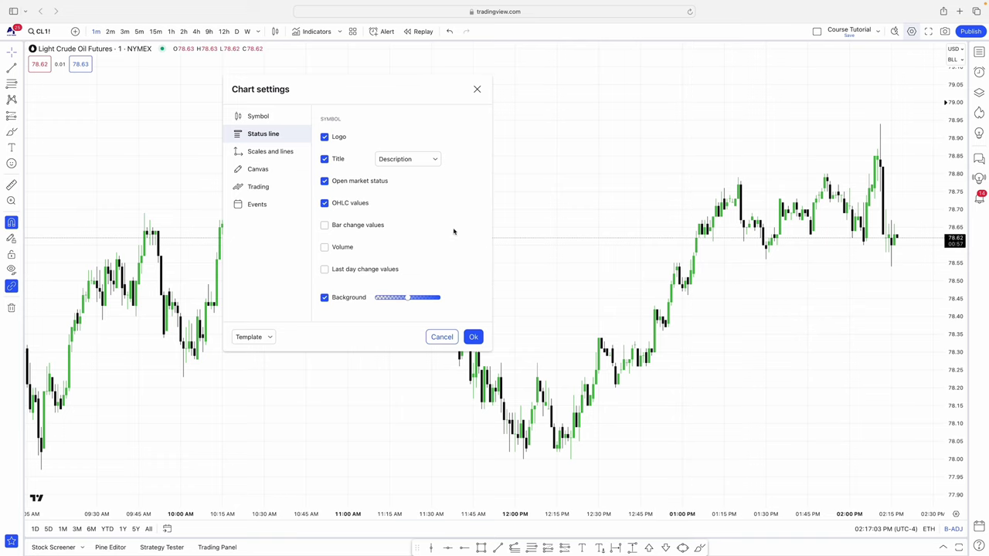
Toggle the OHLC values off and on in the status line, leaving them shown
{"action": "left_click", "coordinate": [324, 203]}
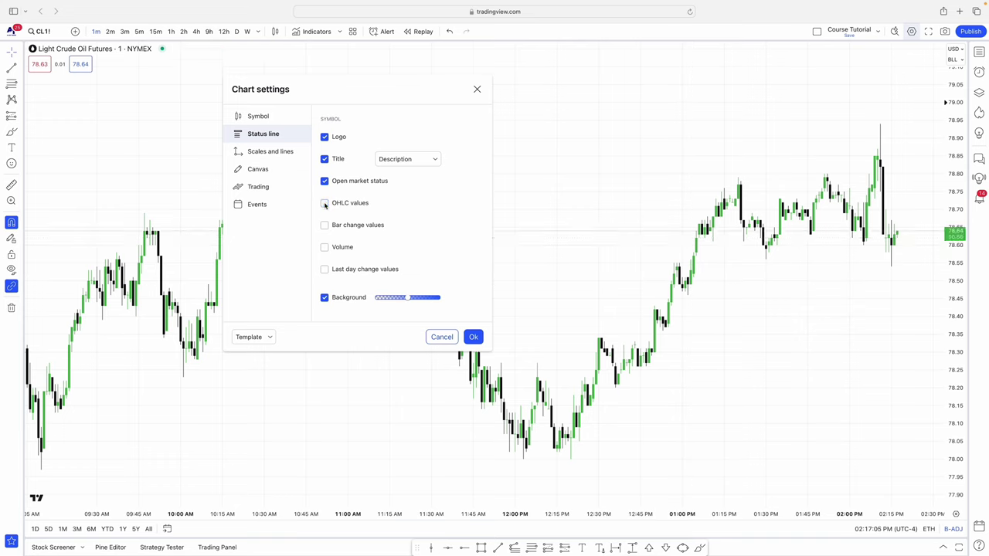
{"action": "left_click", "coordinate": [324, 203]}
{"action": "left_click", "coordinate": [324, 203]}
{"action": "left_click", "coordinate": [324, 203]}
{"action": "left_click", "coordinate": [324, 203]}
{"action": "left_click", "coordinate": [324, 203]}
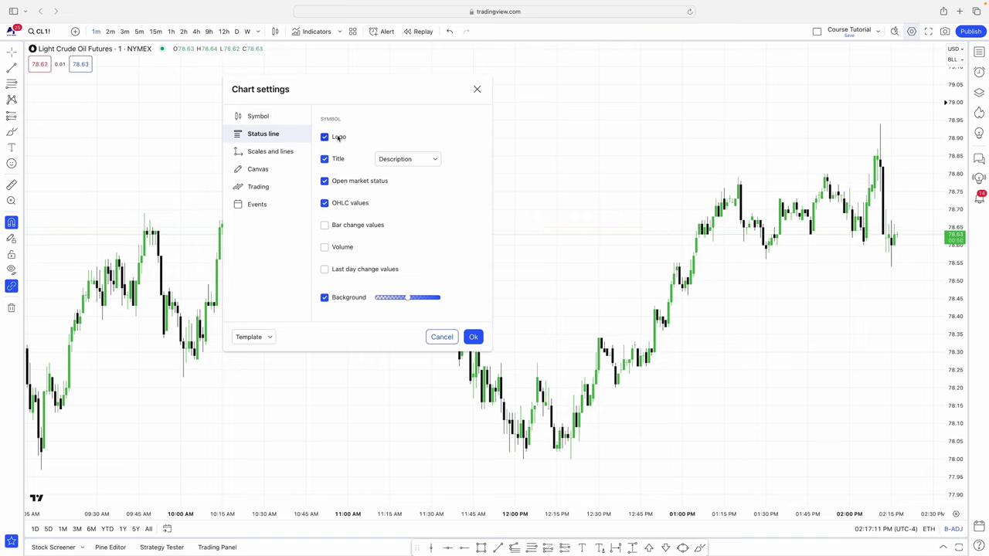
Turn off the open market status and try the Ticker title format before setting it to Ticker and description
{"action": "left_click", "coordinate": [324, 182]}
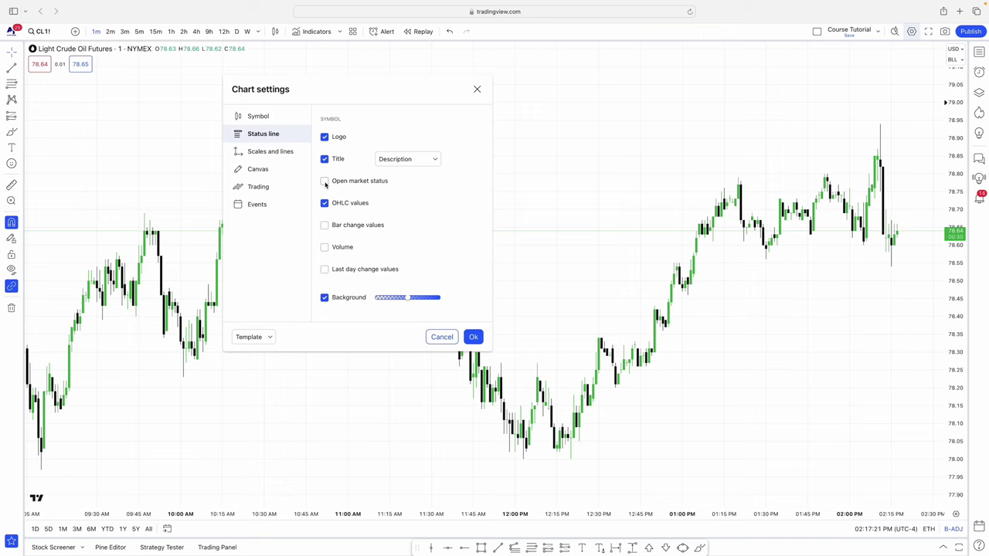
{"action": "left_click", "coordinate": [416, 160]}
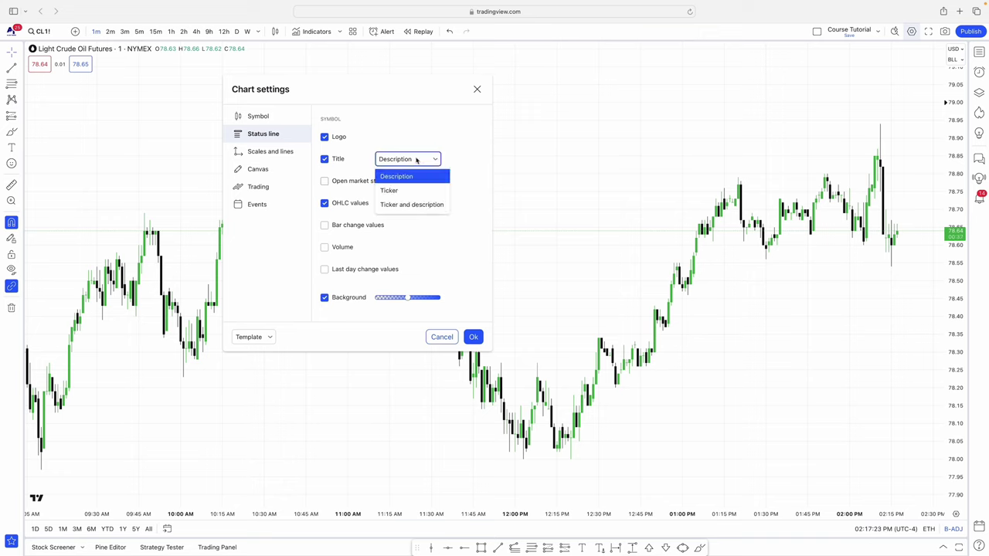
{"action": "left_click", "coordinate": [396, 191]}
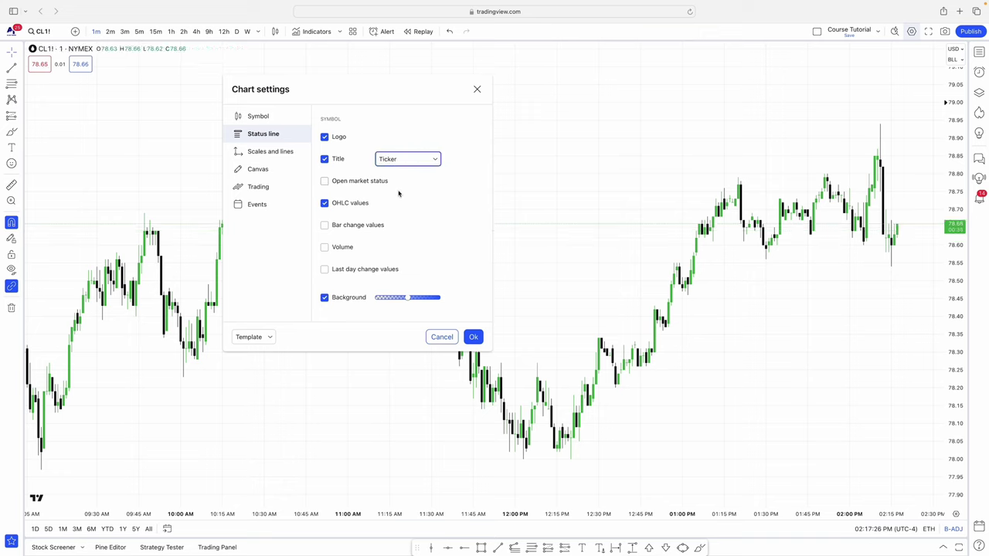
{"action": "left_click", "coordinate": [404, 161]}
{"action": "left_click", "coordinate": [401, 205]}
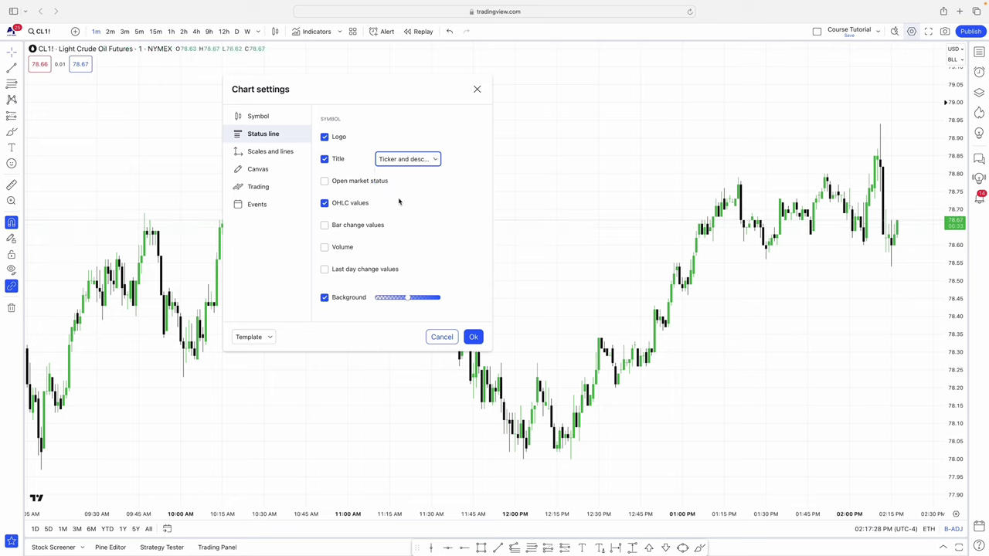
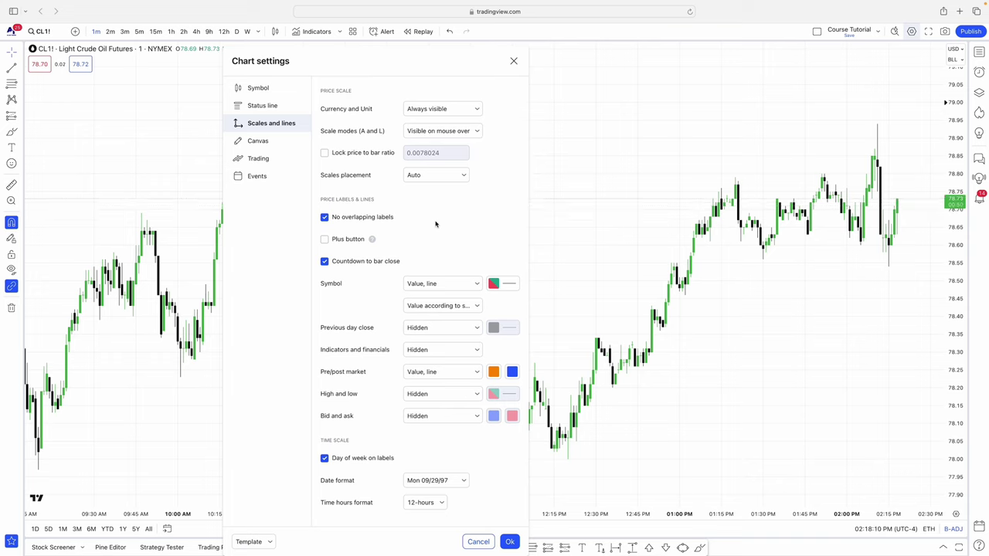
Enable the plus button in the scales and lines settings and open its price menu at 78.99 on the chart
{"action": "left_click", "coordinate": [325, 239]}
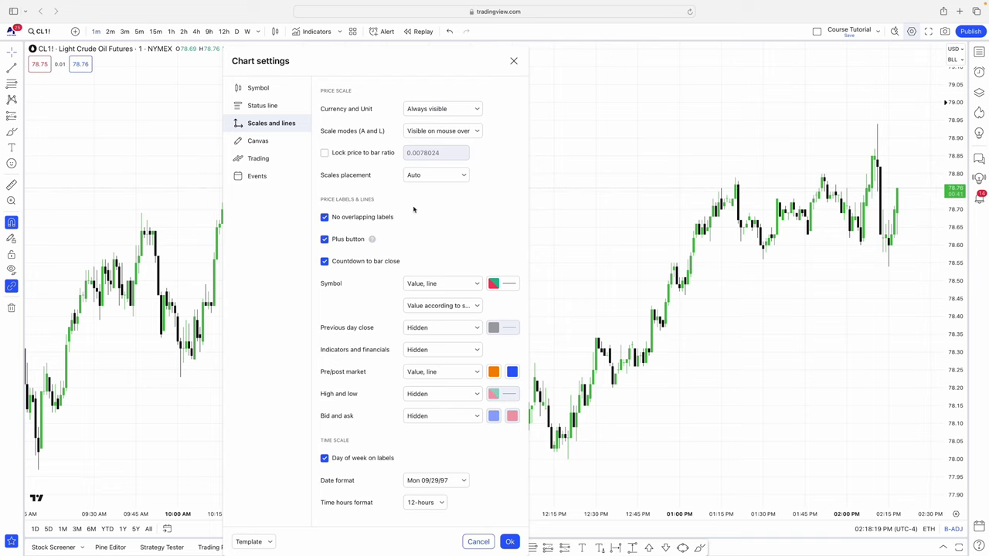
{"action": "left_click", "coordinate": [325, 240]}
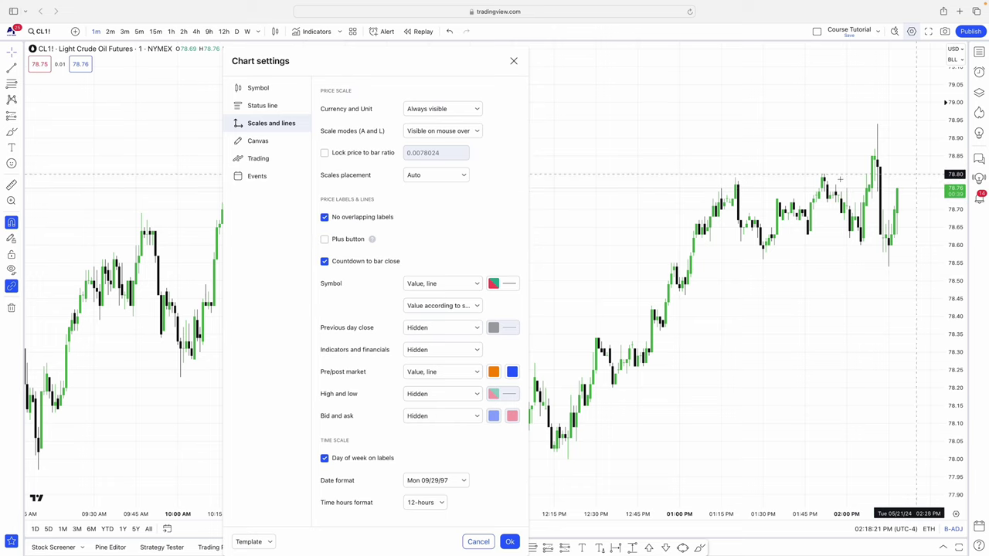
{"action": "left_click", "coordinate": [325, 238]}
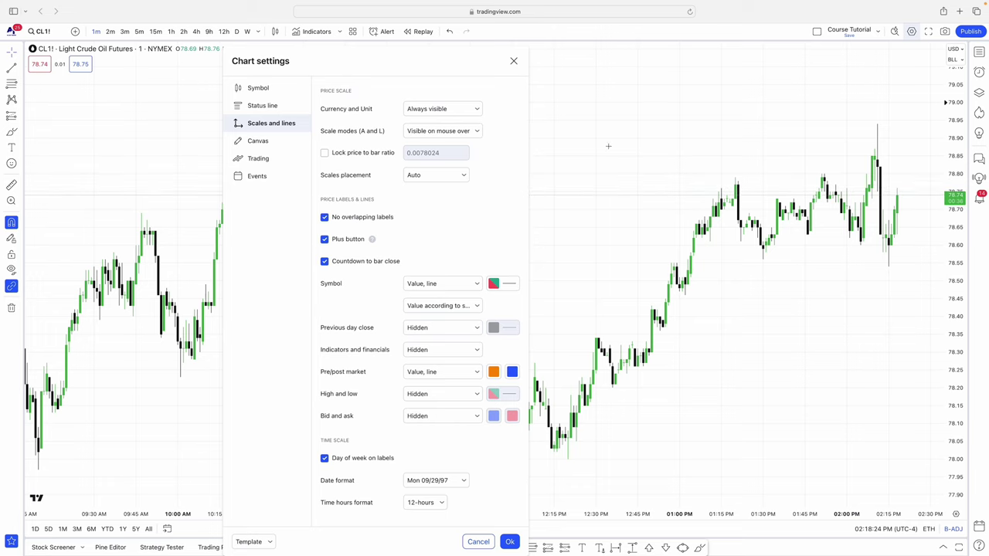
{"action": "left_click", "coordinate": [939, 107]}
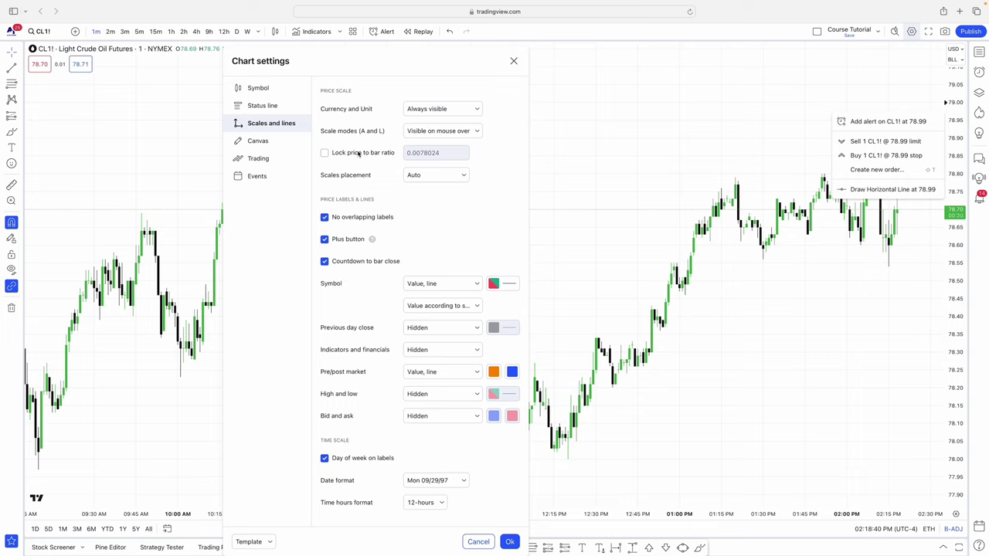
In the canvas settings, try a gray chart background and set it to the lighter gray custom color
{"action": "left_click", "coordinate": [281, 145]}
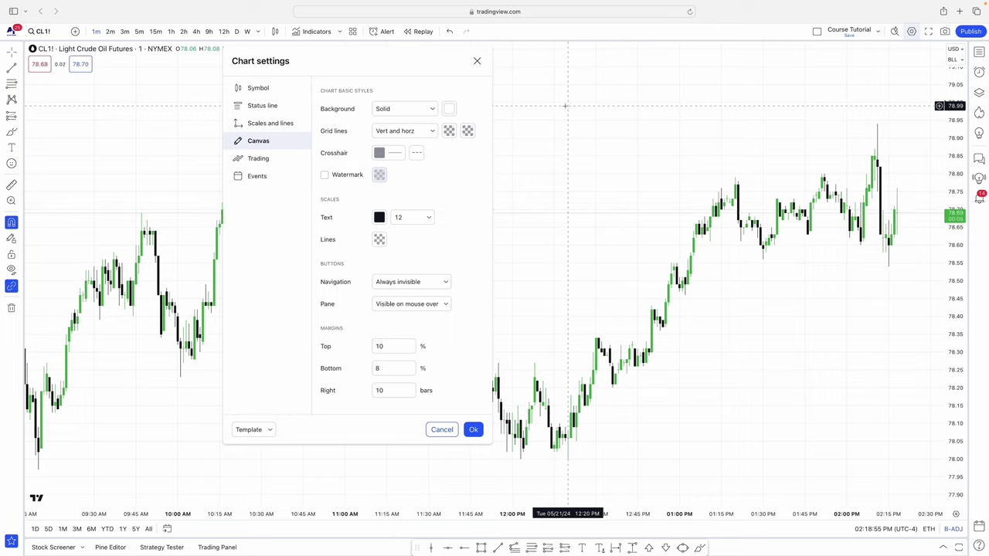
{"action": "left_click", "coordinate": [449, 109]}
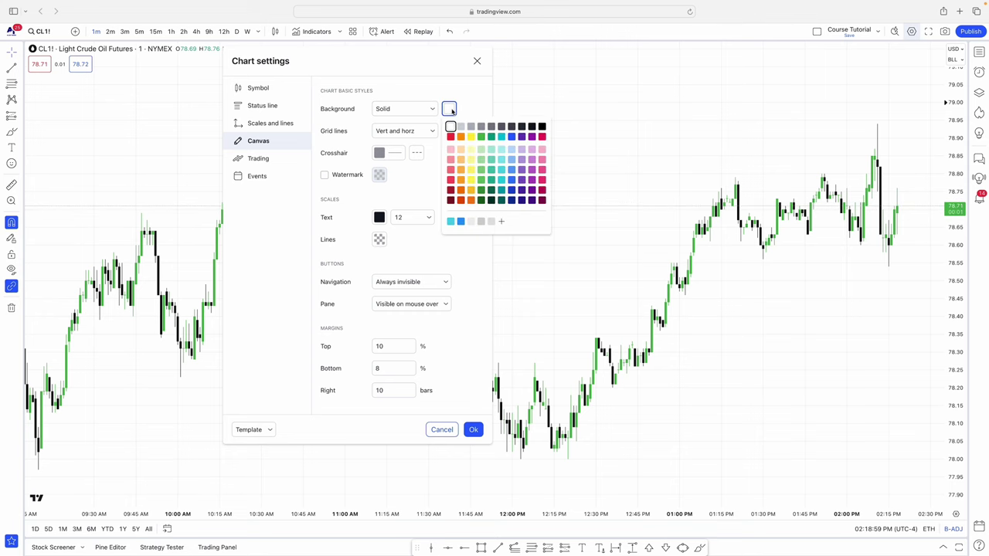
{"action": "left_click", "coordinate": [461, 128]}
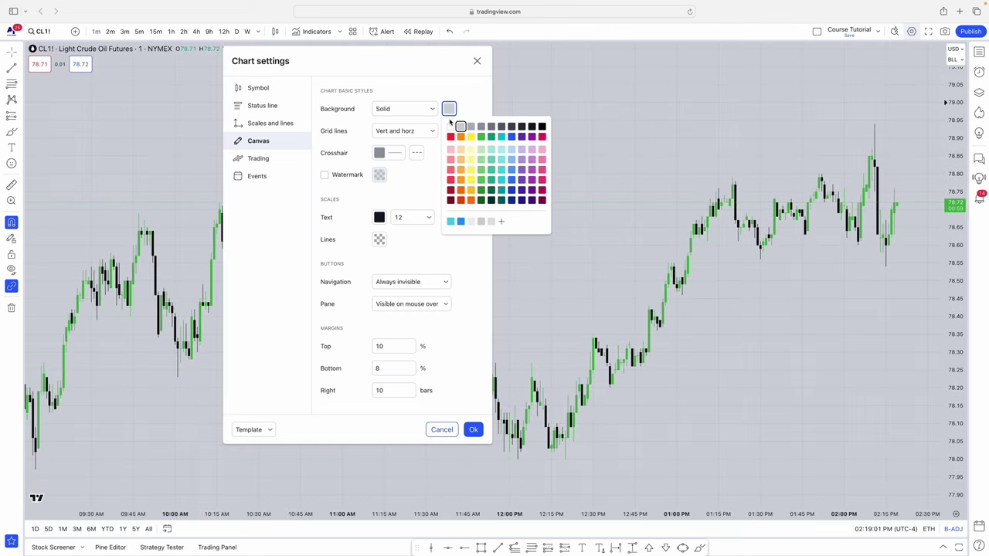
{"action": "left_click", "coordinate": [471, 221]}
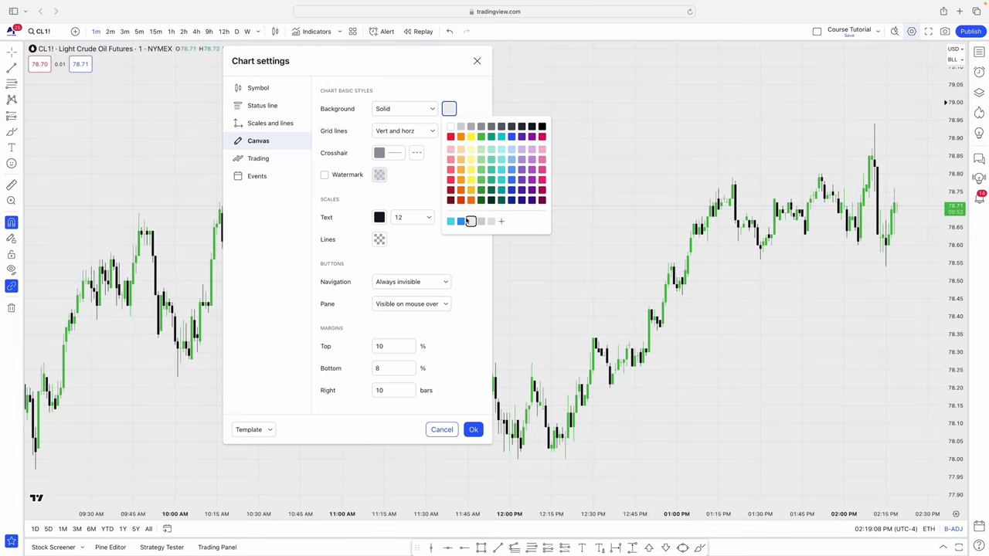
{"action": "left_click", "coordinate": [478, 98]}
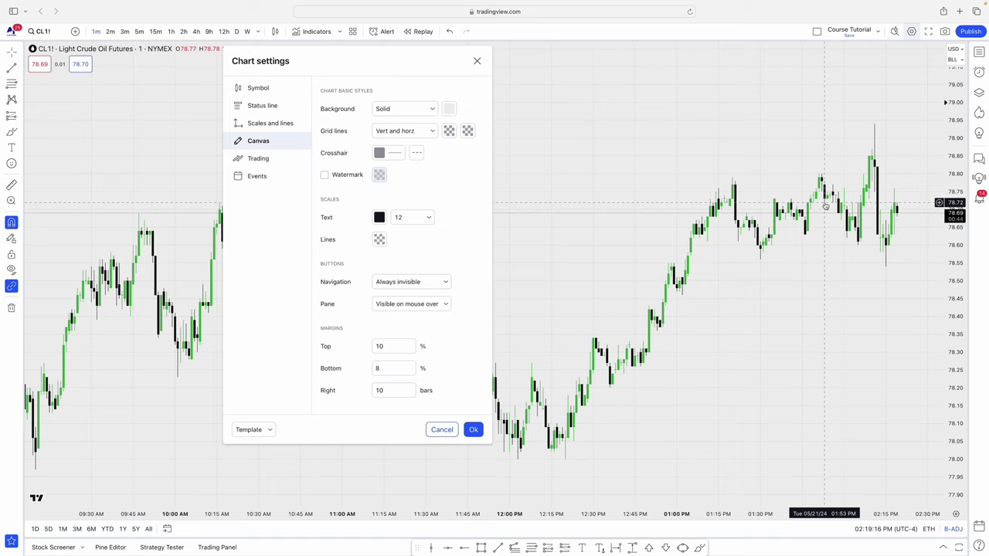
Set the canvas grid lines to None
{"action": "left_click", "coordinate": [432, 132]}
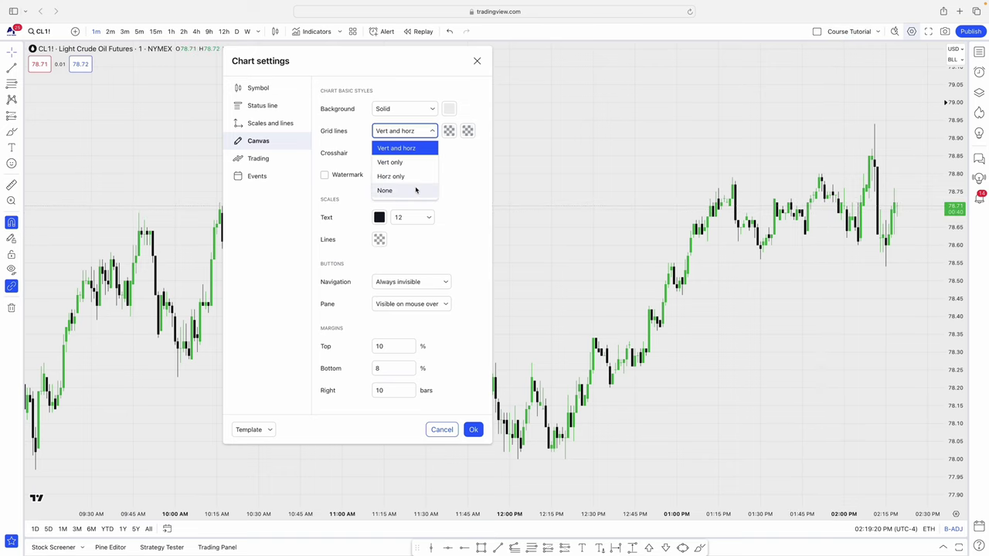
{"action": "left_click", "coordinate": [416, 190]}
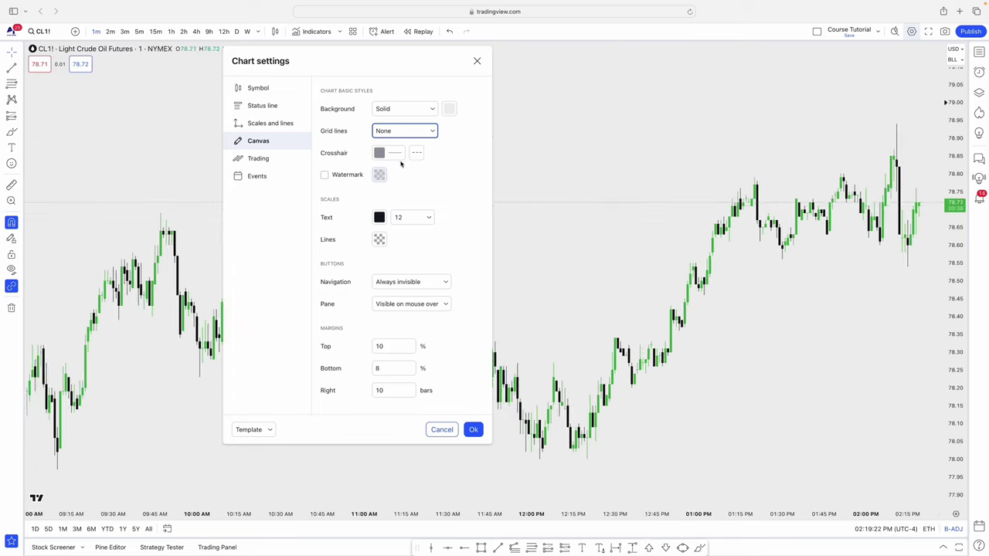
{"action": "left_click", "coordinate": [419, 133]}
{"action": "left_click", "coordinate": [452, 159]}
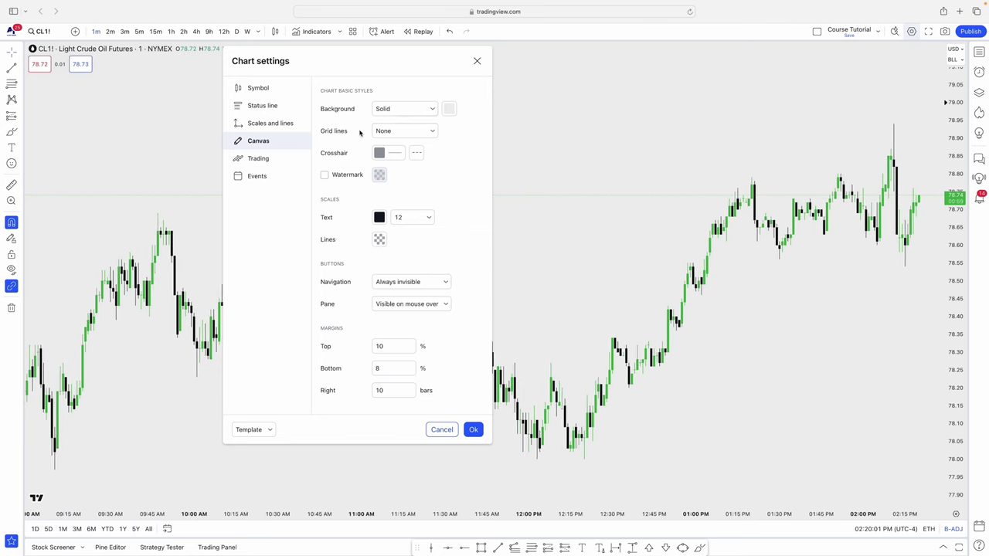
Review the trading settings alongside the Trading Panel, and close the chart settings without applying the changes
{"action": "left_click", "coordinate": [261, 160]}
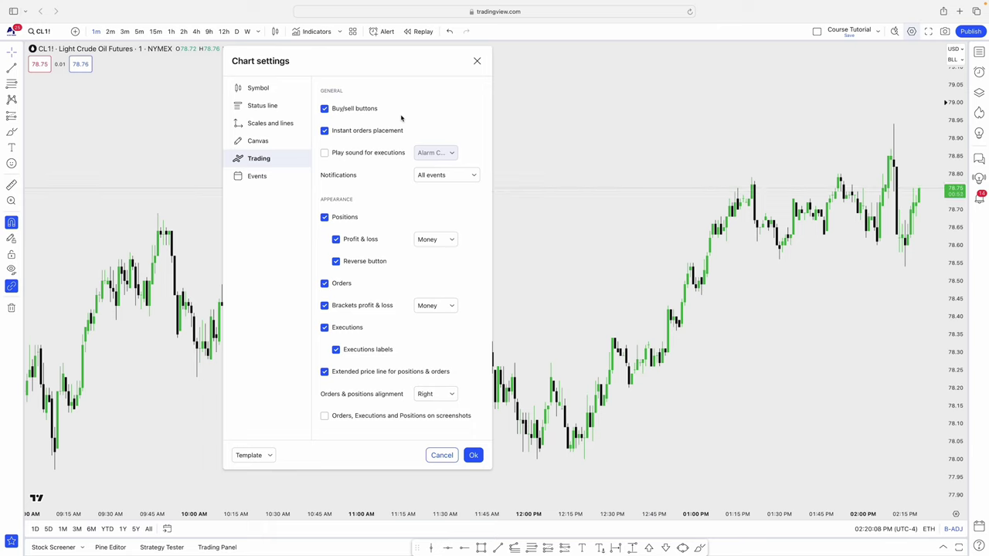
{"action": "left_click", "coordinate": [230, 547]}
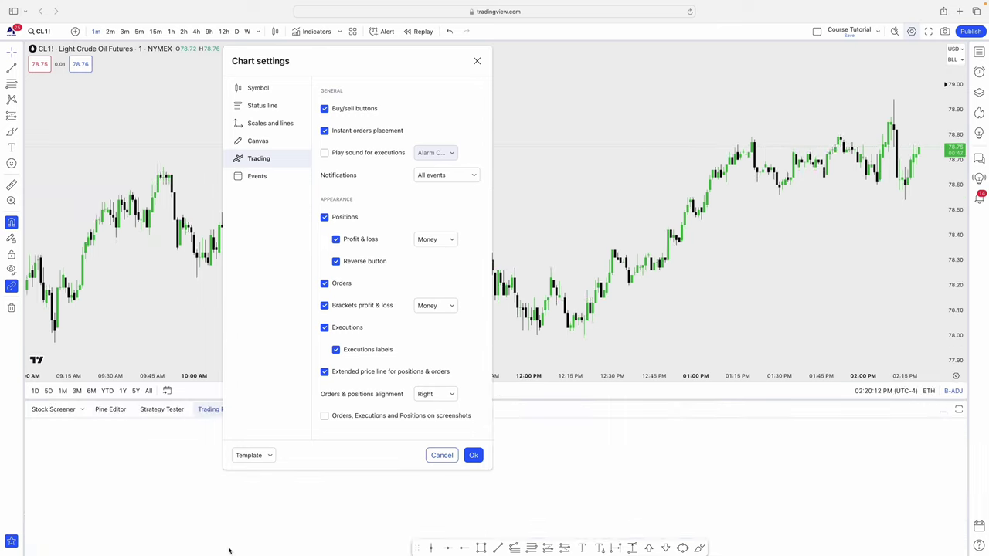
{"action": "left_click_drag", "start_coordinate": [630, 398], "coordinate": [625, 353]}
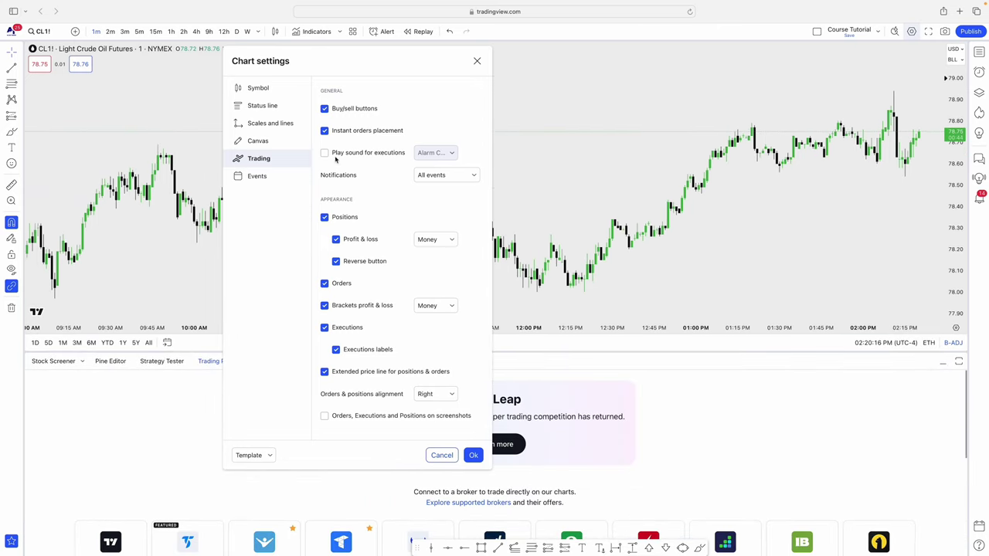
{"action": "left_click", "coordinate": [430, 452]}
Enlarge the Trading Panel to examine the supported brokers, and shrink it again to give the chart more room
{"action": "left_click_drag", "start_coordinate": [459, 353], "coordinate": [473, 188]}
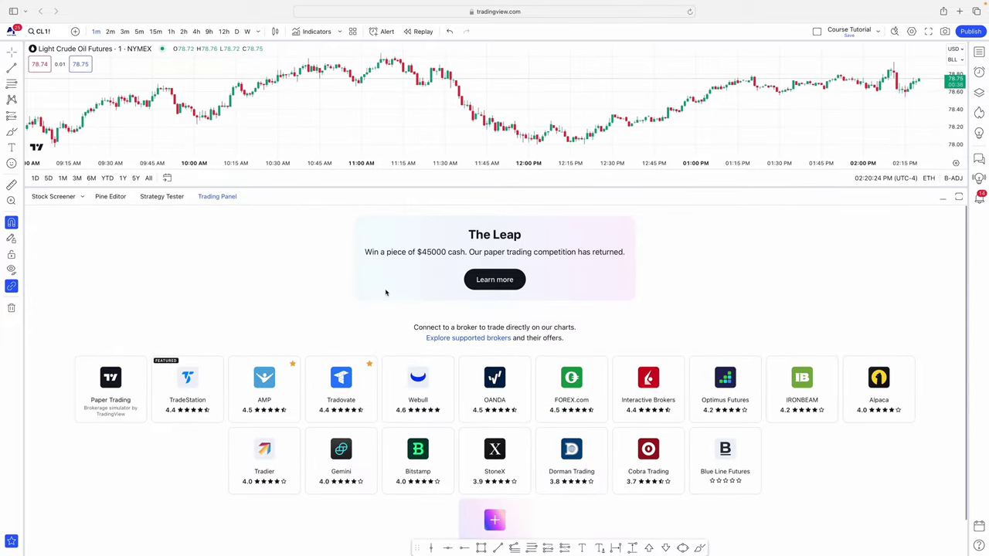
{"action": "scroll", "coordinate": [309, 368], "scroll_direction": "down", "scroll_amount": 1}
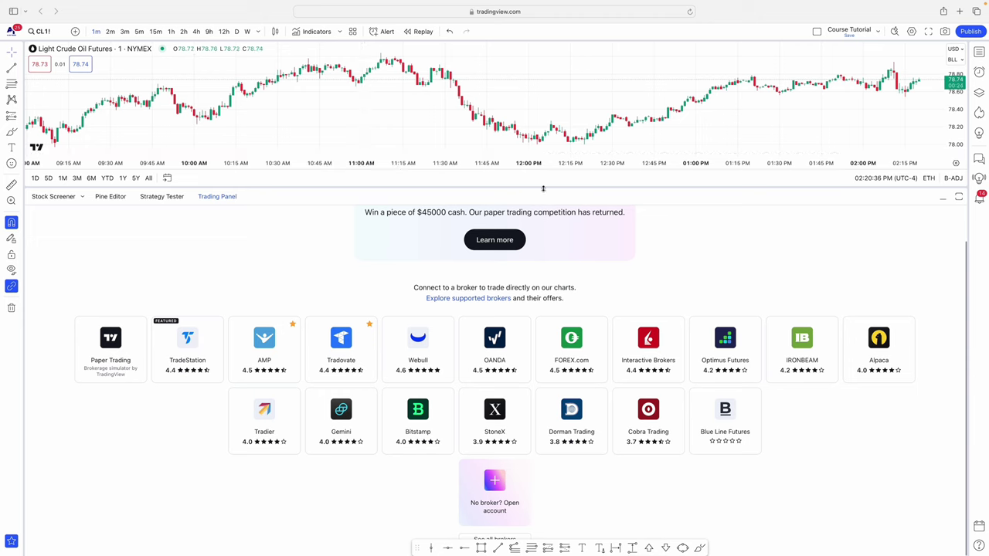
{"action": "left_click_drag", "start_coordinate": [545, 186], "coordinate": [547, 384]}
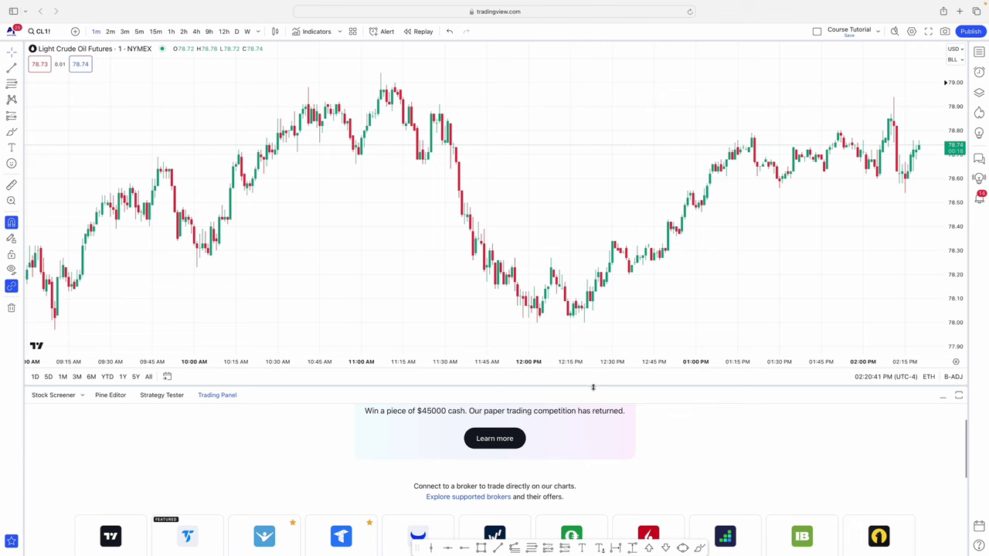
{"action": "left_click_drag", "start_coordinate": [591, 386], "coordinate": [585, 394]}
{"action": "left_click_drag", "start_coordinate": [582, 429], "coordinate": [579, 485]}
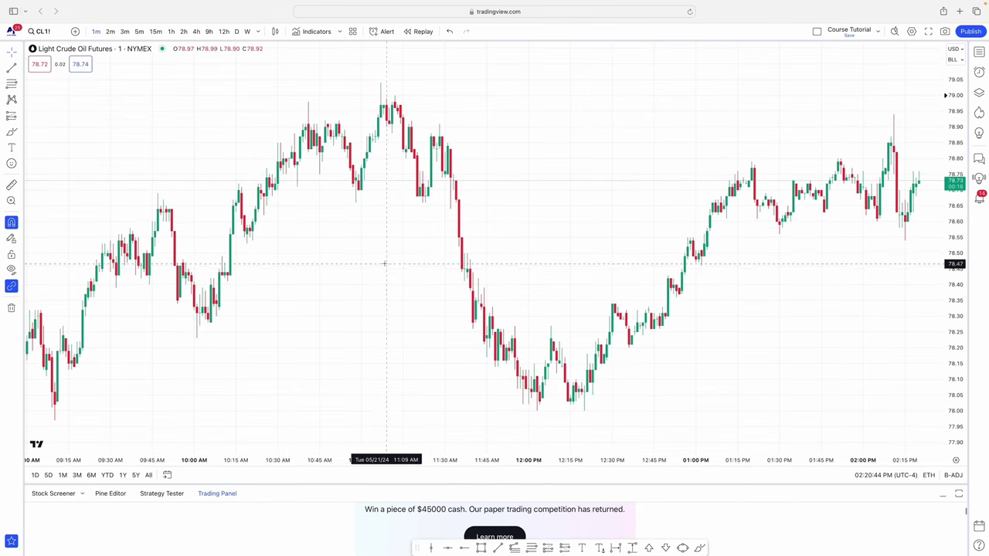
{"action": "scroll", "coordinate": [657, 190], "scroll_direction": "down", "scroll_amount": 2}
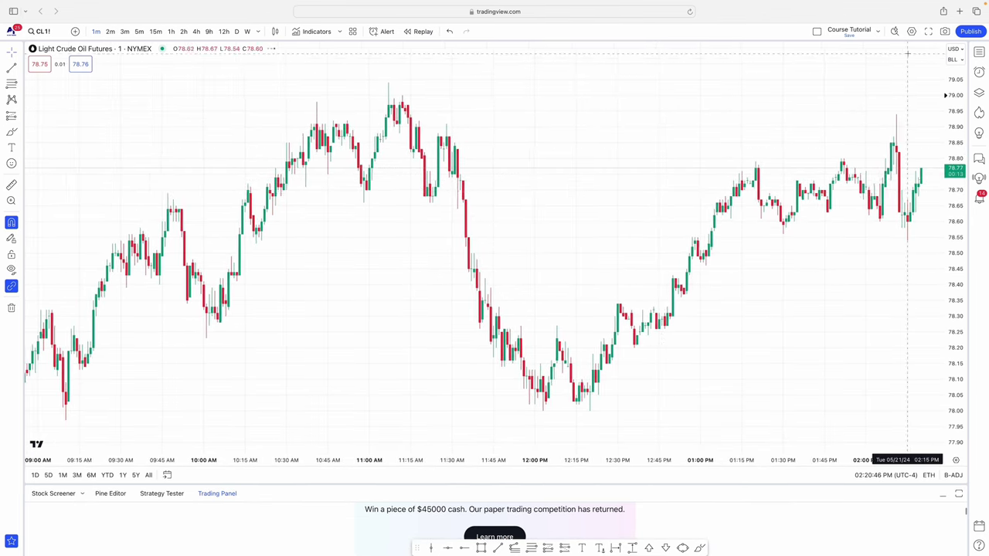
Try to switch from the Course Tutorial layout to the Currencies layout
{"action": "left_click", "coordinate": [879, 31]}
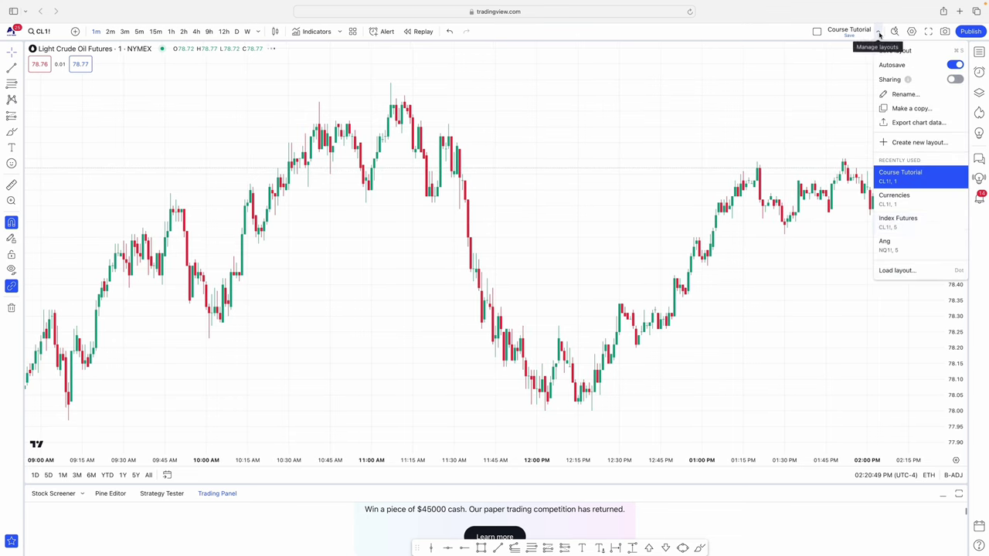
{"action": "left_click", "coordinate": [913, 196]}
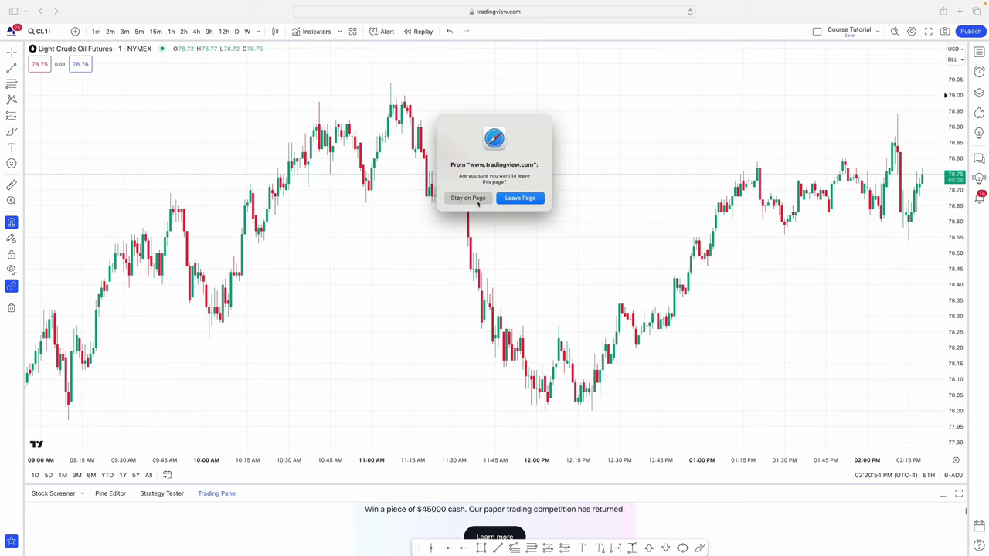
{"action": "left_click", "coordinate": [517, 200]}
Load the Index Futures layout, leaving the current page without saving, and look over its chart
{"action": "left_click", "coordinate": [849, 31]}
{"action": "left_click", "coordinate": [899, 220]}
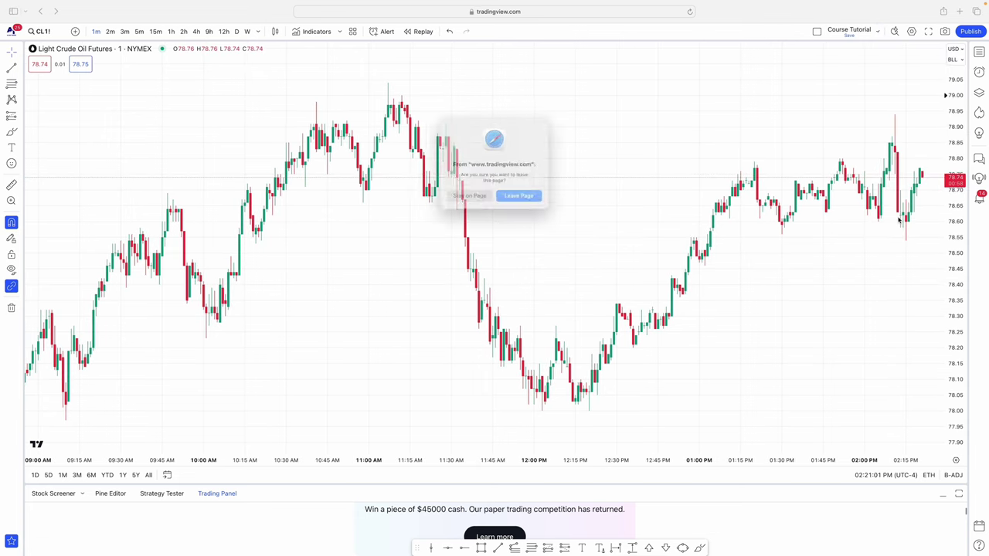
{"action": "left_click", "coordinate": [518, 200]}
{"action": "scroll", "coordinate": [502, 151], "scroll_direction": "right", "scroll_amount": 5}
{"action": "scroll", "coordinate": [514, 153], "scroll_direction": "left", "scroll_amount": 4}
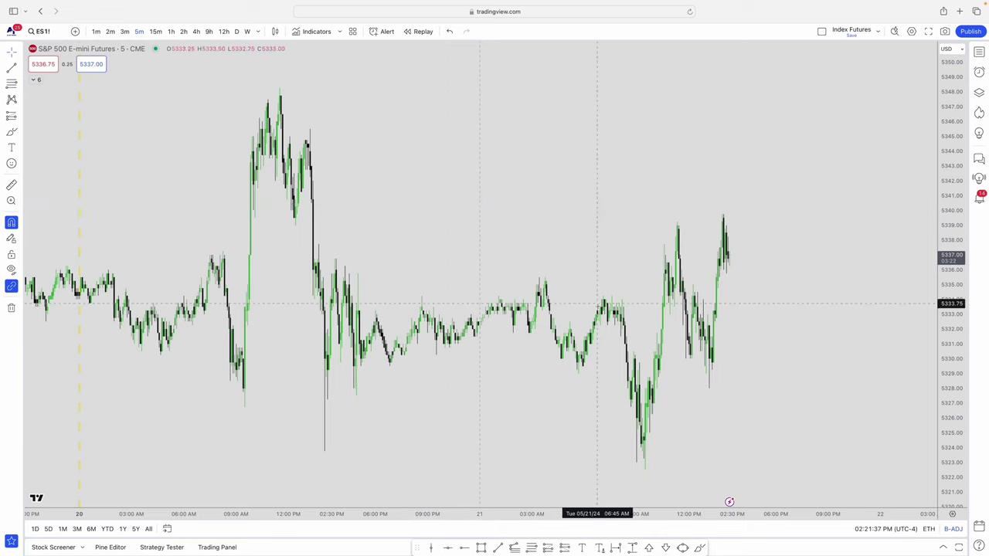
In the chart's trading settings, toggle the Buy/sell buttons option off and on, turn off Instant orders placement, and close the settings
{"action": "right_click", "coordinate": [398, 128]}
{"action": "left_click", "coordinate": [430, 347]}
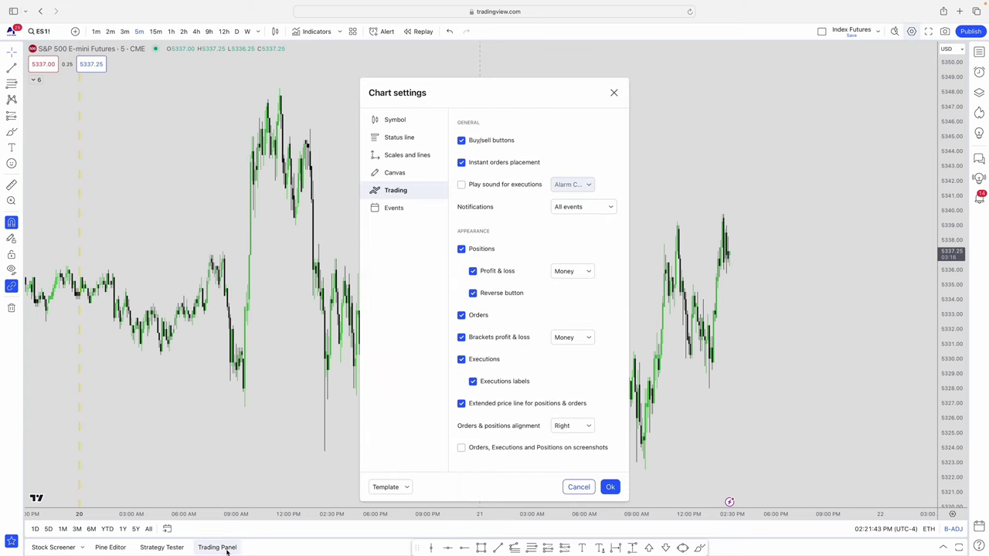
{"action": "left_click", "coordinate": [461, 141]}
{"action": "left_click", "coordinate": [462, 141]}
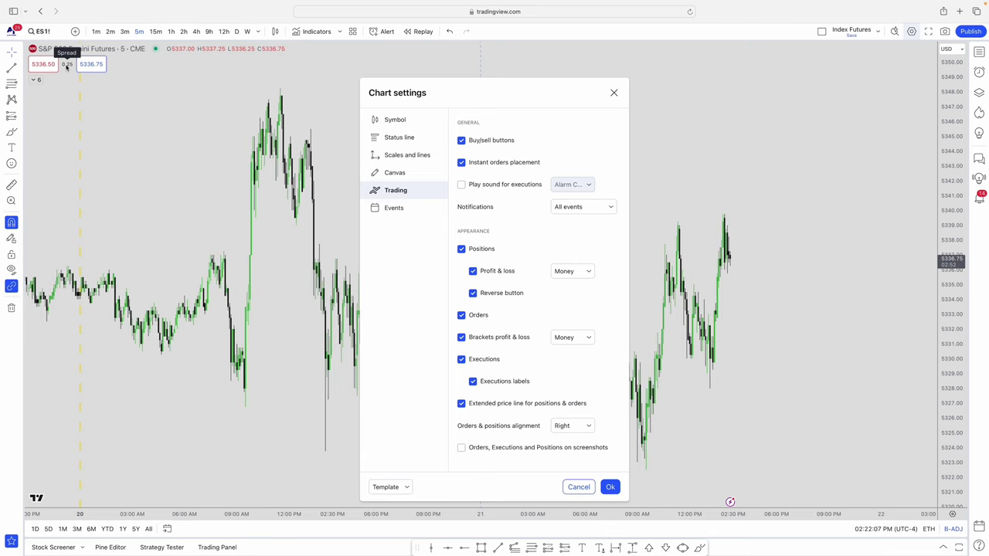
{"action": "scroll", "coordinate": [70, 54], "scroll_direction": "left", "scroll_amount": 1}
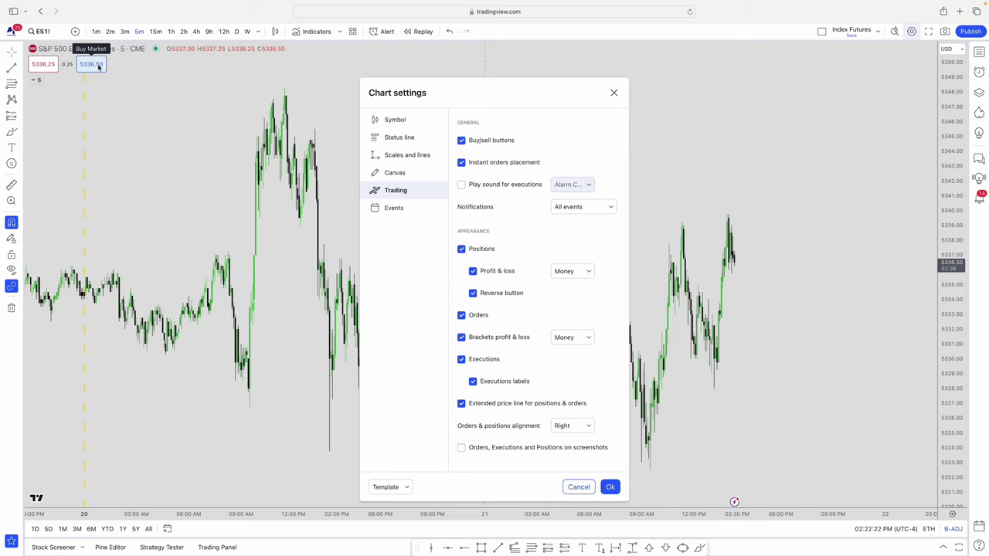
{"action": "left_click", "coordinate": [462, 163]}
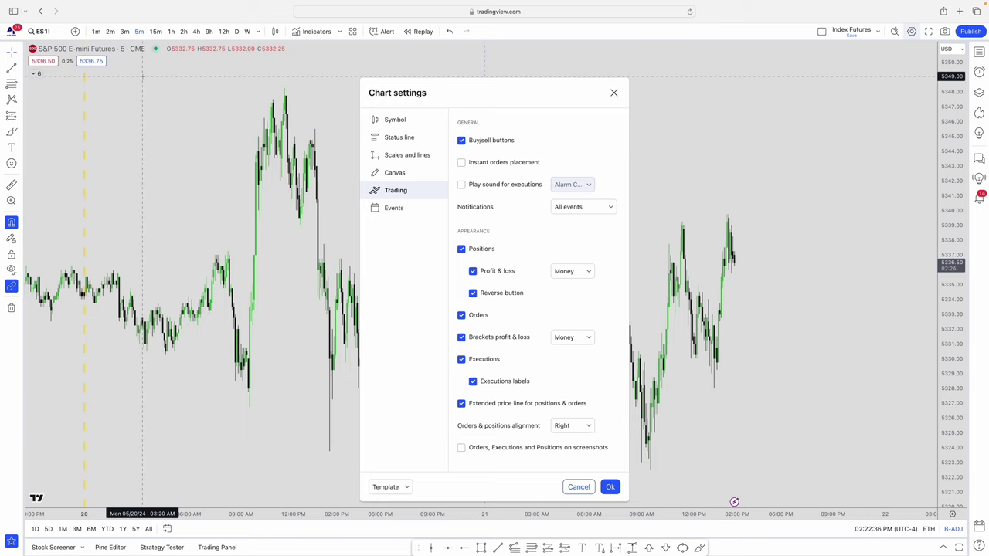
{"action": "left_click", "coordinate": [614, 94]}
Connect to the Paper Trading brokerage simulator from the Trading Panel and recheck the chart's trading settings
{"action": "left_click", "coordinate": [208, 547]}
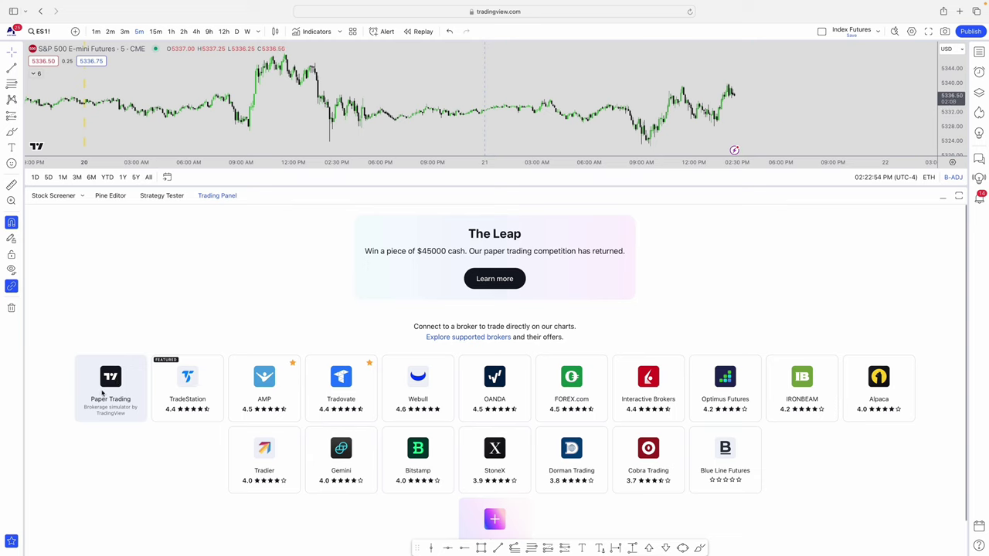
{"action": "left_click", "coordinate": [129, 378]}
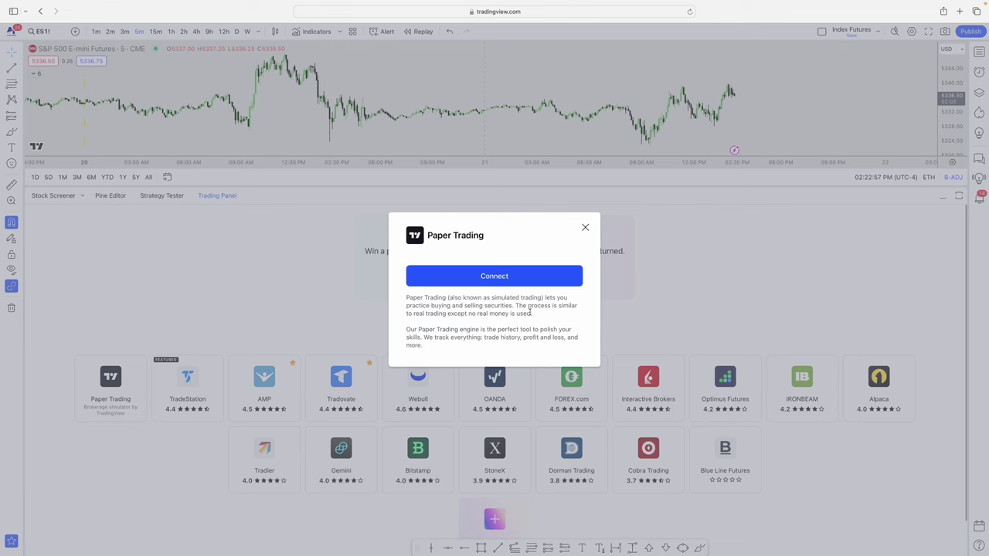
{"action": "left_click", "coordinate": [523, 281]}
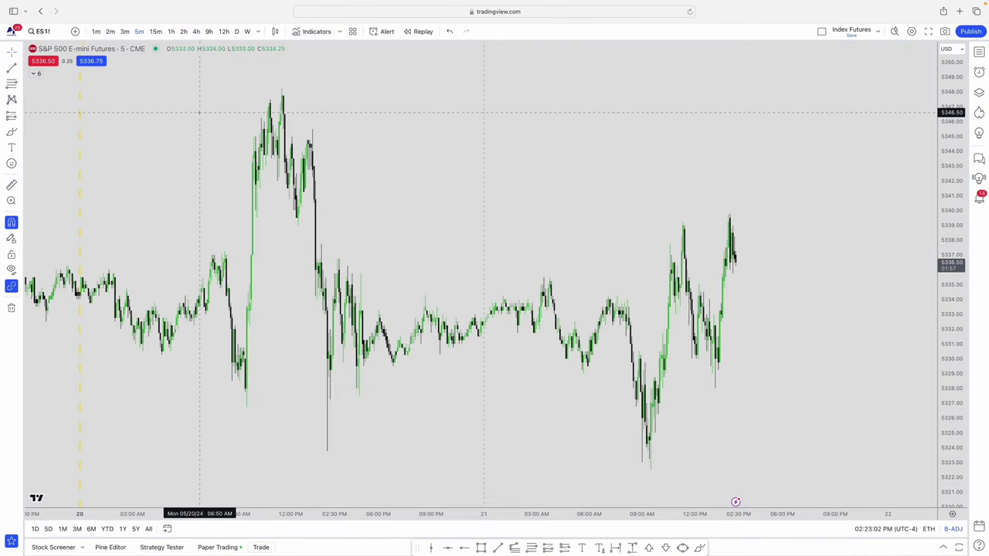
{"action": "right_click", "coordinate": [196, 113]}
{"action": "left_click", "coordinate": [254, 335]}
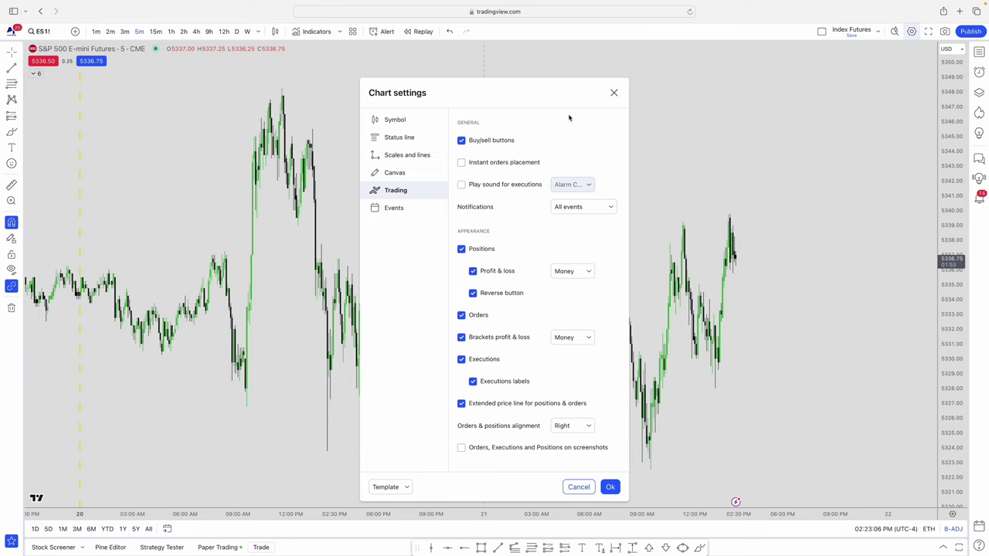
{"action": "left_click", "coordinate": [613, 93]}
{"action": "scroll", "coordinate": [452, 140], "scroll_direction": "up", "scroll_amount": 4}
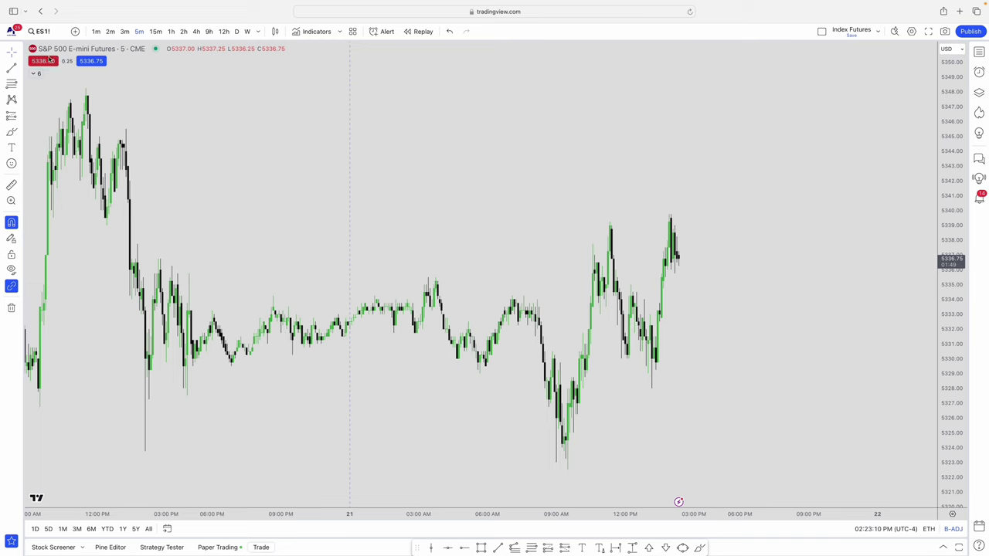
Start a market sell order for ES1! and enable Take Profit with a price of 5334.75
{"action": "left_click", "coordinate": [43, 61]}
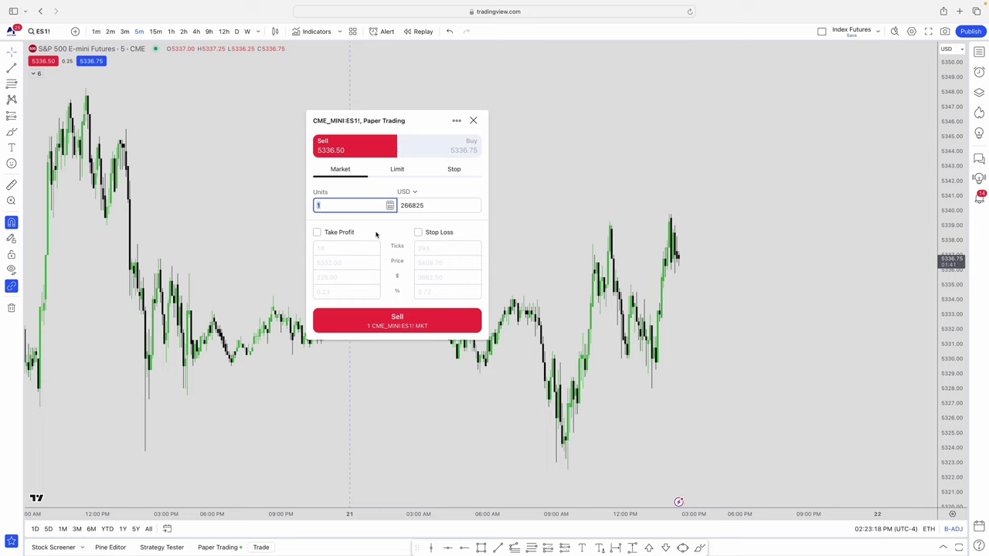
{"action": "left_click", "coordinate": [317, 233]}
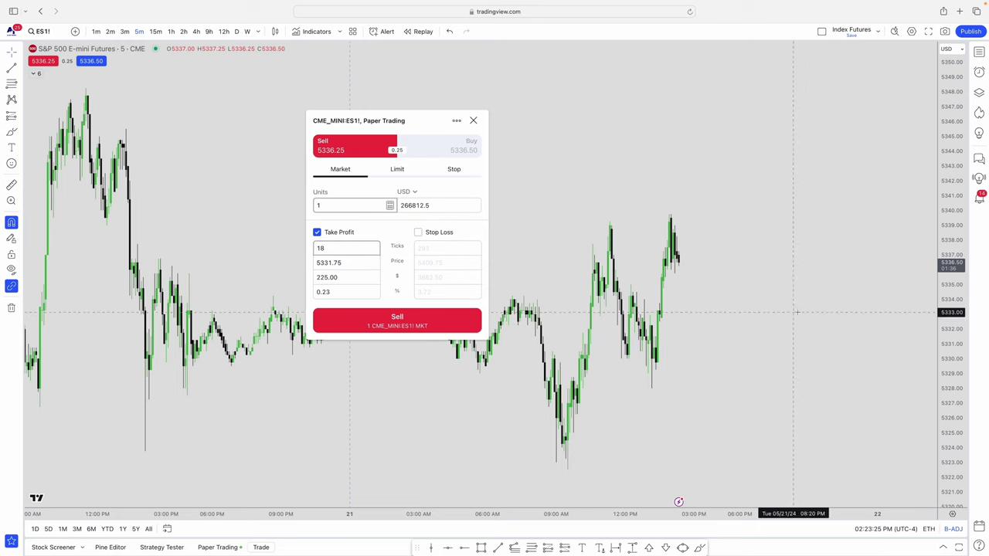
{"action": "scroll", "coordinate": [789, 303], "scroll_direction": "right", "scroll_amount": 1}
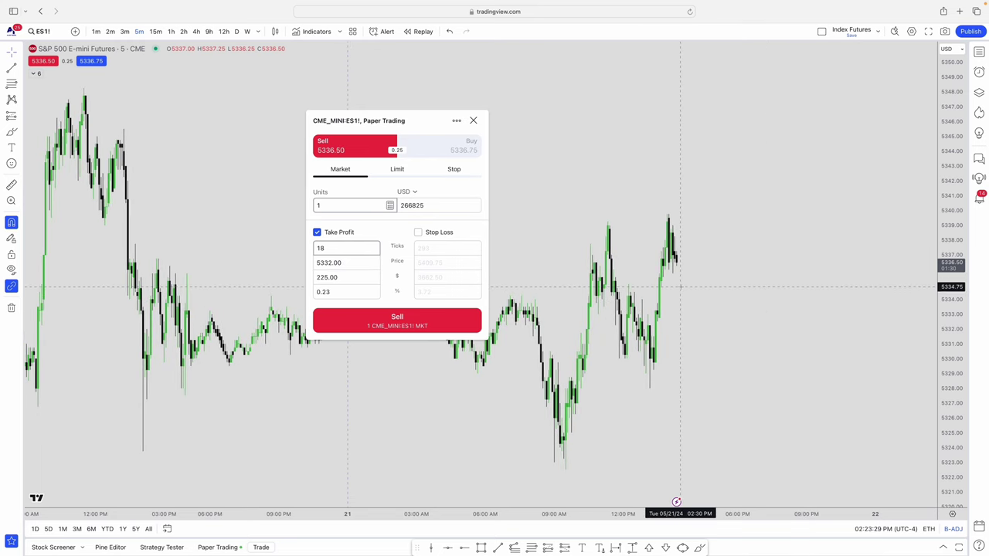
{"action": "left_click", "coordinate": [360, 263]}
{"action": "key", "text": "BackSpace"}
{"action": "key", "text": "BackSpace"}
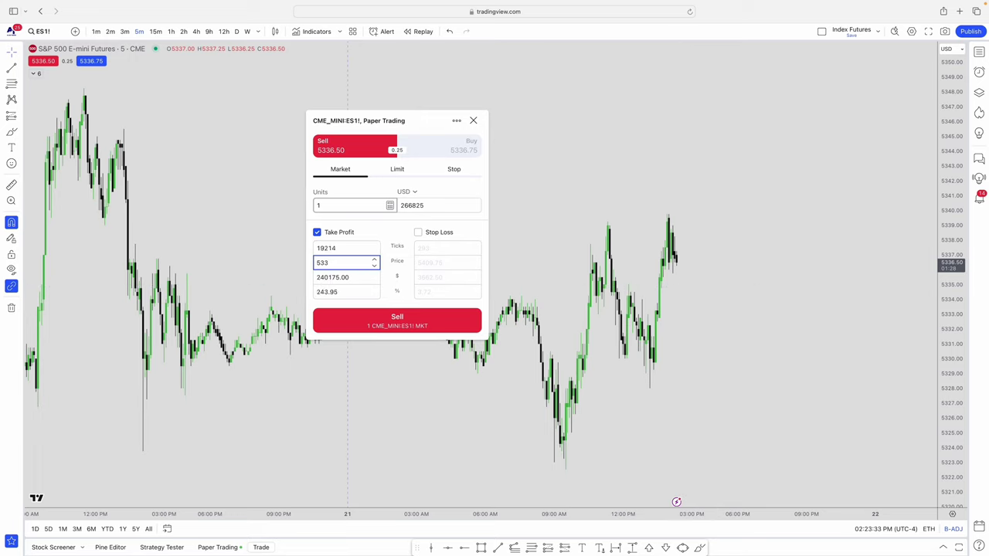
{"action": "type", "text": "4.75"}
Enable Stop Loss on the sell order and set its price to 5338.25
{"action": "left_click", "coordinate": [418, 231]}
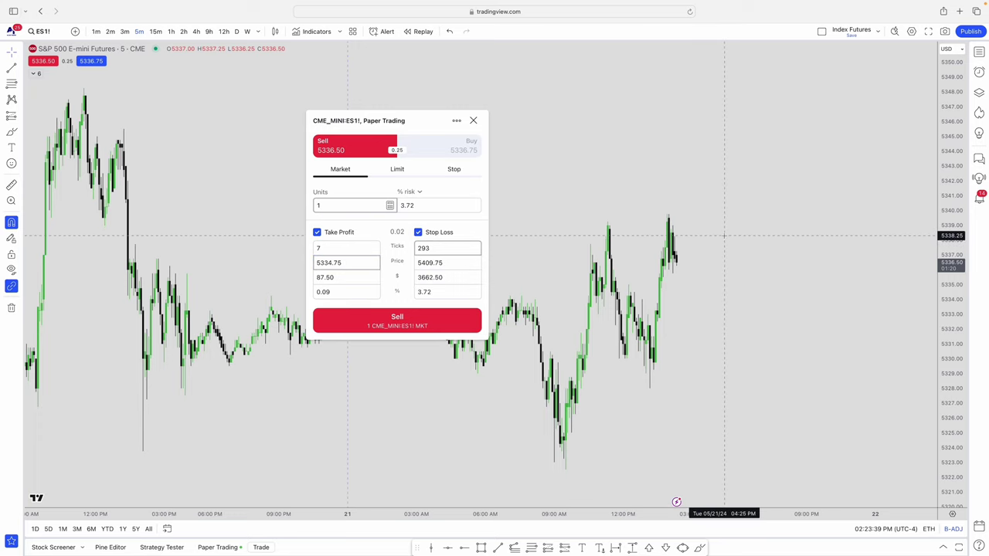
{"action": "left_click", "coordinate": [415, 262]}
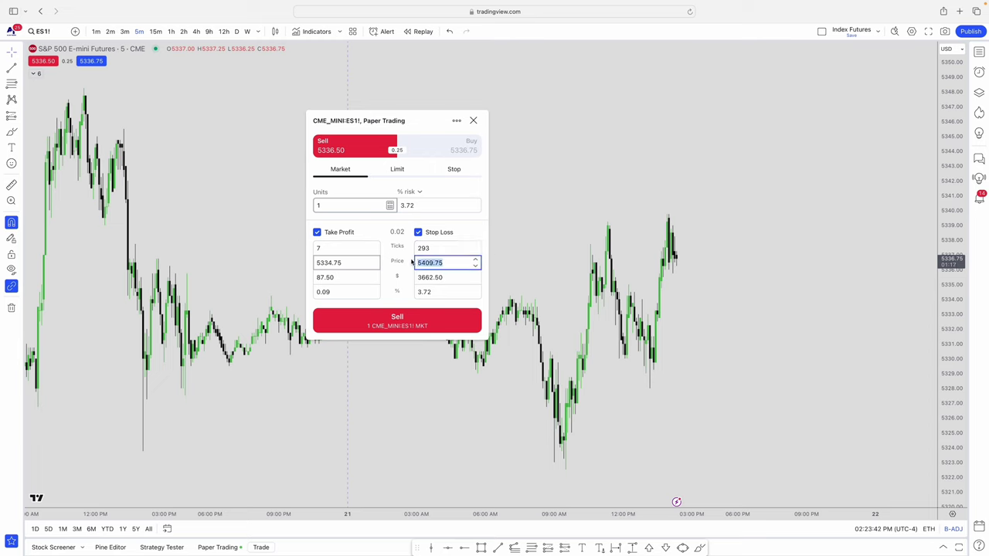
{"action": "type", "text": "5338.25"}
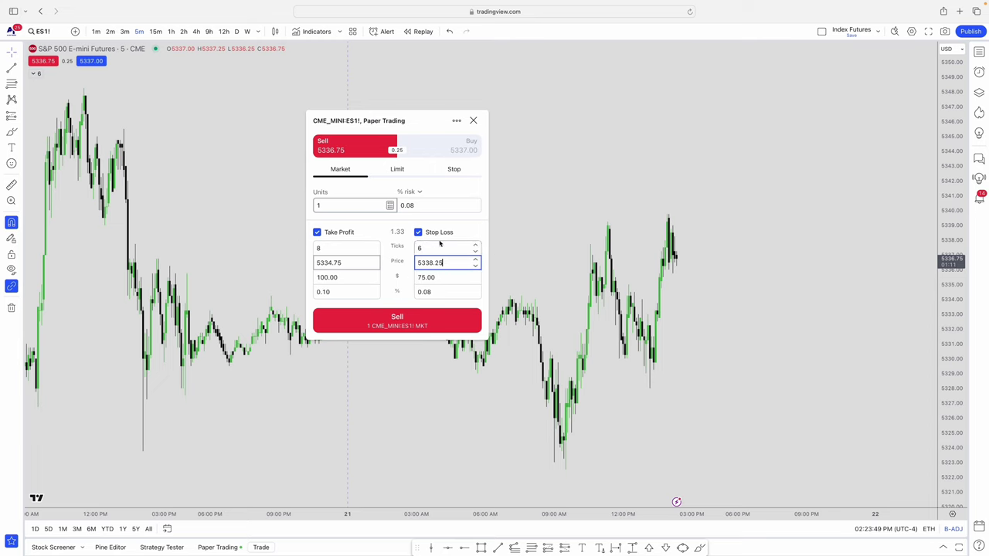
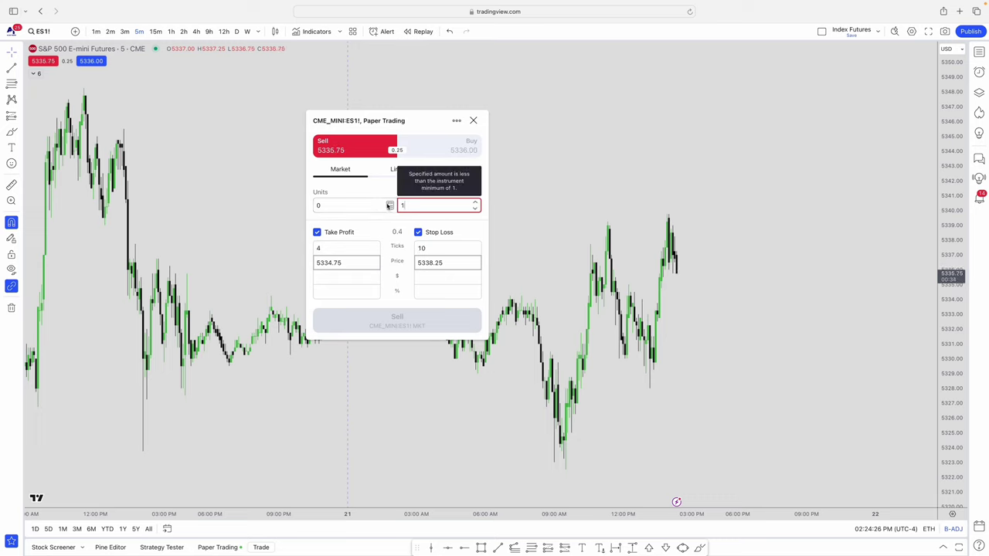
Try sizing the sell order at 3% of balance, size it by a USD risk of 500 instead, and submit it at market
{"action": "key", "text": "BackSpace"}
{"action": "type", "text": "3"}
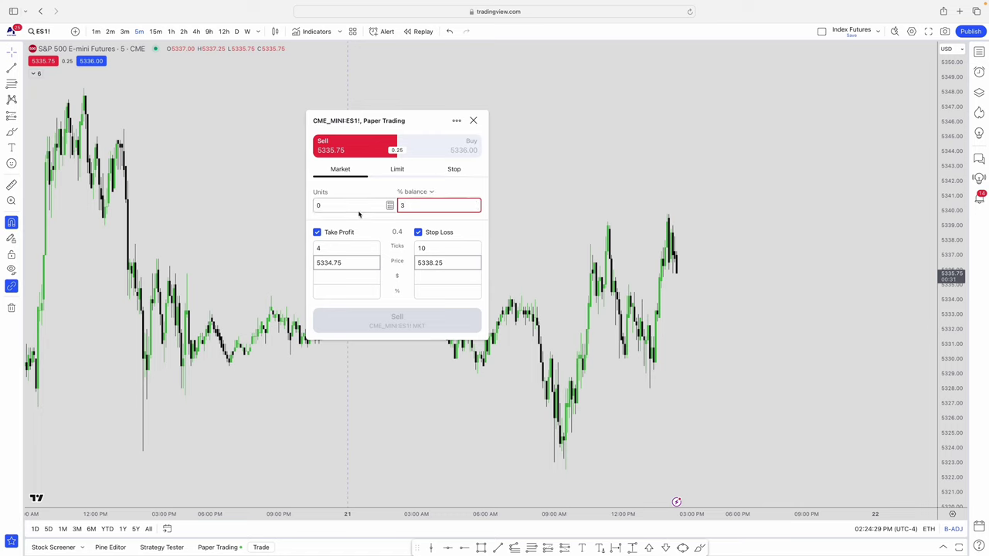
{"action": "left_click", "coordinate": [430, 191]}
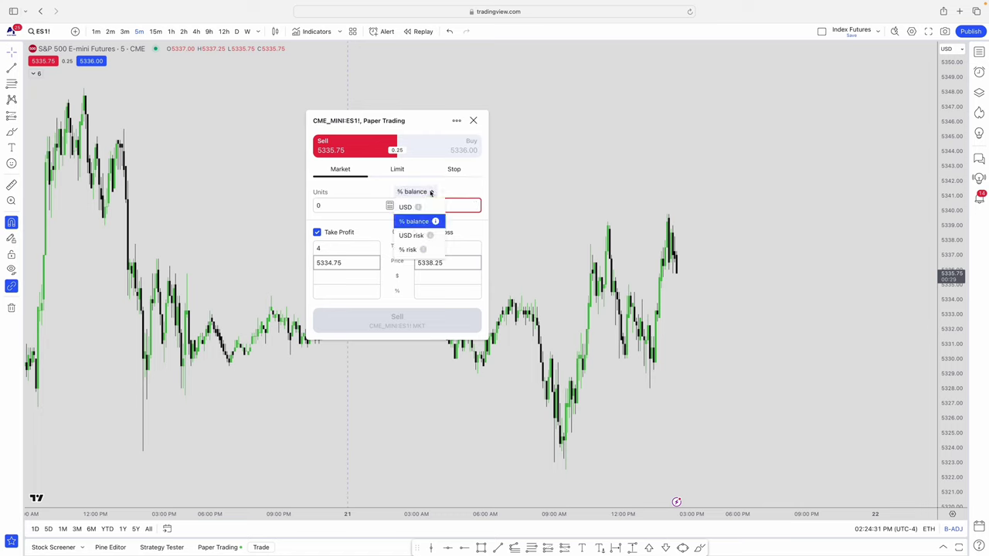
{"action": "left_click", "coordinate": [413, 236]}
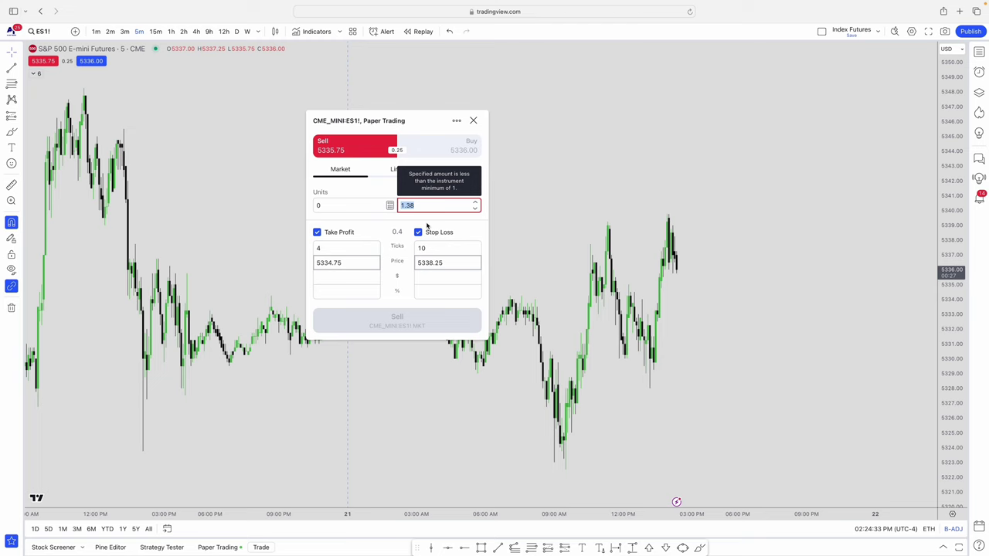
{"action": "type", "text": "500"}
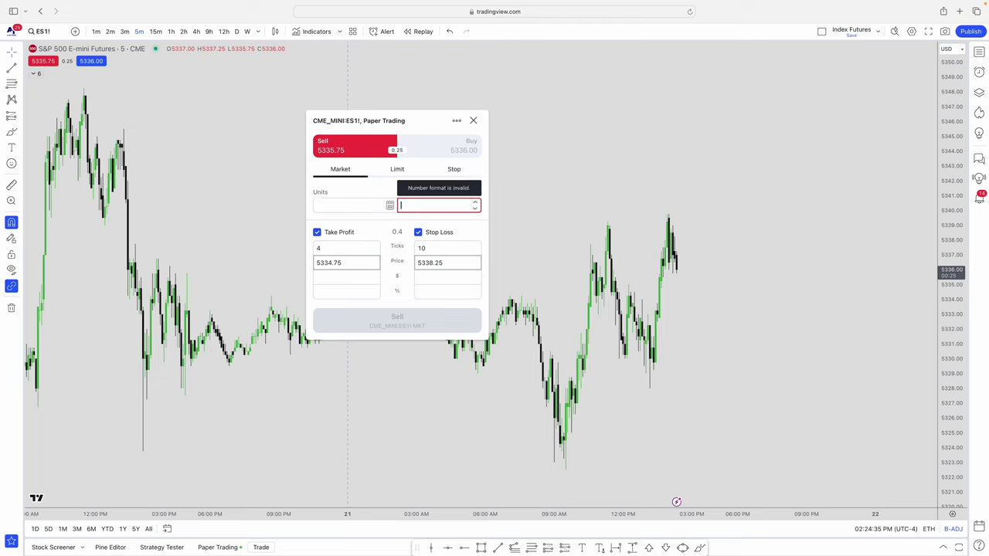
{"action": "left_click", "coordinate": [376, 195]}
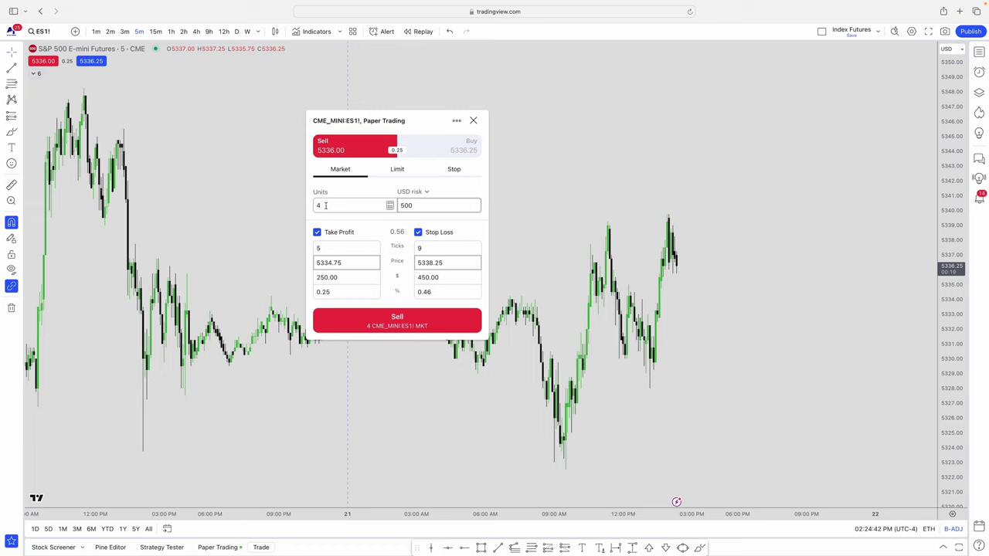
{"action": "left_click", "coordinate": [416, 322]}
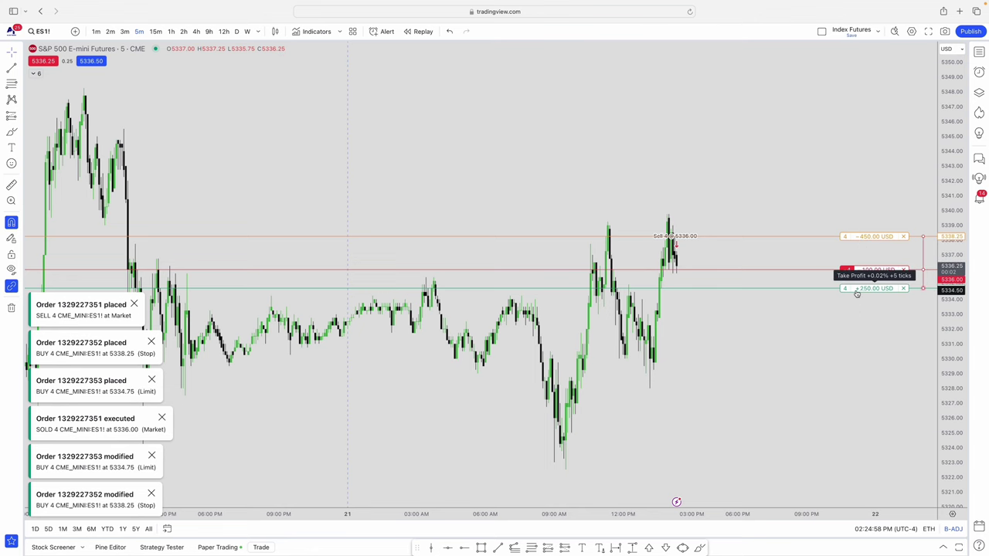
Examine the short position's entry, stop-loss and take-profit lines on the chart
{"action": "scroll", "coordinate": [731, 301], "scroll_direction": "up", "scroll_amount": 1}
{"action": "scroll", "coordinate": [732, 301], "scroll_direction": "up", "scroll_amount": 2}
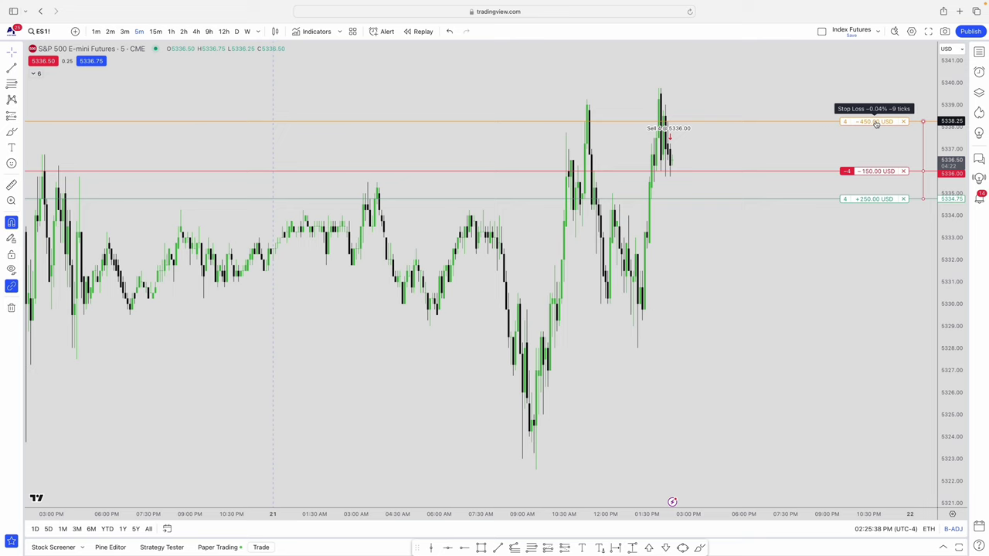
{"action": "scroll", "coordinate": [878, 155], "scroll_direction": "up", "scroll_amount": 2}
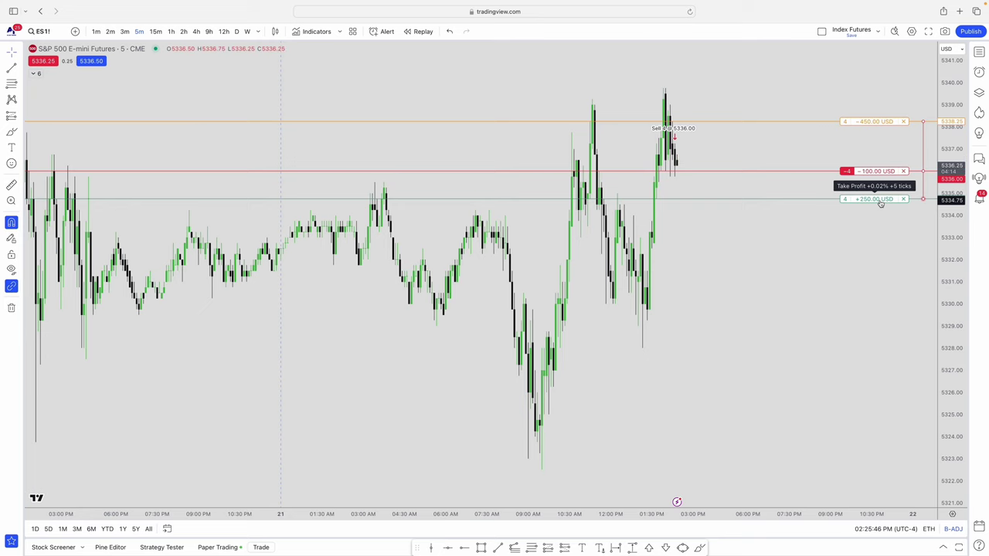
{"action": "scroll", "coordinate": [871, 127], "scroll_direction": "up", "scroll_amount": 1}
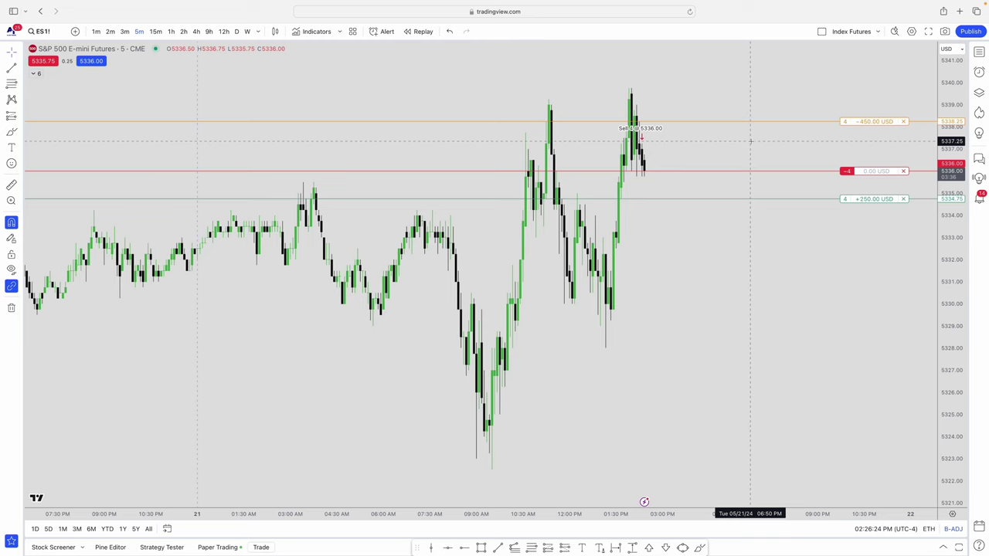
{"action": "scroll", "coordinate": [758, 143], "scroll_direction": "right", "scroll_amount": 1}
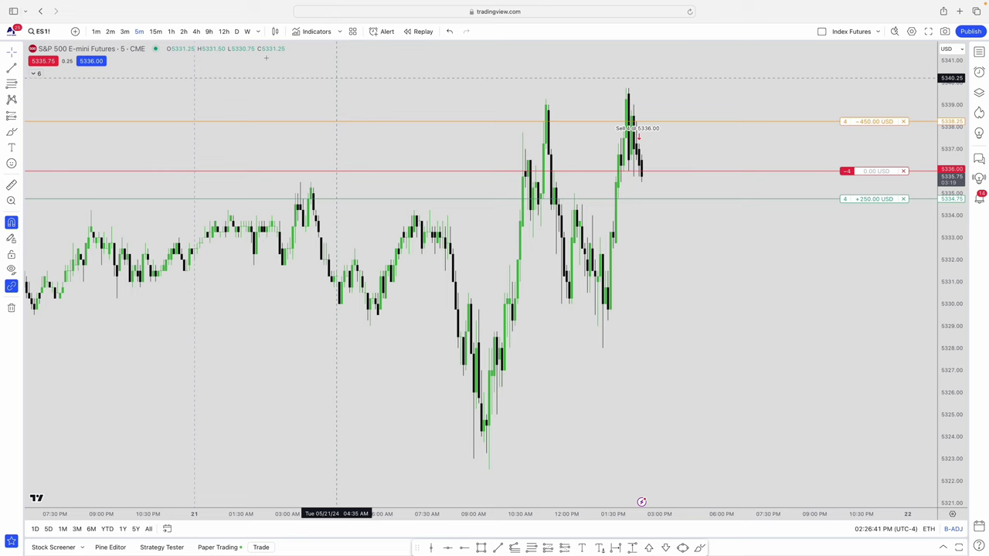
Place a limit buy order for 2 units of ES1! at a price of 5335.5
{"action": "left_click", "coordinate": [97, 62]}
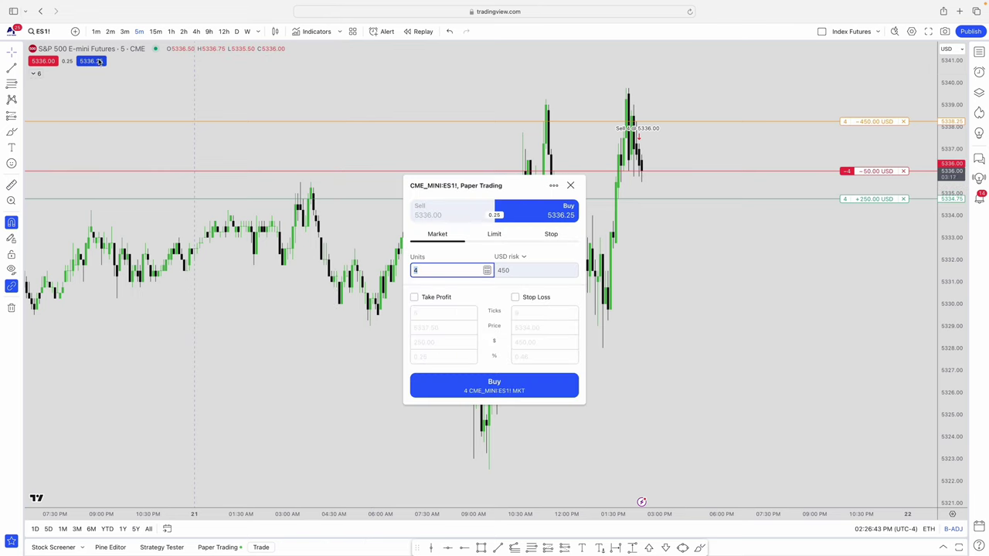
{"action": "key", "text": "BackSpace"}
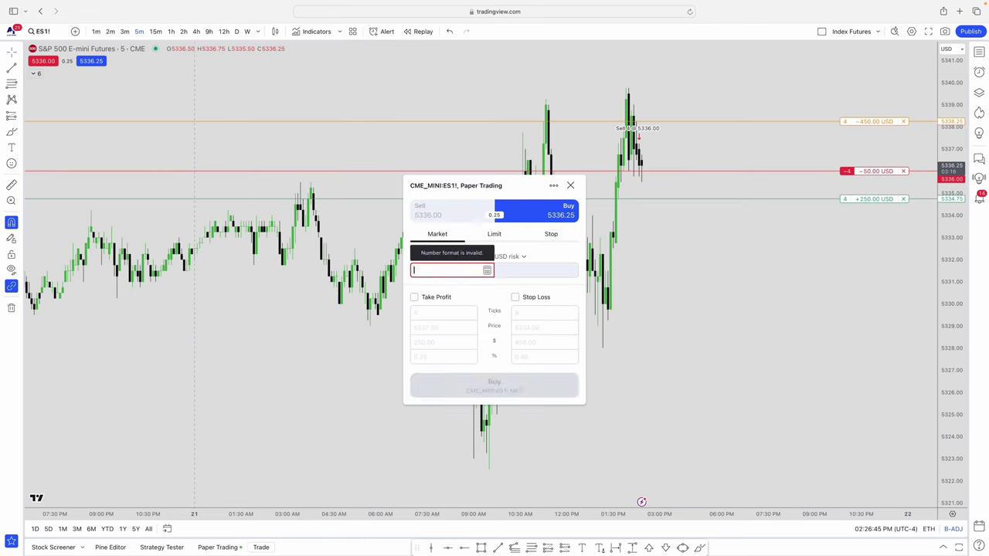
{"action": "type", "text": "2"}
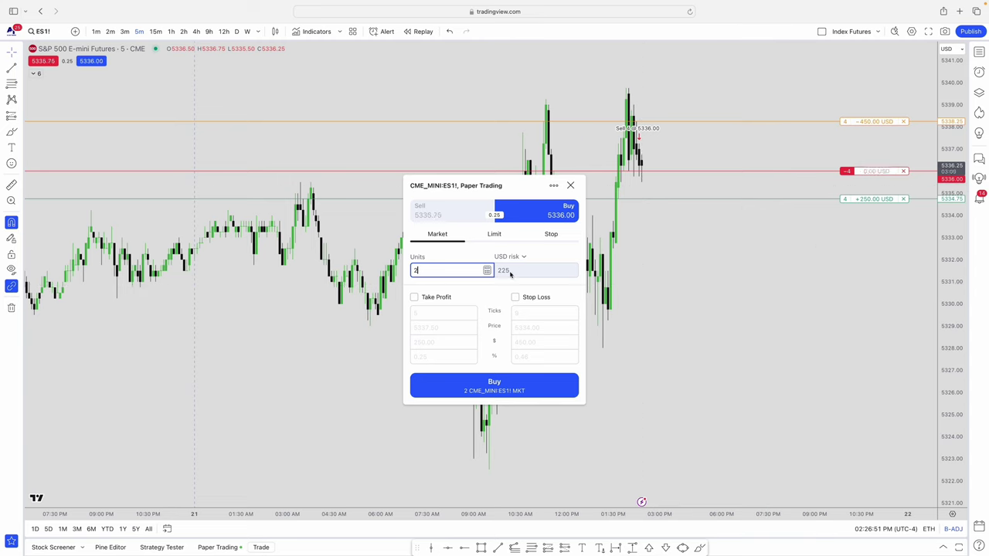
{"action": "left_click", "coordinate": [494, 234]}
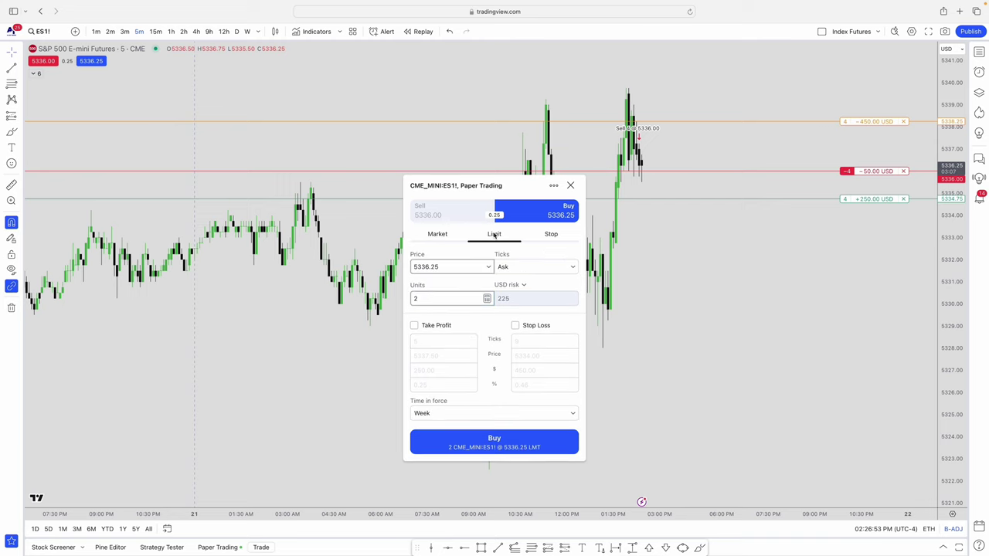
{"action": "left_click", "coordinate": [447, 267]}
{"action": "type", "text": "5336"}
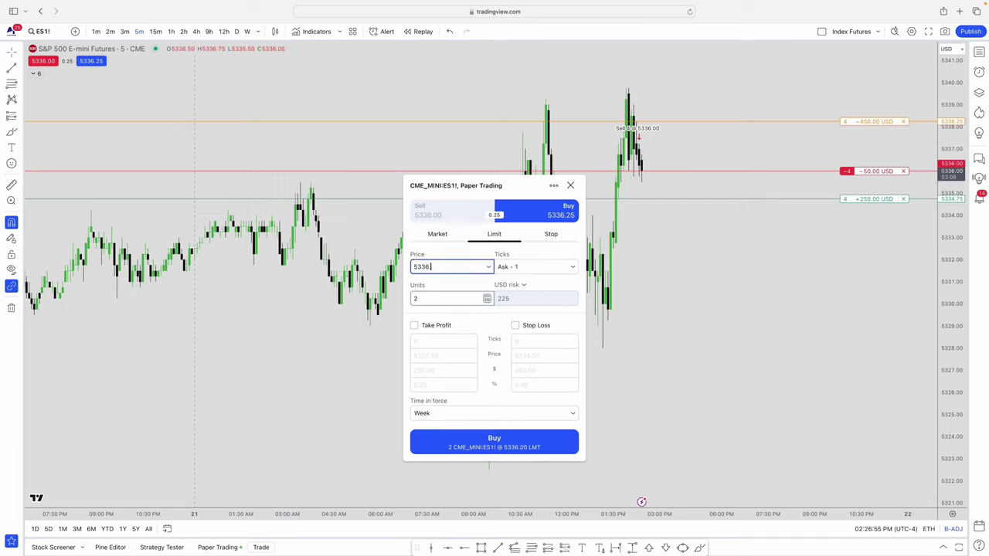
{"action": "key", "text": "BackSpace"}
{"action": "type", "text": "5.5"}
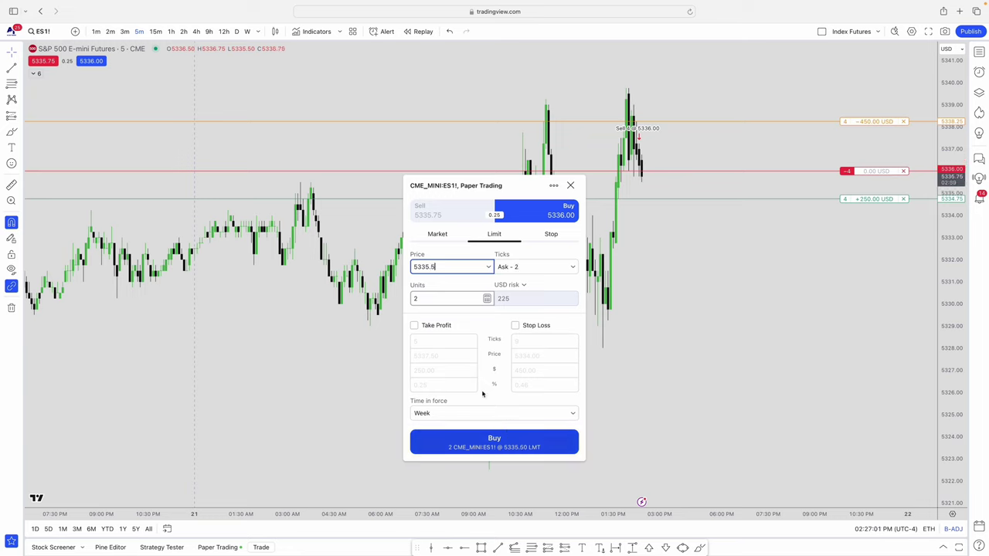
{"action": "left_click", "coordinate": [502, 447]}
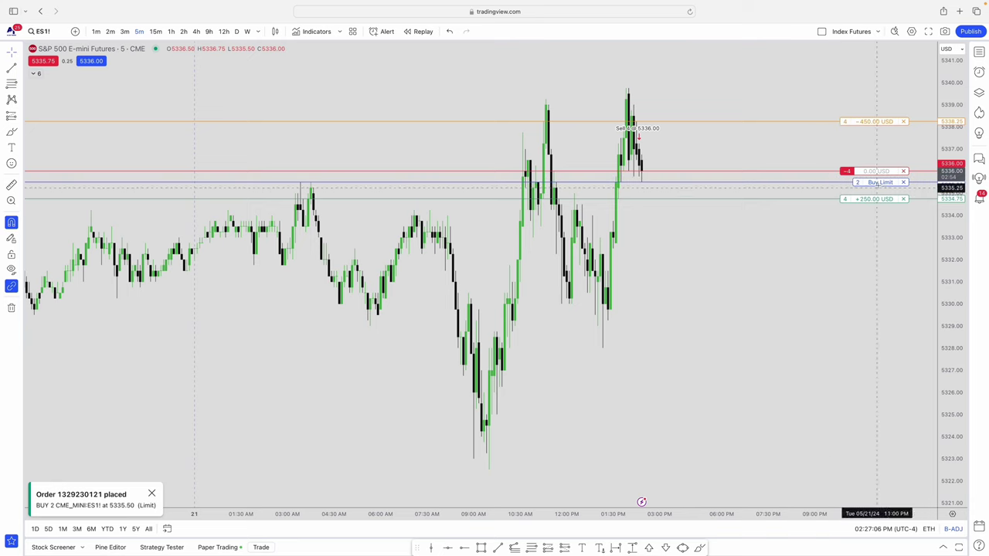
Move the pending buy limit order on the chart down to 5335.25
{"action": "mouse_move", "coordinate": [879, 185]}
{"action": "left_click_drag", "start_coordinate": [878, 185], "coordinate": [879, 190]}
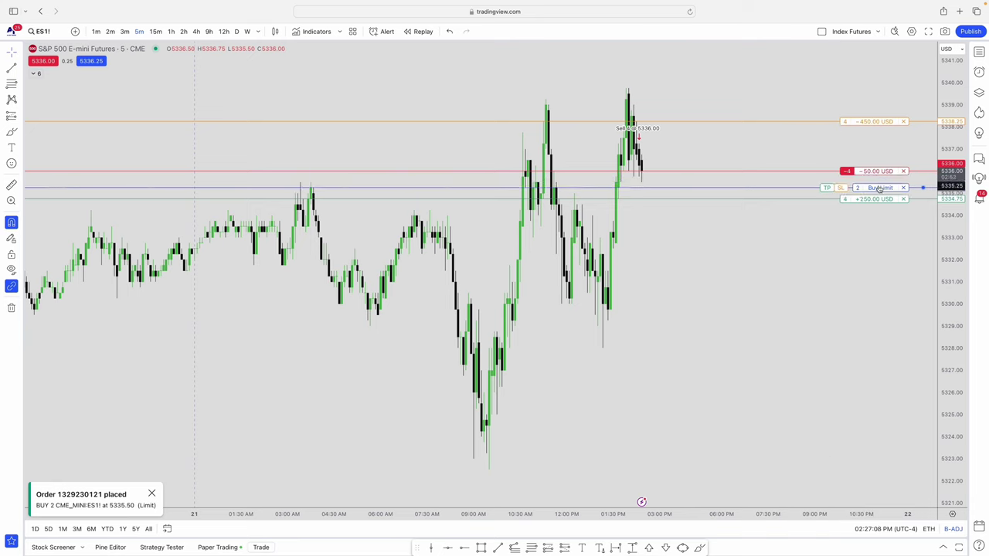
{"action": "key", "text": "Return"}
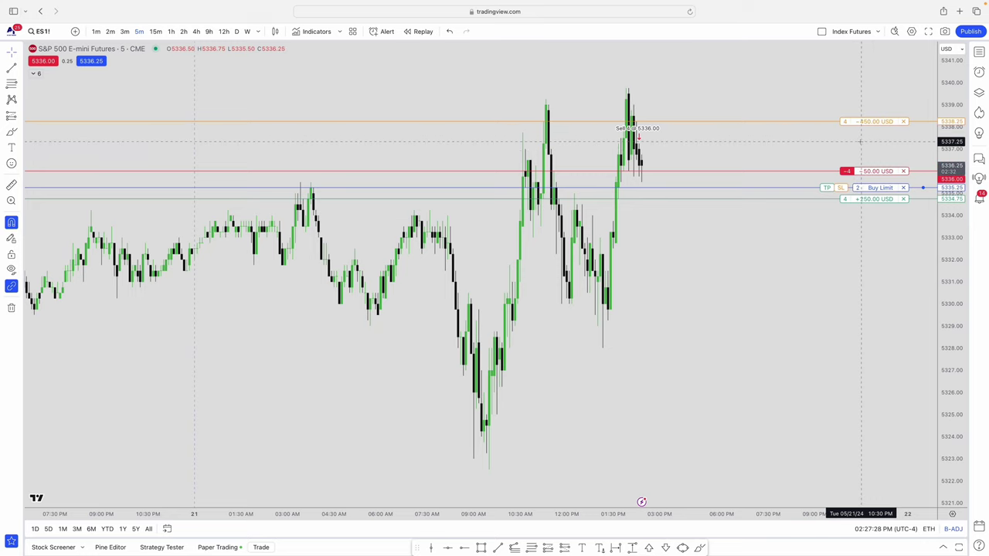
{"action": "left_click_drag", "start_coordinate": [856, 122], "coordinate": [830, 122]}
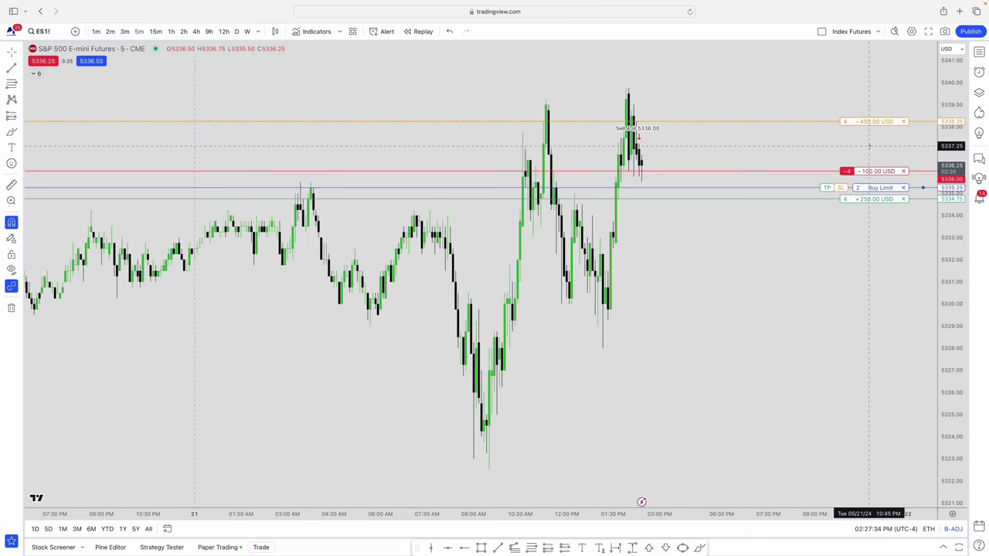
Place a buy stop order for 2 units of ES1! at a price of 5337.50
{"action": "left_click", "coordinate": [90, 61]}
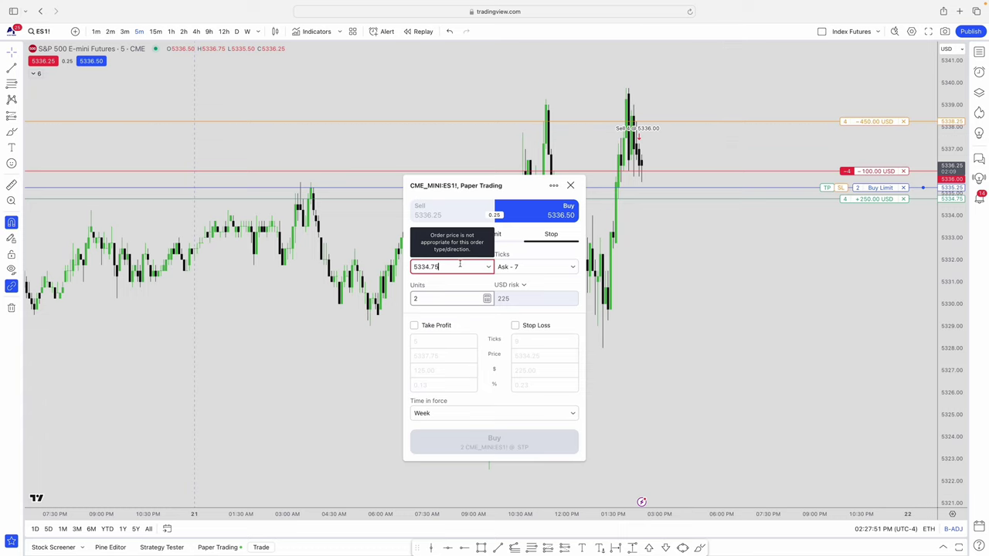
{"action": "key", "text": "BackSpace"}
{"action": "key", "text": "BackSpace"}
{"action": "key", "text": "BackSpace"}
{"action": "type", "text": "7"}
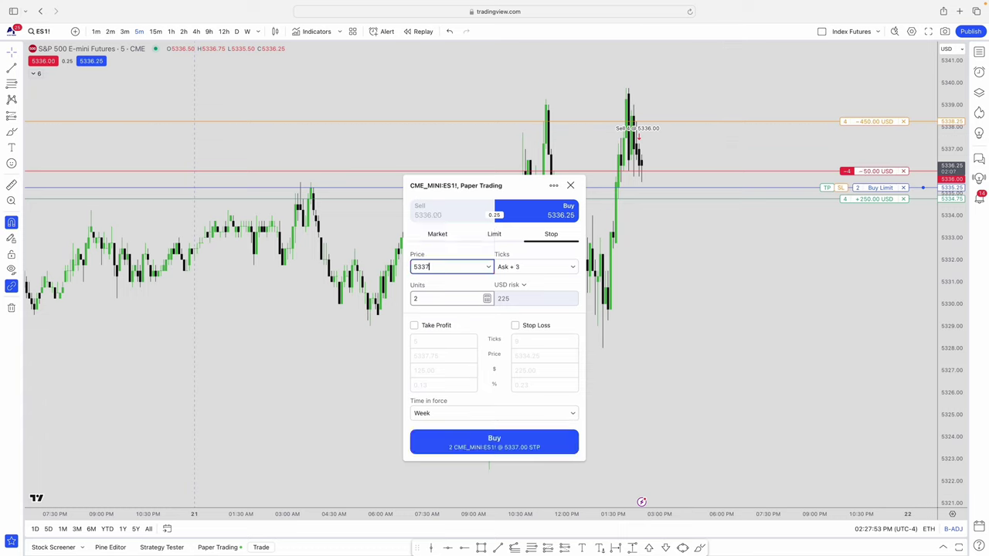
{"action": "key", "text": "Return"}
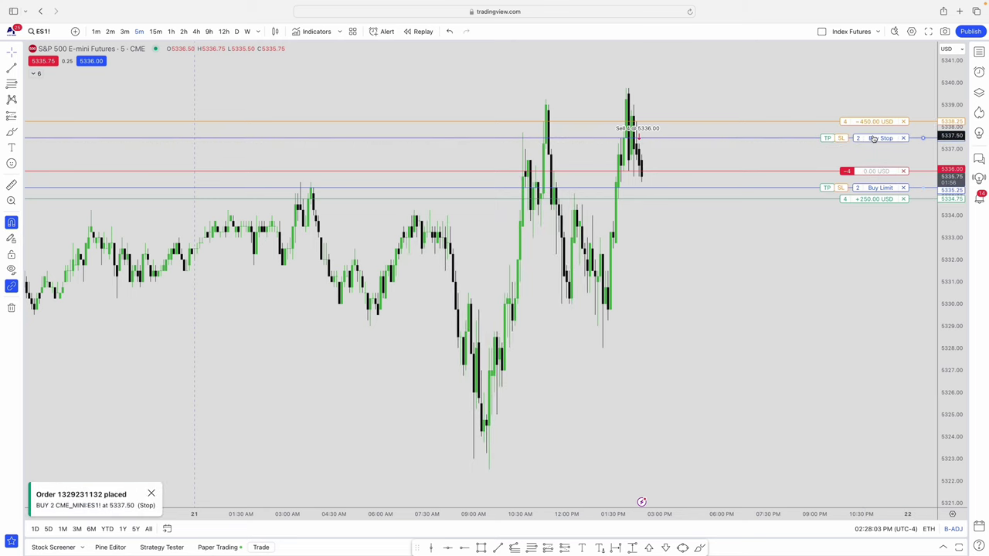
{"action": "left_click_drag", "start_coordinate": [873, 138], "coordinate": [838, 121]}
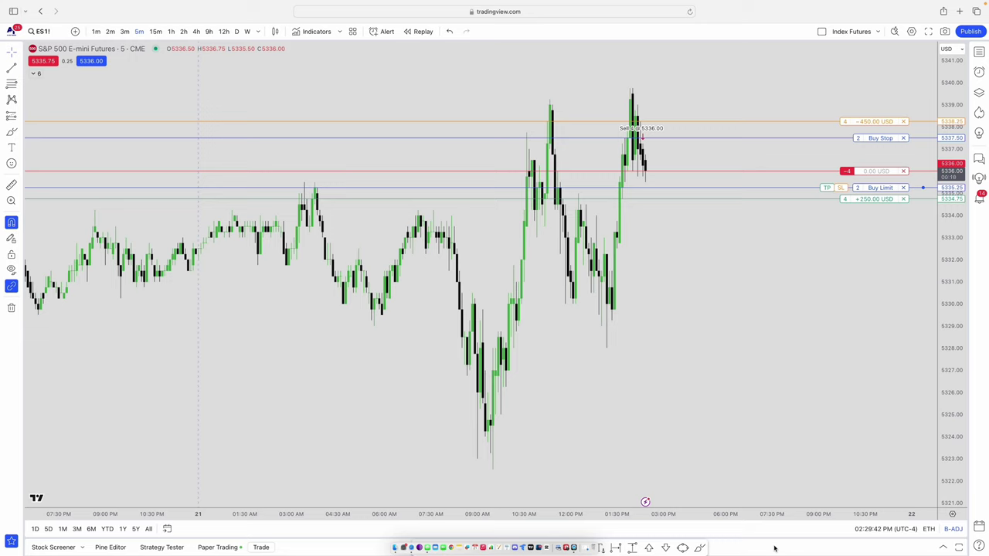
Open the chart settings showing the trading options and move the dialog clear of the order labels
{"action": "right_click", "coordinate": [368, 221]}
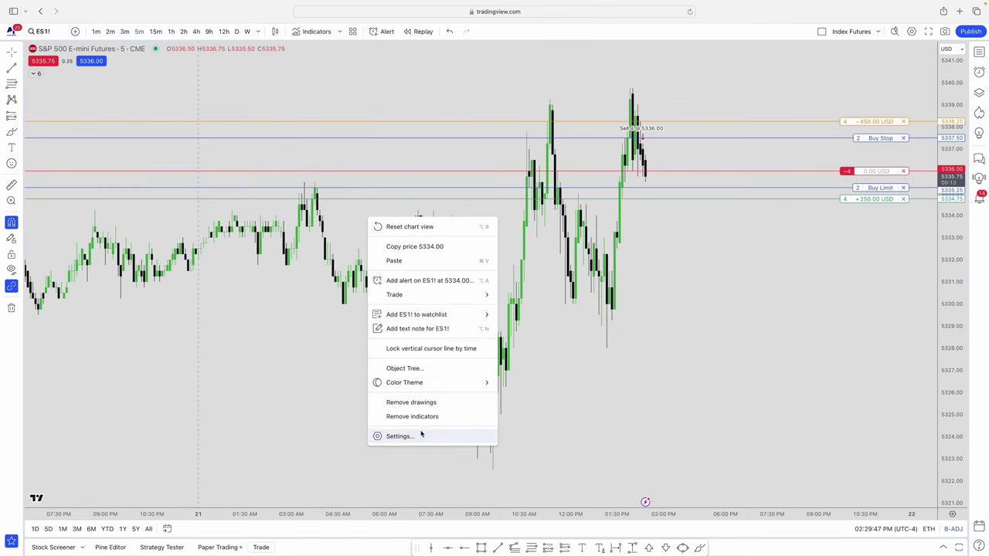
{"action": "left_click", "coordinate": [421, 436]}
{"action": "left_click_drag", "start_coordinate": [503, 87], "coordinate": [297, 77]}
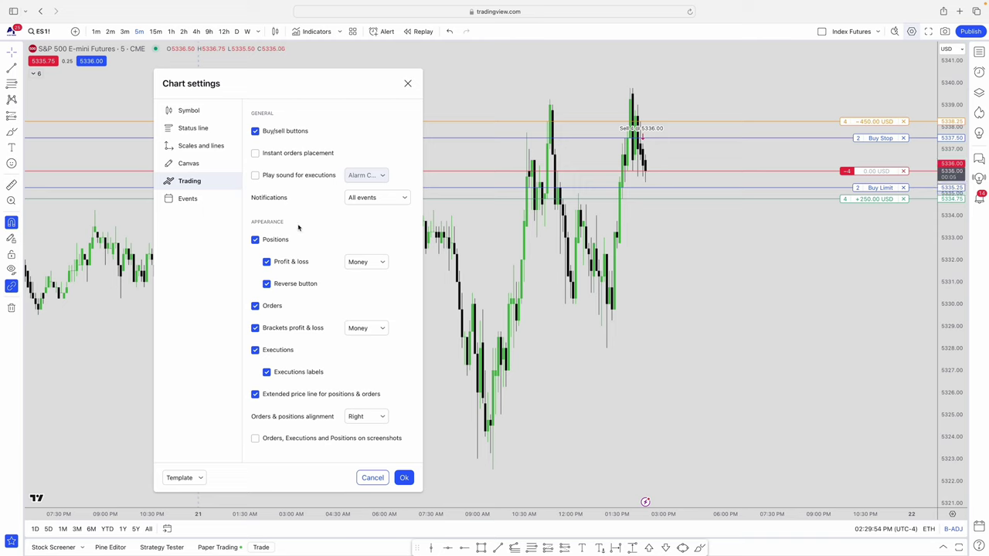
Hide open positions on the chart and show them again, repeating the toggle to compare
{"action": "left_click", "coordinate": [255, 242]}
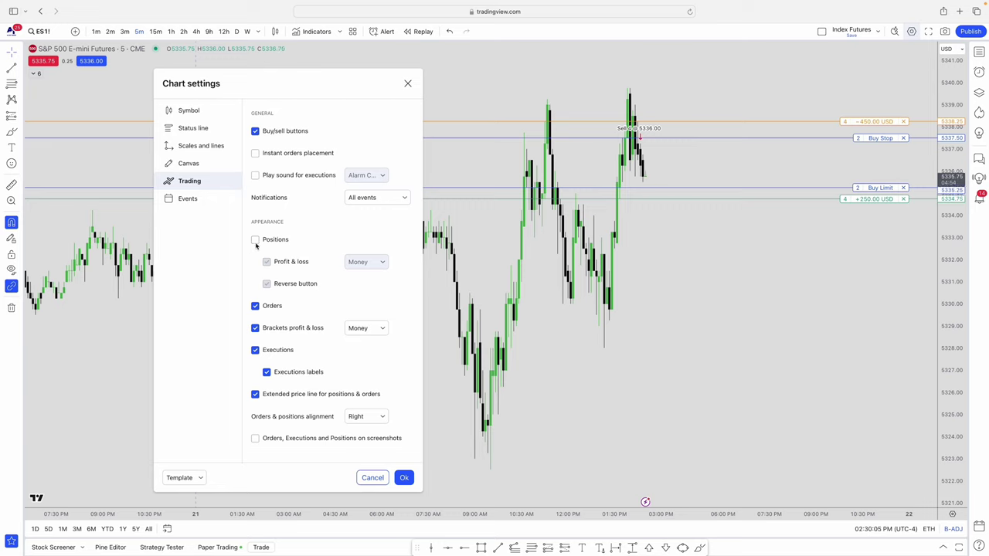
{"action": "left_click", "coordinate": [255, 240]}
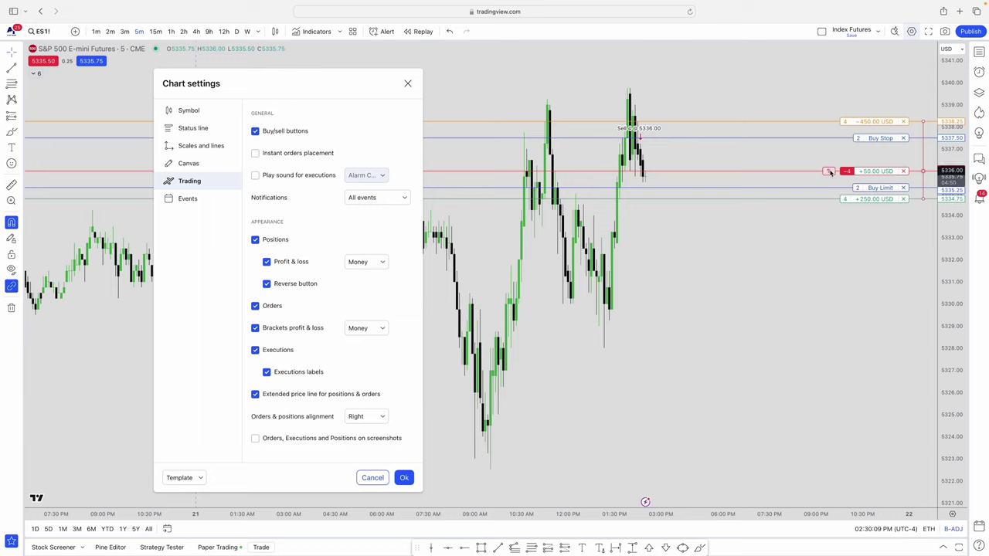
{"action": "left_click", "coordinate": [255, 240]}
{"action": "left_click", "coordinate": [255, 240]}
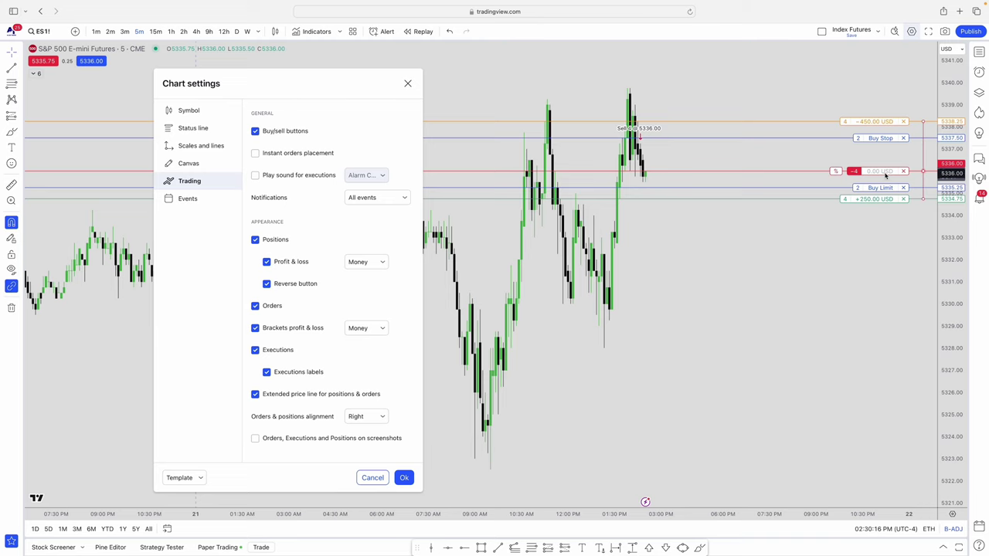
Try displaying the positions' profit and loss in ticks and in percent, and return it to Money
{"action": "left_click", "coordinate": [374, 262]}
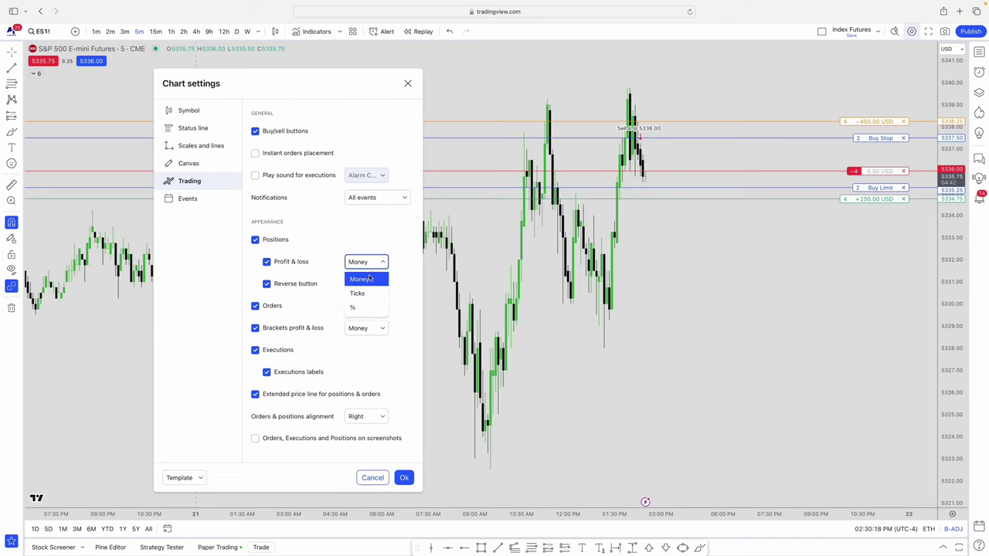
{"action": "left_click", "coordinate": [368, 294]}
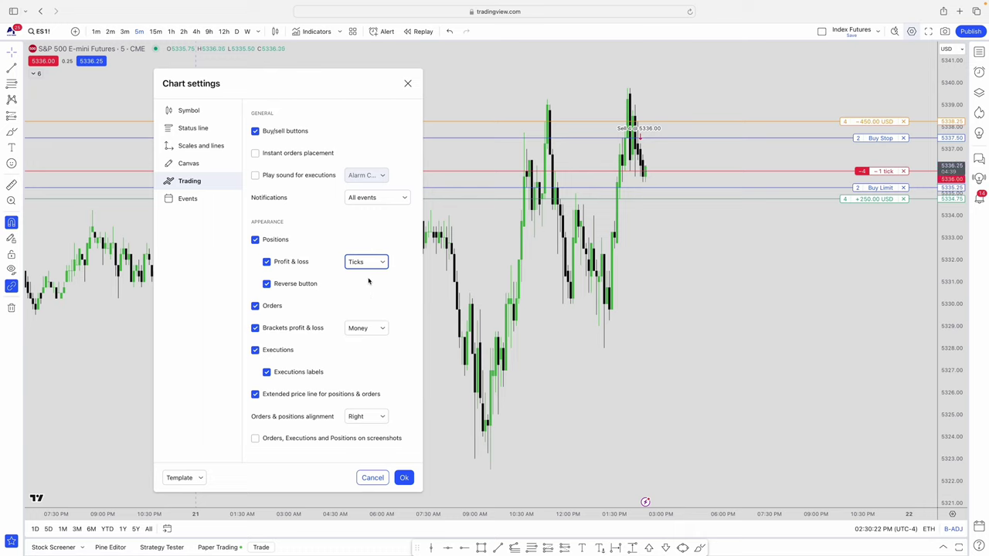
{"action": "left_click", "coordinate": [368, 263]}
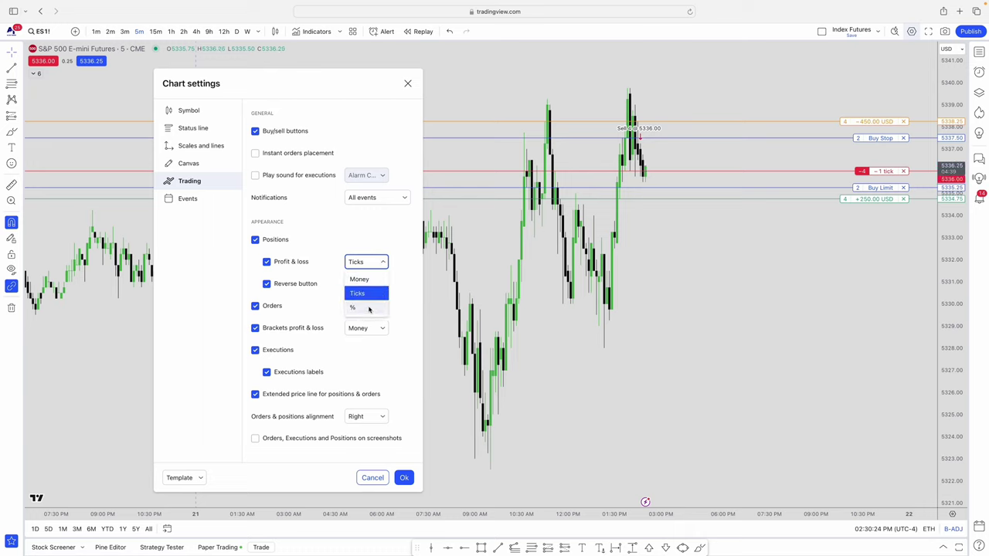
{"action": "left_click", "coordinate": [369, 308]}
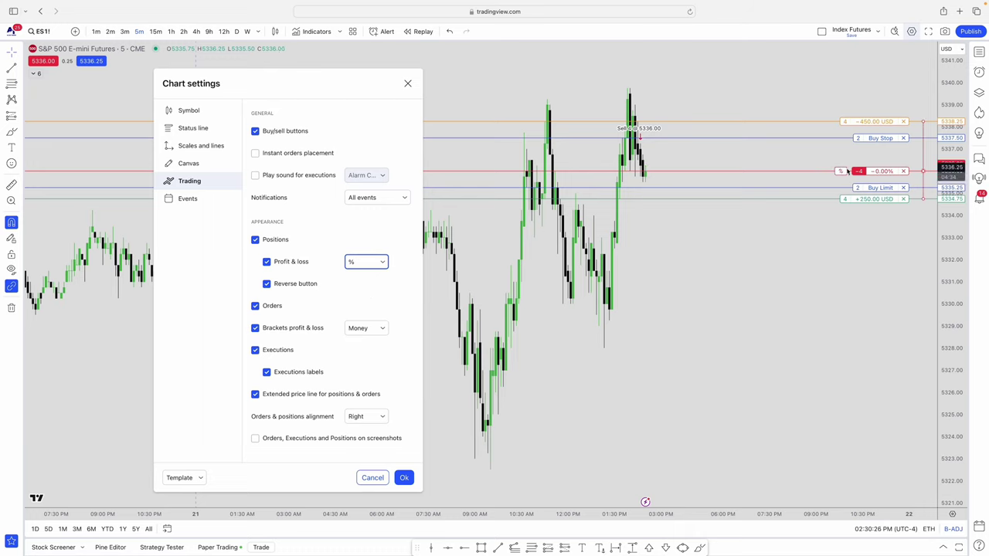
{"action": "left_click", "coordinate": [381, 262]}
{"action": "left_click", "coordinate": [374, 279]}
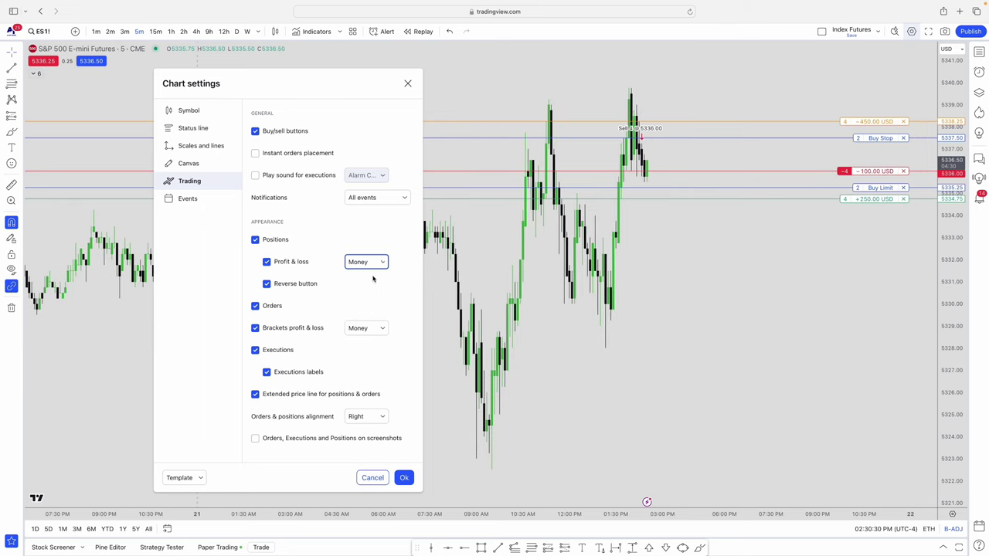
Turn the reverse button for positions off and on again, and check it on the short position's line
{"action": "left_click", "coordinate": [267, 284]}
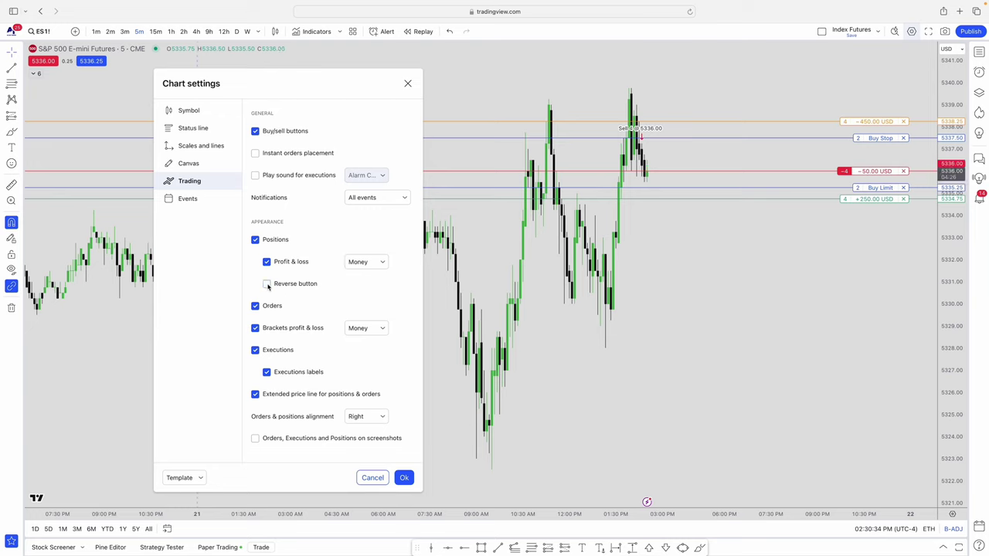
{"action": "left_click", "coordinate": [267, 284]}
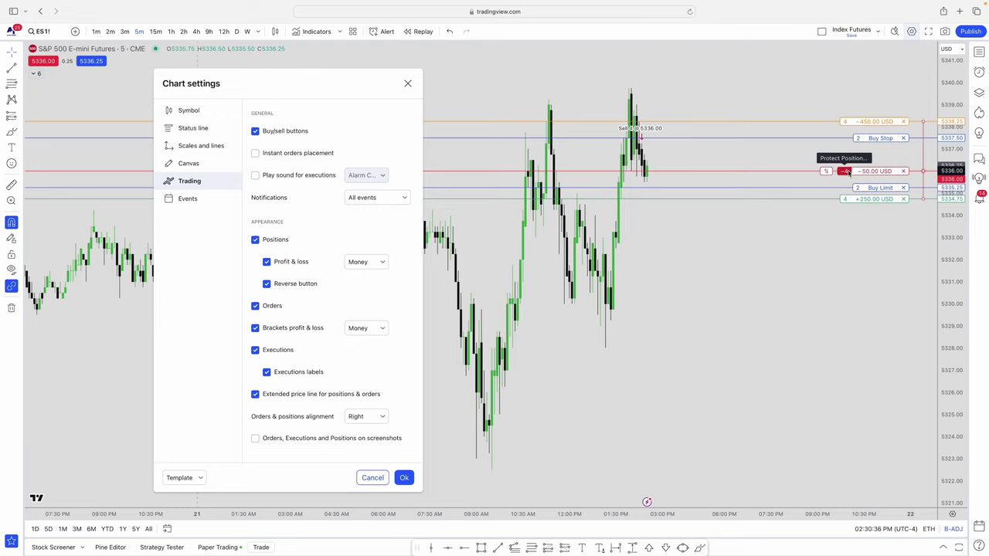
{"action": "mouse_move", "coordinate": [831, 174]}
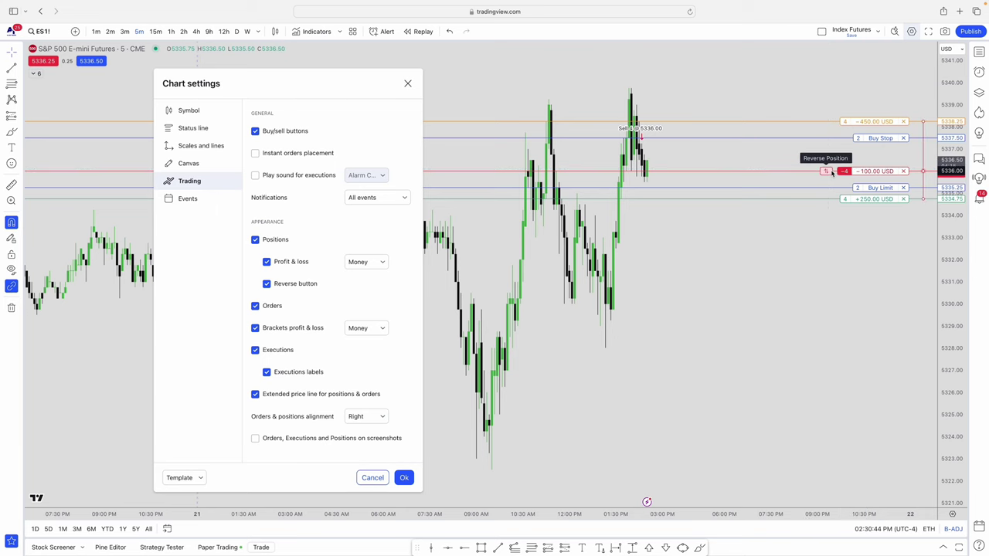
Hide the orders on the chart and show them again
{"action": "scroll", "coordinate": [830, 173], "scroll_direction": "left", "scroll_amount": 5}
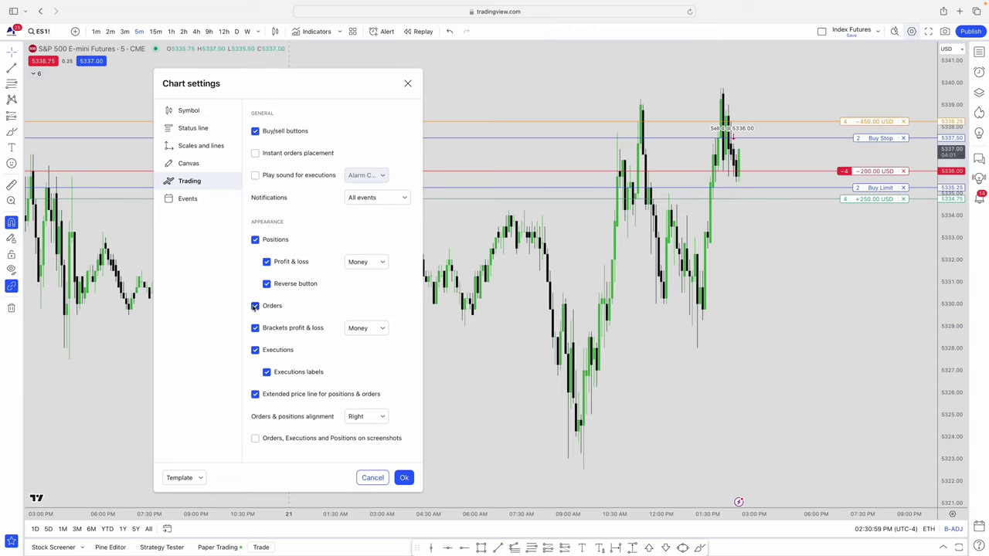
{"action": "left_click", "coordinate": [255, 305]}
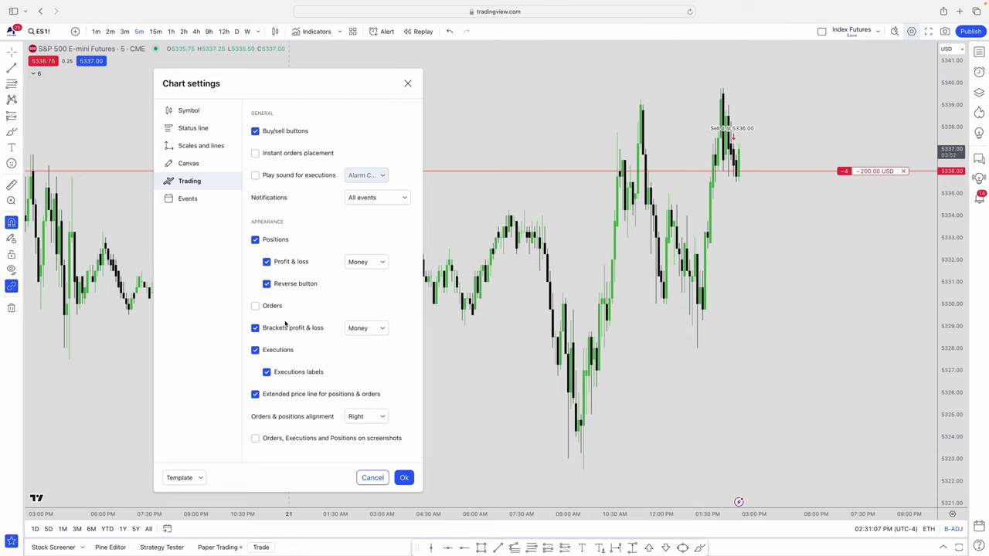
{"action": "left_click", "coordinate": [255, 306]}
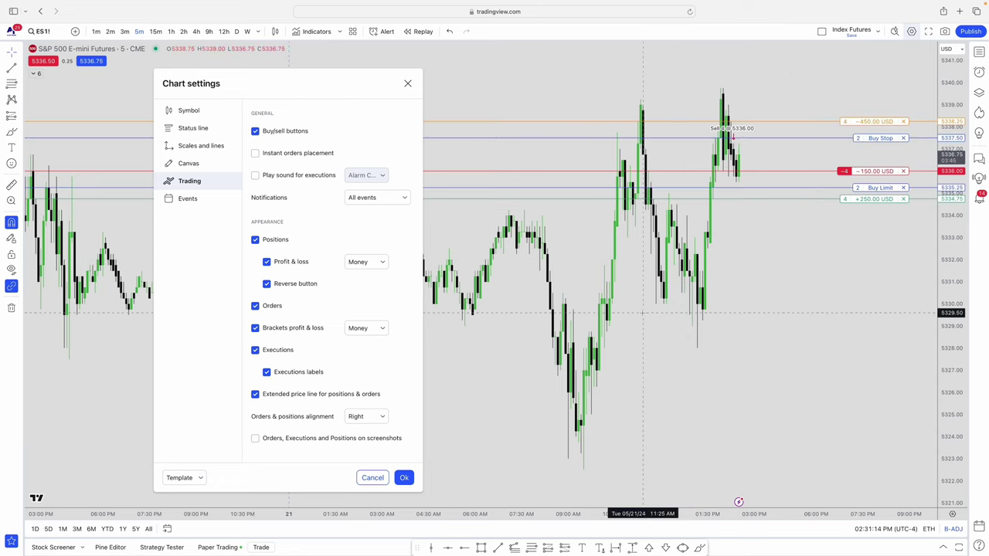
Toggle the trade execution markers off and back on twice to compare the chart
{"action": "left_click", "coordinate": [256, 351]}
{"action": "left_click", "coordinate": [256, 351]}
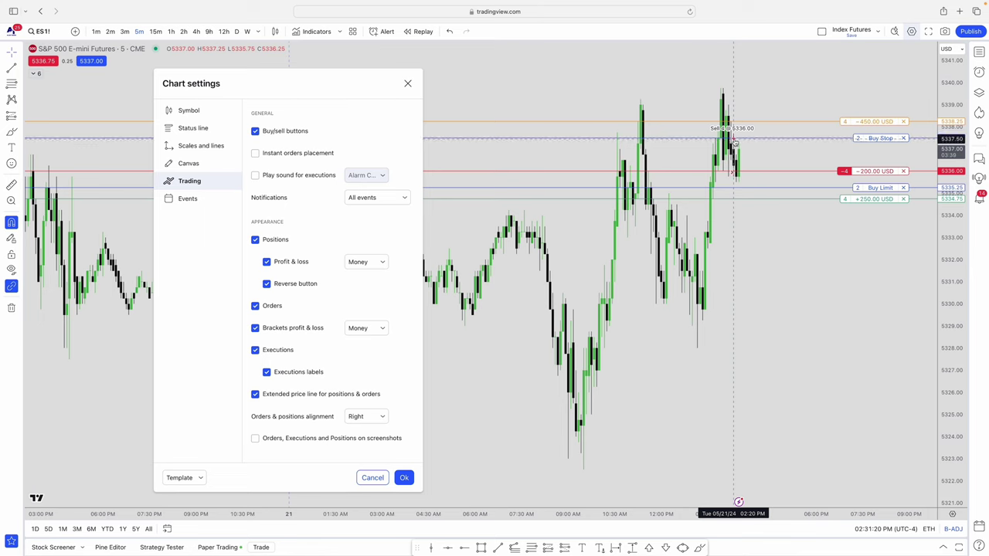
{"action": "left_click", "coordinate": [256, 352]}
{"action": "left_click", "coordinate": [256, 351]}
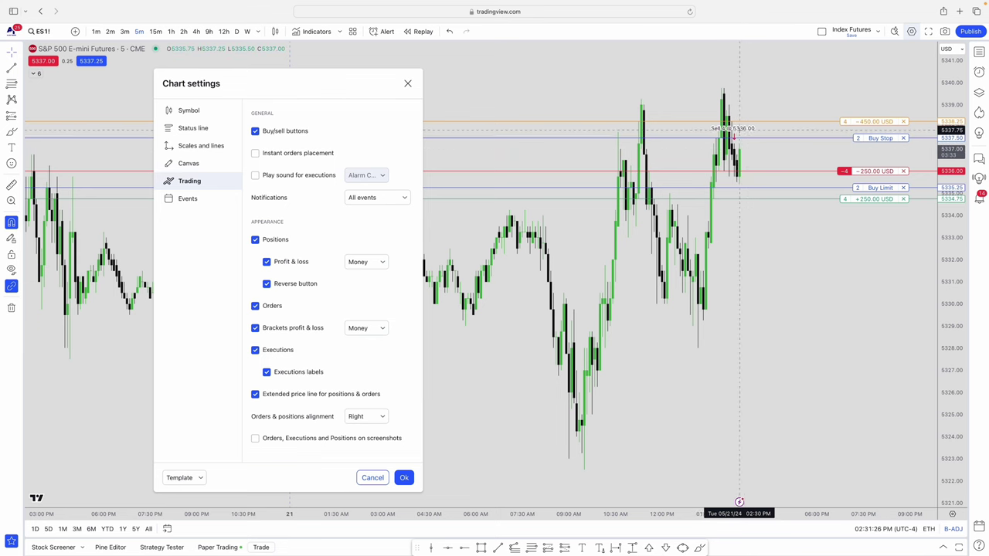
Examine the execution markers and the short position's stop-loss order on the chart
{"action": "scroll", "coordinate": [766, 144], "scroll_direction": "up", "scroll_amount": 2}
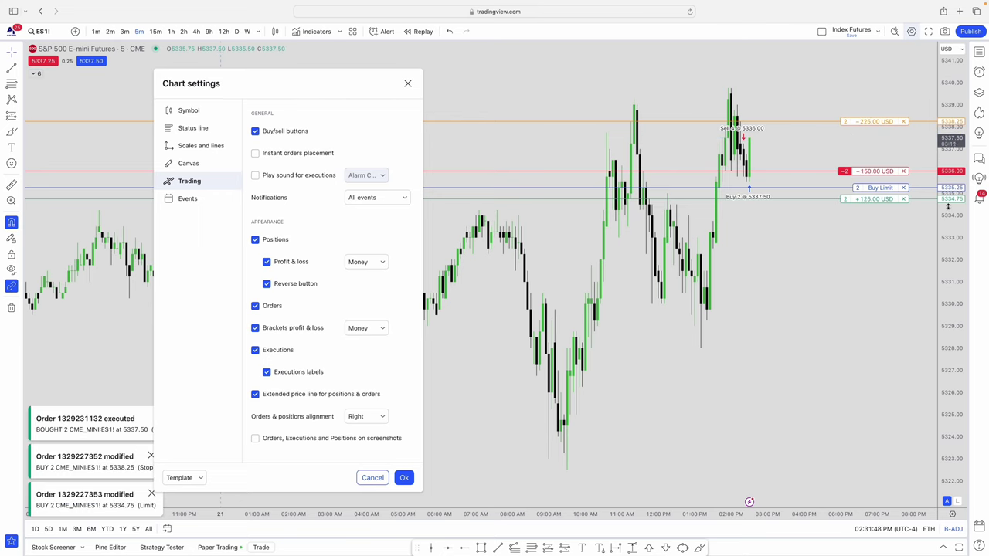
{"action": "scroll", "coordinate": [749, 198], "scroll_direction": "down", "scroll_amount": 1}
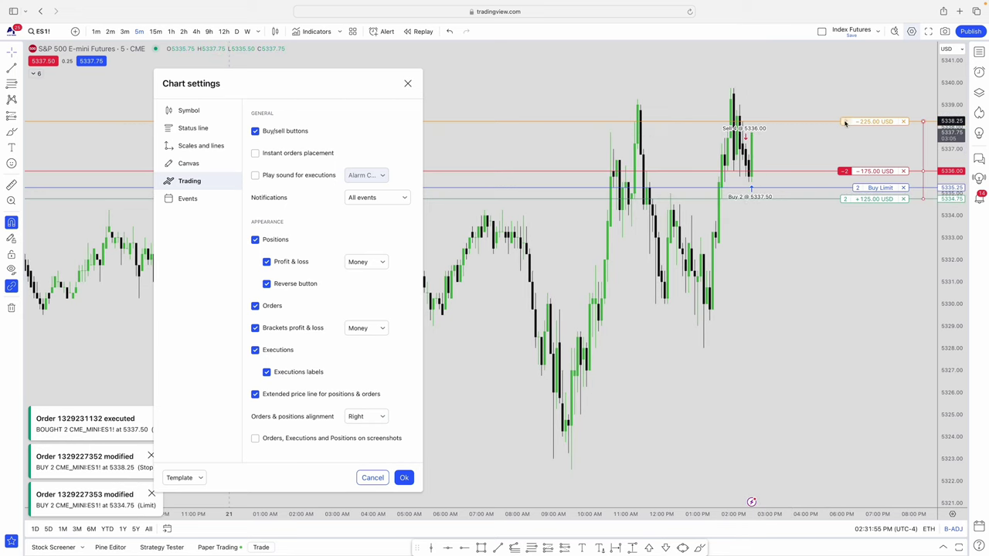
{"action": "mouse_move", "coordinate": [834, 123]}
{"action": "left_mouse_down"}
{"action": "mouse_move", "coordinate": [804, 121]}
{"action": "mouse_move", "coordinate": [845, 125]}
{"action": "left_mouse_up"}
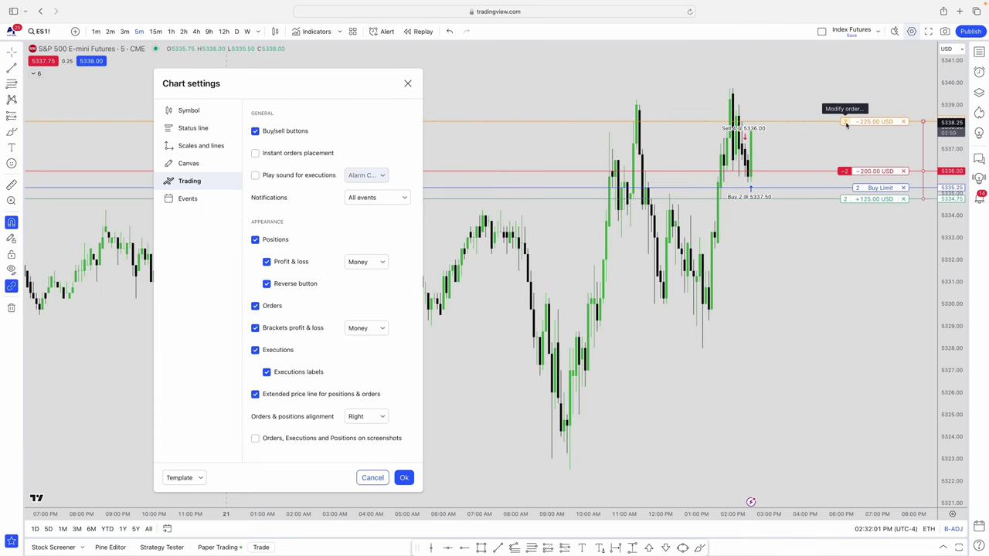
{"action": "scroll", "coordinate": [772, 147], "scroll_direction": "up", "scroll_amount": 1}
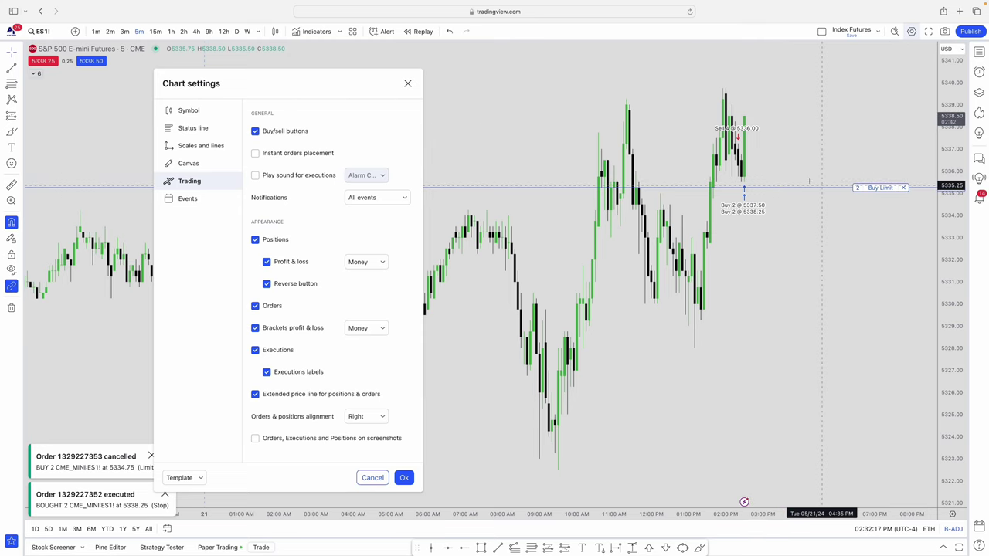
Cancel the pending buy limit order for 2 units at 5335.25 and confirm the cancellation
{"action": "mouse_move", "coordinate": [875, 192]}
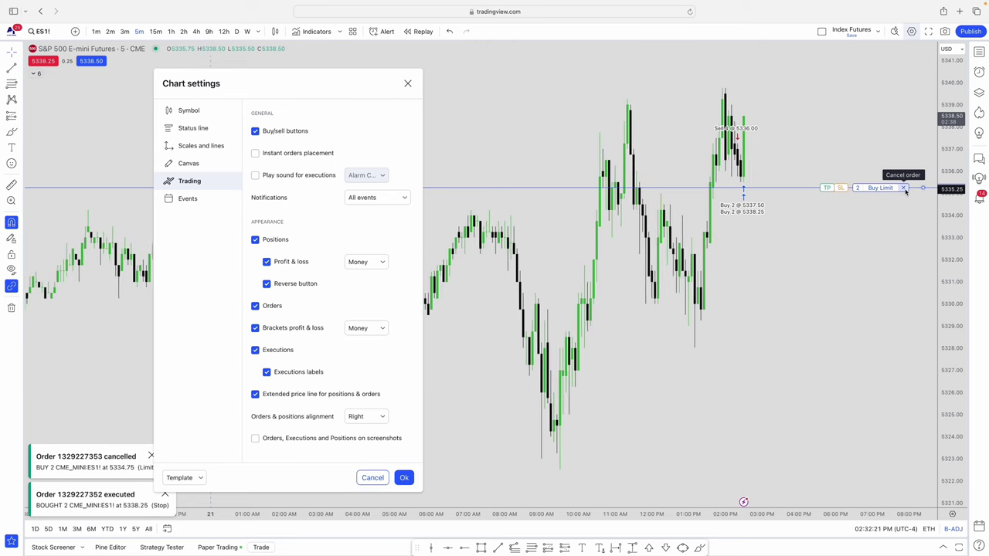
{"action": "left_click", "coordinate": [904, 189]}
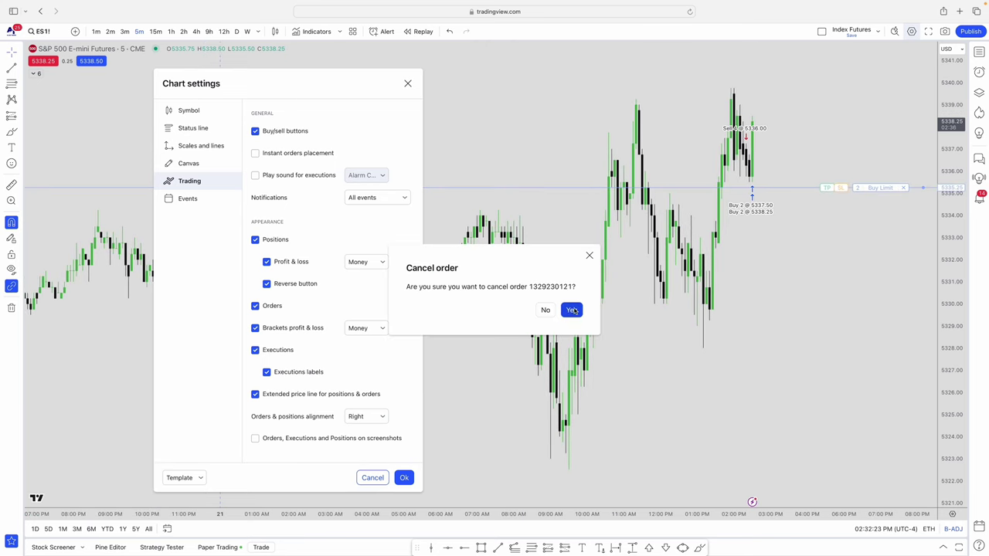
{"action": "left_click", "coordinate": [571, 311]}
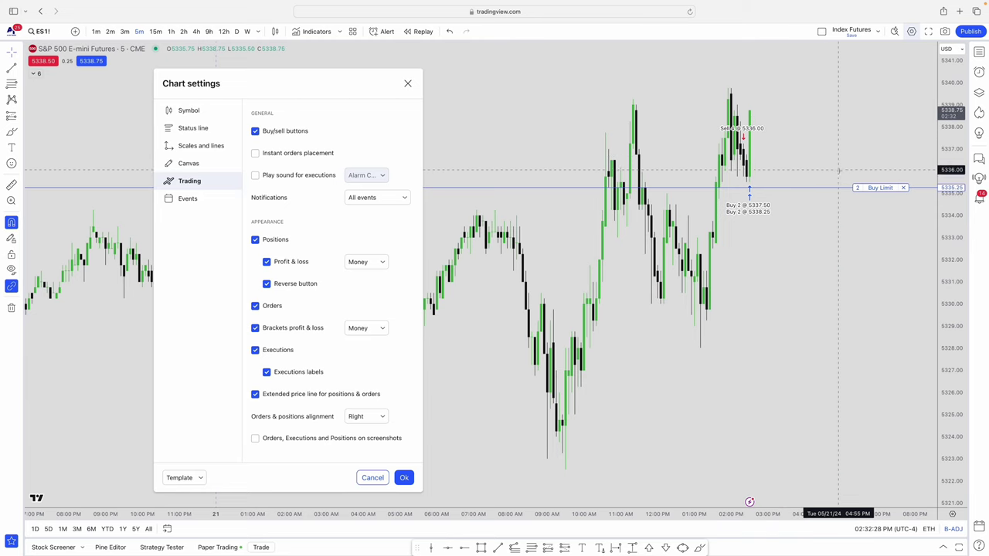
{"action": "left_click", "coordinate": [905, 189]}
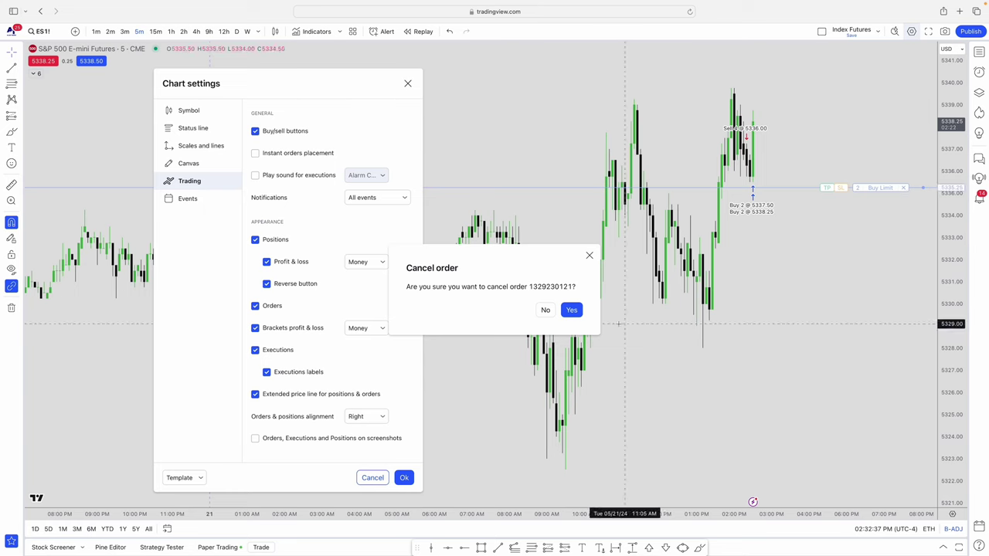
{"action": "left_click", "coordinate": [571, 310]}
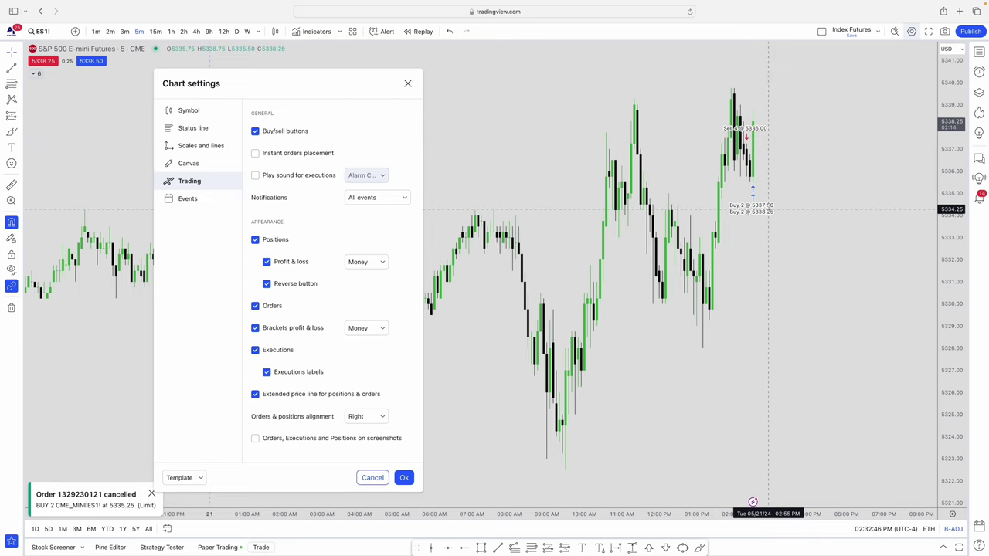
Open the events options in the chart settings
{"action": "scroll", "coordinate": [757, 208], "scroll_direction": "right", "scroll_amount": 3}
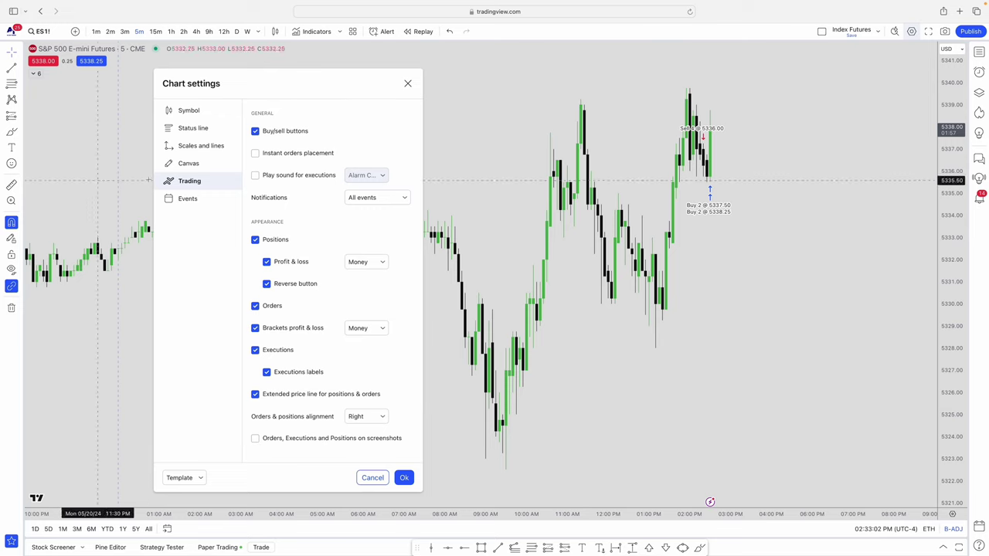
{"action": "left_click", "coordinate": [196, 203]}
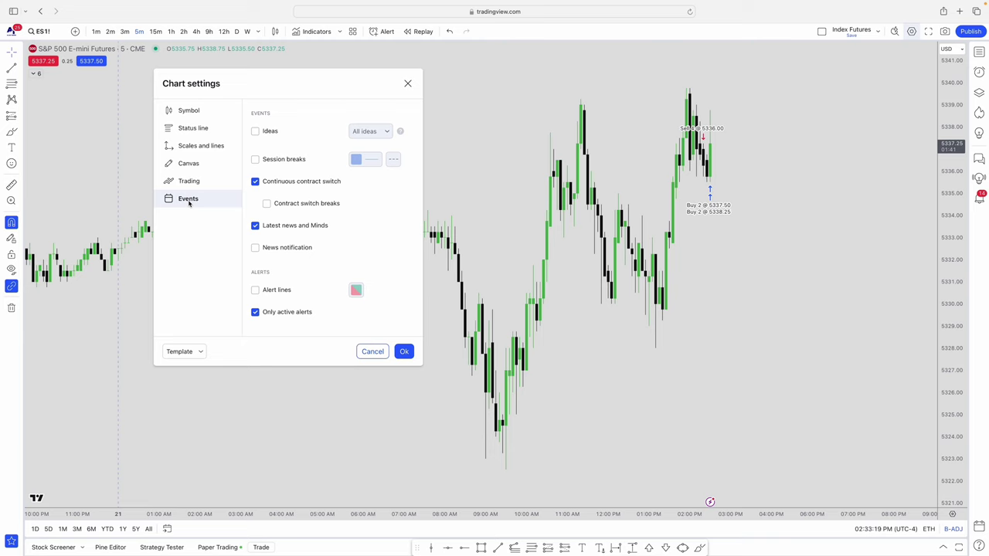
Turn off Executions in the chart's trading settings and apply the change
{"action": "left_click", "coordinate": [404, 353]}
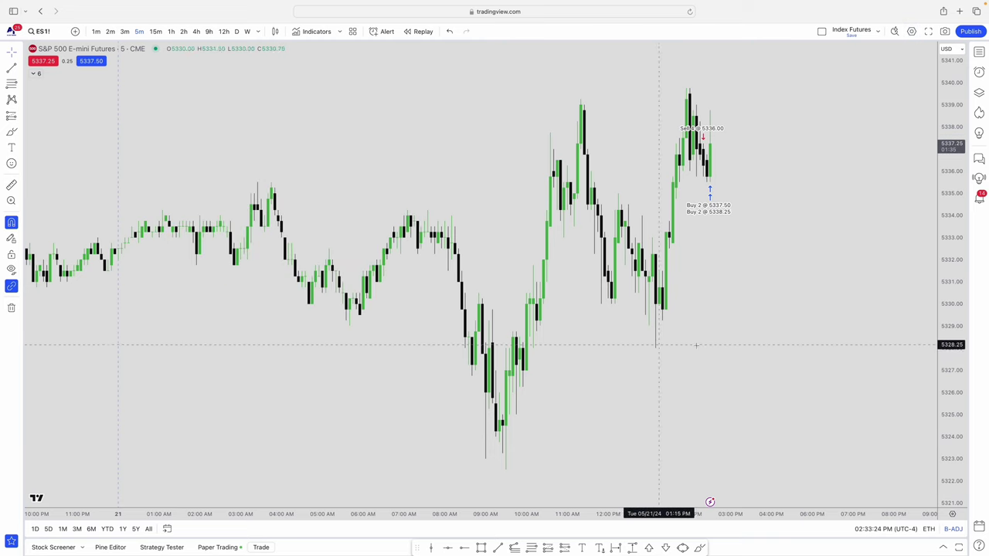
{"action": "right_click", "coordinate": [622, 355]}
{"action": "left_click", "coordinate": [692, 546]}
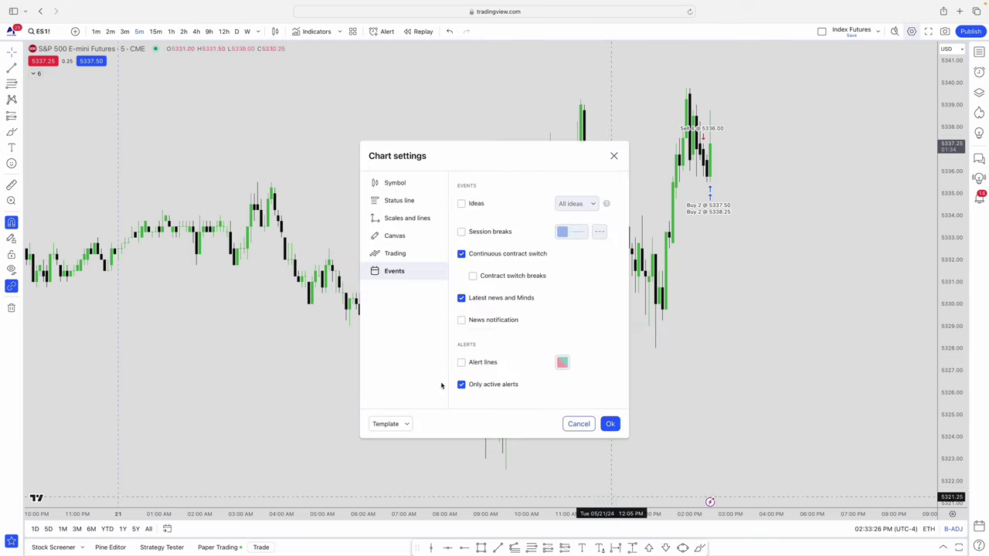
{"action": "left_click", "coordinate": [421, 252]}
{"action": "left_click", "coordinate": [461, 415]}
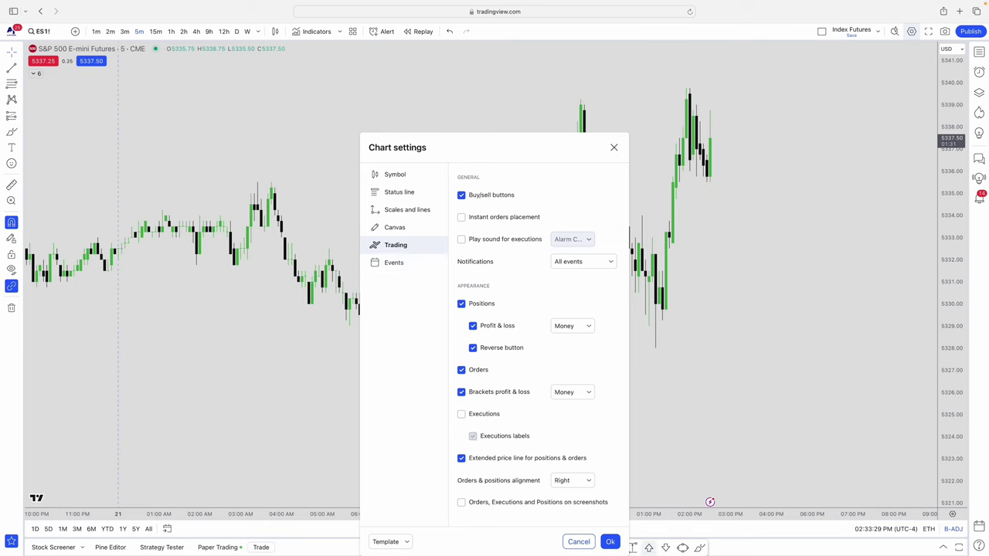
{"action": "left_click", "coordinate": [610, 541]}
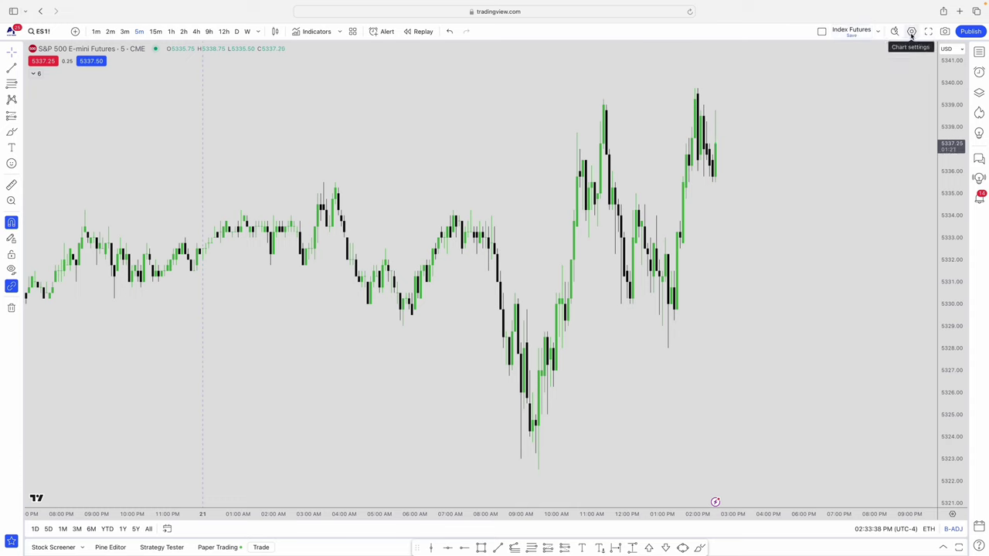
{"action": "left_click", "coordinate": [878, 33]}
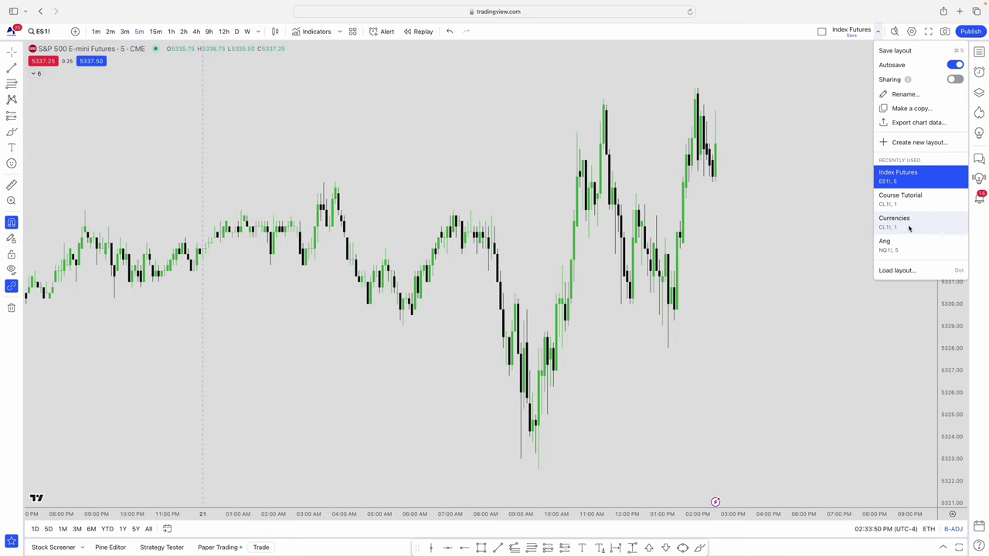
{"action": "left_click", "coordinate": [782, 236]}
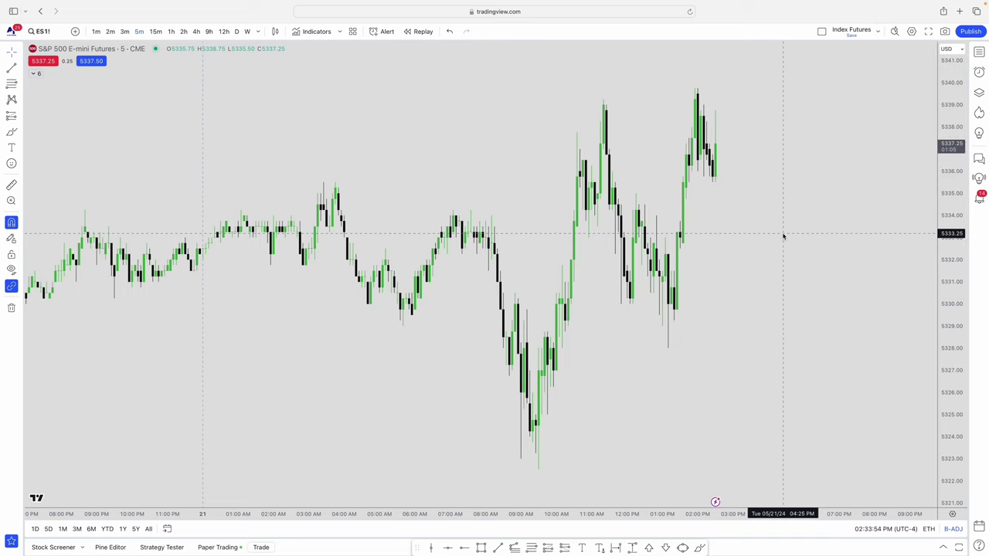
{"action": "scroll", "coordinate": [783, 236], "scroll_direction": "down", "scroll_amount": 4}
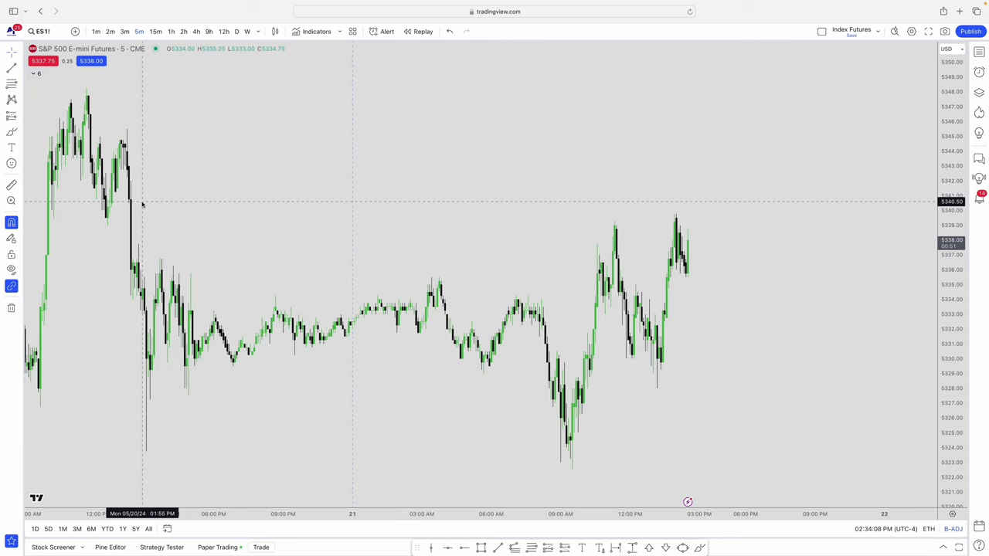
{"action": "left_click", "coordinate": [877, 31]}
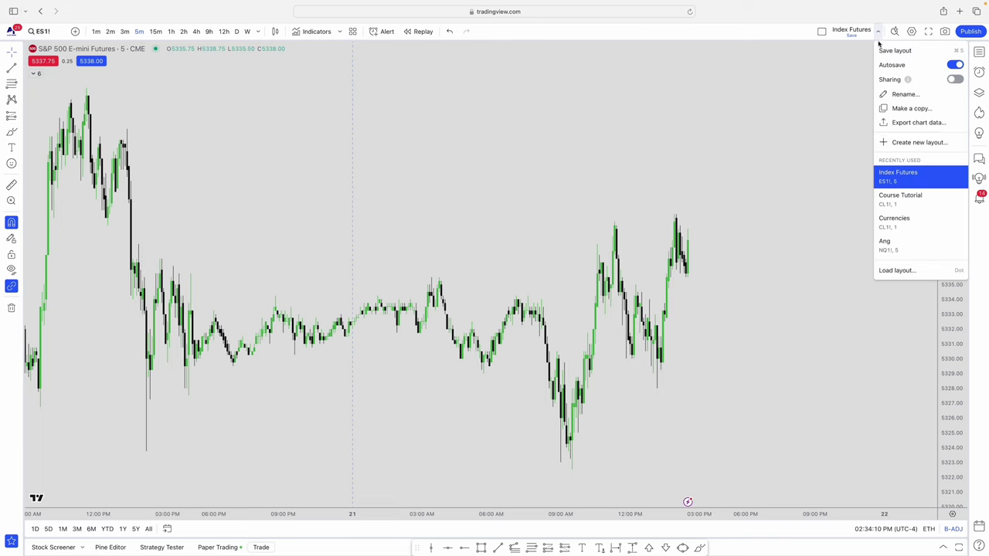
{"action": "left_click", "coordinate": [831, 127]}
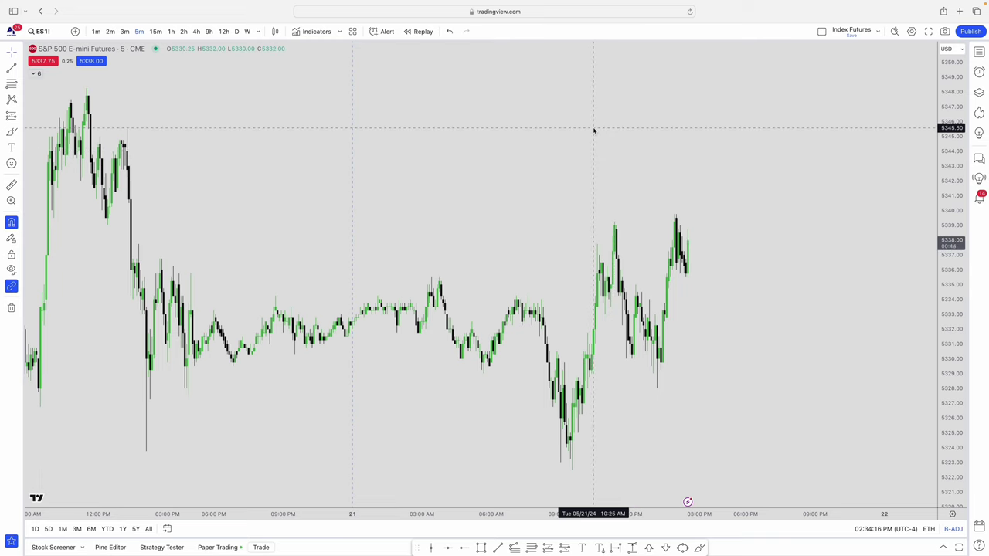
Split the chart layout into two side-by-side charts
{"action": "left_click", "coordinate": [823, 33]}
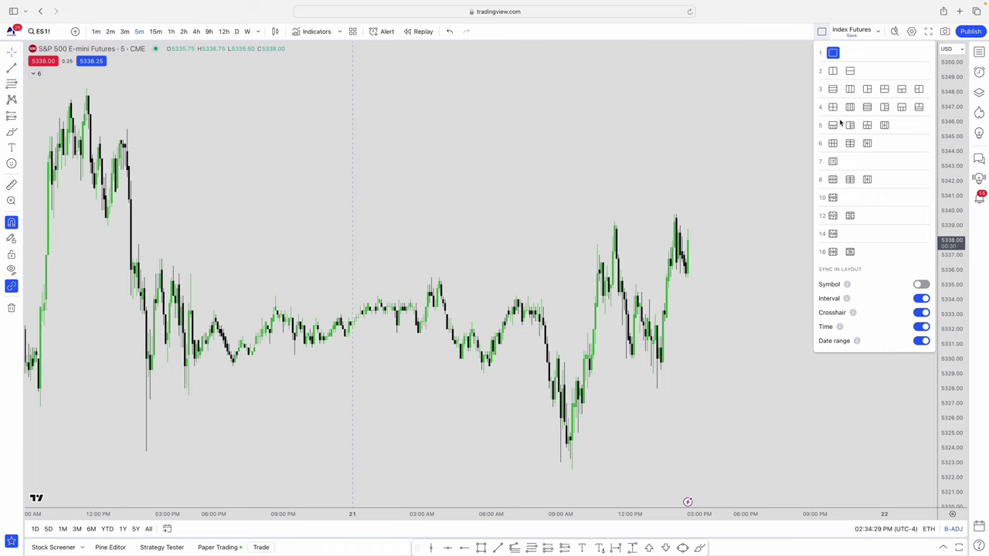
{"action": "left_click", "coordinate": [833, 71]}
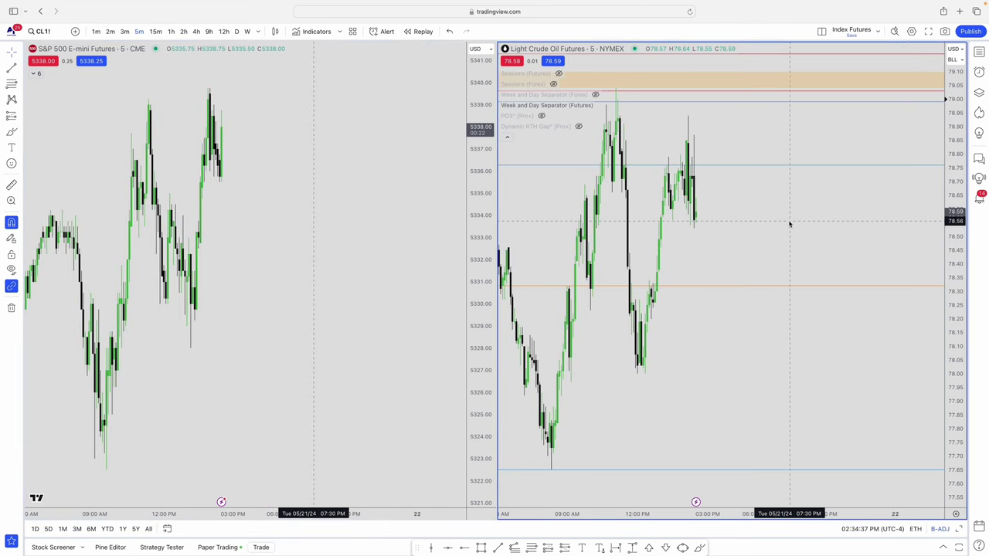
{"action": "right_click", "coordinate": [789, 222]}
{"action": "left_click", "coordinate": [765, 260]}
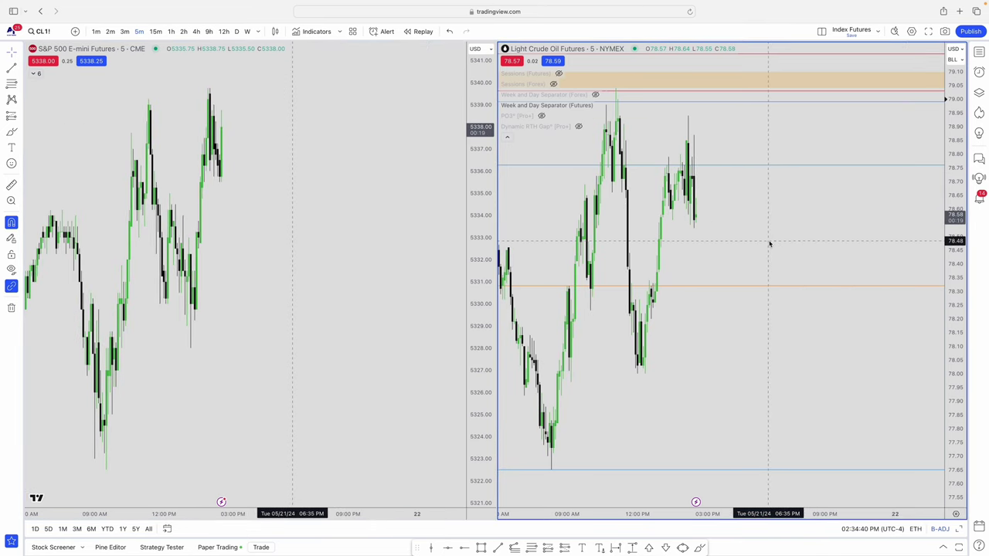
Delete all Fib Retracement, Short Position and Rectangle drawings from the Light Crude Oil chart through its object tree
{"action": "right_click", "coordinate": [772, 242]}
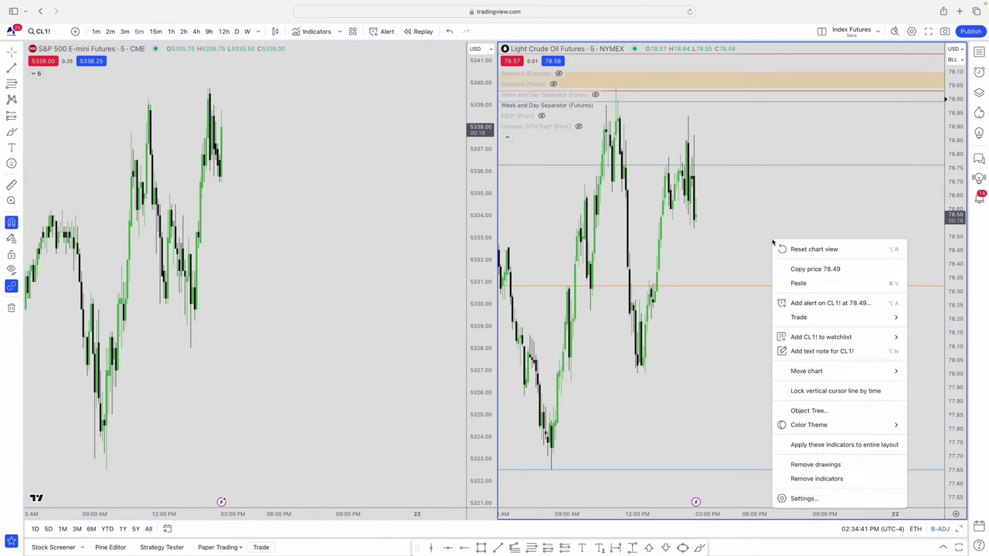
{"action": "left_click", "coordinate": [839, 412]}
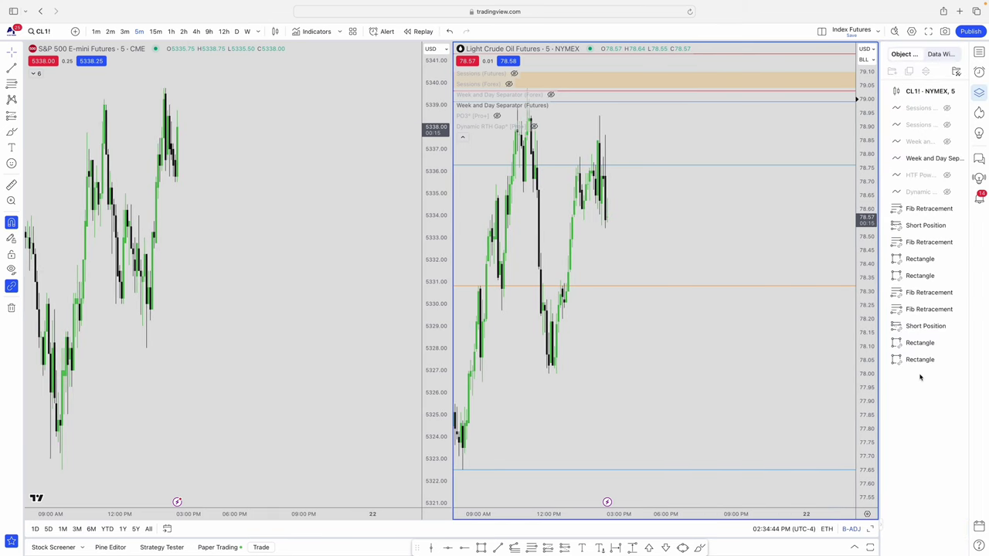
{"action": "left_click", "coordinate": [919, 208]}
{"action": "left_click", "coordinate": [918, 360], "text": "shift"}
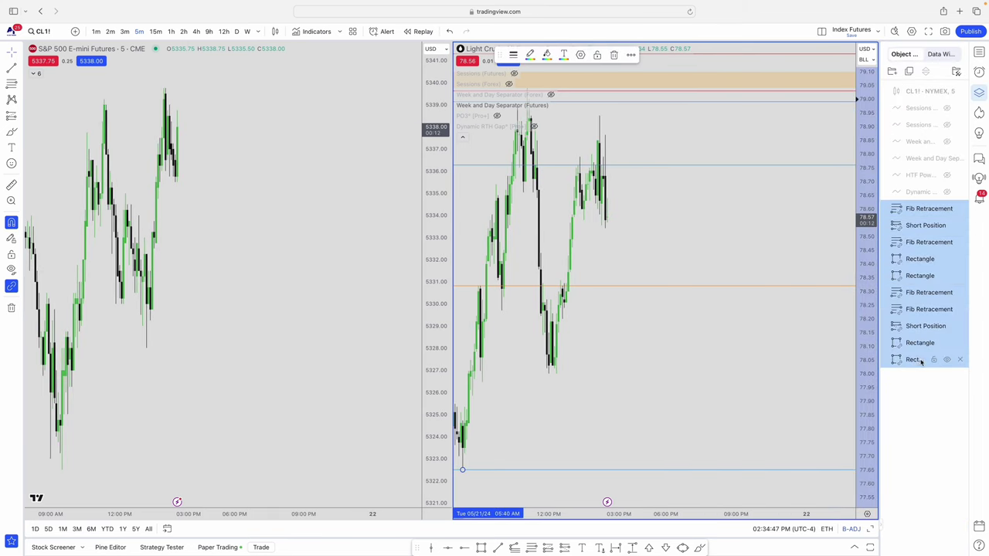
{"action": "key", "text": "Delete"}
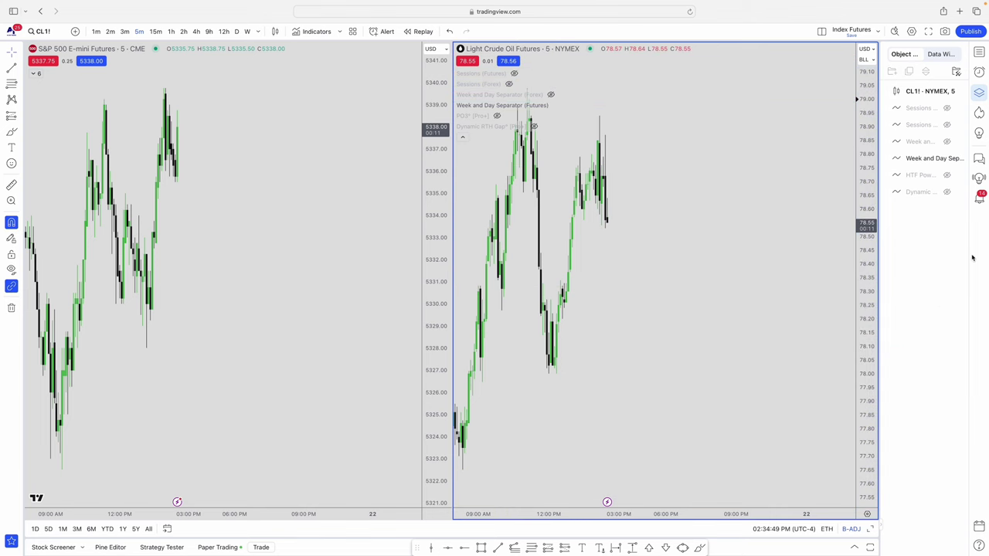
Collapse the indicator legend on the Light Crude Oil chart and hide the side panel to widen the charts
{"action": "left_click", "coordinate": [978, 52]}
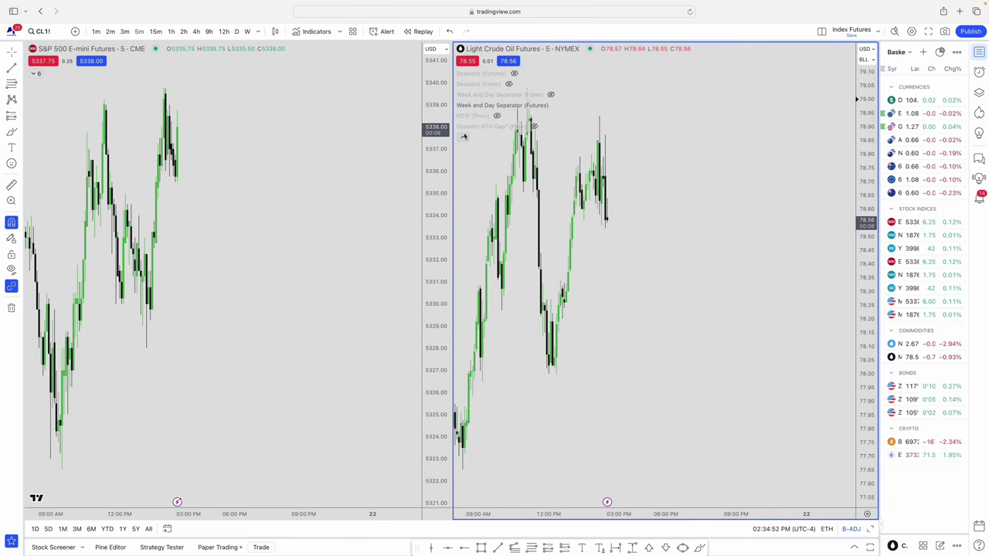
{"action": "scroll", "coordinate": [579, 126], "scroll_direction": "down", "scroll_amount": 3}
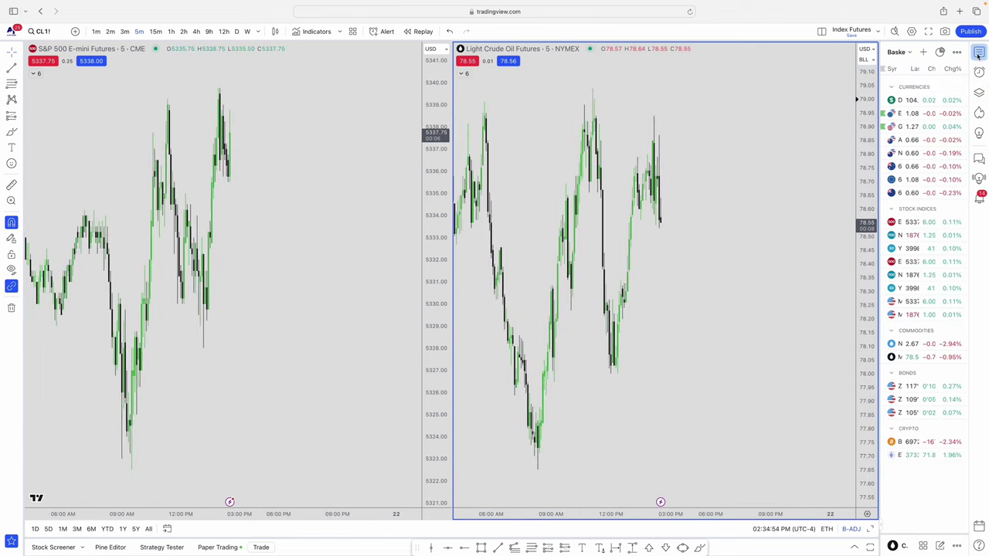
{"action": "left_click", "coordinate": [978, 54]}
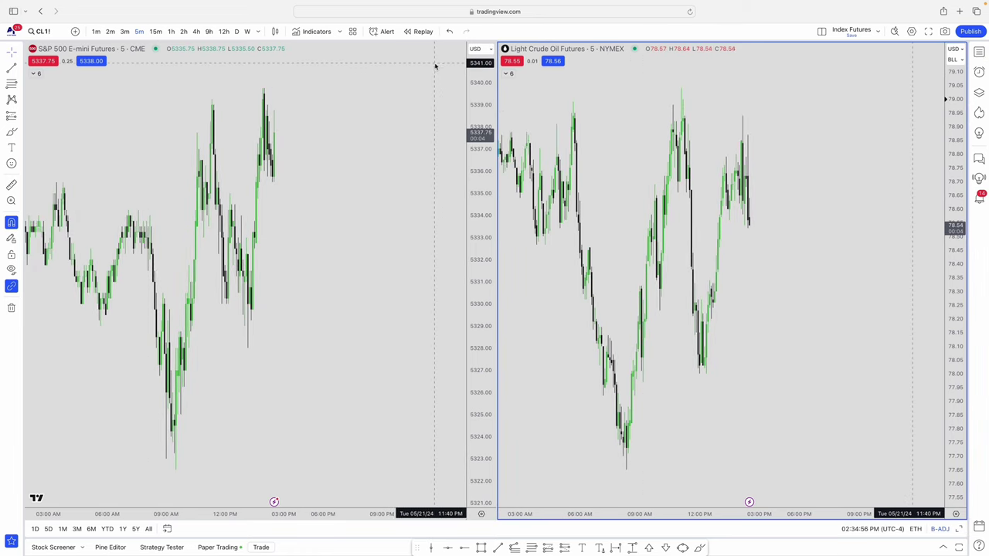
Try a layout of three side-by-side charts, inspect the E-mini Dow Jones chart, and return to the two-chart layout
{"action": "left_click", "coordinate": [822, 32]}
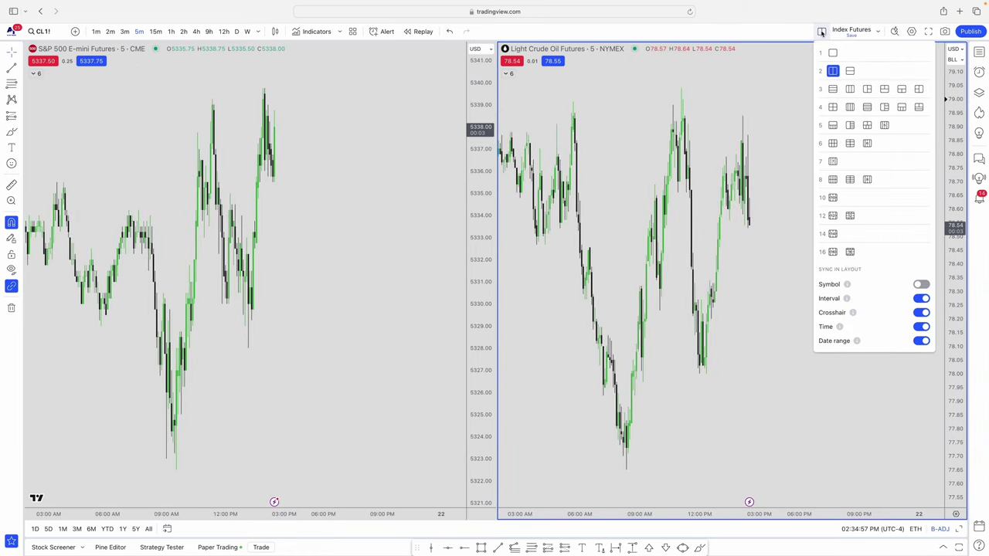
{"action": "left_click", "coordinate": [849, 90]}
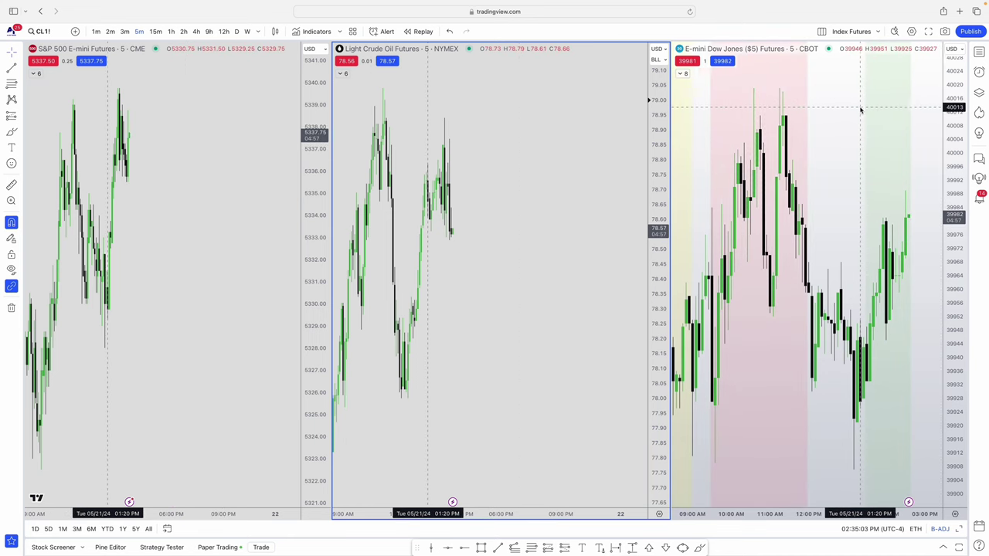
{"action": "scroll", "coordinate": [855, 110], "scroll_direction": "down", "scroll_amount": 5}
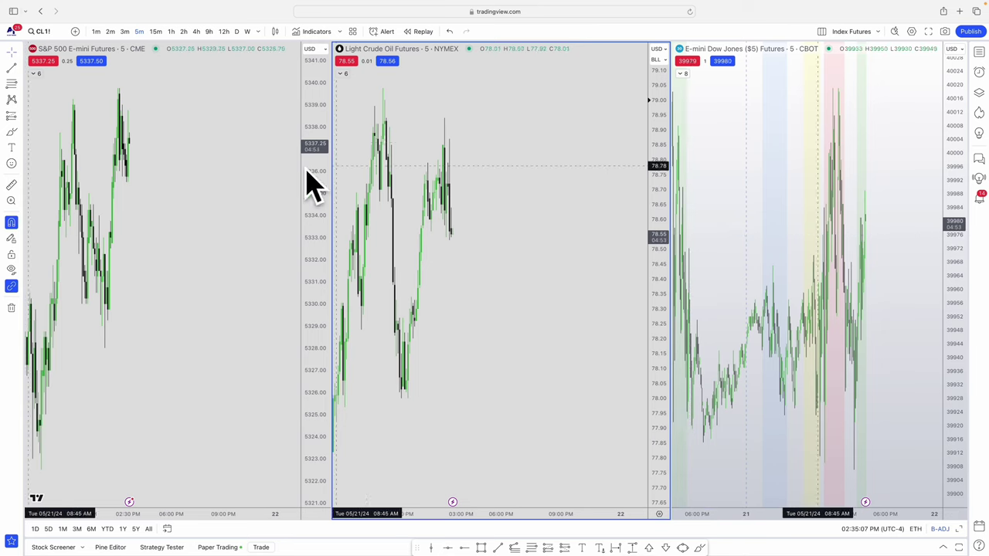
{"action": "left_click", "coordinate": [760, 122]}
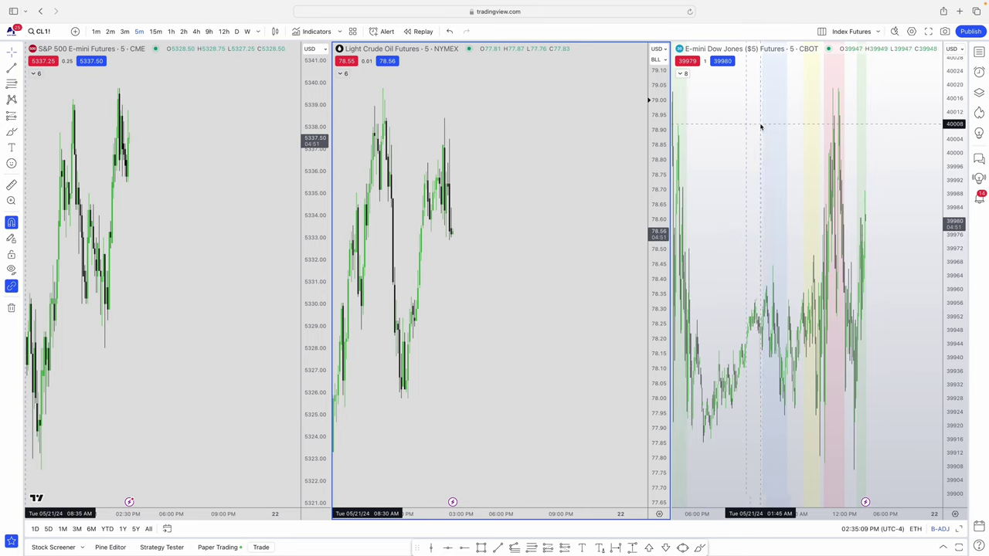
{"action": "right_click", "coordinate": [761, 129]}
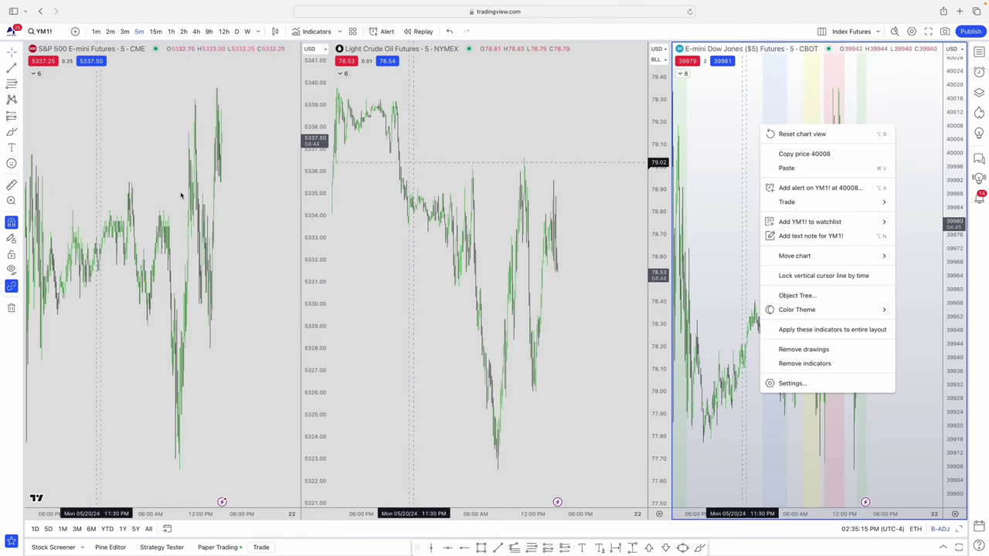
{"action": "key", "text": "Escape"}
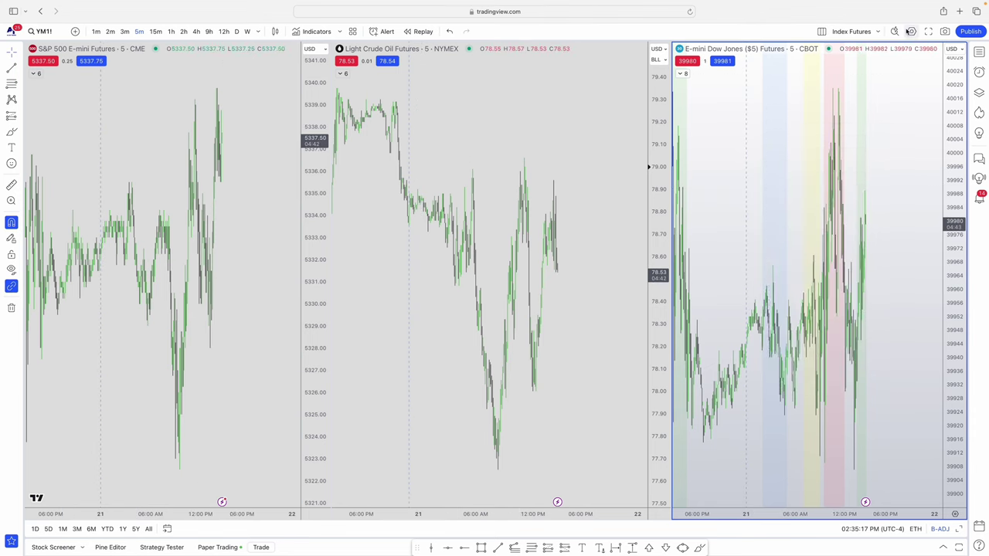
{"action": "left_click", "coordinate": [821, 31]}
{"action": "left_click", "coordinate": [836, 71]}
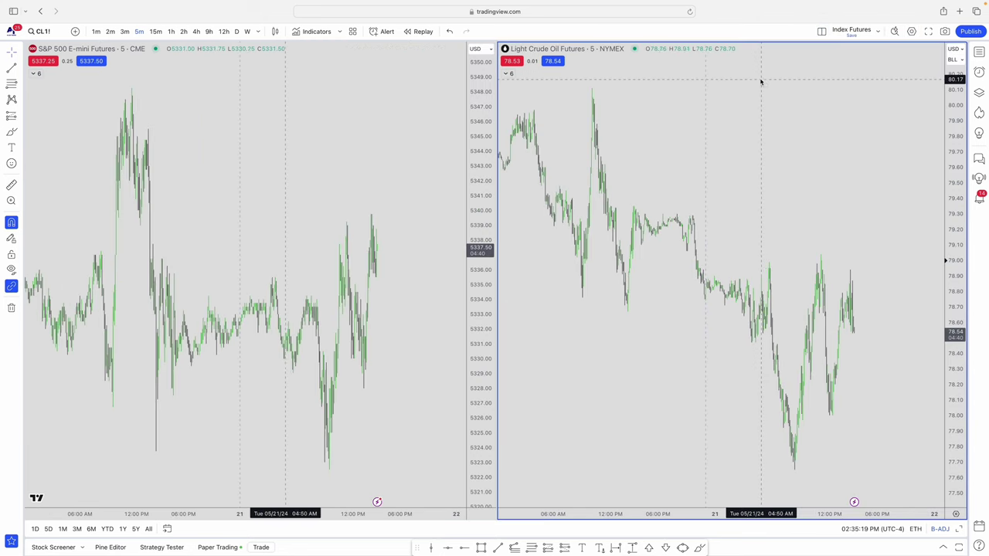
Set the interval to 15 minutes from the S&P 500 chart with interval sync enabled for the layout
{"action": "left_click", "coordinate": [821, 30]}
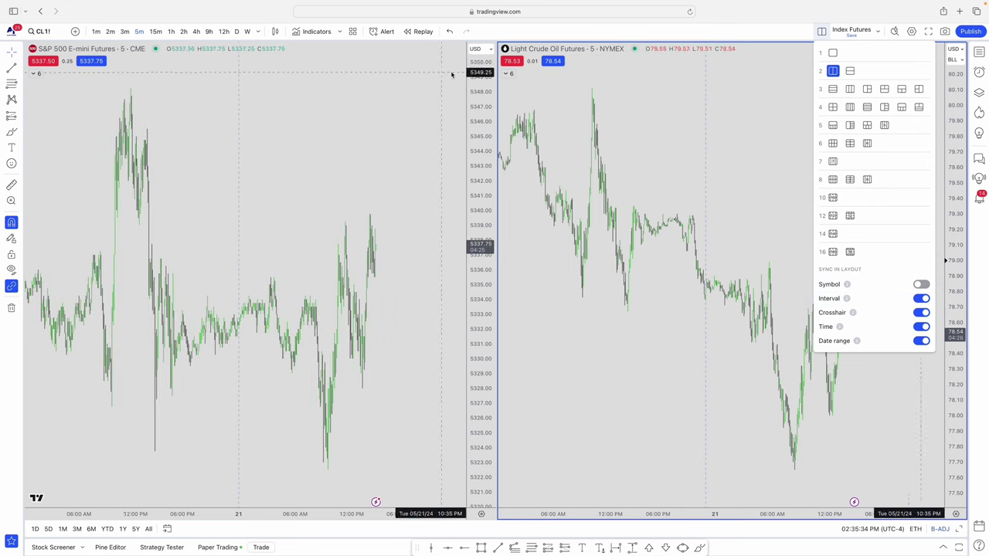
{"action": "left_click", "coordinate": [332, 129]}
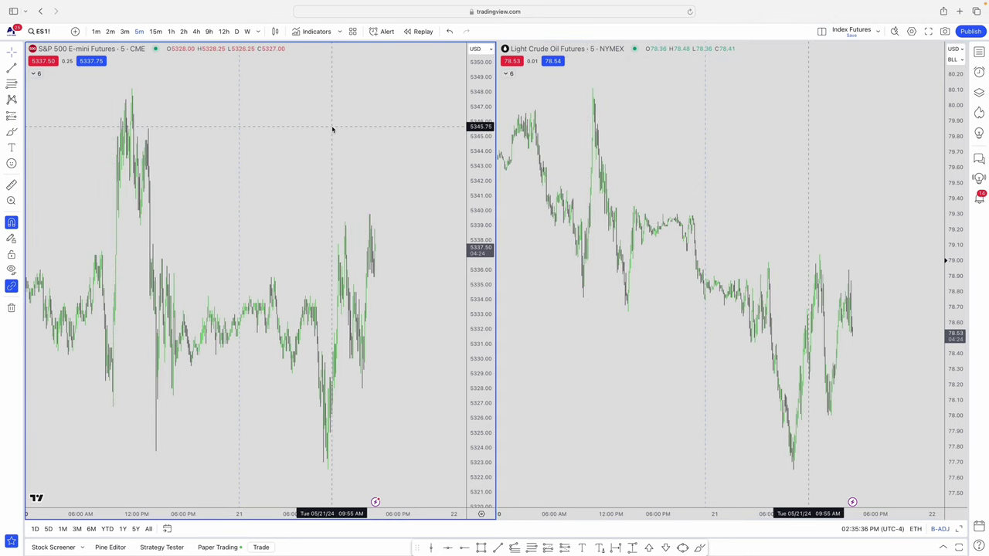
{"action": "type", "text": "15"}
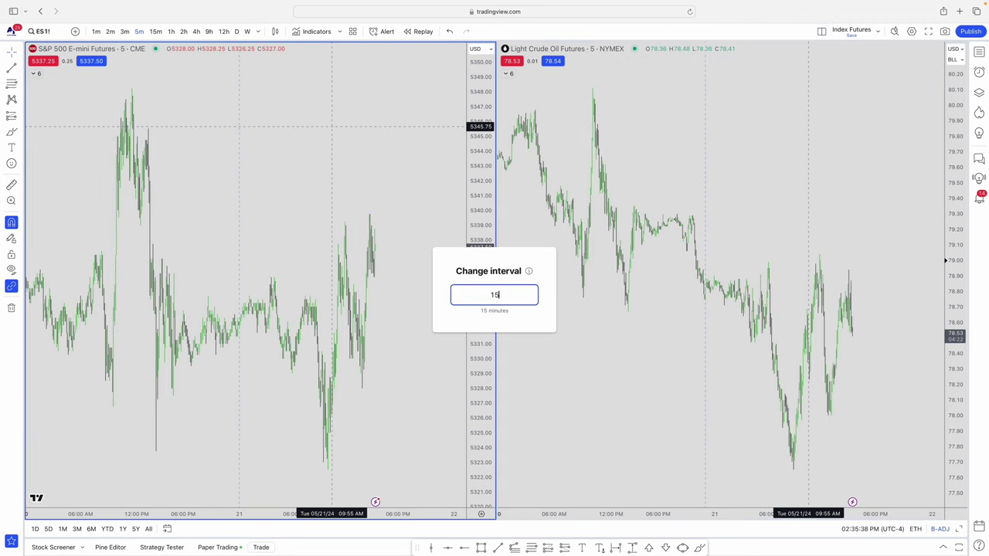
{"action": "key", "text": "Return"}
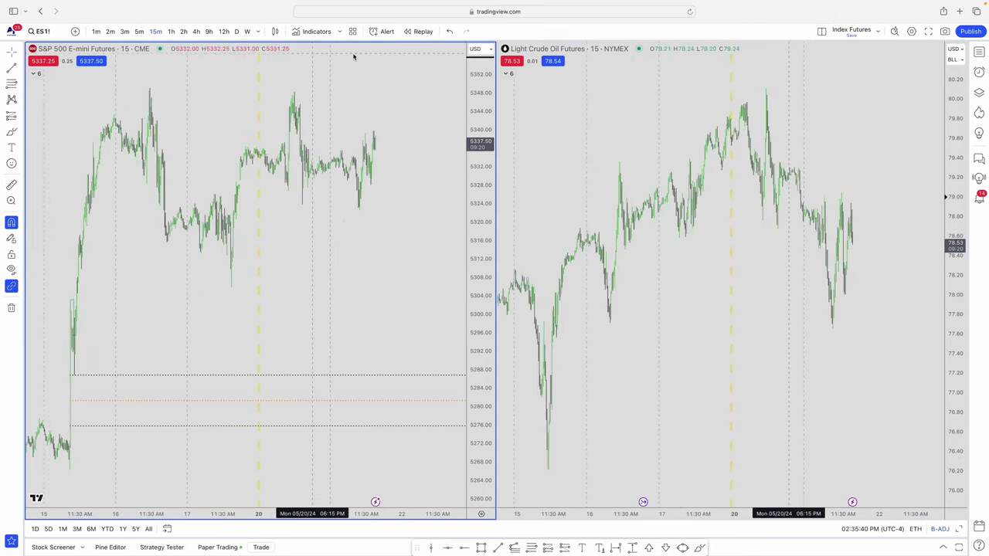
Examine how the layout's Time sync affects both charts while moving the S&P 500 chart back and forth through its history
{"action": "left_click", "coordinate": [821, 31]}
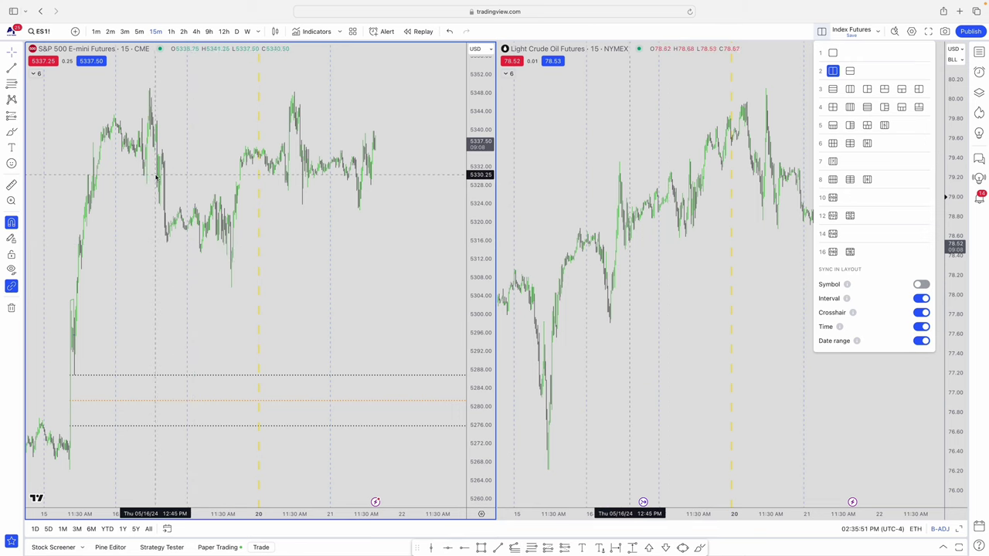
{"action": "mouse_move", "coordinate": [840, 327]}
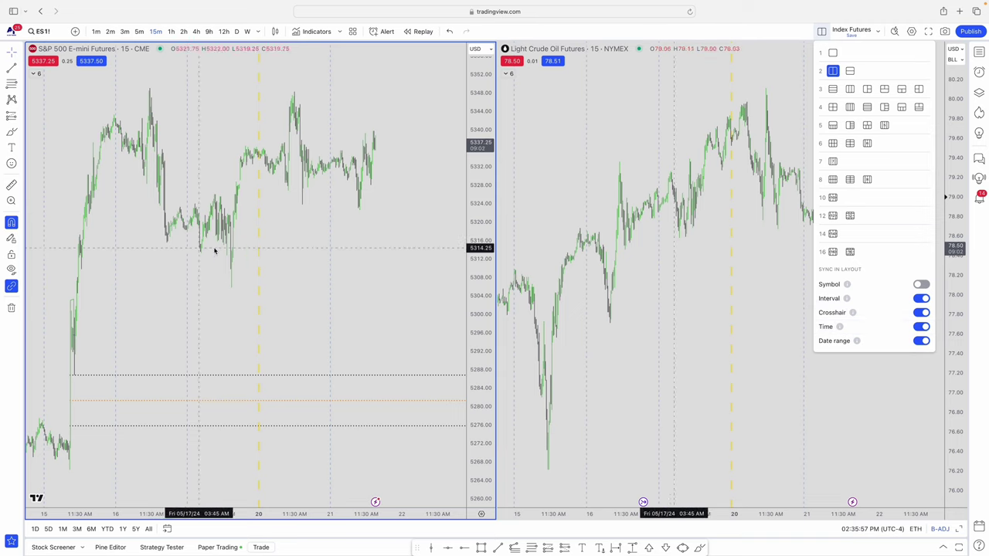
{"action": "scroll", "coordinate": [216, 250], "scroll_direction": "down", "scroll_amount": 5}
{"action": "scroll", "coordinate": [216, 249], "scroll_direction": "left", "scroll_amount": 10}
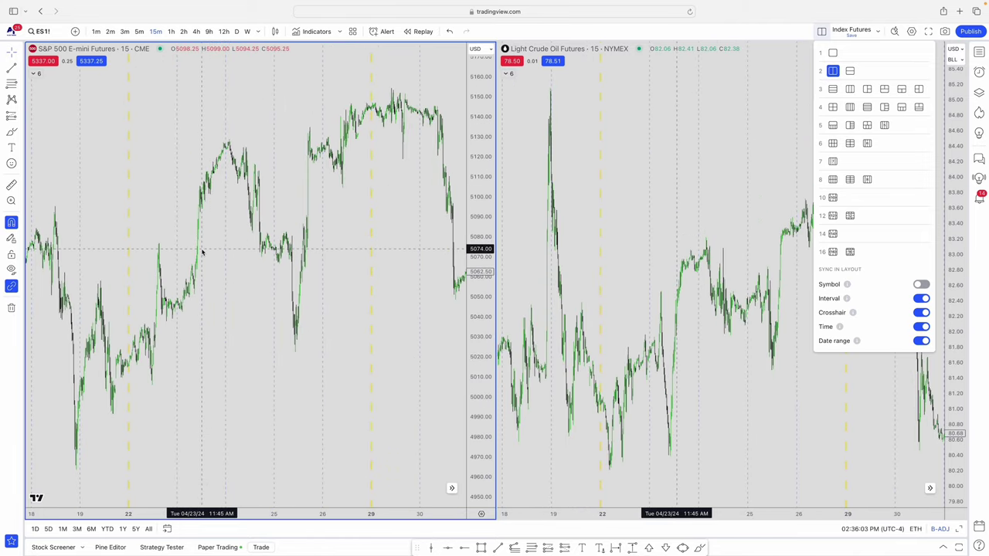
{"action": "scroll", "coordinate": [202, 251], "scroll_direction": "right", "scroll_amount": 10}
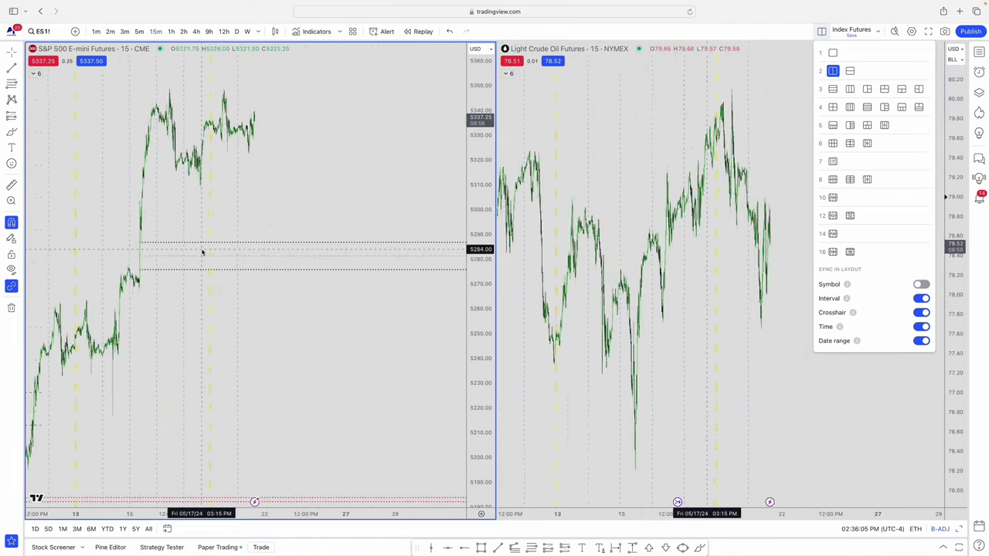
{"action": "scroll", "coordinate": [202, 251], "scroll_direction": "left", "scroll_amount": 10}
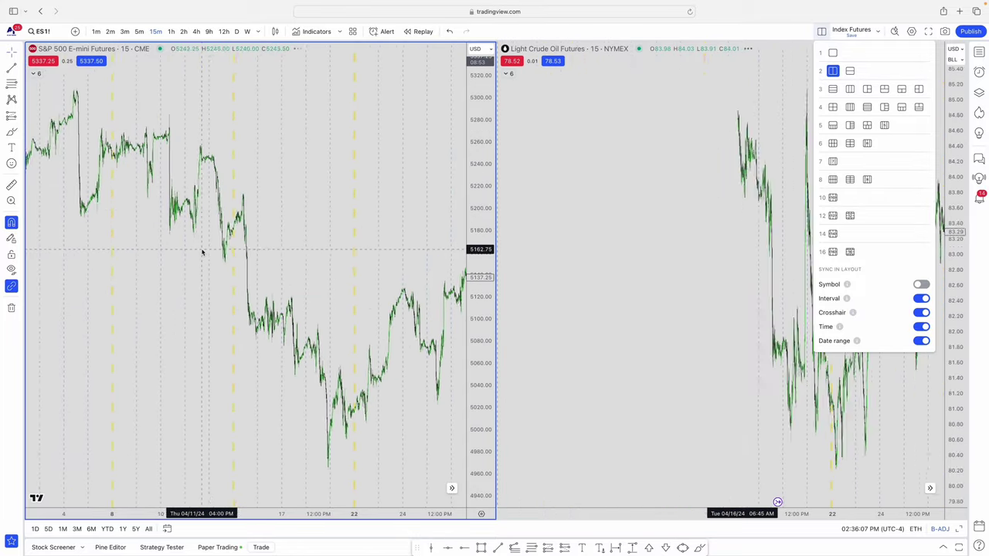
Examine how the layout's Date range sync affects the crude oil chart while moving and zooming the S&P 500 chart
{"action": "scroll", "coordinate": [201, 251], "scroll_direction": "right", "scroll_amount": 2}
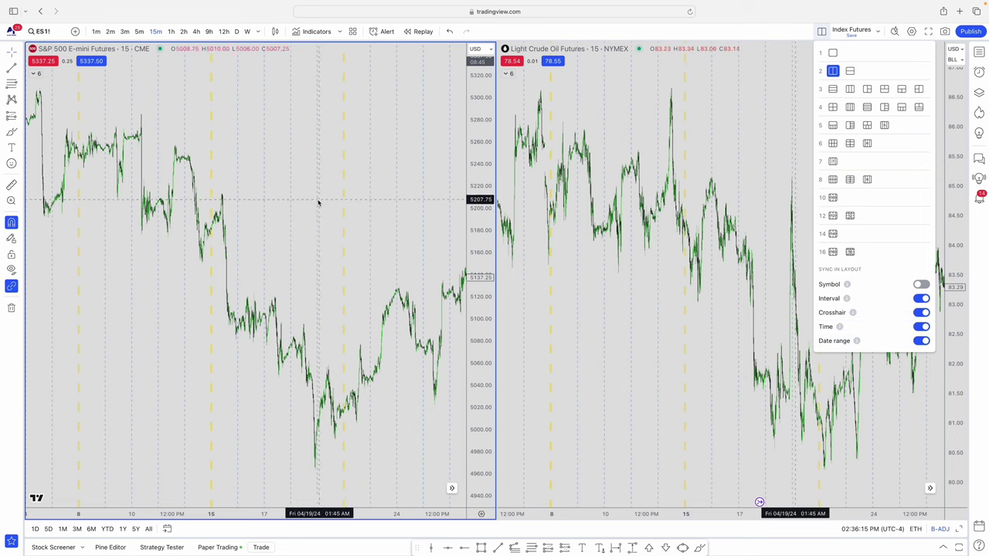
{"action": "scroll", "coordinate": [313, 199], "scroll_direction": "down", "scroll_amount": 5}
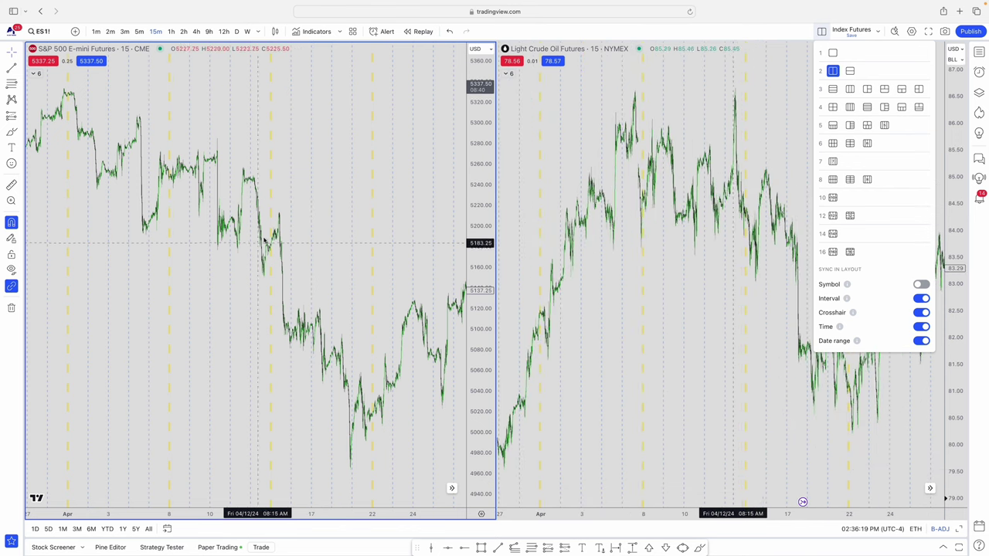
{"action": "scroll", "coordinate": [272, 200], "scroll_direction": "up", "scroll_amount": 10}
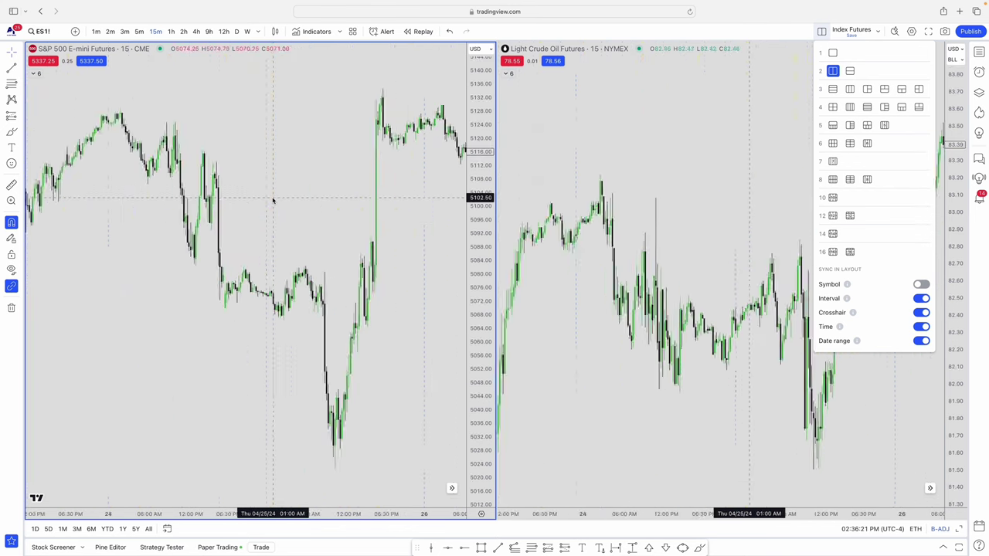
{"action": "scroll", "coordinate": [271, 200], "scroll_direction": "up", "scroll_amount": 2}
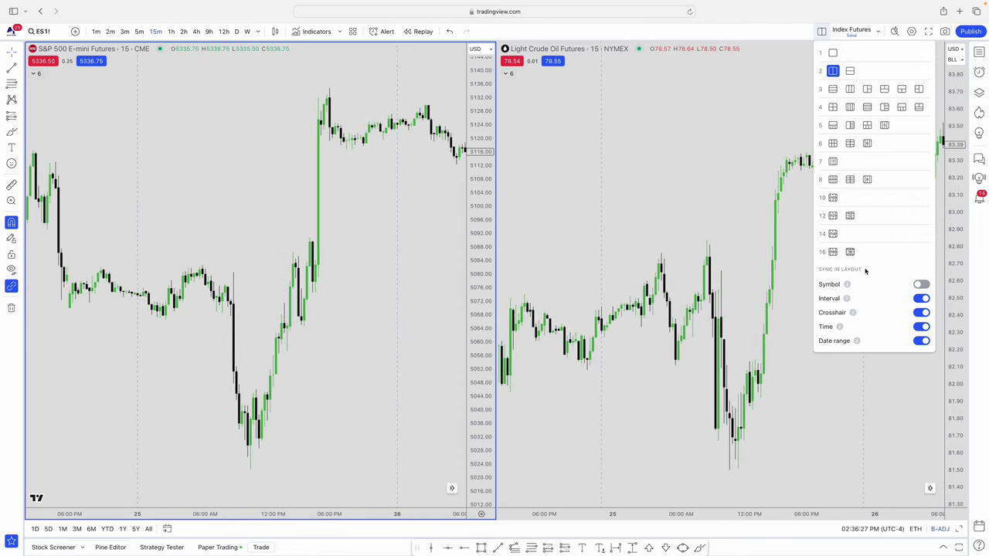
Switch the layout from two charts to a single S&P 500 E-mini Futures chart
{"action": "left_click", "coordinate": [682, 186]}
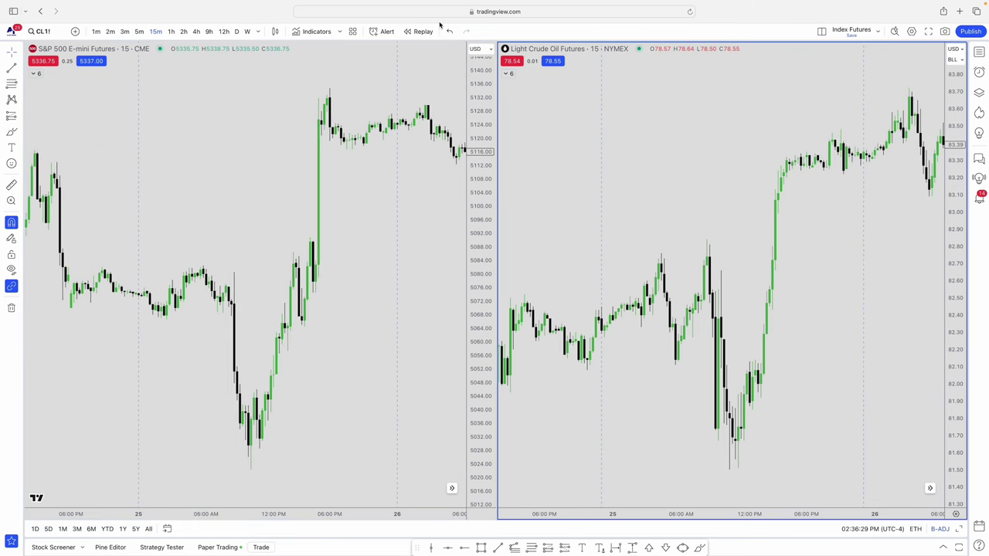
{"action": "left_click", "coordinate": [822, 32]}
{"action": "left_click", "coordinate": [832, 54]}
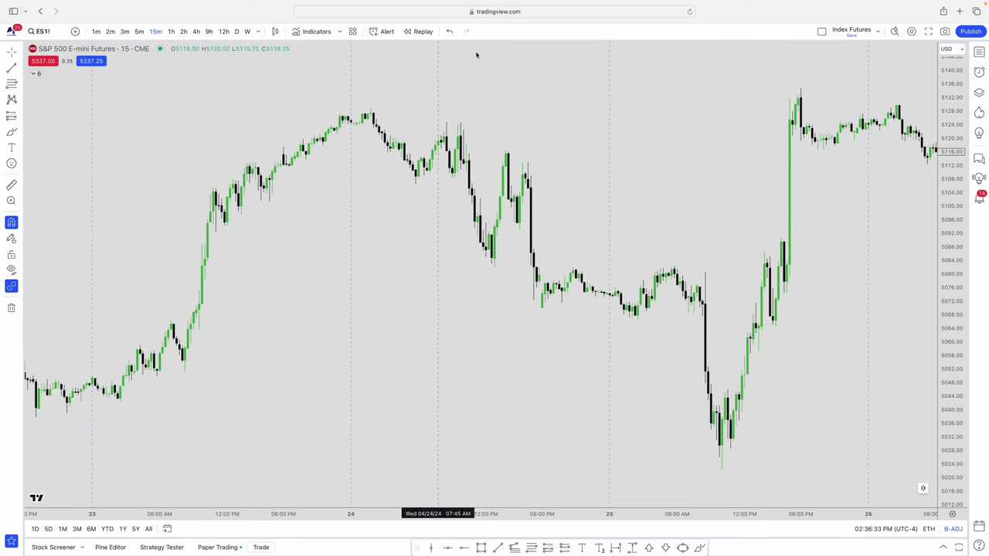
{"action": "scroll", "coordinate": [612, 116], "scroll_direction": "right", "scroll_amount": 5}
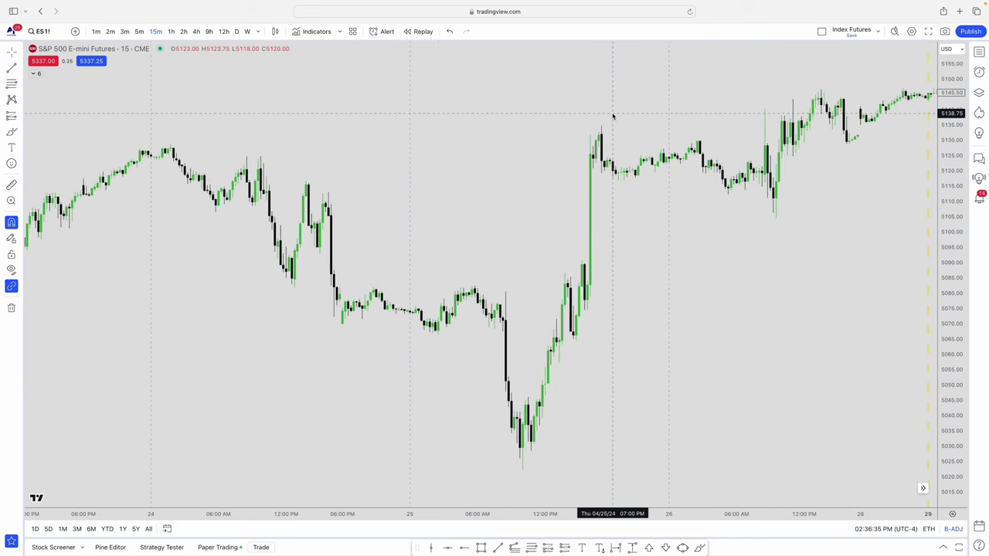
Try Bar Replay on the S&P 500 chart from the afternoon of April 24, 2024, and exit replay mode
{"action": "left_click", "coordinate": [407, 31]}
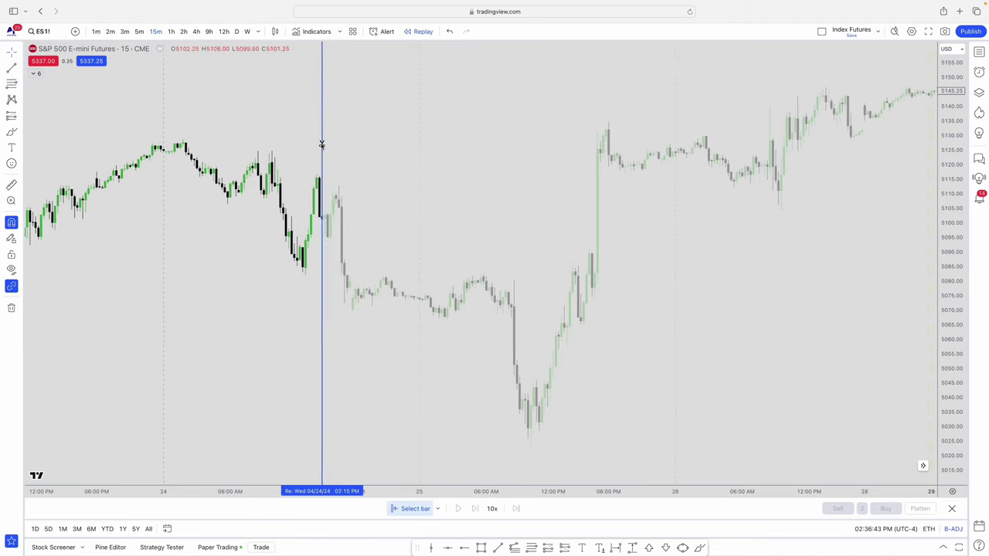
{"action": "left_click", "coordinate": [316, 144]}
{"action": "scroll", "coordinate": [776, 172], "scroll_direction": "up", "scroll_amount": 5}
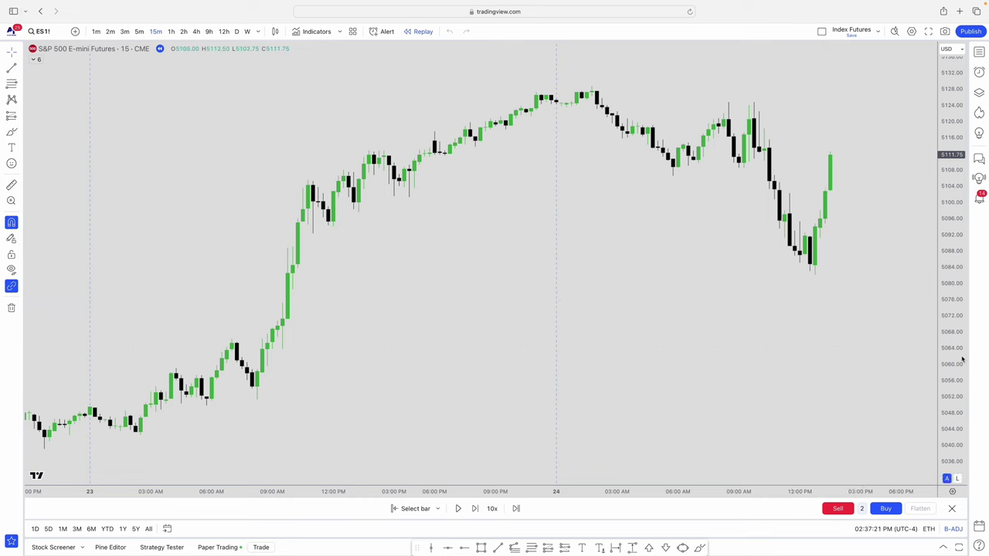
{"action": "left_click", "coordinate": [952, 508]}
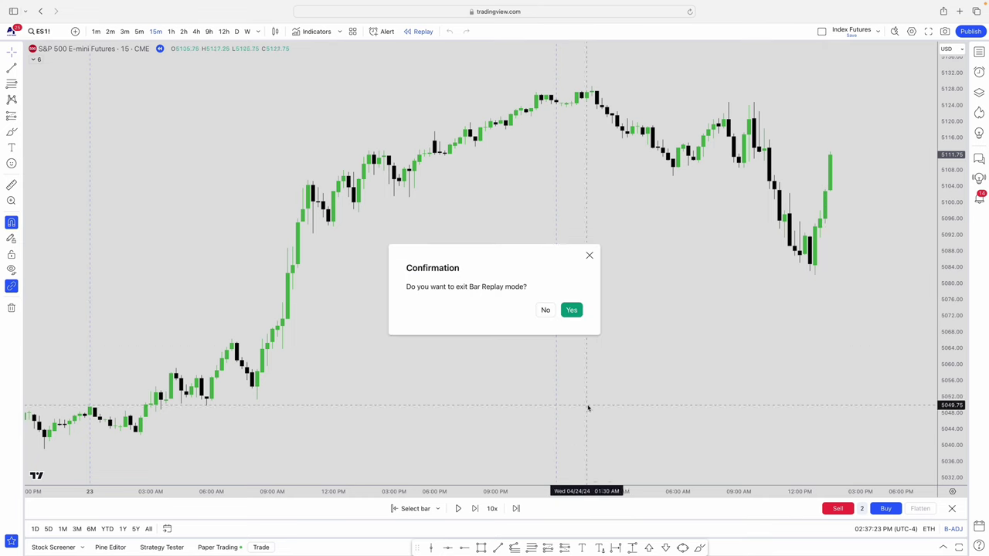
{"action": "left_click", "coordinate": [572, 310]}
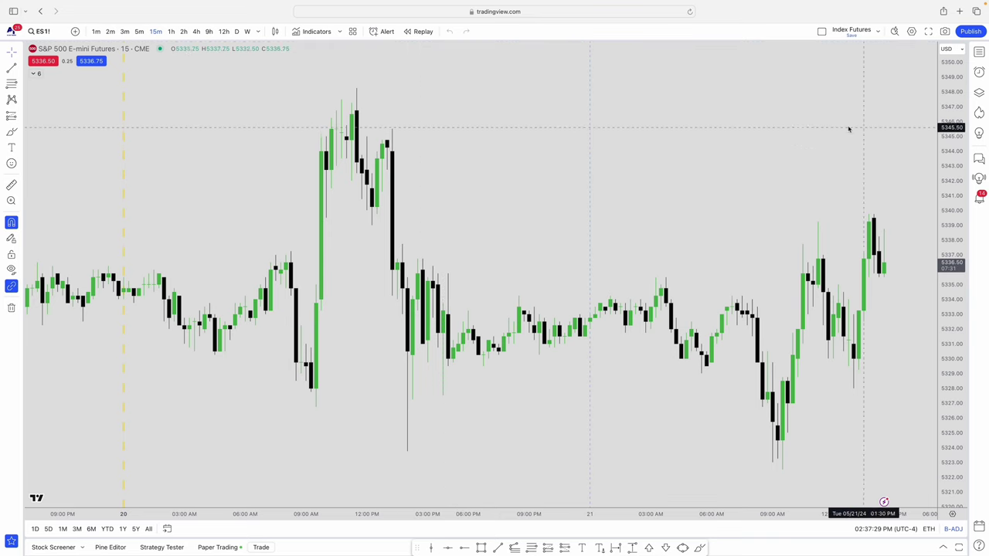
{"action": "right_click", "coordinate": [781, 127]}
{"action": "left_click", "coordinate": [713, 111]}
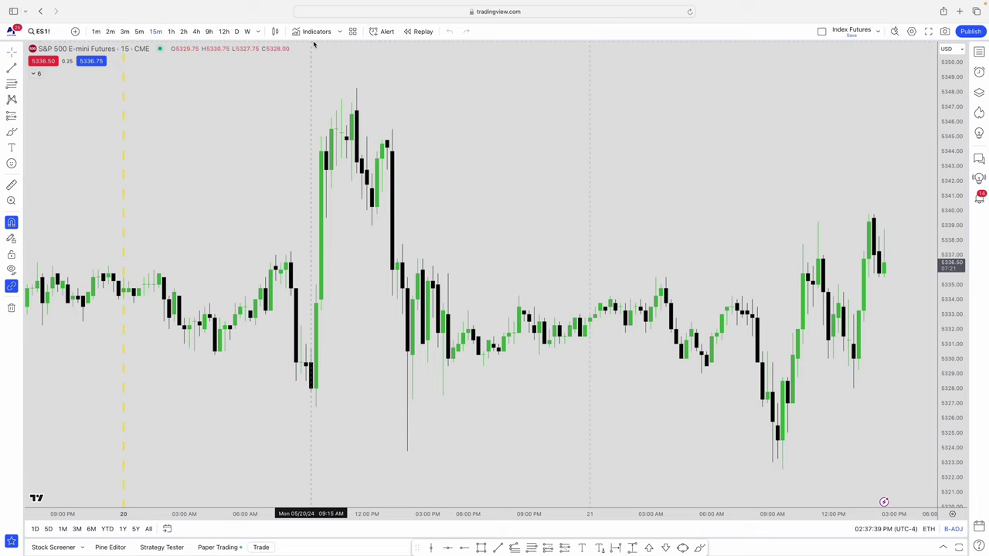
Expand the indicator legend on the S&P 500 chart to list all added indicators
{"action": "scroll", "coordinate": [314, 44], "scroll_direction": "left", "scroll_amount": 1}
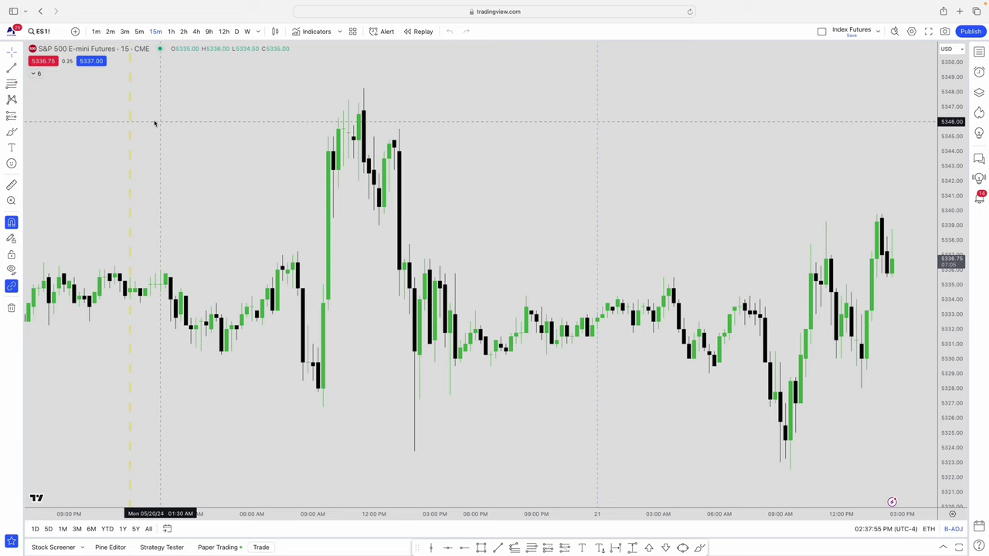
{"action": "left_click", "coordinate": [39, 75]}
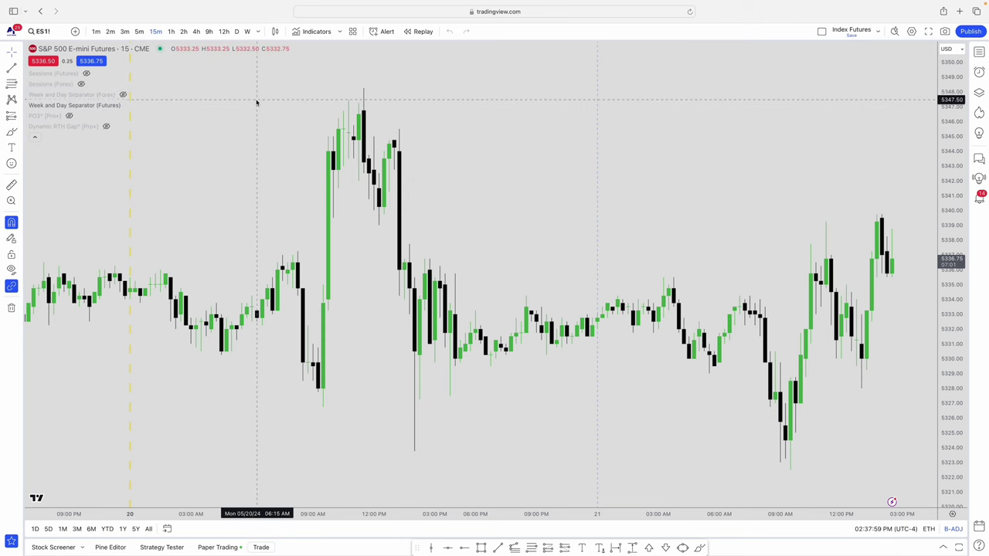
Examine the daily and weekly lines of the Week and Day Separator (Futures) indicator across the mid-May sessions
{"action": "scroll", "coordinate": [203, 120], "scroll_direction": "left", "scroll_amount": 5}
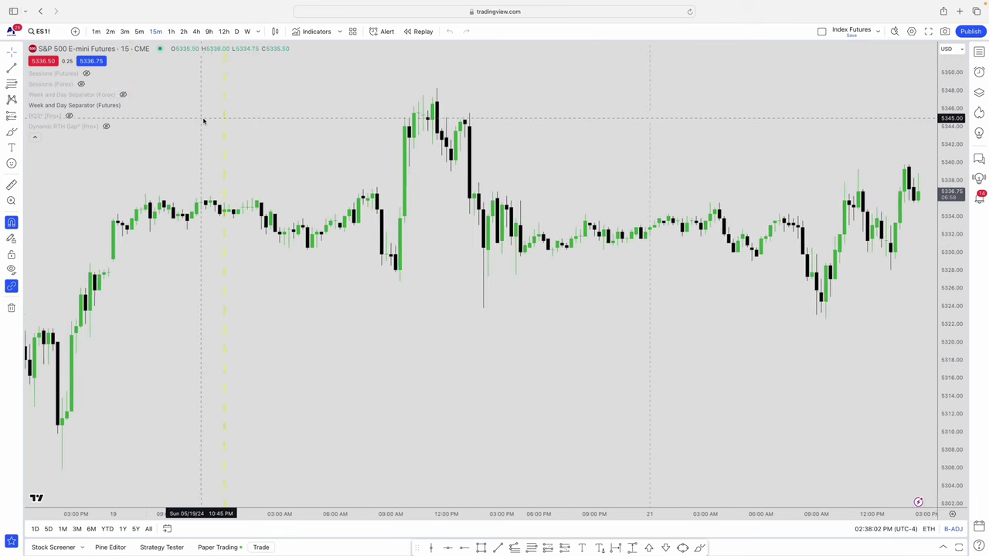
{"action": "scroll", "coordinate": [203, 120], "scroll_direction": "left", "scroll_amount": 3}
{"action": "scroll", "coordinate": [206, 120], "scroll_direction": "down", "scroll_amount": 3}
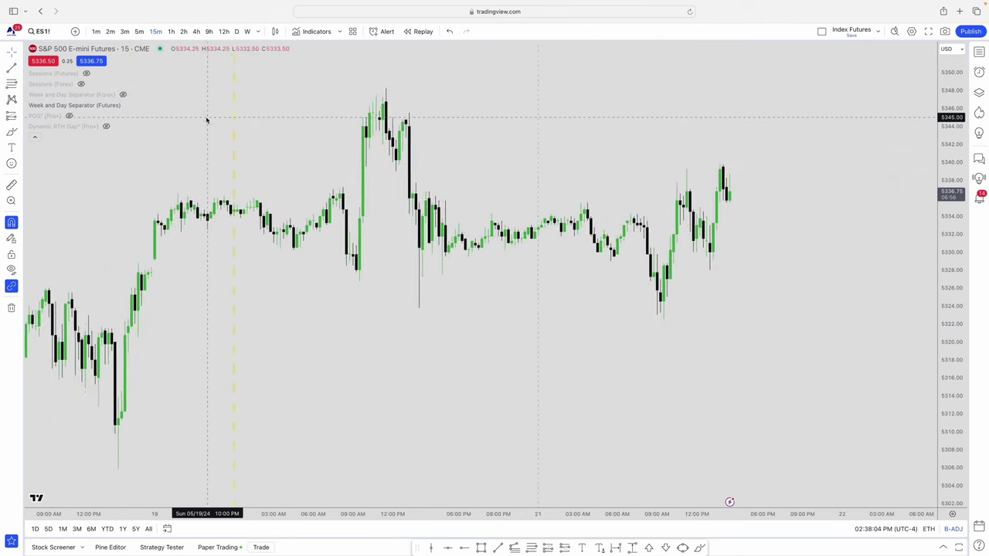
{"action": "scroll", "coordinate": [206, 120], "scroll_direction": "left", "scroll_amount": 3}
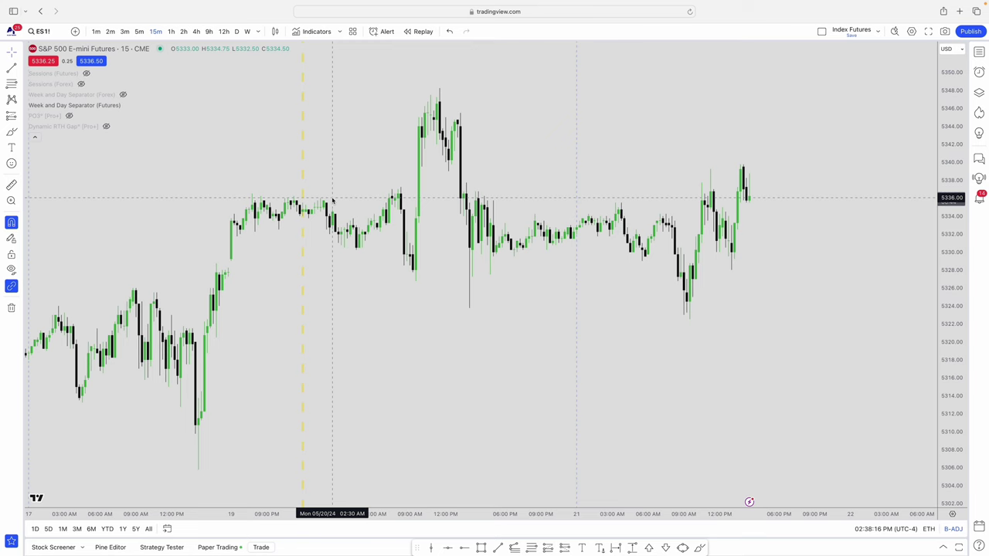
{"action": "scroll", "coordinate": [324, 197], "scroll_direction": "down", "scroll_amount": 1}
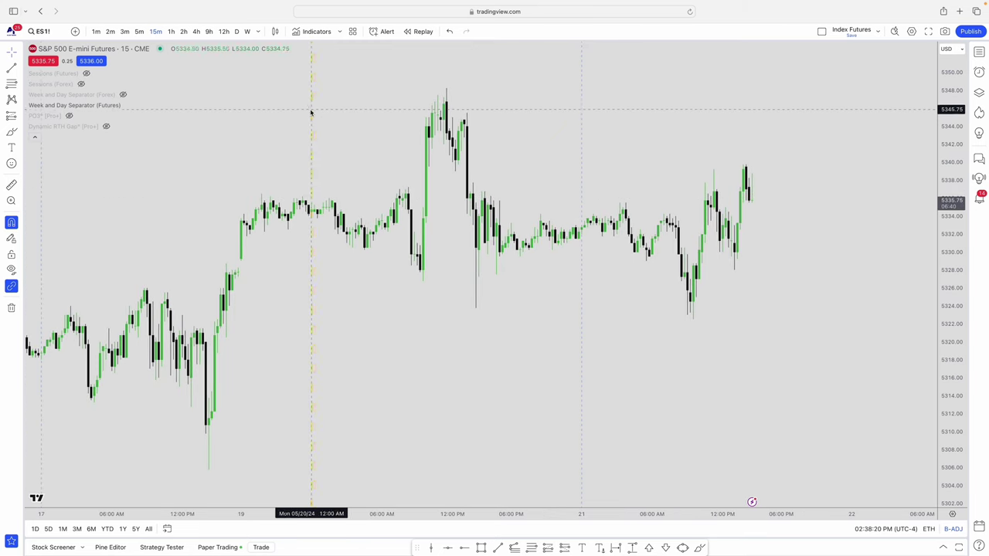
{"action": "scroll", "coordinate": [312, 114], "scroll_direction": "left", "scroll_amount": 5}
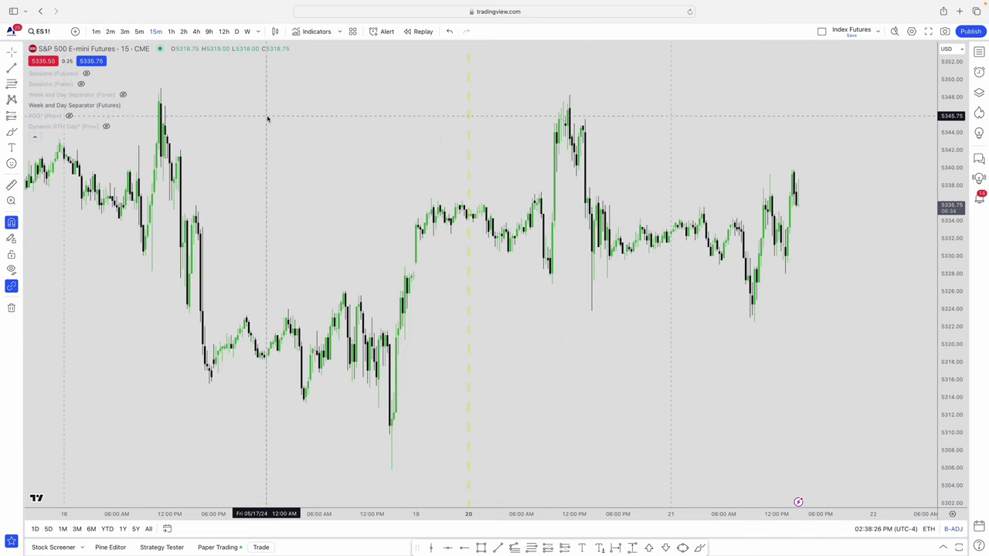
{"action": "scroll", "coordinate": [268, 119], "scroll_direction": "left", "scroll_amount": 5}
{"action": "scroll", "coordinate": [255, 116], "scroll_direction": "up", "scroll_amount": 2}
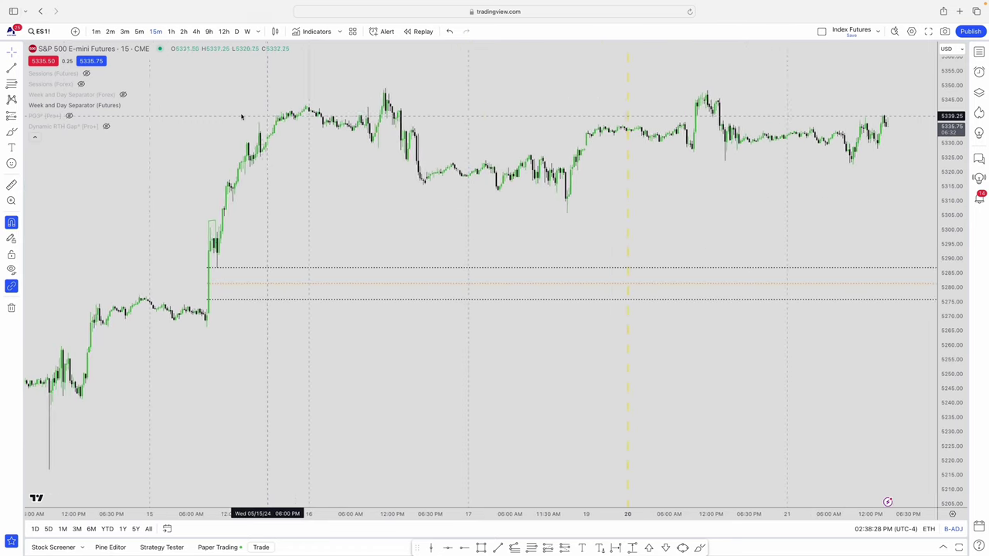
{"action": "scroll", "coordinate": [484, 144], "scroll_direction": "up", "scroll_amount": 2}
{"action": "scroll", "coordinate": [484, 144], "scroll_direction": "left", "scroll_amount": 2}
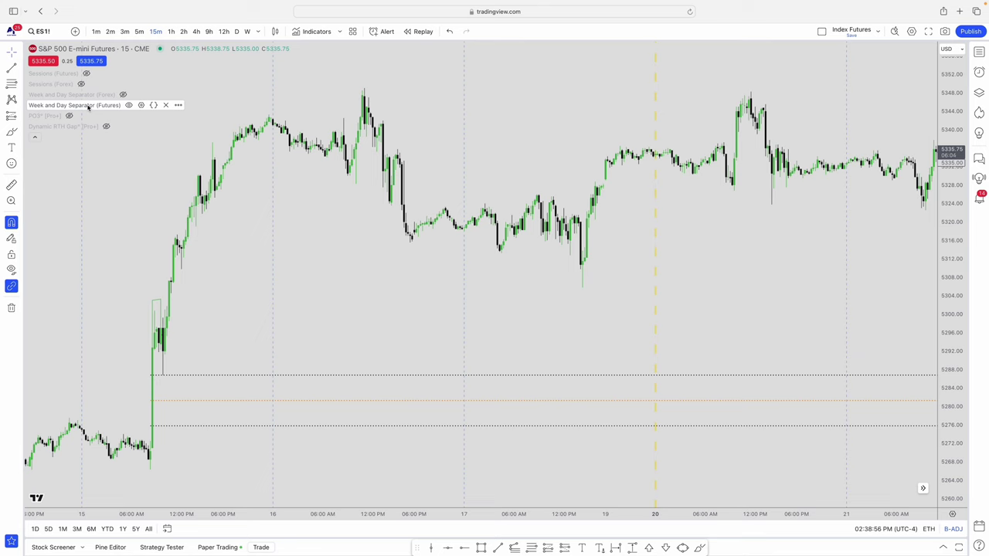
{"action": "scroll", "coordinate": [86, 106], "scroll_direction": "up", "scroll_amount": 2}
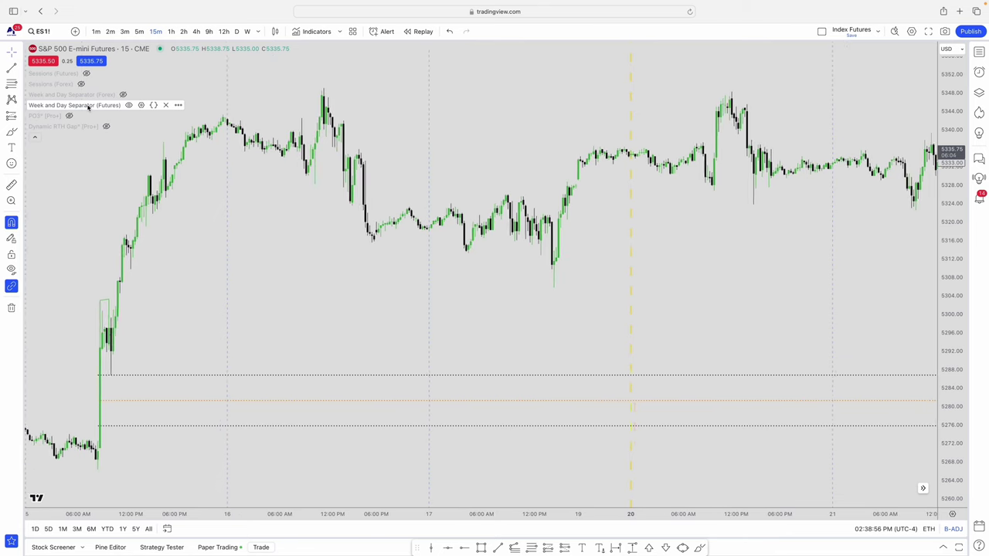
Show the Sessions (Futures) indicator, inspect its colored session bands, and hide it again
{"action": "left_click", "coordinate": [86, 73]}
{"action": "scroll", "coordinate": [559, 170], "scroll_direction": "up", "scroll_amount": 2}
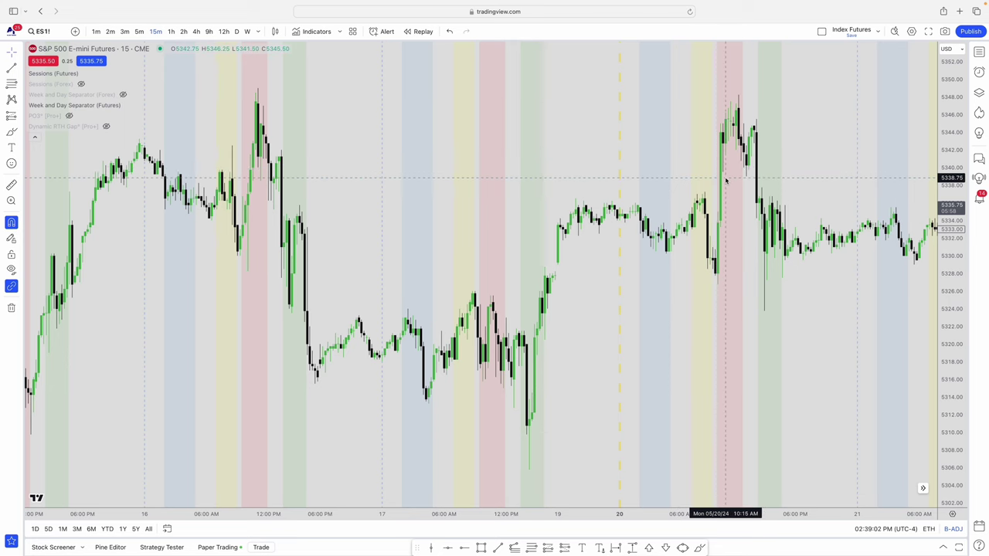
{"action": "scroll", "coordinate": [725, 180], "scroll_direction": "right", "scroll_amount": 1}
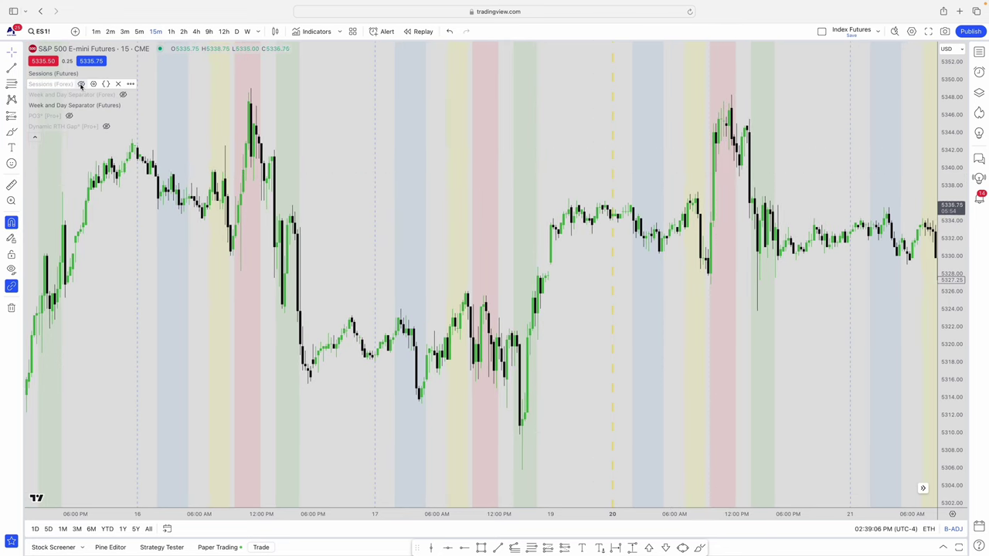
{"action": "left_click", "coordinate": [86, 72]}
Show the Sessions (Forex) indicator, inspect its session bands, and hide it again
{"action": "left_click", "coordinate": [80, 84]}
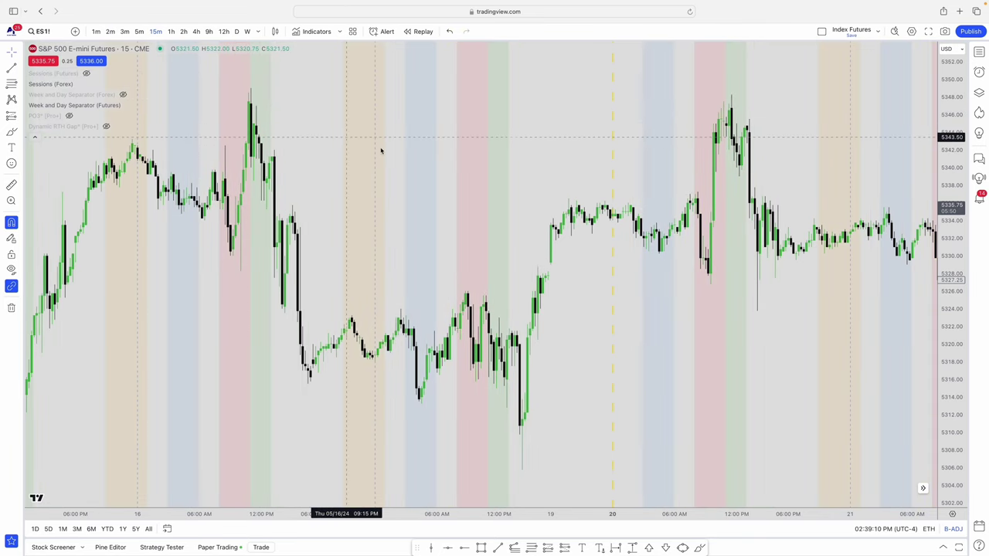
{"action": "mouse_move", "coordinate": [66, 96]}
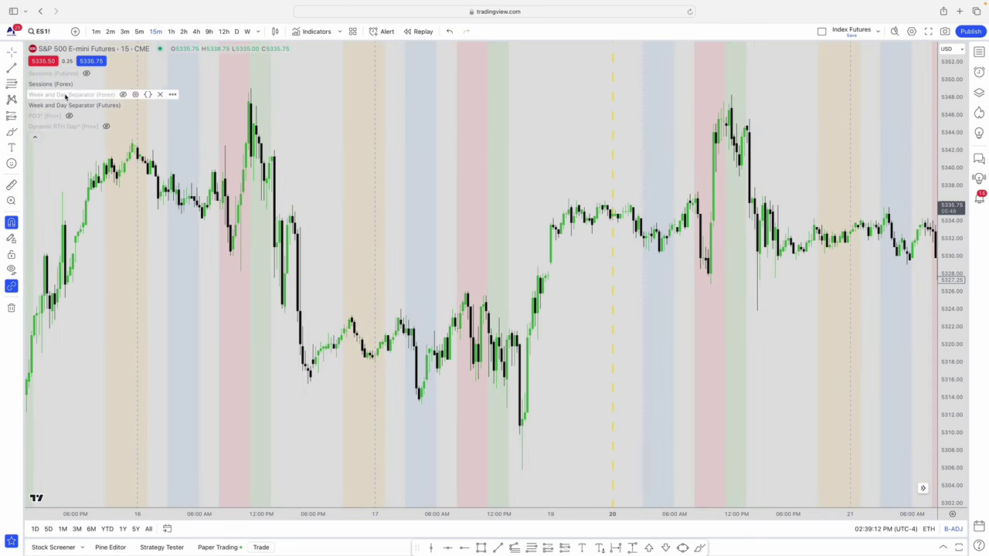
{"action": "left_click", "coordinate": [81, 84]}
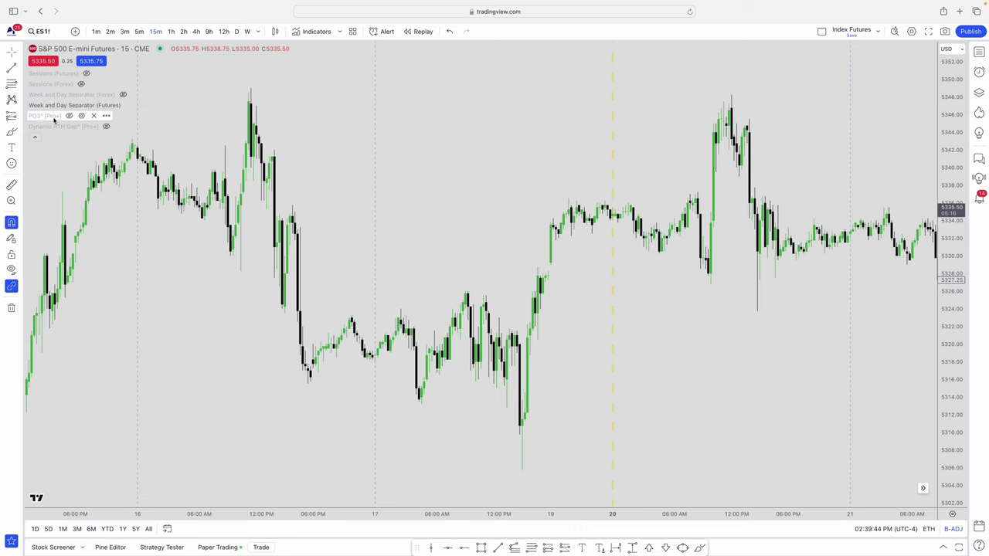
Show the PO3 [Pro+] indicator and bring the latest candles of the S&P 500 chart into view
{"action": "scroll", "coordinate": [54, 118], "scroll_direction": "right", "scroll_amount": 1}
{"action": "scroll", "coordinate": [54, 118], "scroll_direction": "left", "scroll_amount": 2}
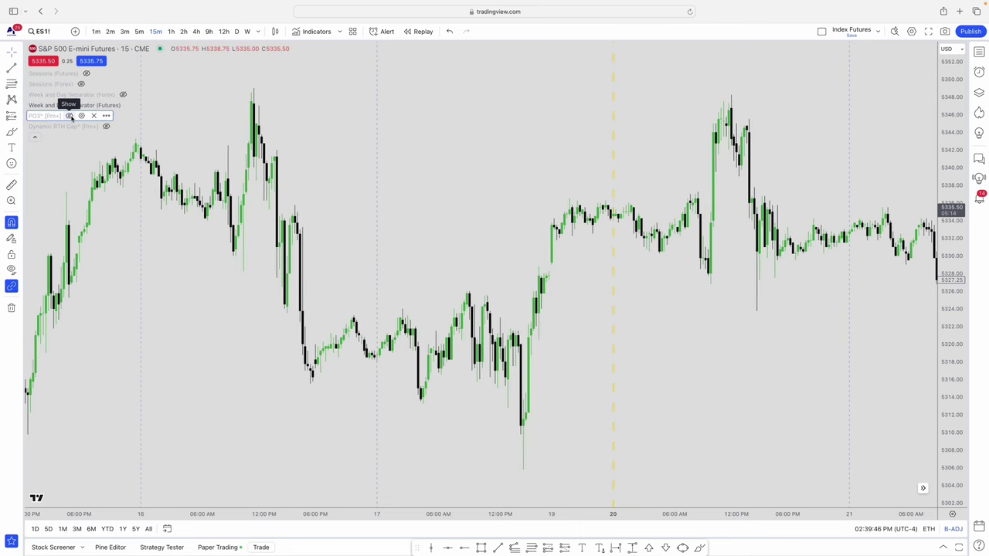
{"action": "scroll", "coordinate": [49, 118], "scroll_direction": "left", "scroll_amount": 1}
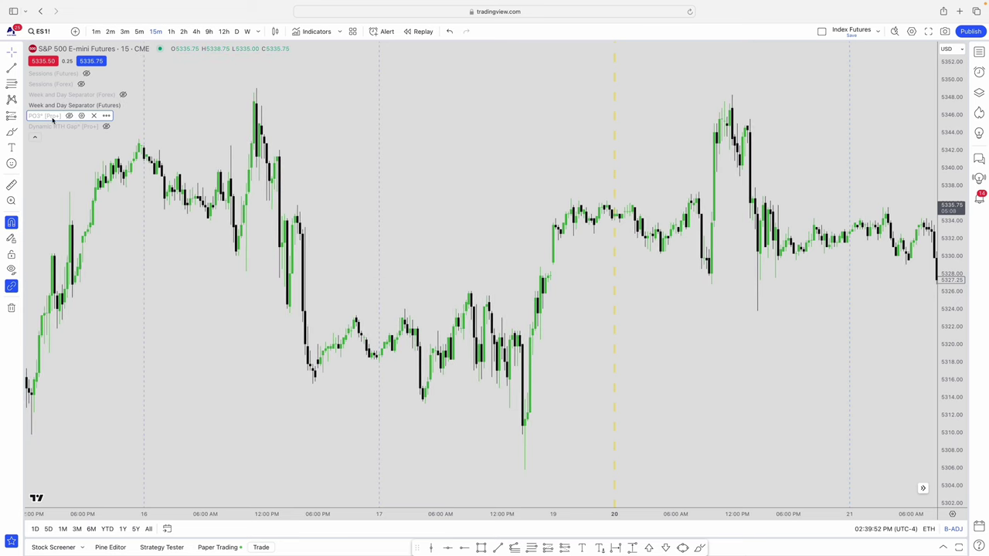
{"action": "left_click", "coordinate": [69, 115]}
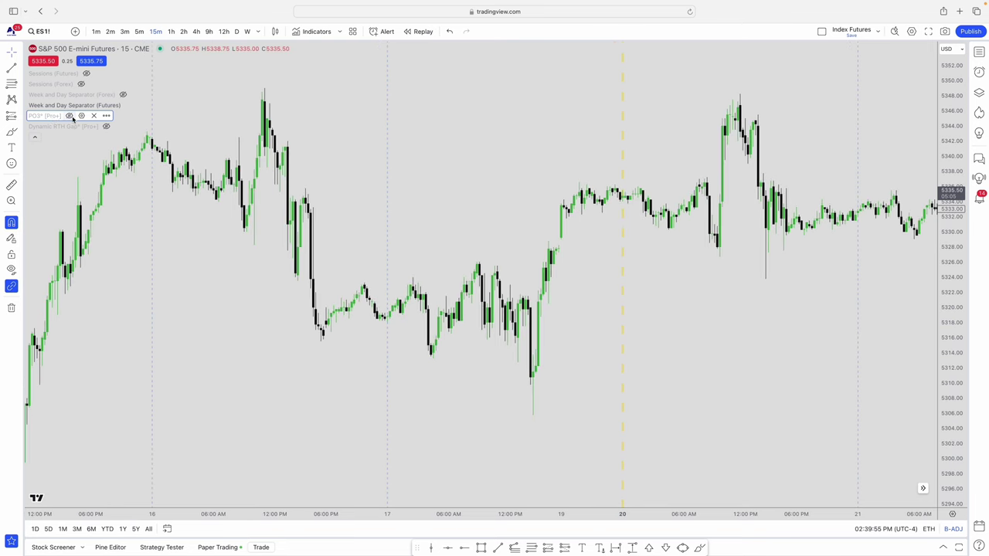
{"action": "scroll", "coordinate": [461, 186], "scroll_direction": "right", "scroll_amount": 5}
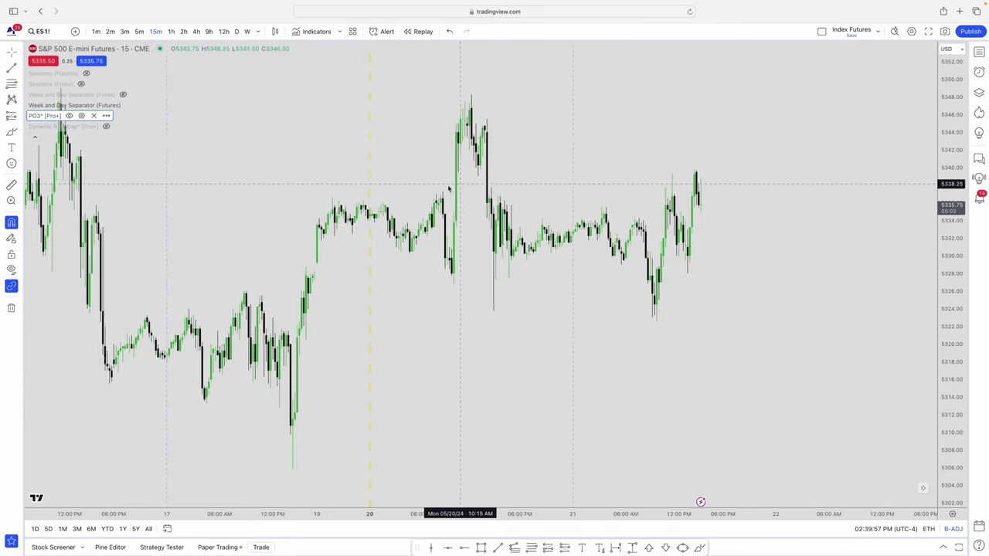
Set the PO3 [Pro+] indicator's timeframe to 1 day and inspect the higher-timeframe candles beside the current price
{"action": "double_click", "coordinate": [56, 115]}
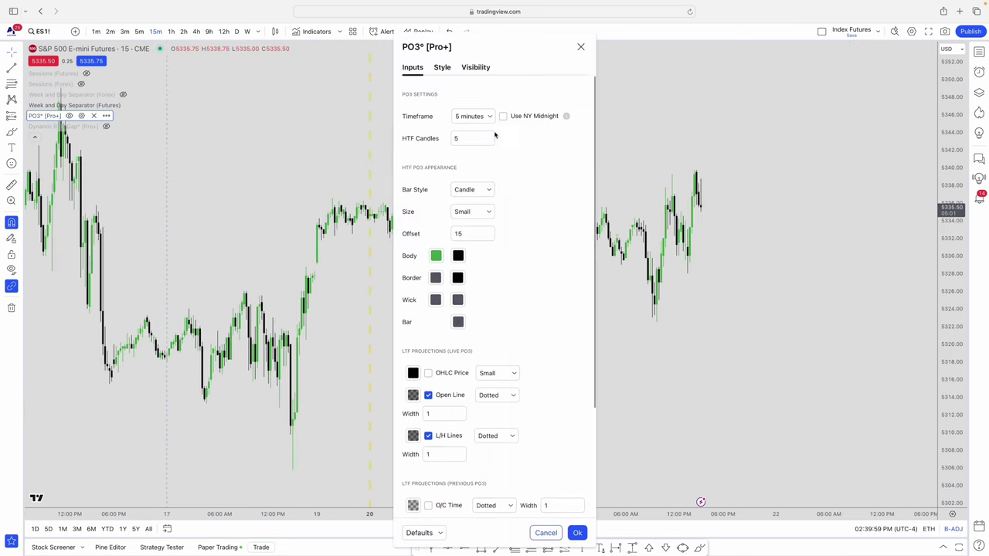
{"action": "left_click", "coordinate": [472, 116]}
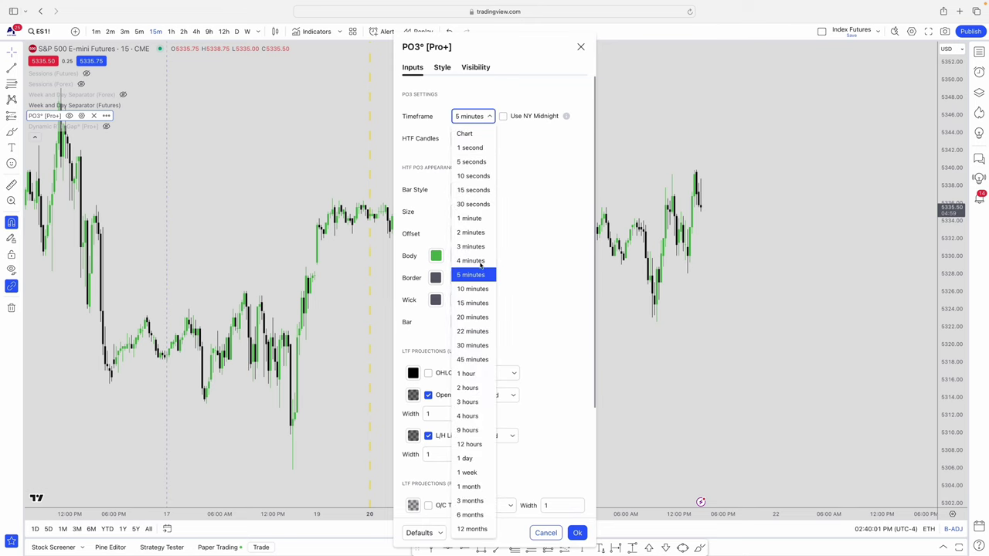
{"action": "left_click", "coordinate": [468, 459]}
{"action": "key", "text": "Return"}
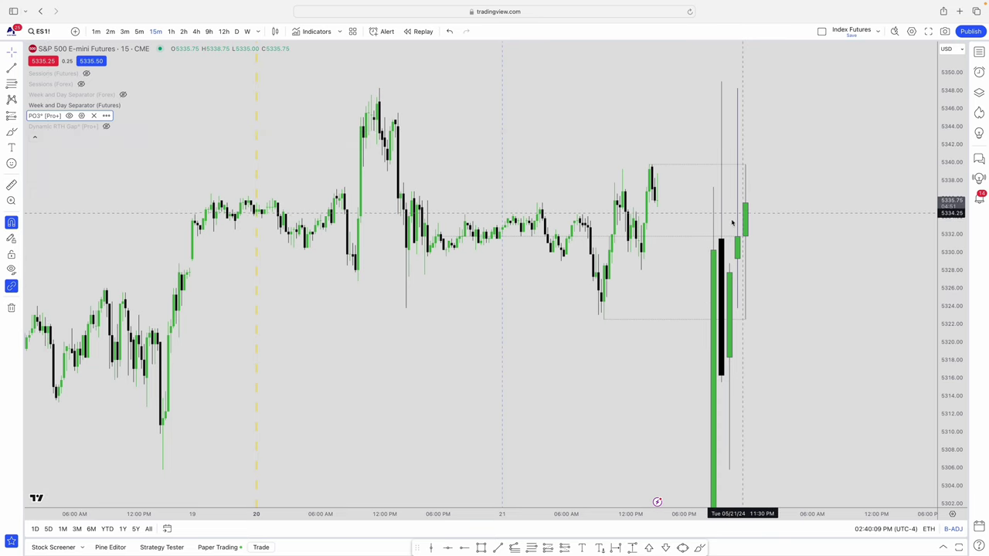
{"action": "scroll", "coordinate": [734, 247], "scroll_direction": "up", "scroll_amount": 1}
{"action": "scroll", "coordinate": [735, 246], "scroll_direction": "up", "scroll_amount": 3}
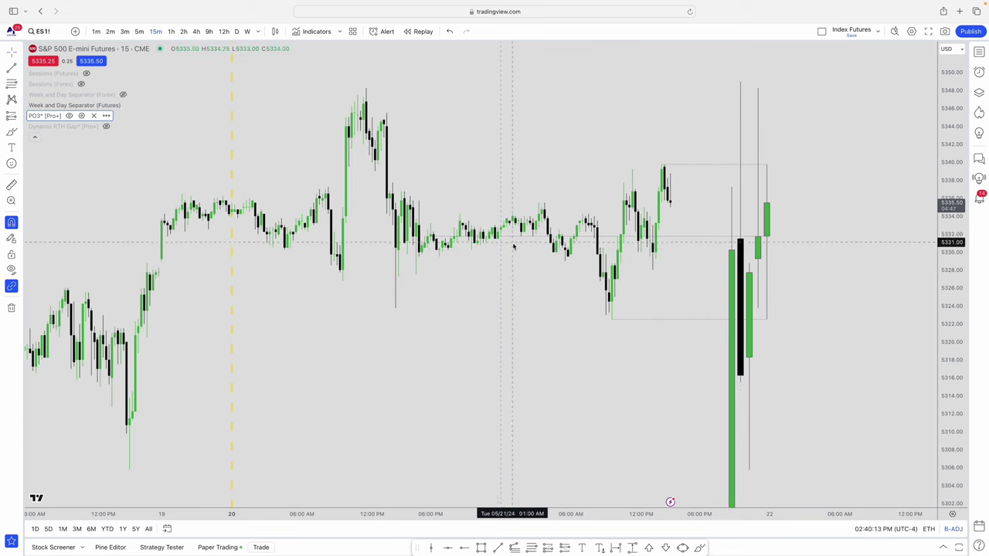
Inspect the daily PO3 [Pro+] candles beside the current price, and hide the indicator
{"action": "scroll", "coordinate": [513, 238], "scroll_direction": "left", "scroll_amount": 1}
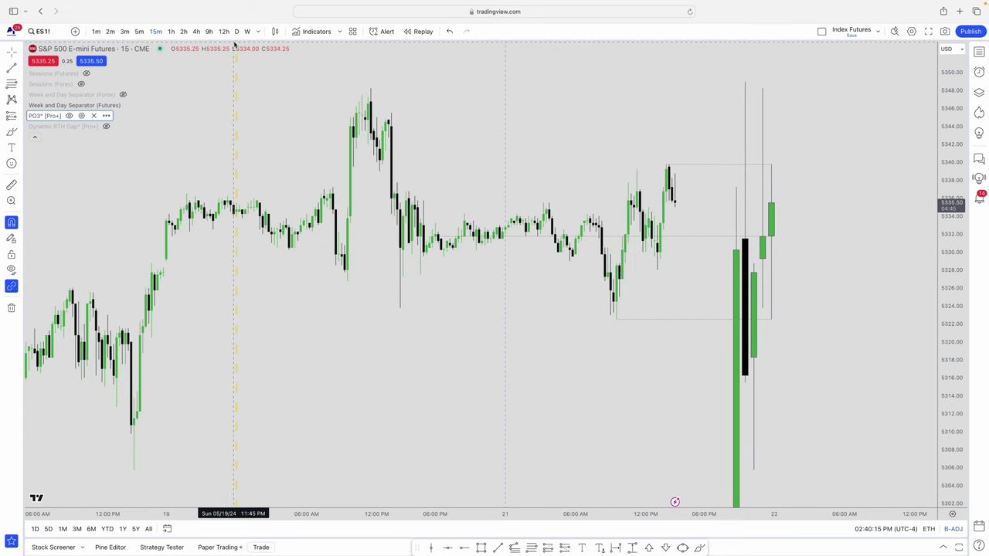
{"action": "scroll", "coordinate": [234, 44], "scroll_direction": "down", "scroll_amount": 2}
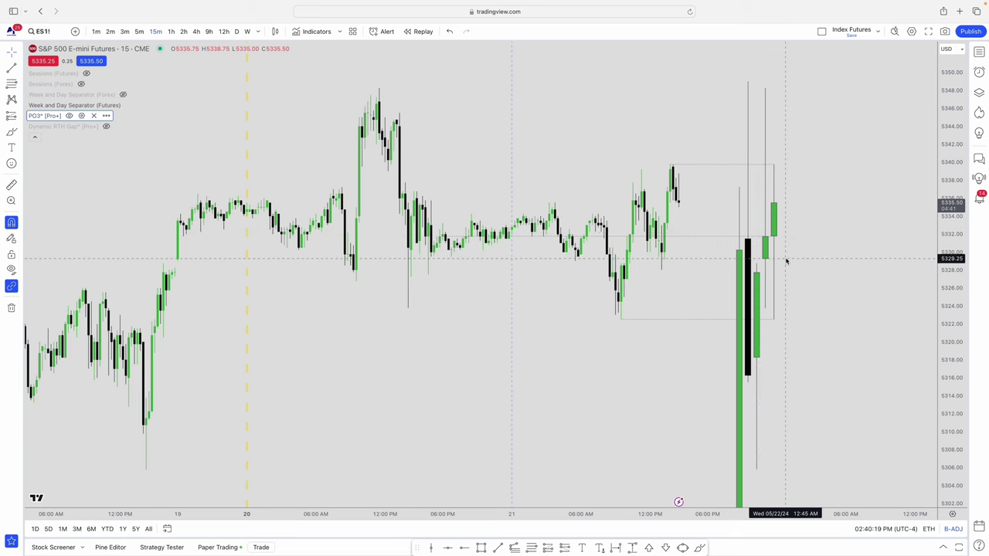
{"action": "scroll", "coordinate": [786, 261], "scroll_direction": "down", "scroll_amount": 1}
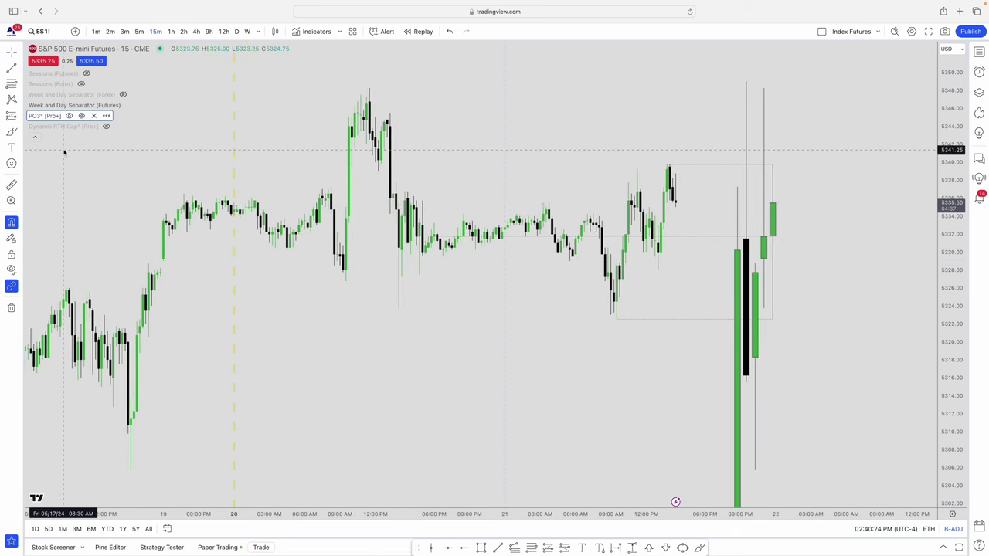
{"action": "left_click", "coordinate": [68, 115]}
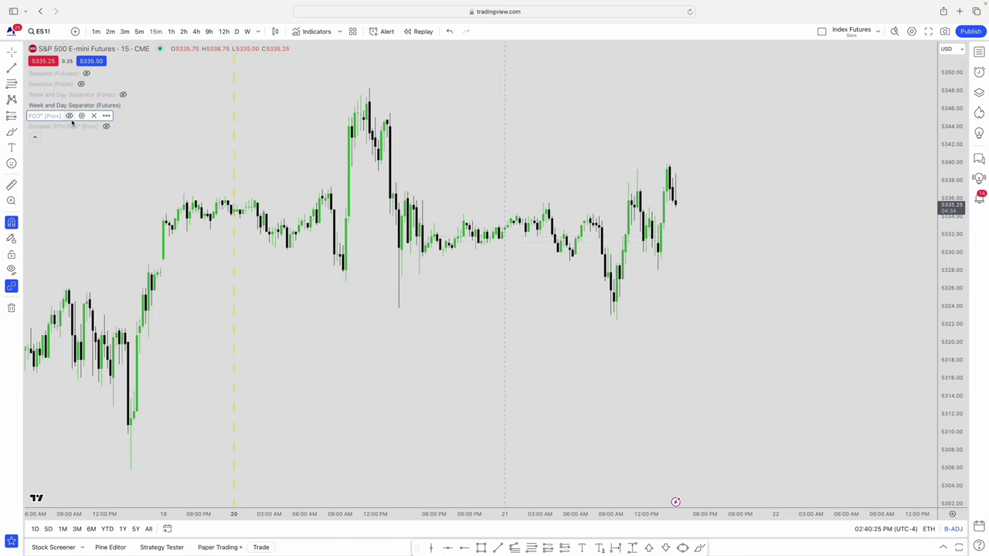
Show the Dynamic RTH Gap [Pro+] indicator, inspect its shaded gap zone, and hide it again
{"action": "left_click", "coordinate": [106, 127]}
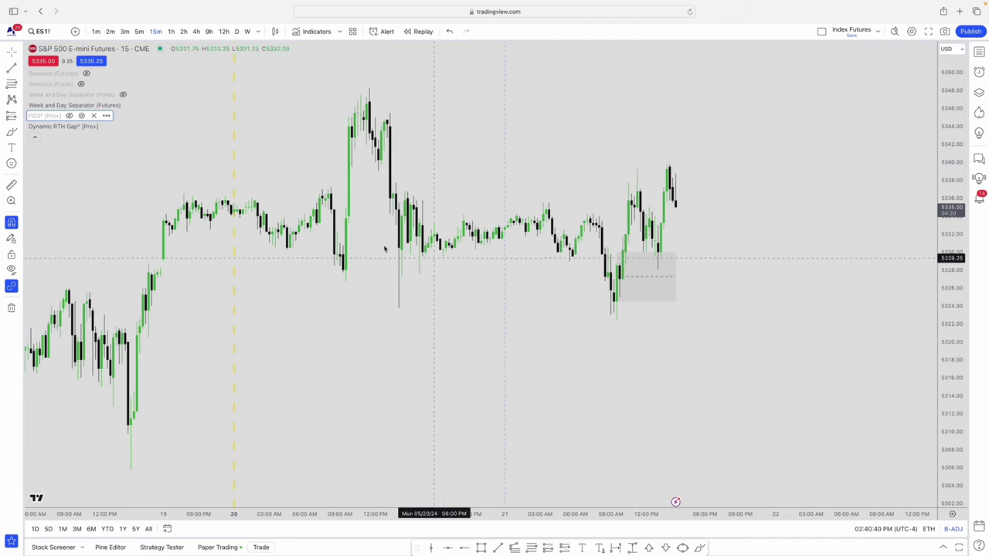
{"action": "scroll", "coordinate": [126, 153], "scroll_direction": "up", "scroll_amount": 1}
{"action": "scroll", "coordinate": [126, 152], "scroll_direction": "down", "scroll_amount": 1}
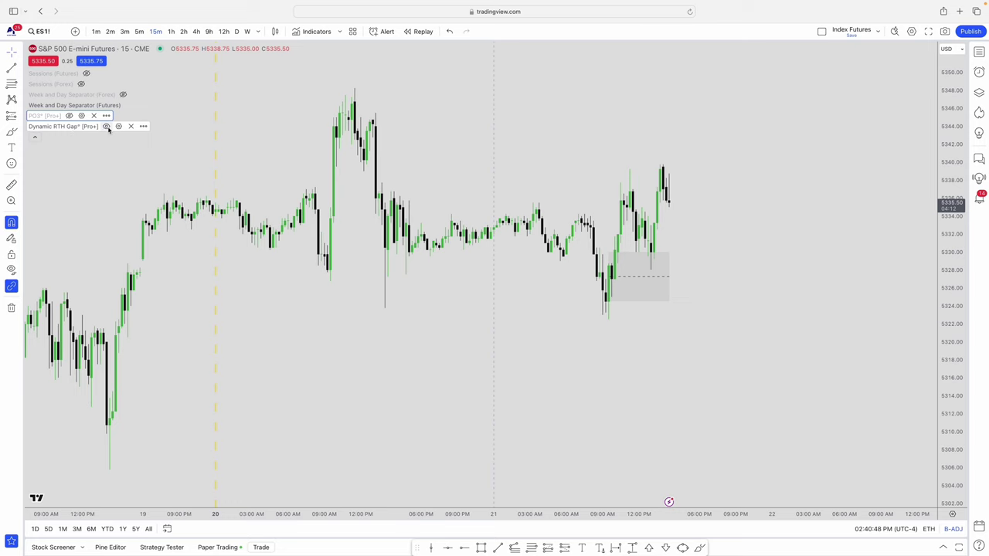
{"action": "left_click", "coordinate": [107, 127]}
Show the PO3 [Pro+] indicator once more, hide it again, and bring the latest candles toward the middle
{"action": "left_click", "coordinate": [69, 116]}
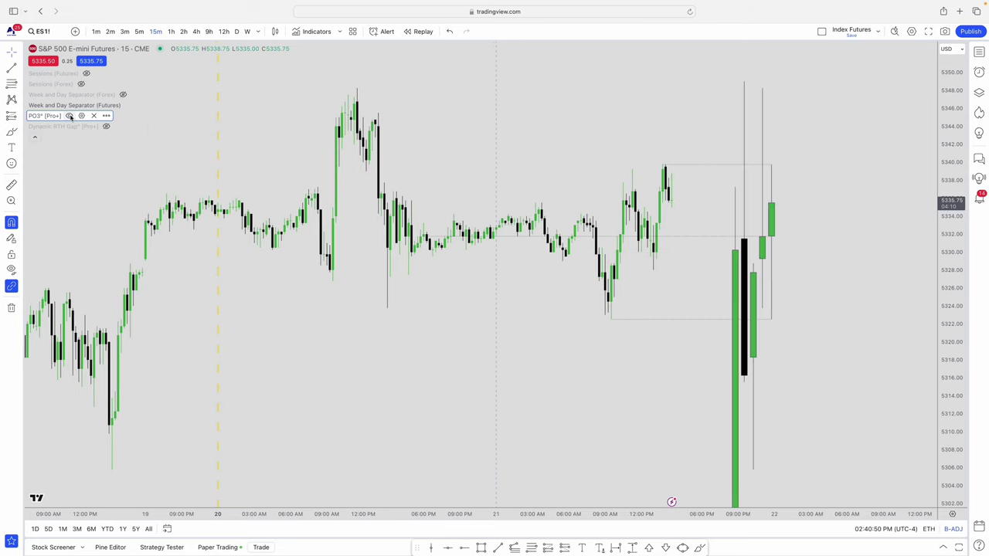
{"action": "left_click", "coordinate": [70, 116]}
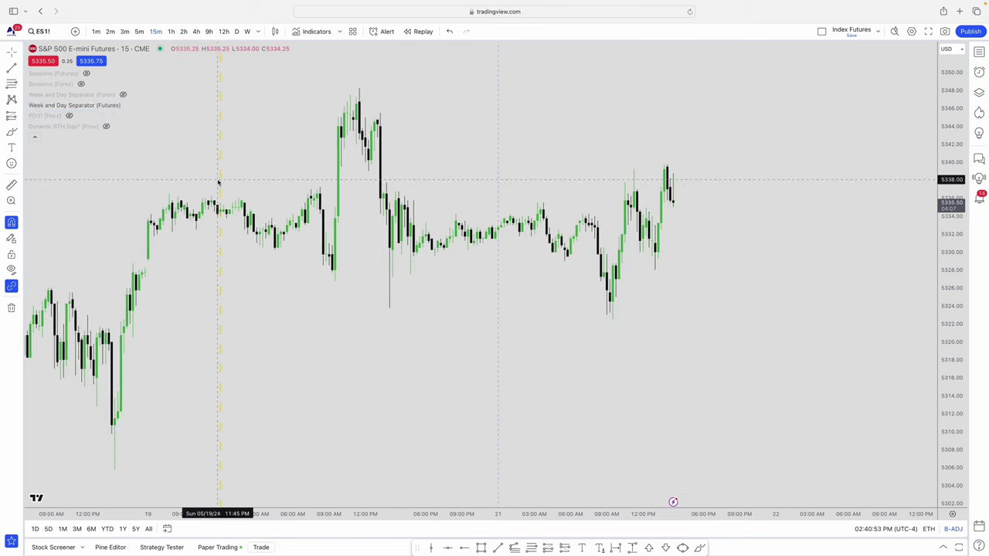
{"action": "scroll", "coordinate": [219, 182], "scroll_direction": "right", "scroll_amount": 5}
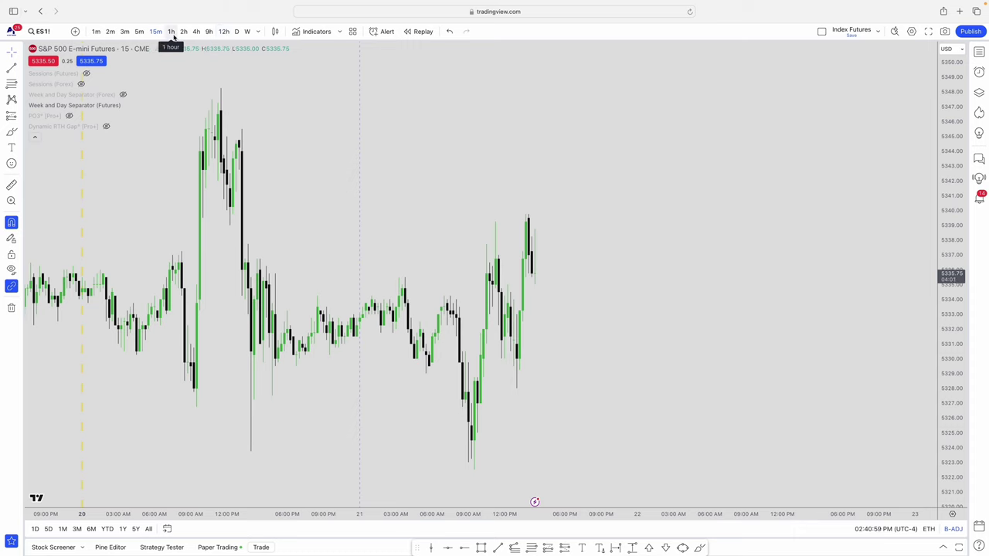
Remove the 1-minute interval from the favorite intervals and add it back
{"action": "left_click", "coordinate": [258, 33]}
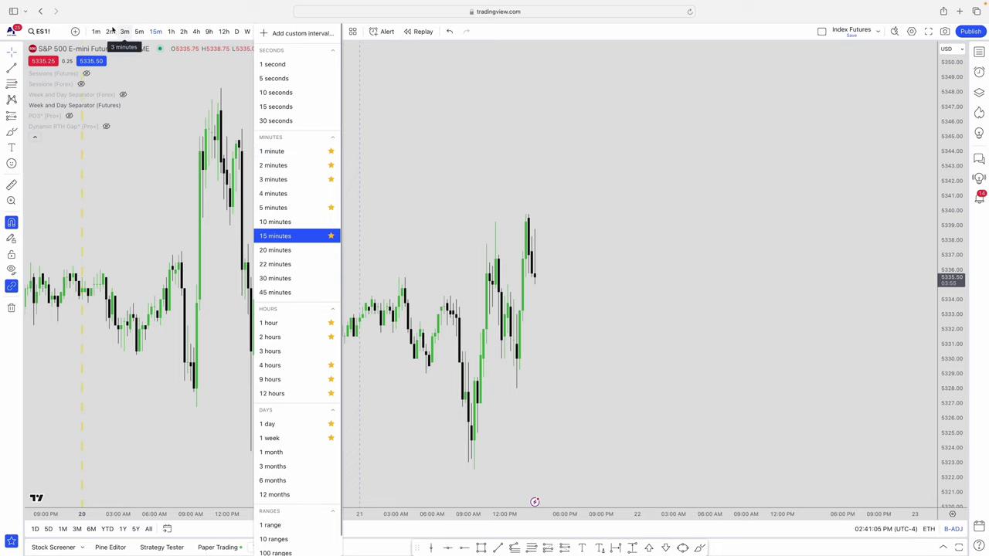
{"action": "left_click", "coordinate": [331, 151]}
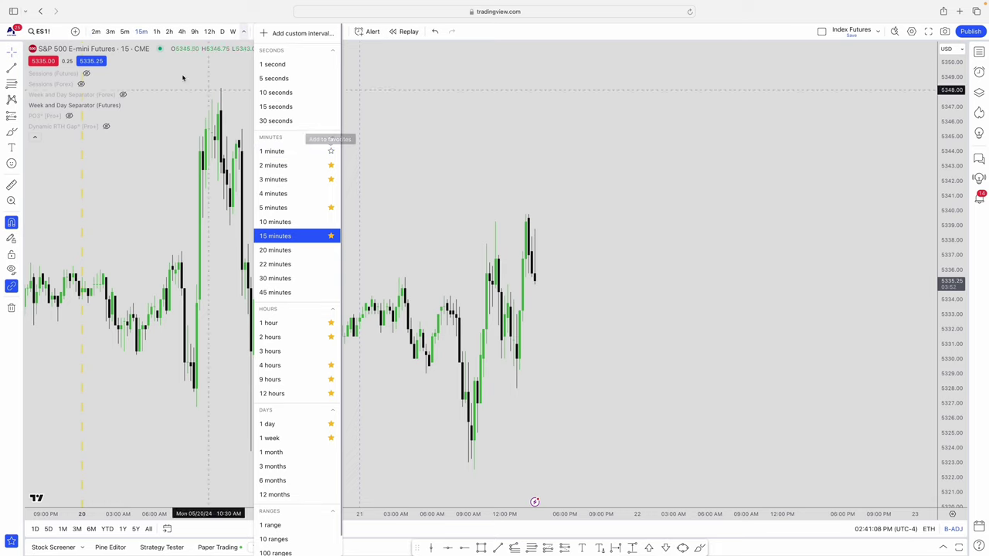
{"action": "left_click", "coordinate": [331, 150]}
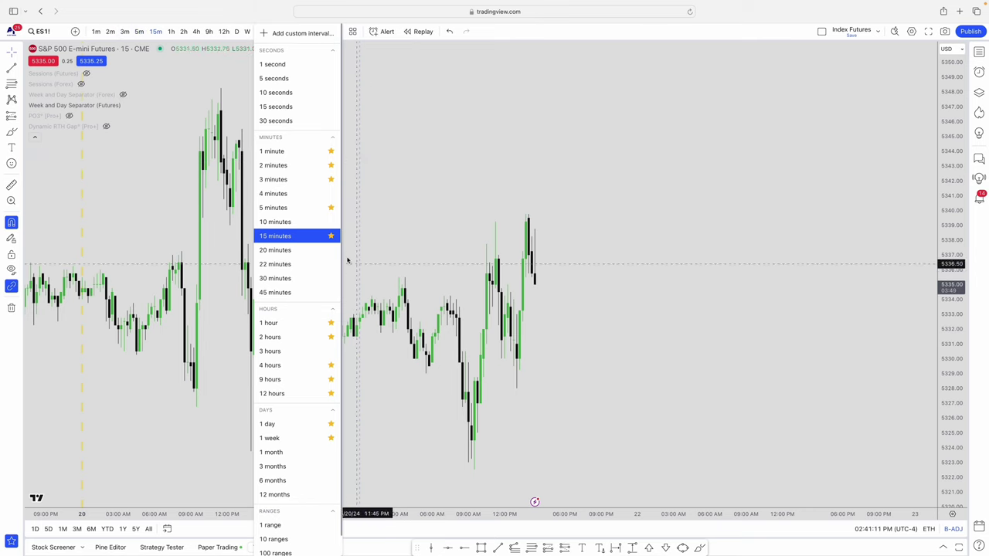
{"action": "left_click", "coordinate": [167, 95]}
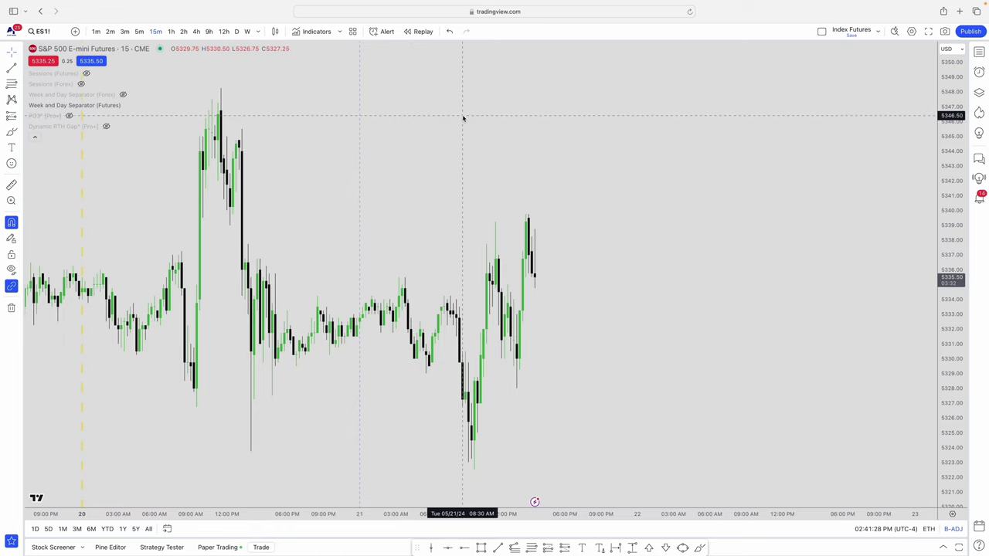
Try the chart interval entries 15 (minutes), 15S, 15W and 15M without applying any of them
{"action": "type", "text": "15"}
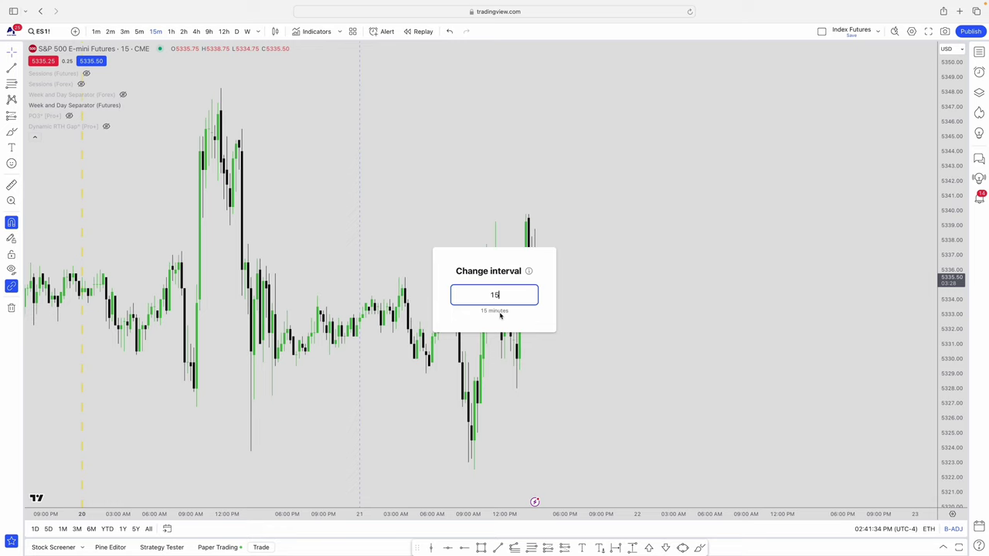
{"action": "type", "text": "S"}
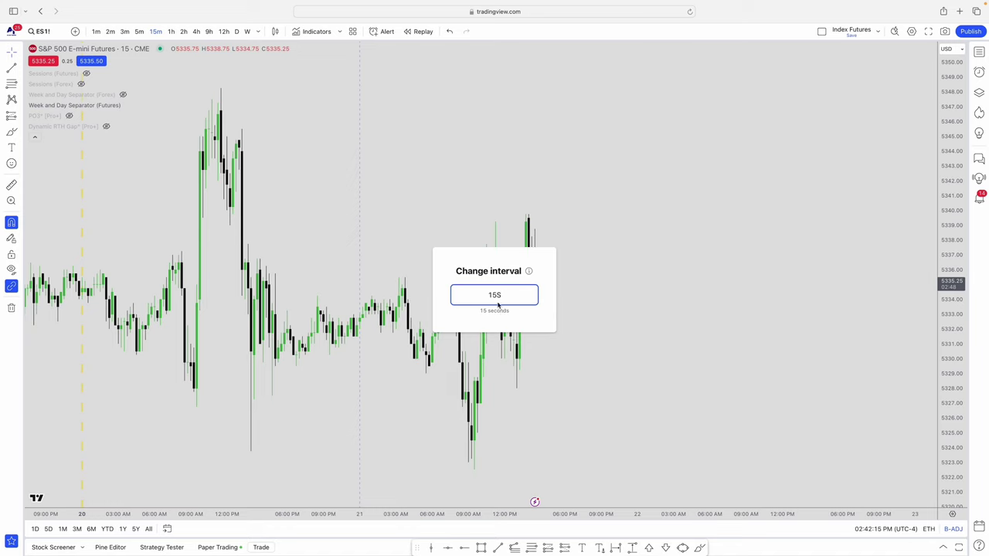
{"action": "key", "text": "BackSpace"}
{"action": "type", "text": "W"}
{"action": "key", "text": "BackSpace"}
{"action": "type", "text": "M"}
{"action": "key", "text": "BackSpace"}
{"action": "key", "text": "BackSpace"}
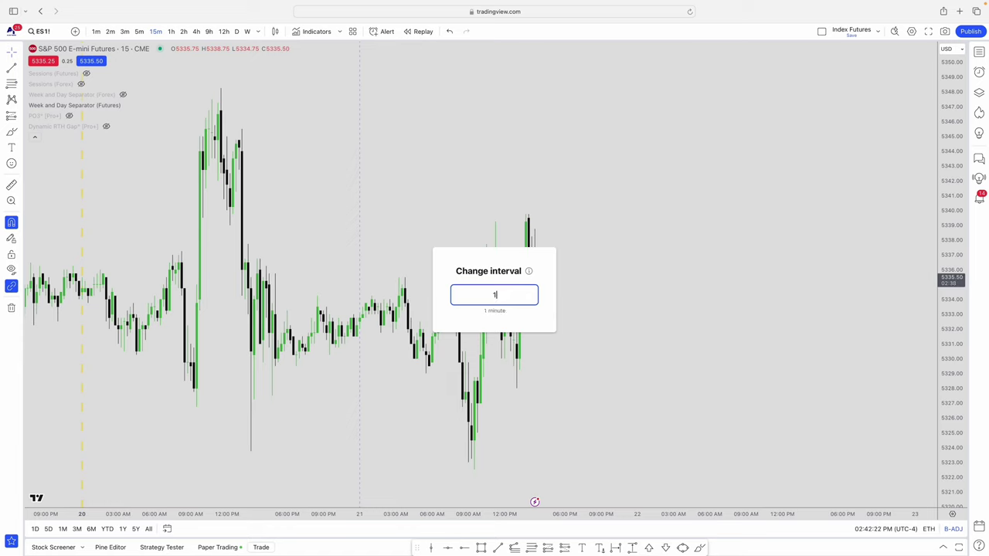
Try the chart interval entries 1M, 10S and 1D, and cancel the interval change
{"action": "type", "text": "M"}
{"action": "key", "text": "BackSpace"}
{"action": "type", "text": "0S"}
{"action": "key", "text": "BackSpace"}
{"action": "key", "text": "BackSpace"}
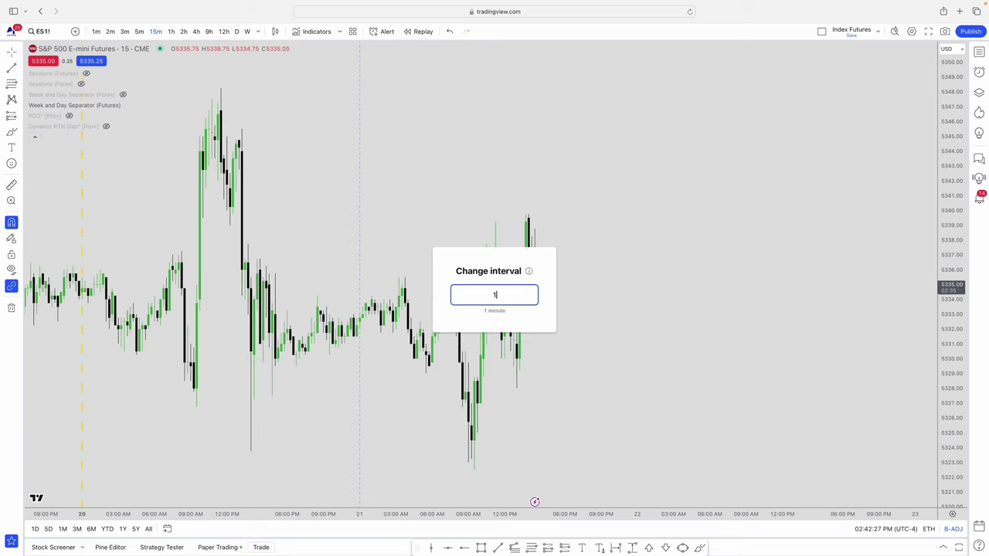
{"action": "type", "text": "D"}
{"action": "key", "text": "BackSpace"}
{"action": "key", "text": "BackSpace"}
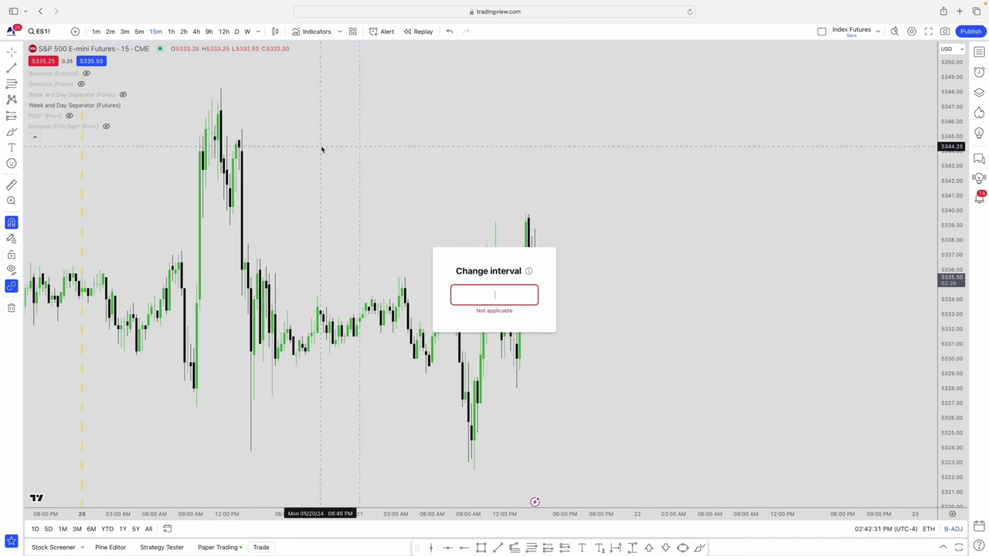
{"action": "key", "text": "Escape"}
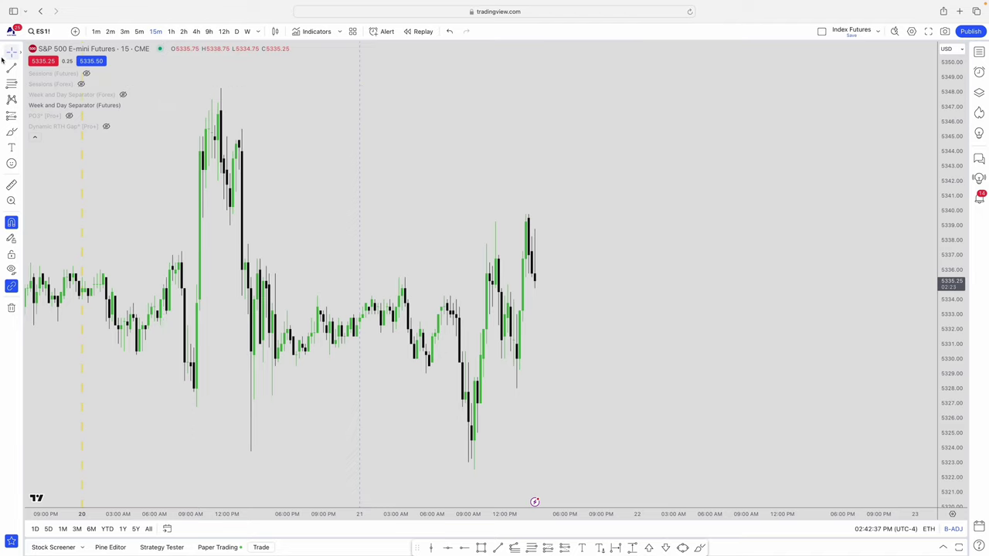
Review the favorited line, projection and measuring tools, and shift the favorite drawing tools bar sideways
{"action": "left_click", "coordinate": [21, 68]}
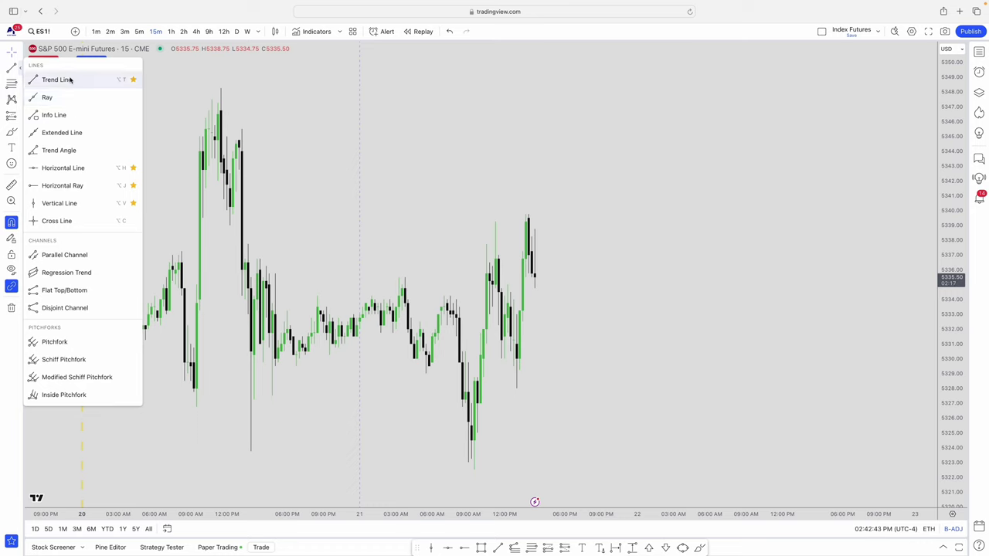
{"action": "left_click", "coordinate": [133, 79]}
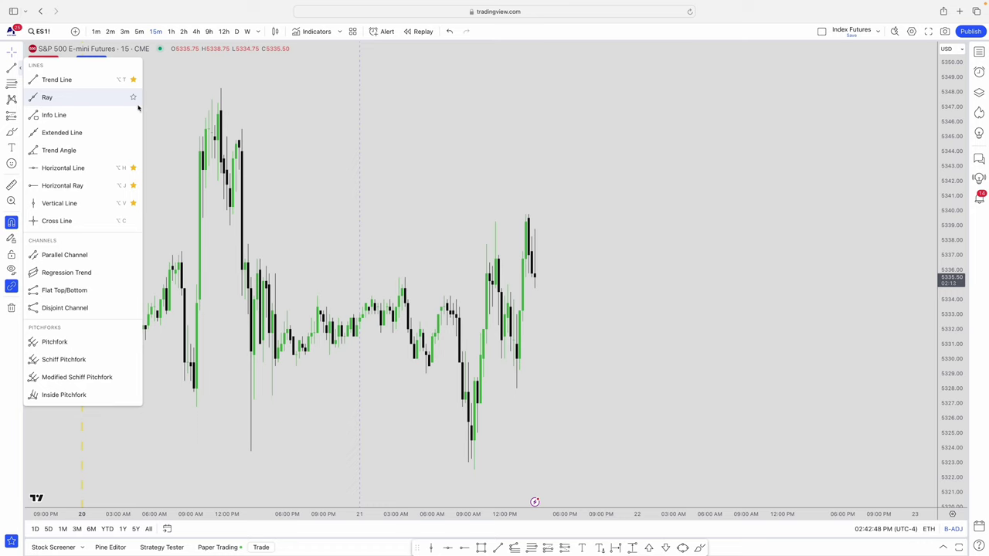
{"action": "mouse_move", "coordinate": [416, 548]}
{"action": "left_mouse_down"}
{"action": "mouse_move", "coordinate": [347, 423]}
{"action": "mouse_move", "coordinate": [327, 444]}
{"action": "mouse_move", "coordinate": [353, 452]}
{"action": "mouse_move", "coordinate": [322, 547]}
{"action": "left_mouse_up"}
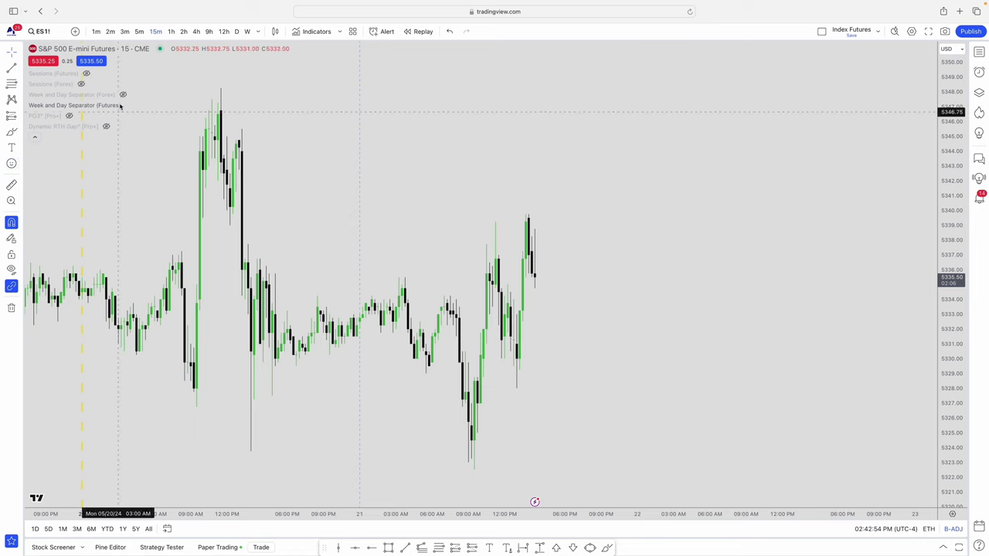
{"action": "left_click", "coordinate": [19, 115]}
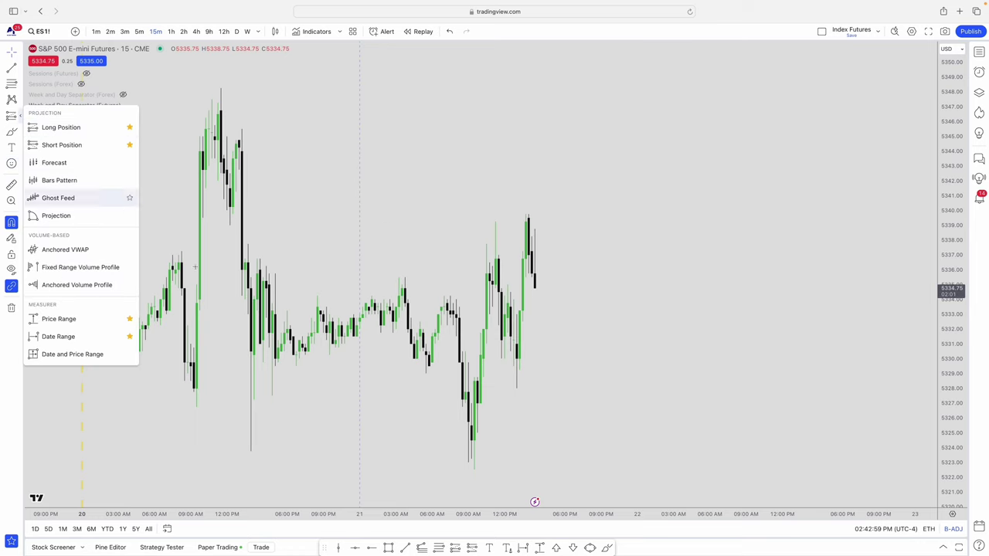
{"action": "left_click", "coordinate": [324, 155]}
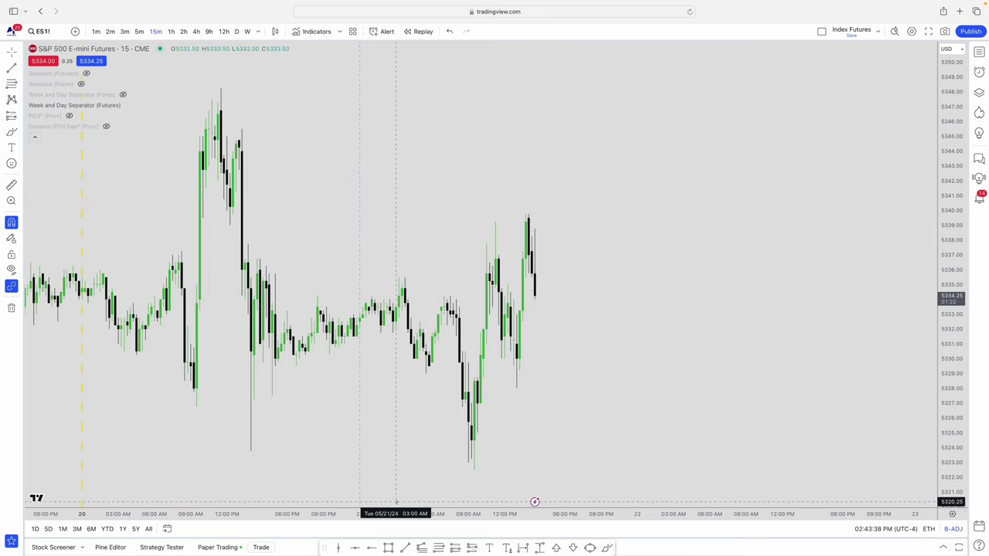
Place a vertical line on the chart at Tue 05/21/24 07:45 AM and view its line style options
{"action": "left_click", "coordinate": [339, 547]}
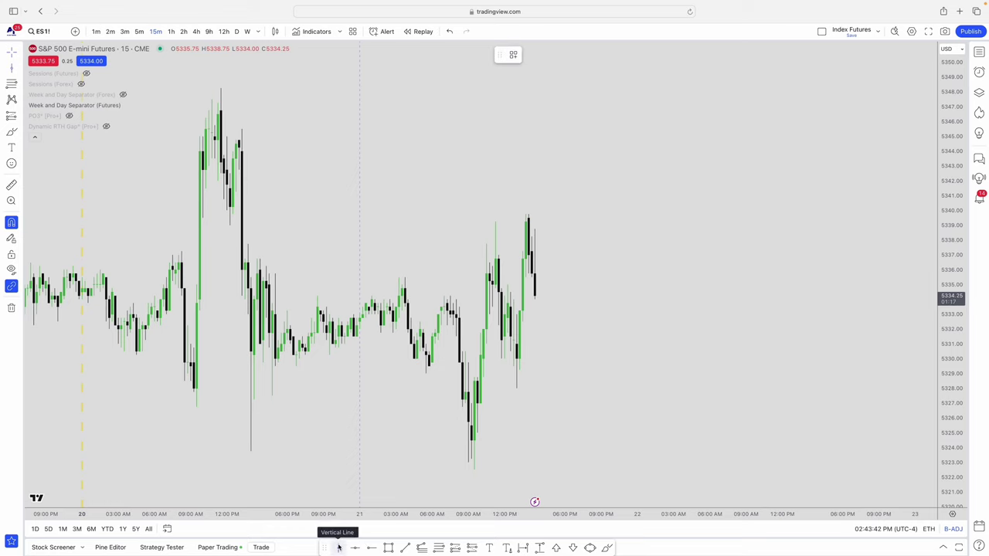
{"action": "left_click", "coordinate": [455, 123]}
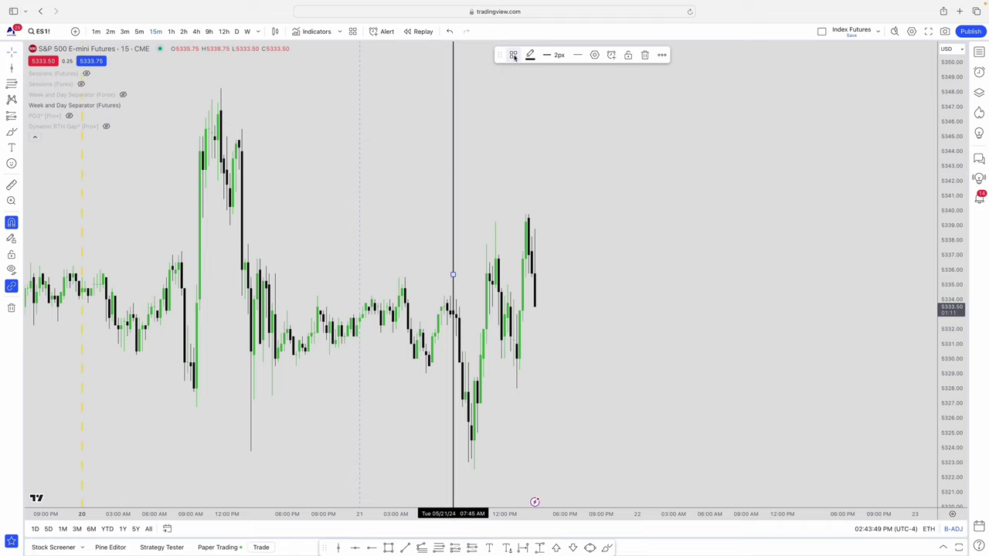
{"action": "left_click", "coordinate": [578, 55]}
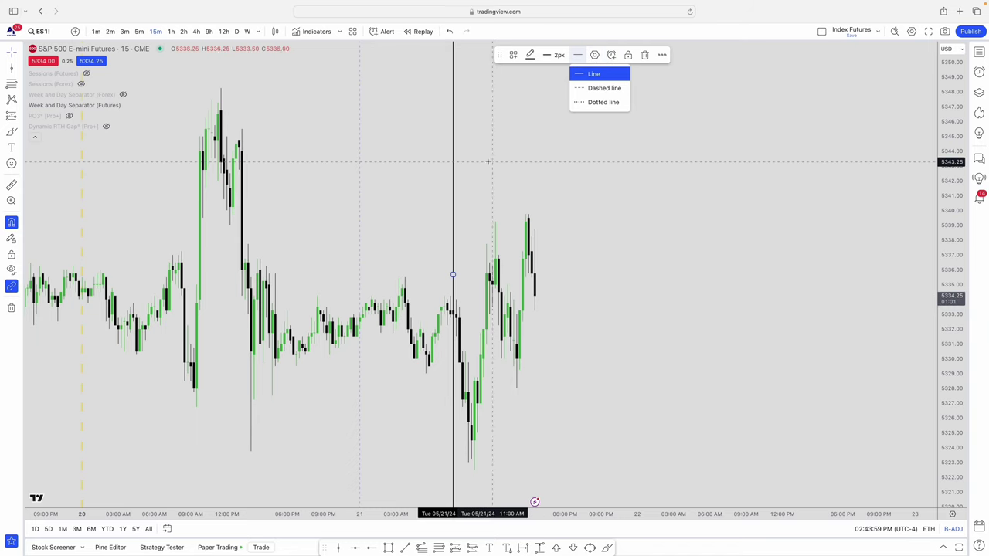
Move the vertical line past the latest candle to Tue 05/21/24 09:15 PM
{"action": "scroll", "coordinate": [462, 159], "scroll_direction": "down", "scroll_amount": 2}
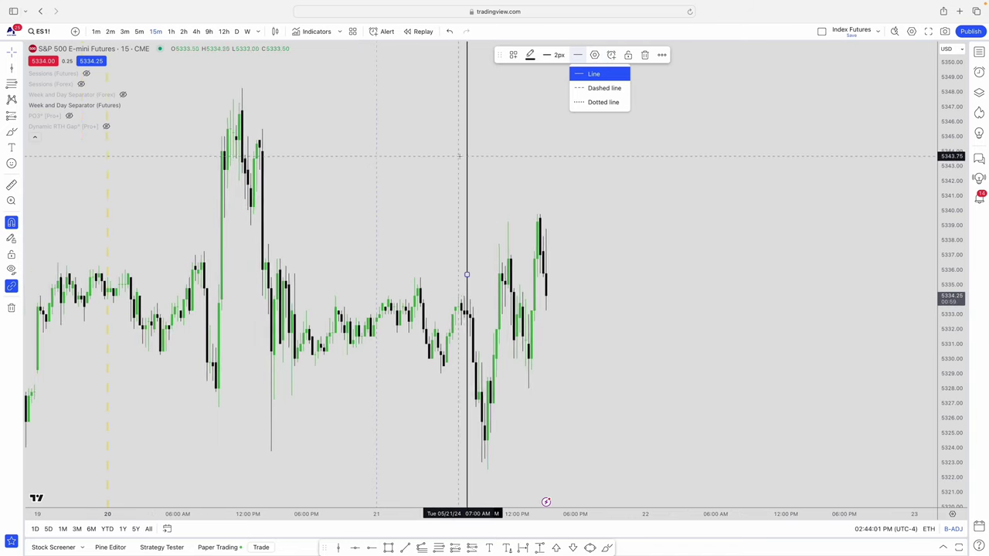
{"action": "left_click_drag", "start_coordinate": [467, 158], "coordinate": [612, 166]}
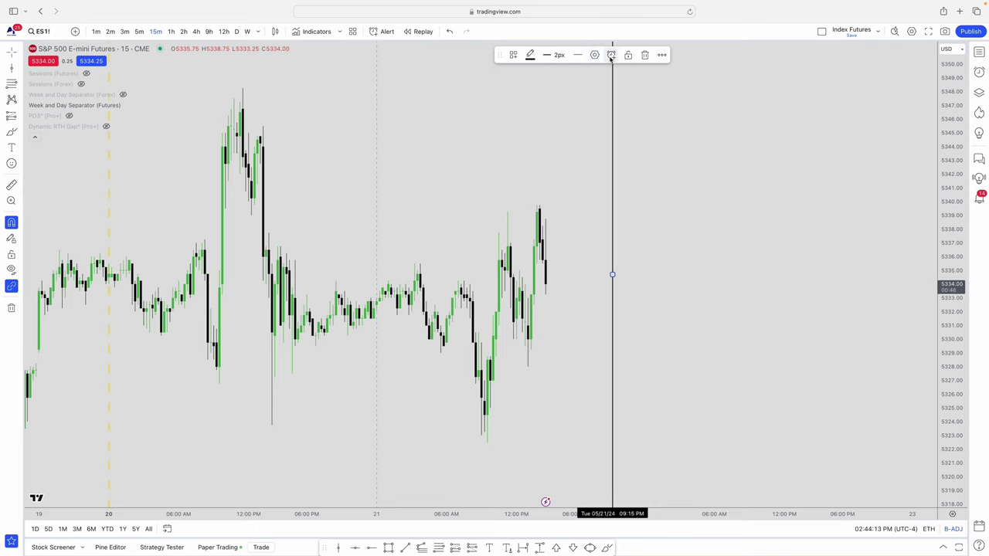
{"action": "scroll", "coordinate": [670, 128], "scroll_direction": "left", "scroll_amount": 1}
{"action": "scroll", "coordinate": [671, 127], "scroll_direction": "left", "scroll_amount": 2}
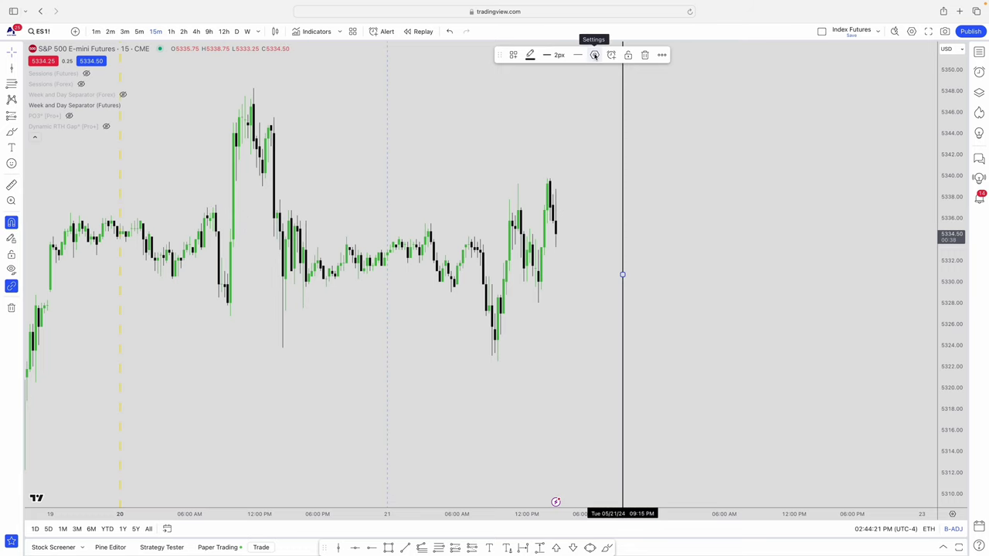
Add the text "9:15 start" to the vertical line and view its vertical text alignment options
{"action": "double_click", "coordinate": [623, 105]}
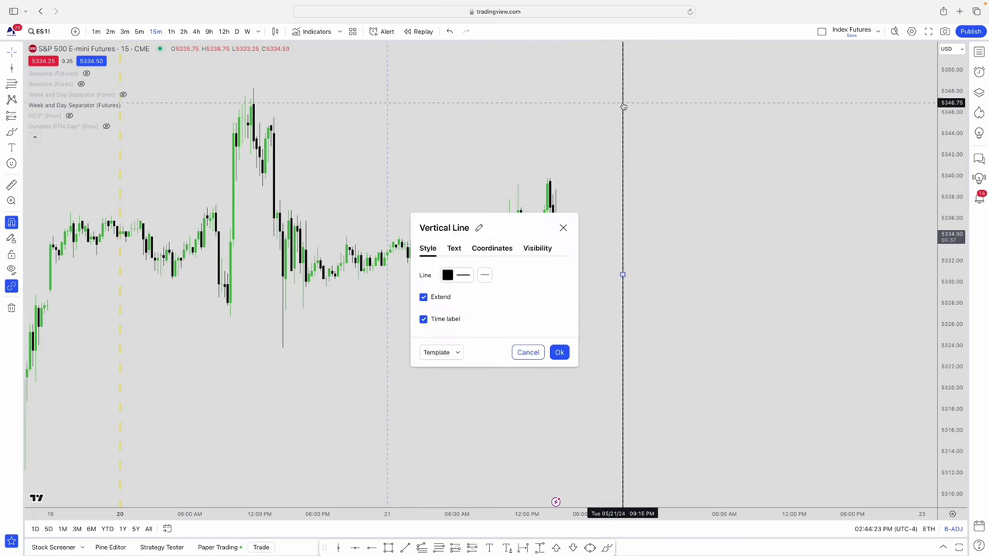
{"action": "left_click", "coordinate": [455, 249]}
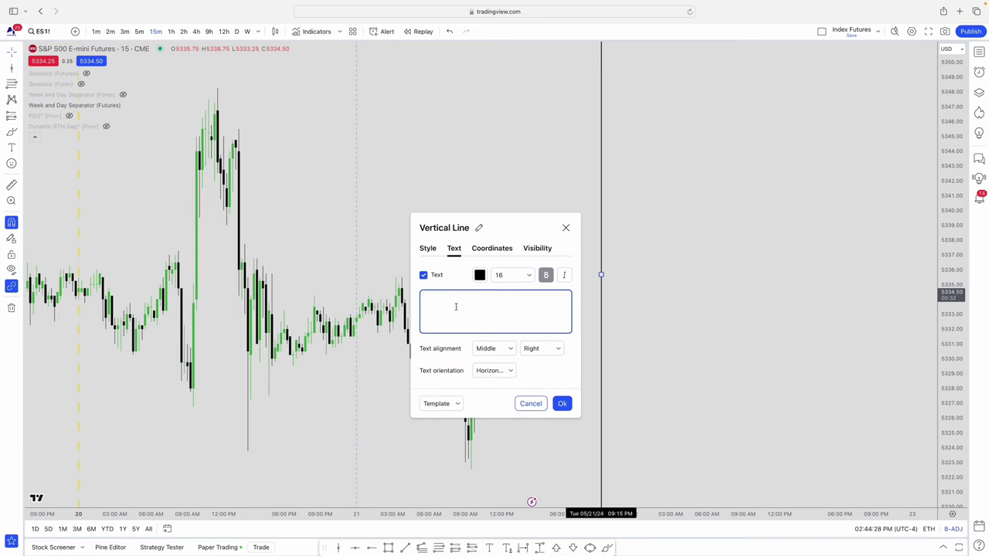
{"action": "type", "text": "9:15 start"}
{"action": "left_click", "coordinate": [501, 349]}
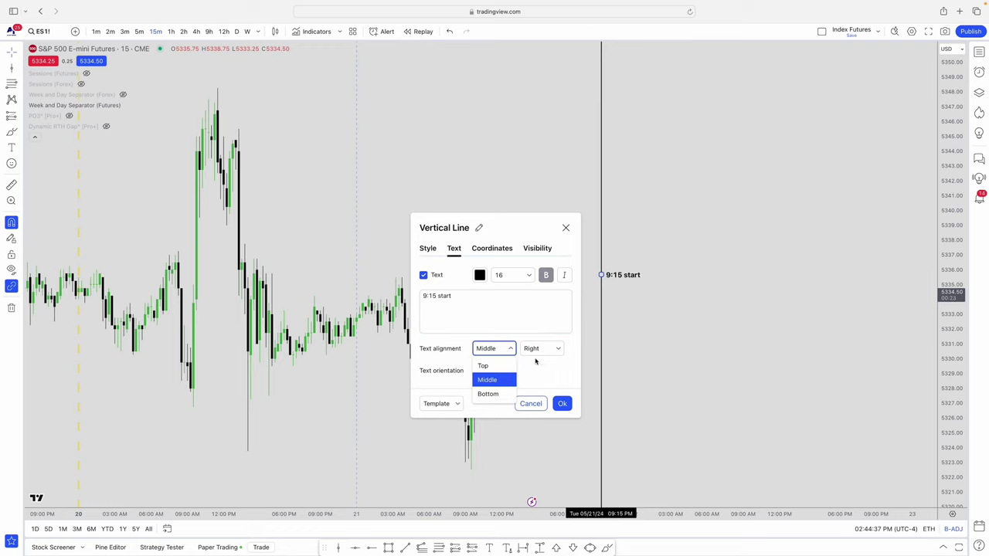
{"action": "left_click", "coordinate": [554, 374]}
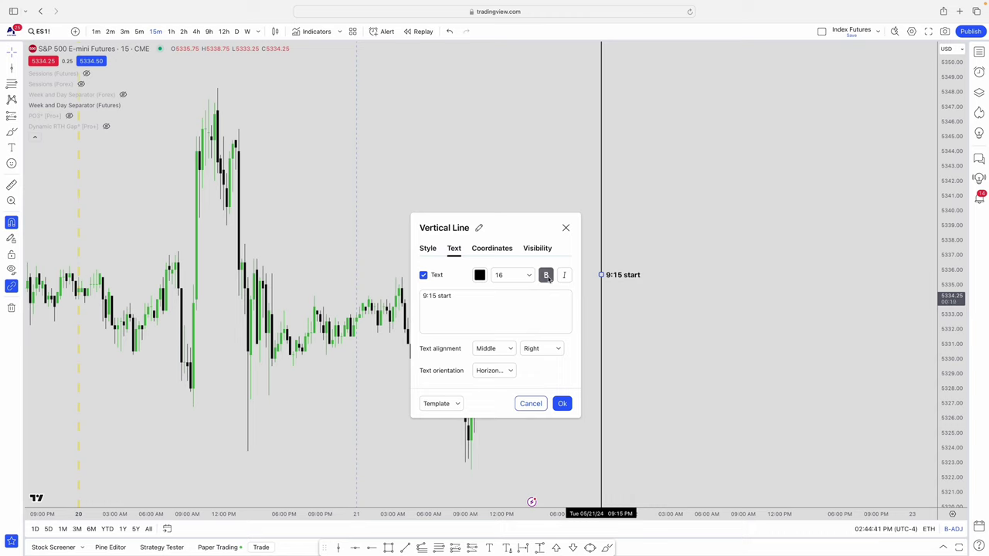
View the vertical line's coordinates, and turn off its visibility on hours, days, weeks, months and ranges
{"action": "left_click", "coordinate": [504, 249]}
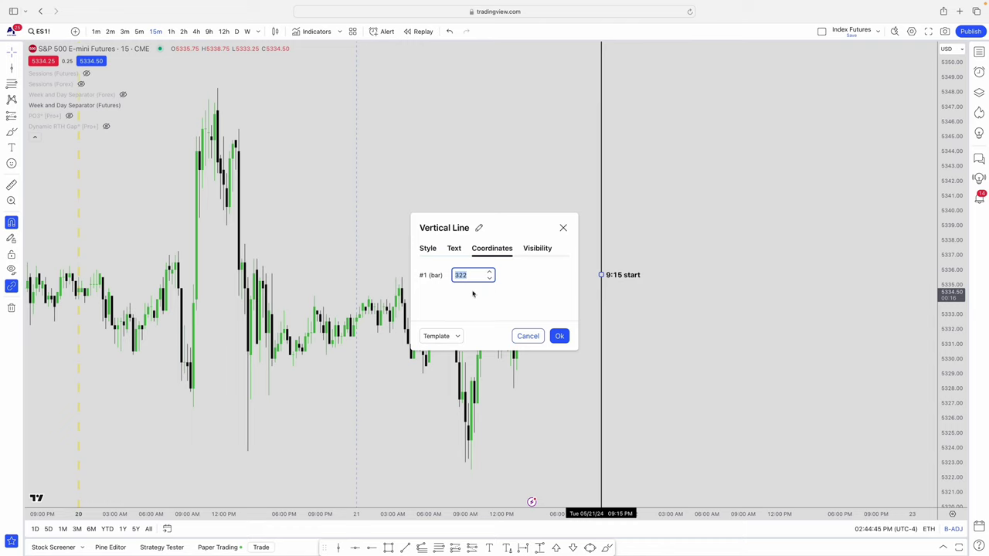
{"action": "left_click", "coordinate": [536, 249]}
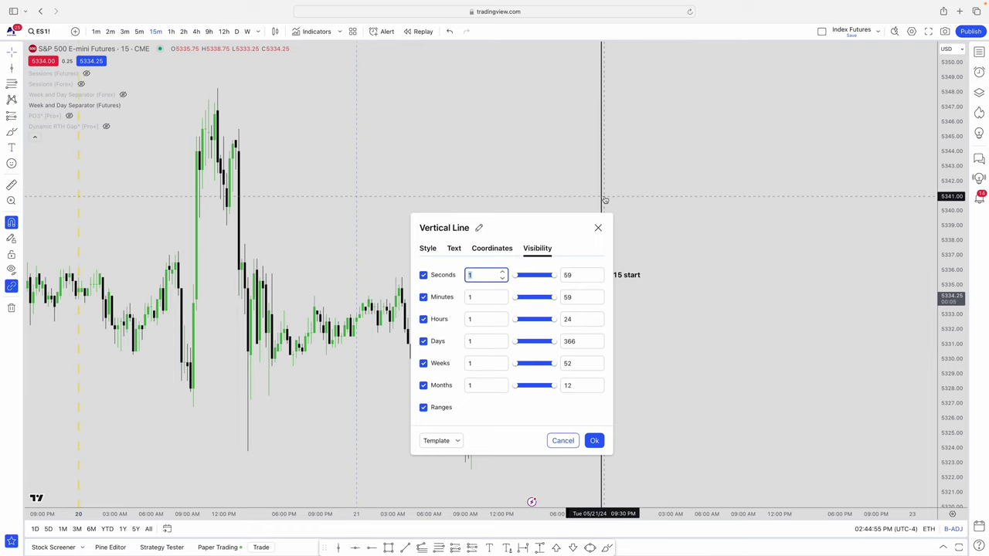
{"action": "left_click", "coordinate": [423, 319]}
{"action": "left_click", "coordinate": [423, 341]}
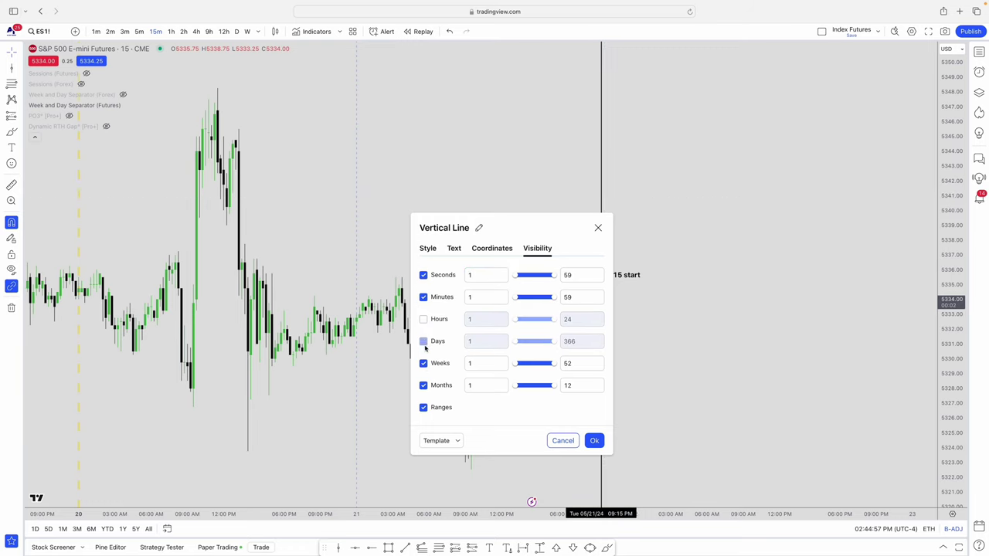
{"action": "left_click", "coordinate": [423, 385]}
{"action": "left_click", "coordinate": [423, 407]}
{"action": "left_click", "coordinate": [423, 363]}
Set the vertical line's maximum minutes visibility to 5 and turn off its visibility on seconds
{"action": "left_click", "coordinate": [553, 297]}
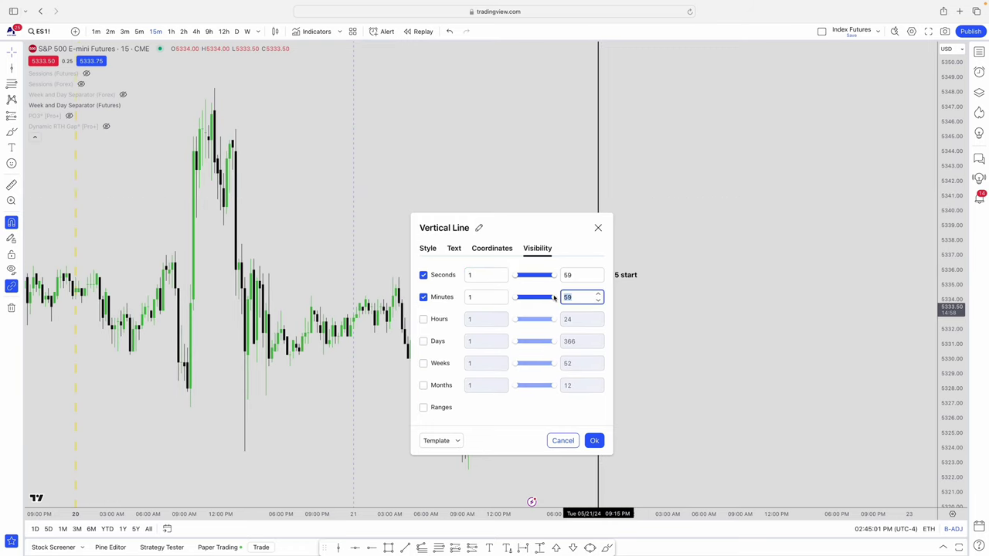
{"action": "type", "text": "5"}
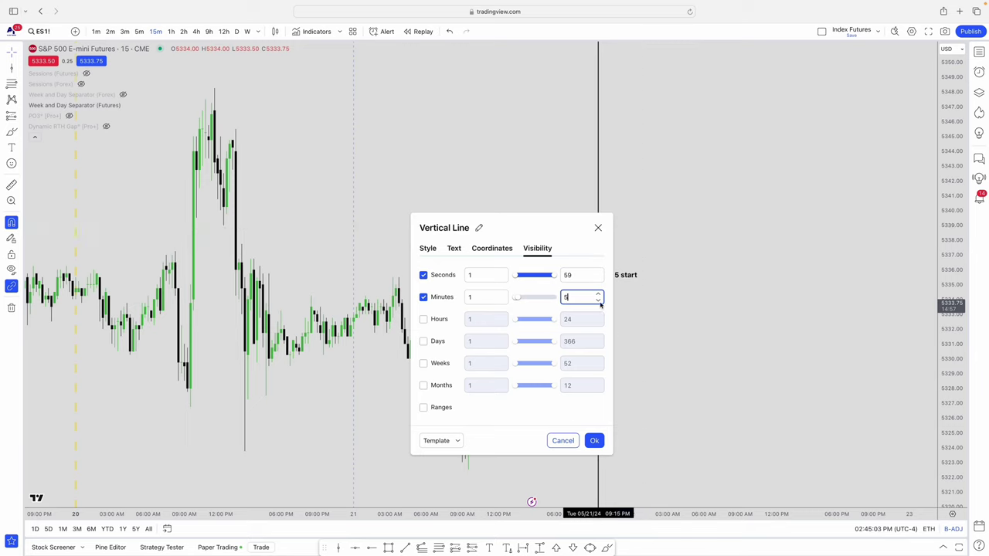
{"action": "left_click", "coordinate": [423, 275]}
Set the vertical line's minutes visibility range to 5 to 15, and cancel the line settings
{"action": "double_click", "coordinate": [475, 296]}
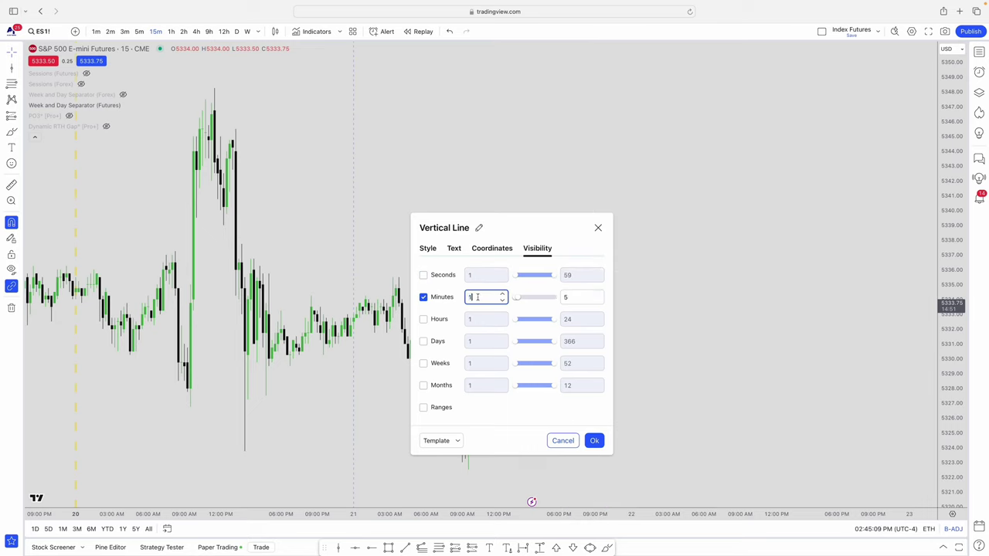
{"action": "type", "text": "5"}
{"action": "left_click_drag", "start_coordinate": [515, 237], "coordinate": [324, 209]}
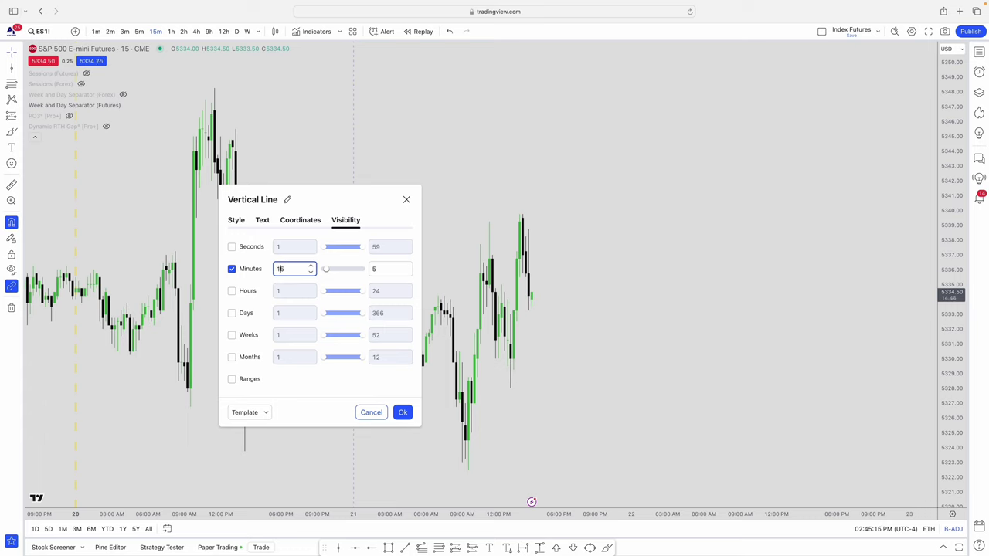
{"action": "key", "text": "Tab"}
{"action": "type", "text": "15"}
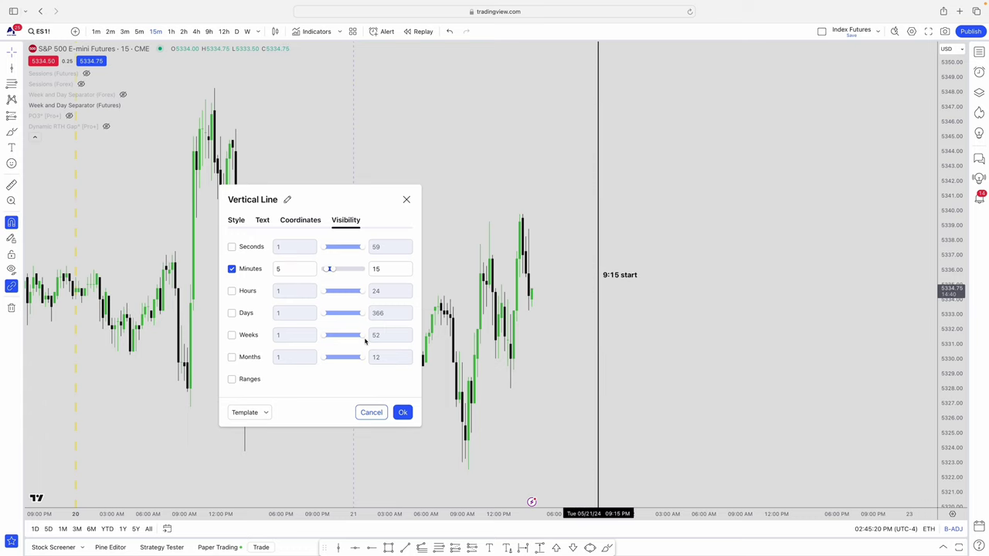
{"action": "left_click", "coordinate": [361, 413]}
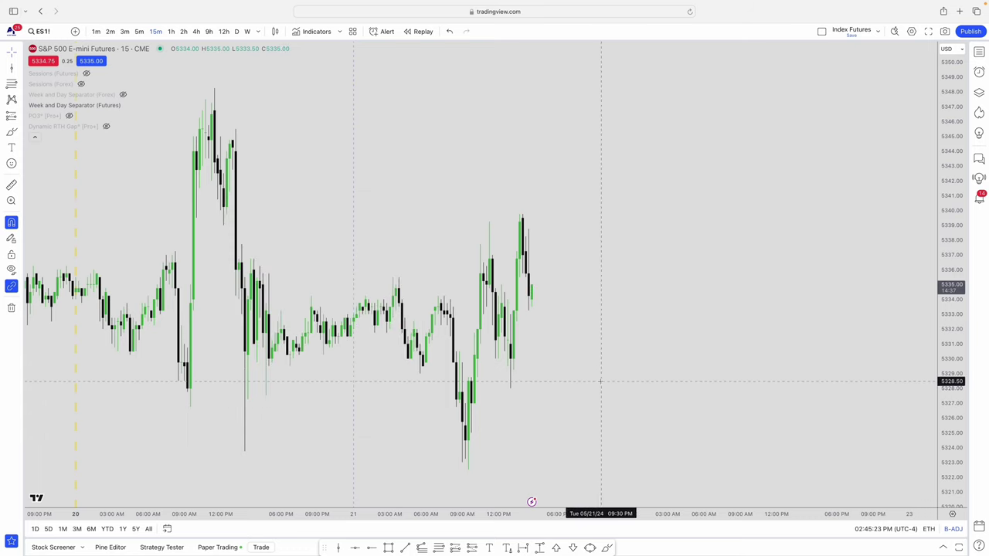
Place a horizontal line across the chart at 5346.00, and delete it
{"action": "left_click", "coordinate": [369, 549]}
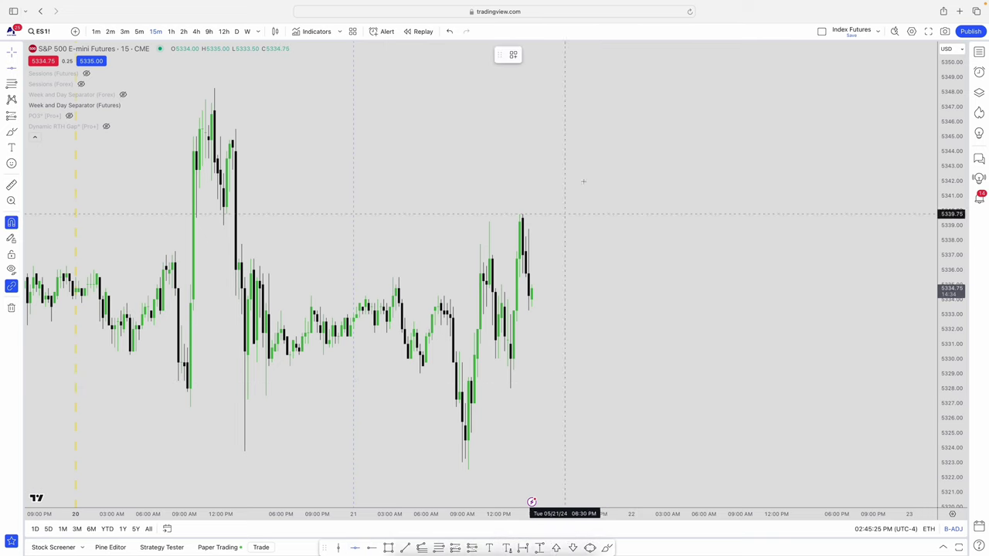
{"action": "left_click", "coordinate": [544, 122]}
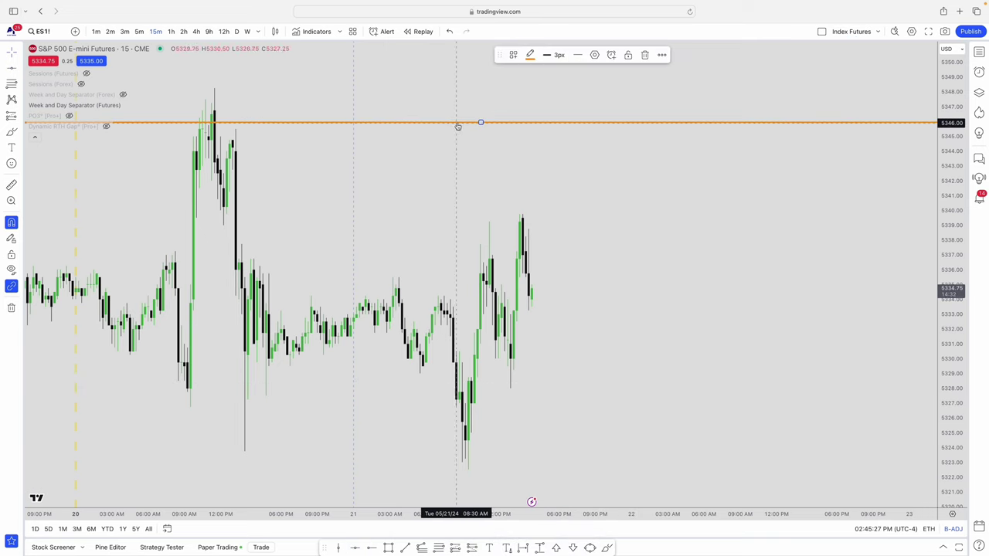
{"action": "key", "text": "Delete"}
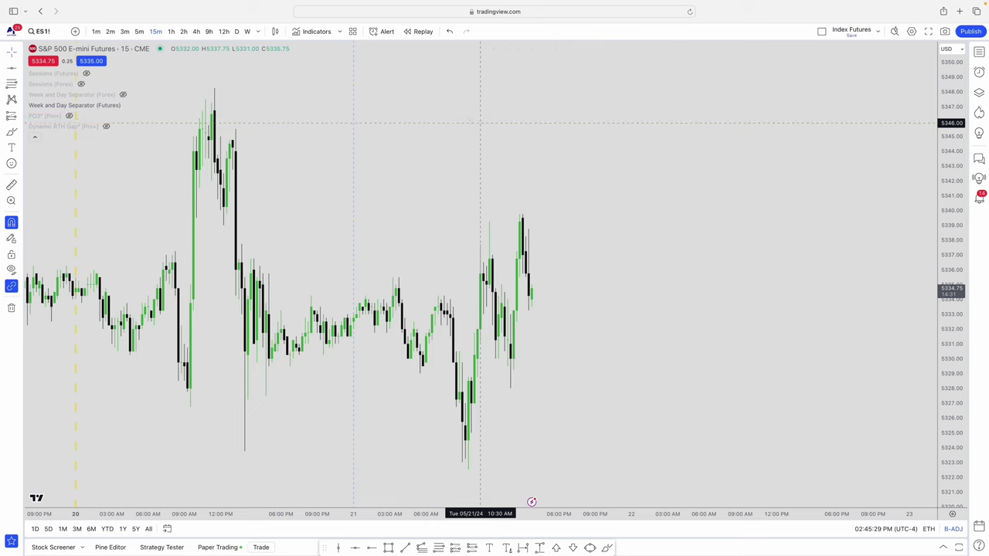
Collapse the list of indicators in the chart legend
{"action": "scroll", "coordinate": [46, 141], "scroll_direction": "left", "scroll_amount": 2}
{"action": "left_click", "coordinate": [34, 140]}
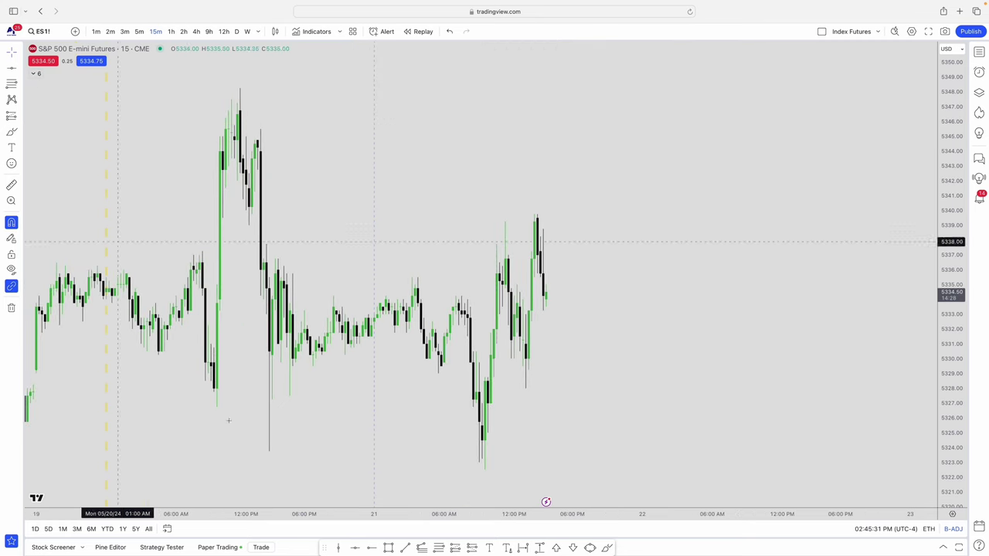
Try horizontal rays from the 5339.75 high at 01:45 PM and the 5339.25 high at 11:15 AM on 05/21/24, and remove both
{"action": "scroll", "coordinate": [540, 210], "scroll_direction": "left", "scroll_amount": 1}
{"action": "left_click", "coordinate": [541, 209]}
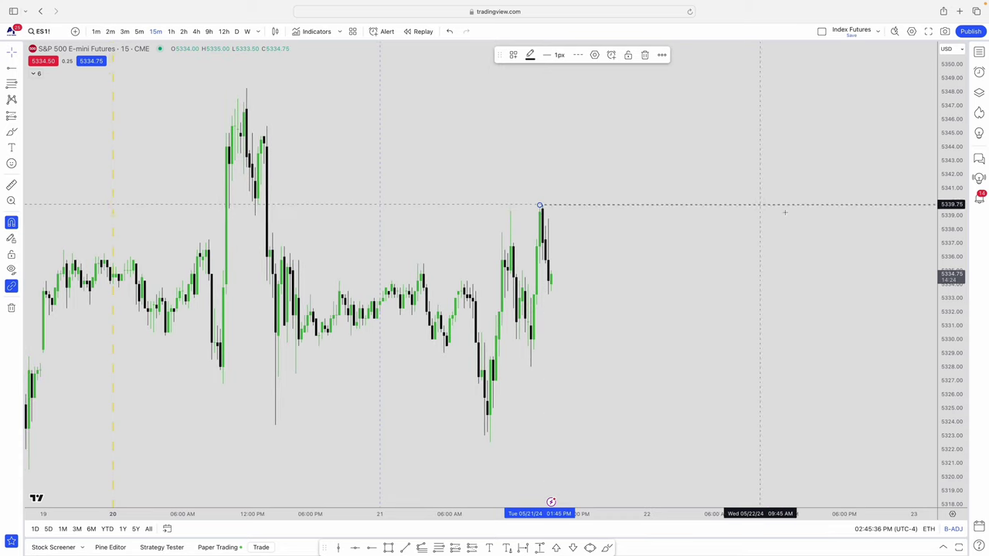
{"action": "key", "text": "Escape"}
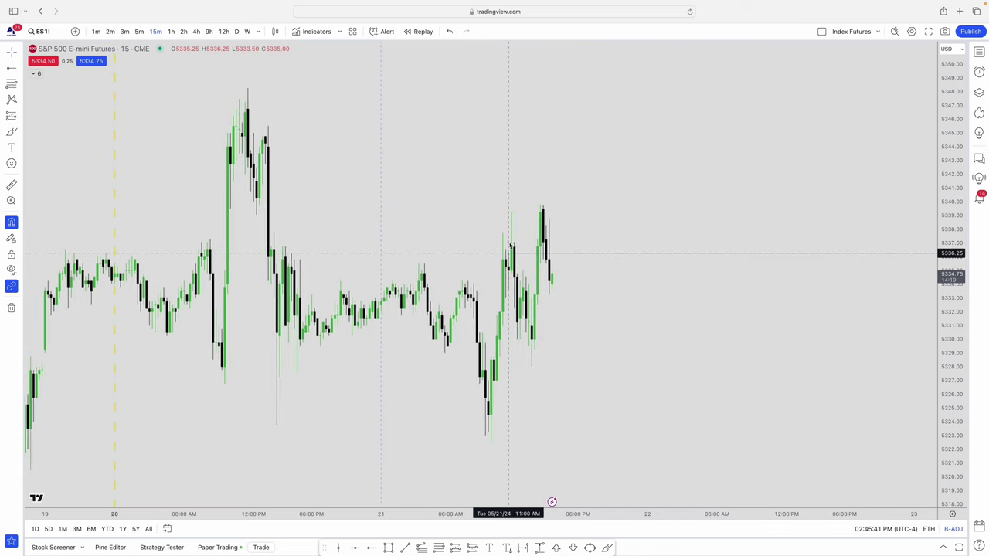
{"action": "left_click", "coordinate": [510, 214]}
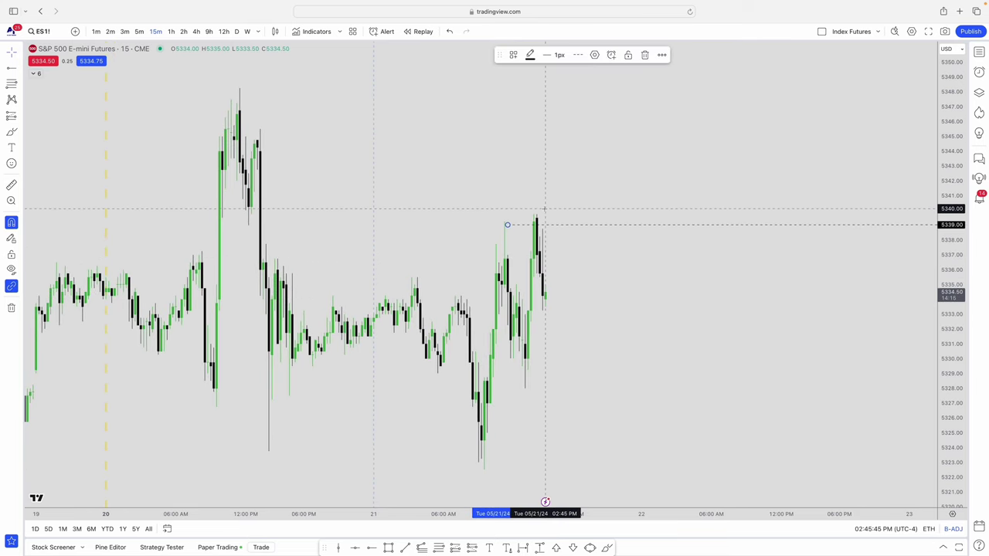
{"action": "left_click_drag", "start_coordinate": [508, 225], "coordinate": [503, 222]}
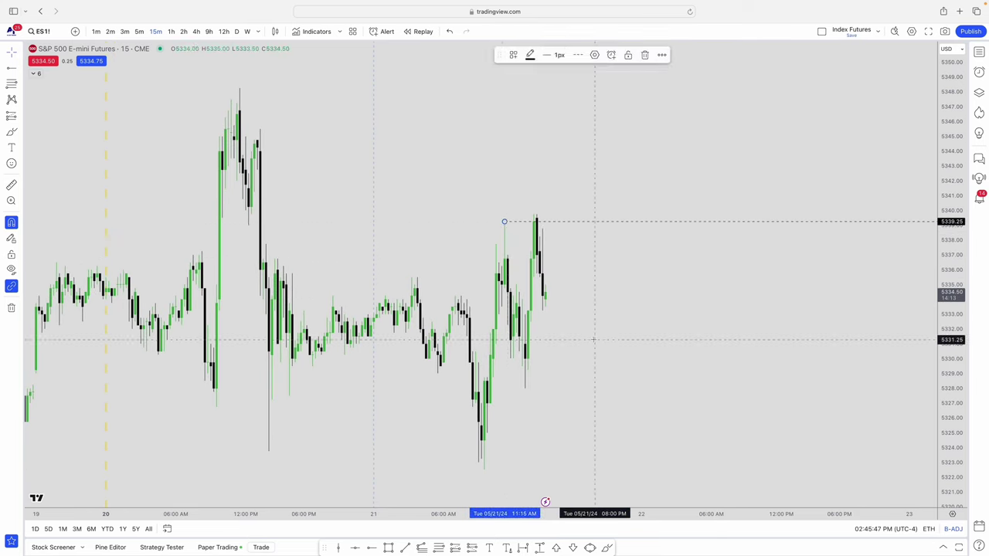
{"action": "key", "text": "Delete"}
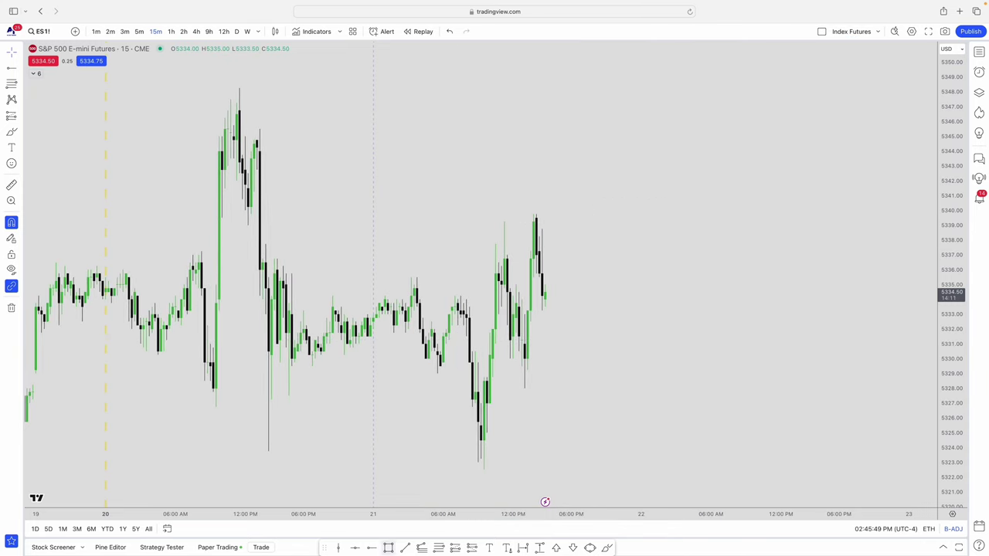
Draw a rectangle above the latest candles from about 5346.00 down to 5340.75, and delete it
{"action": "left_click", "coordinate": [388, 547]}
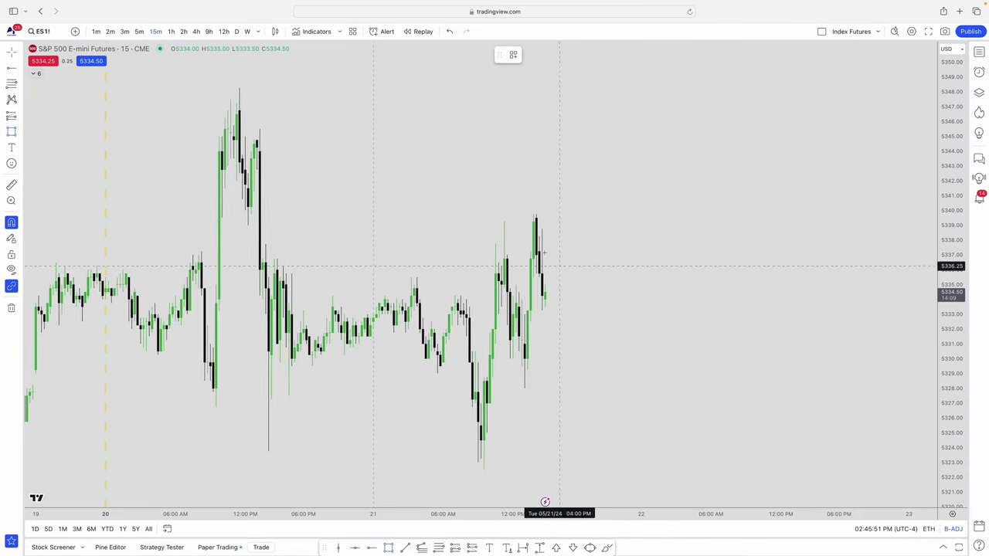
{"action": "left_click_drag", "start_coordinate": [498, 122], "coordinate": [775, 198]}
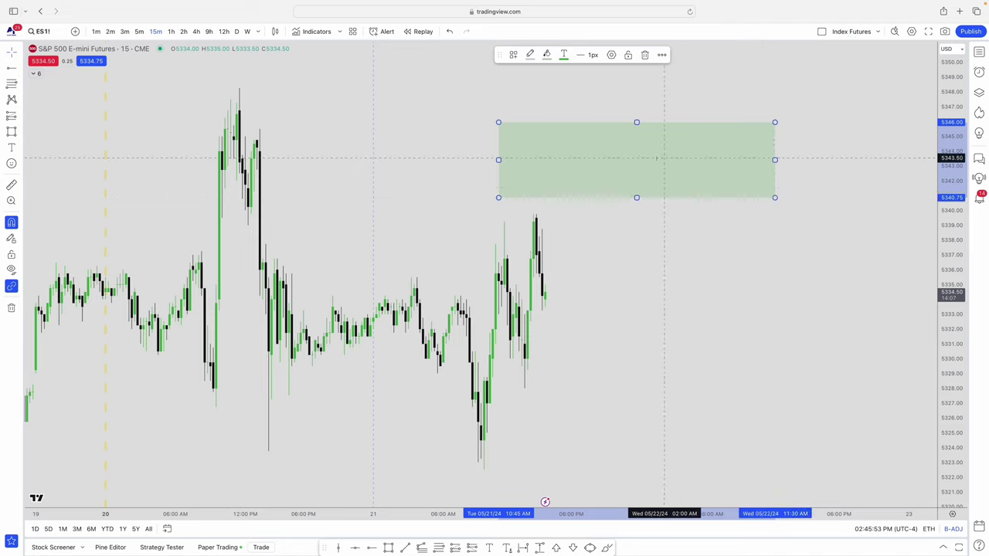
{"action": "key", "text": "Delete"}
Draw a perfectly horizontal trend line at 5343.25 from Tue 05/21/24 03:00 AM to 11:15 PM
{"action": "left_click", "coordinate": [405, 548]}
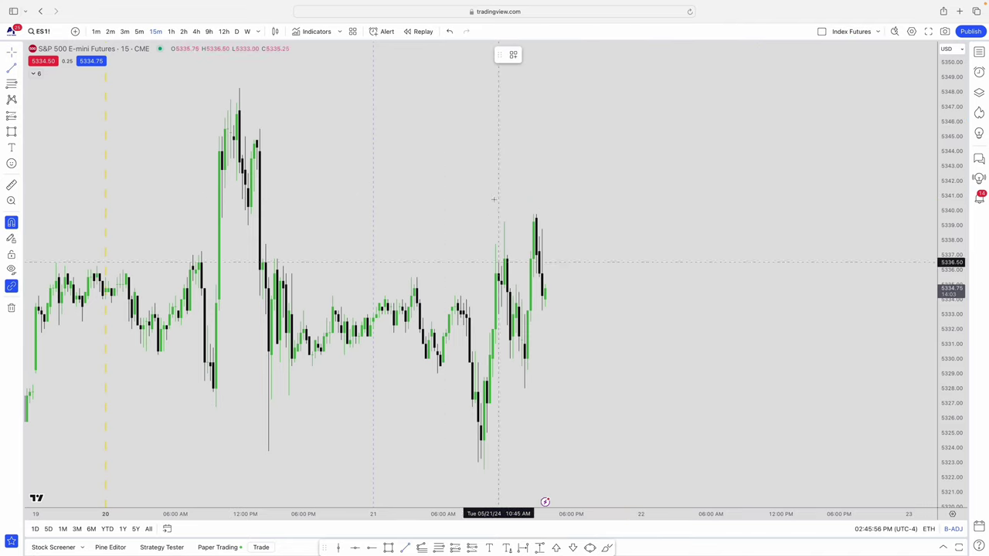
{"action": "left_click", "coordinate": [408, 162]}
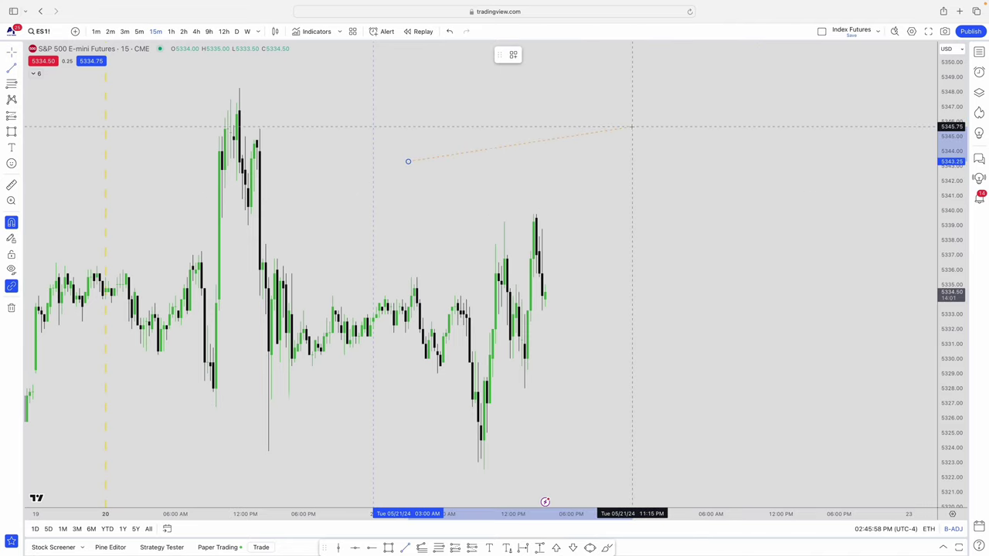
{"action": "left_click", "coordinate": [632, 126], "text": "shift"}
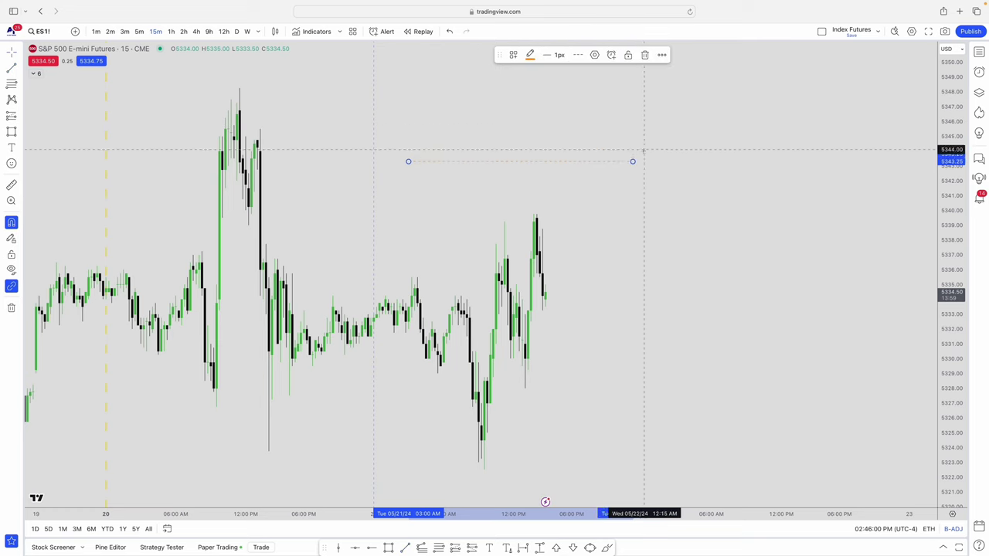
Move the trend line's later end point to 01:30 PM and up to about 5345.75 at 02:45 PM, and delete the line
{"action": "mouse_move", "coordinate": [632, 161]}
{"action": "left_mouse_down"}
{"action": "mouse_move", "coordinate": [426, 170]}
{"action": "mouse_move", "coordinate": [531, 163]}
{"action": "left_mouse_up"}
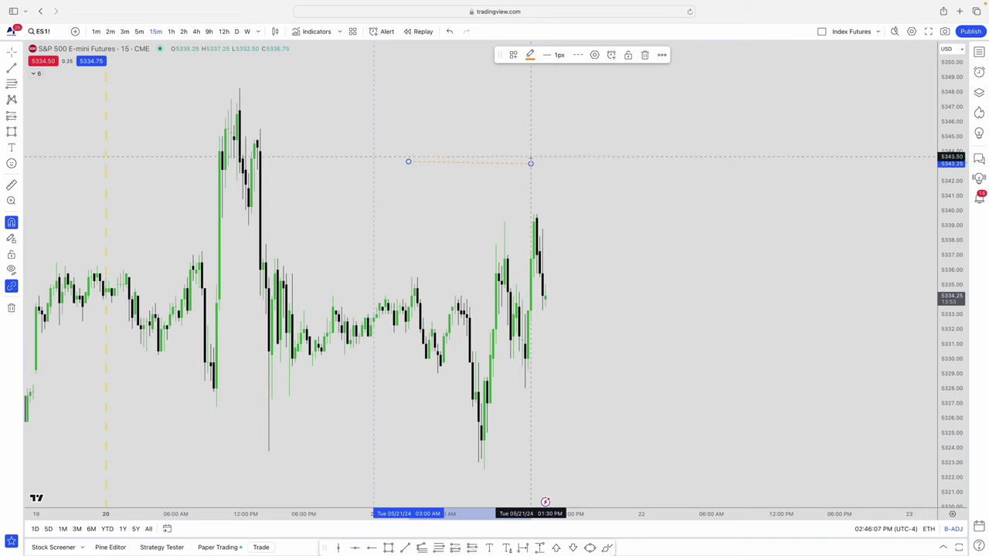
{"action": "left_click_drag", "start_coordinate": [531, 163], "coordinate": [545, 125]}
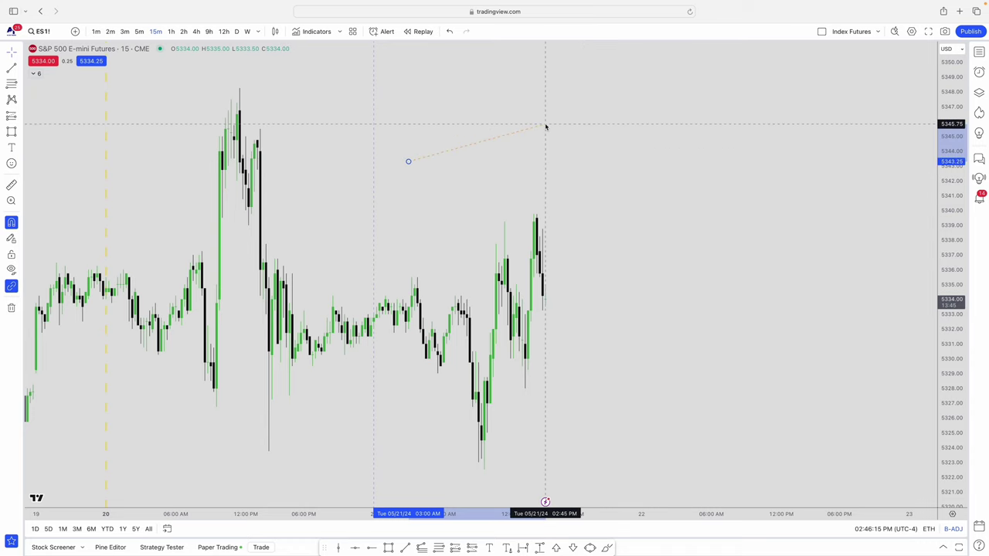
{"action": "key", "text": "Escape"}
{"action": "left_click", "coordinate": [545, 126], "text": "shift"}
{"action": "key", "text": "Delete"}
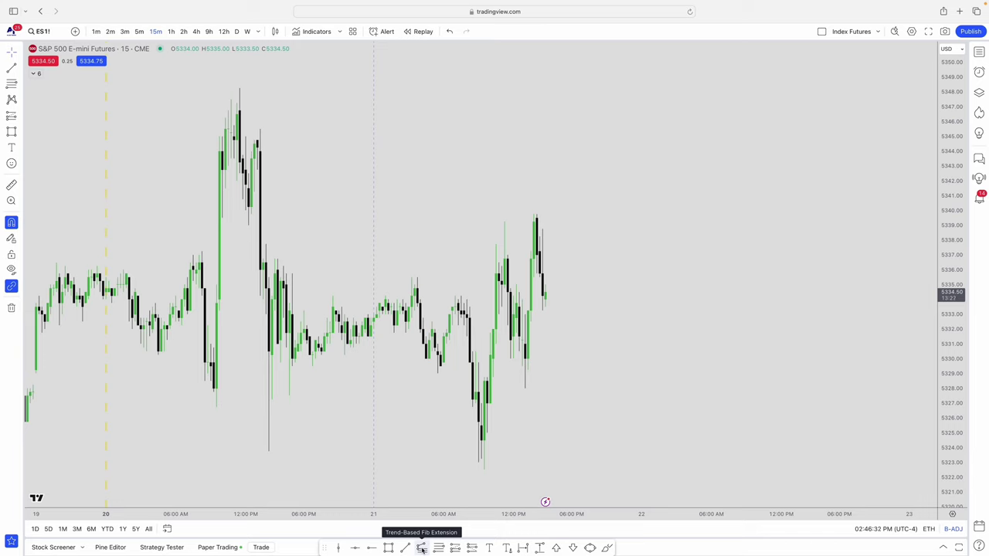
Draw a Fib Retracement from the 5322.50 low at Tue 05/21/24 09:30 AM to the 5339.75 high near 02:00 PM
{"action": "mouse_move", "coordinate": [435, 550]}
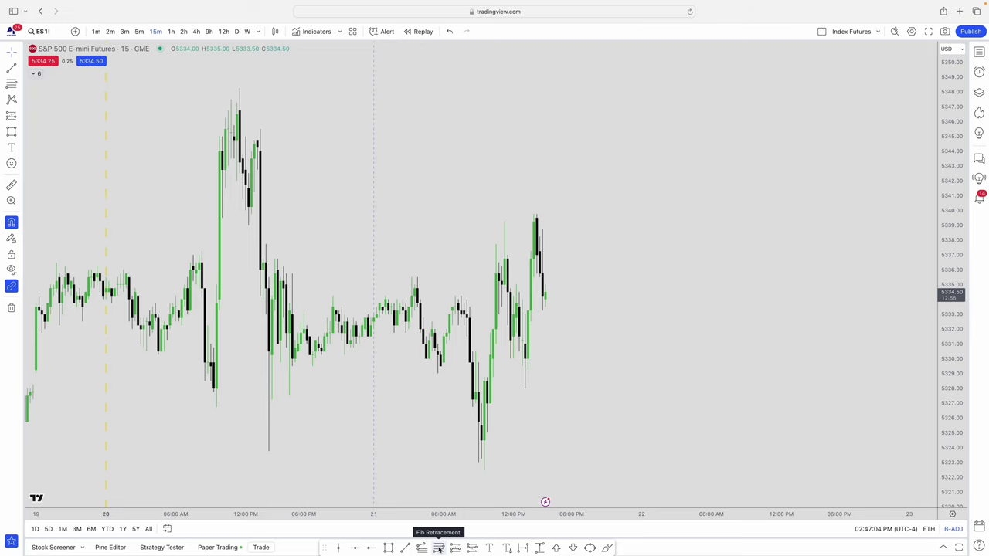
{"action": "left_click", "coordinate": [437, 548]}
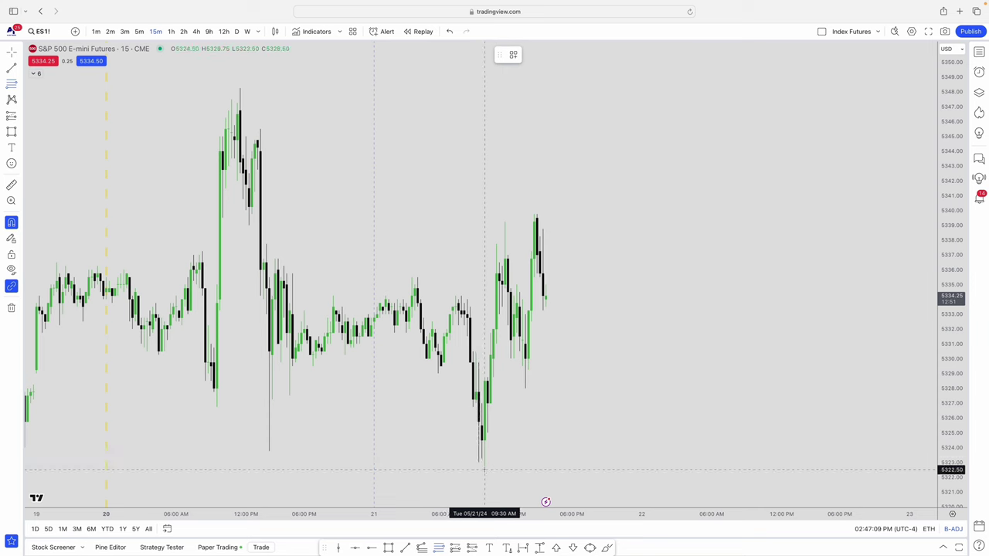
{"action": "left_click", "coordinate": [484, 469]}
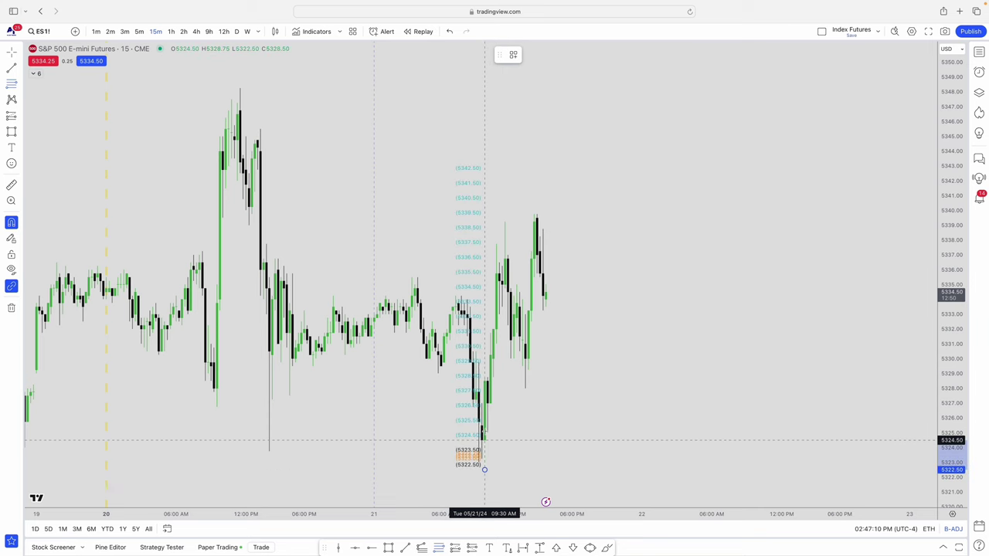
{"action": "left_click", "coordinate": [538, 214]}
{"action": "scroll", "coordinate": [555, 219], "scroll_direction": "up", "scroll_amount": 3}
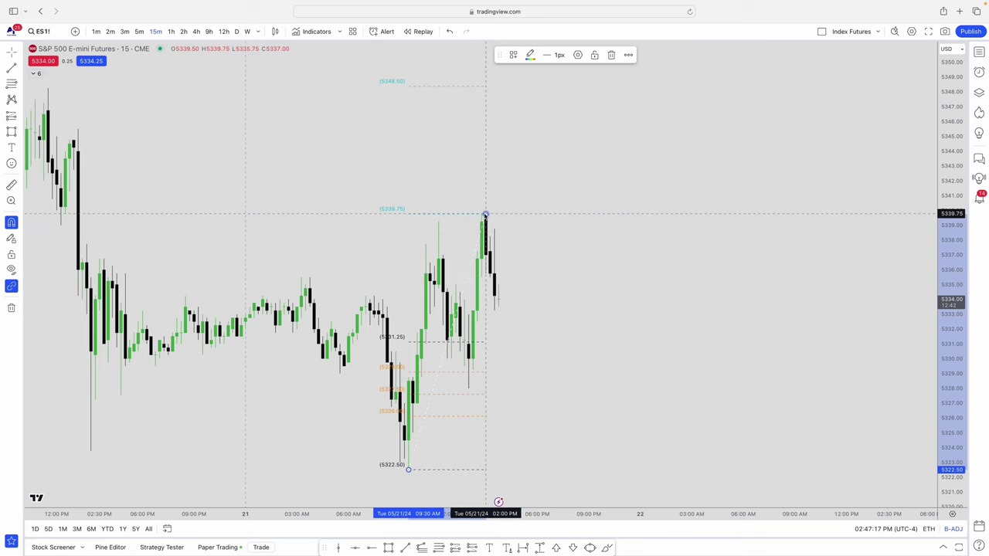
Turn on the level values in the Fib Retracement's labels, keeping its prices shown
{"action": "double_click", "coordinate": [485, 214]}
{"action": "left_click", "coordinate": [410, 204]}
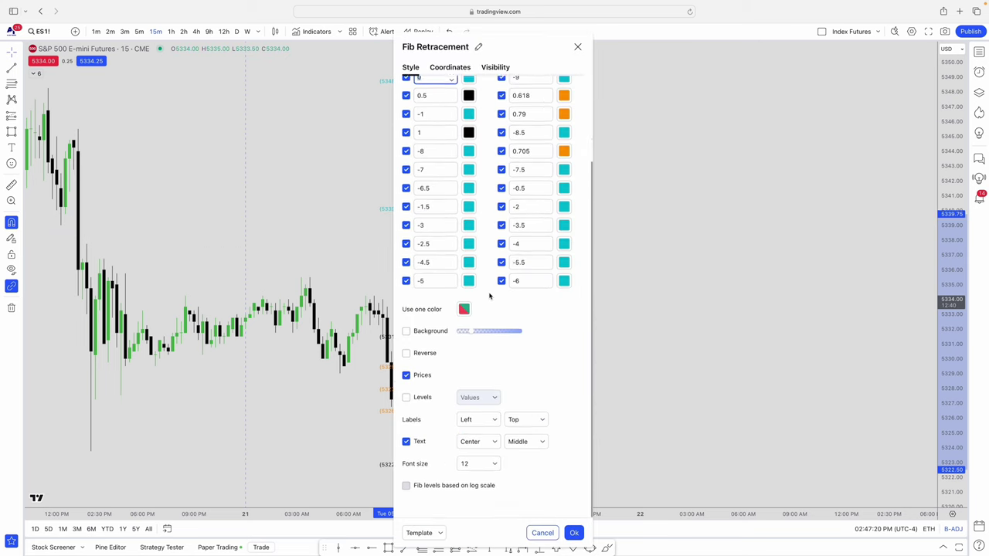
{"action": "left_click", "coordinate": [406, 412]}
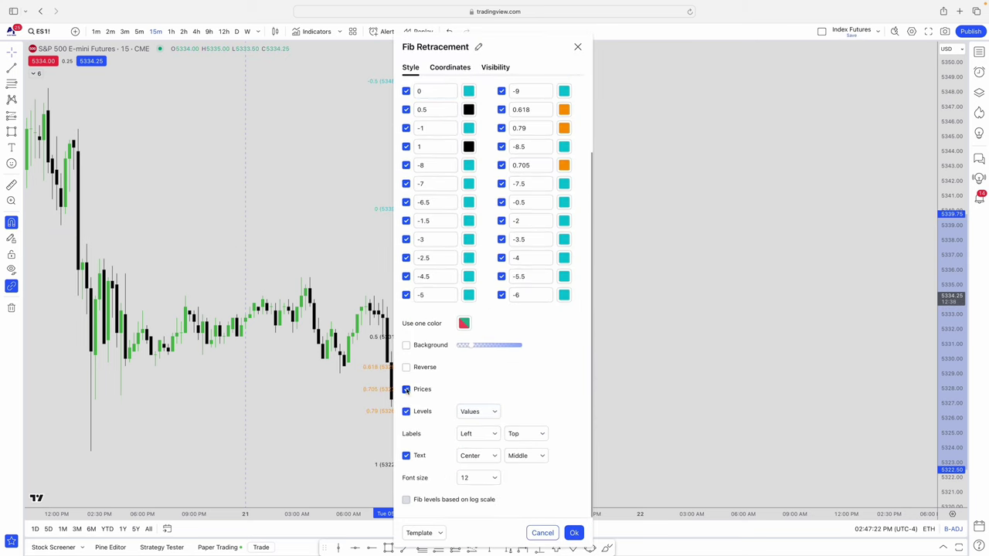
{"action": "scroll", "coordinate": [434, 440], "scroll_direction": "up", "scroll_amount": 5}
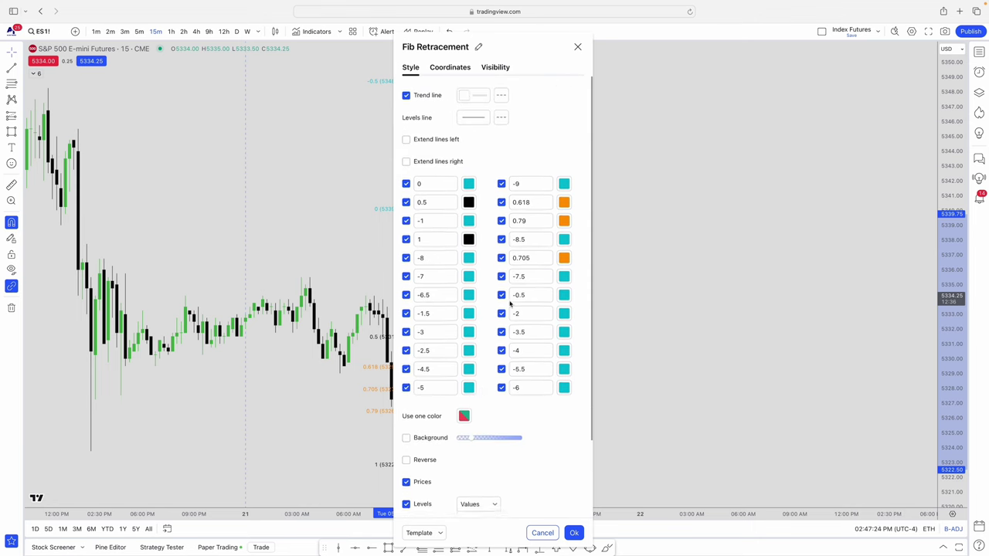
{"action": "key", "text": "Return"}
{"action": "scroll", "coordinate": [568, 388], "scroll_direction": "left", "scroll_amount": 3}
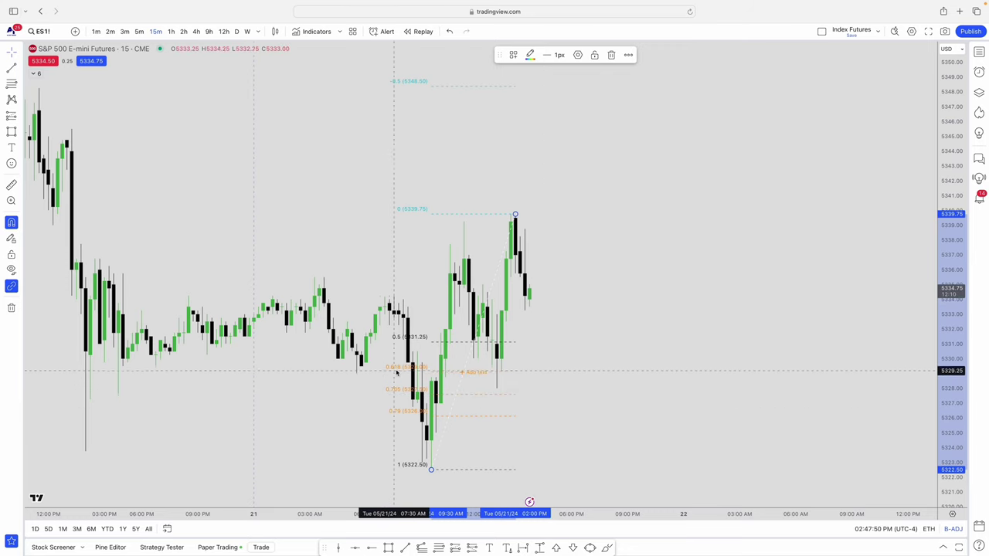
{"action": "scroll", "coordinate": [570, 369], "scroll_direction": "left", "scroll_amount": 3}
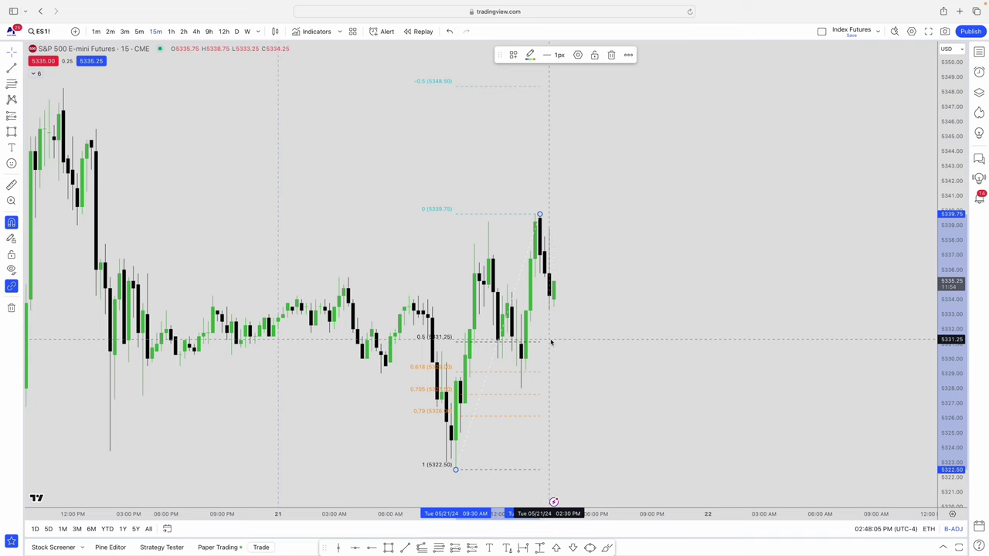
{"action": "scroll", "coordinate": [582, 227], "scroll_direction": "left", "scroll_amount": 3}
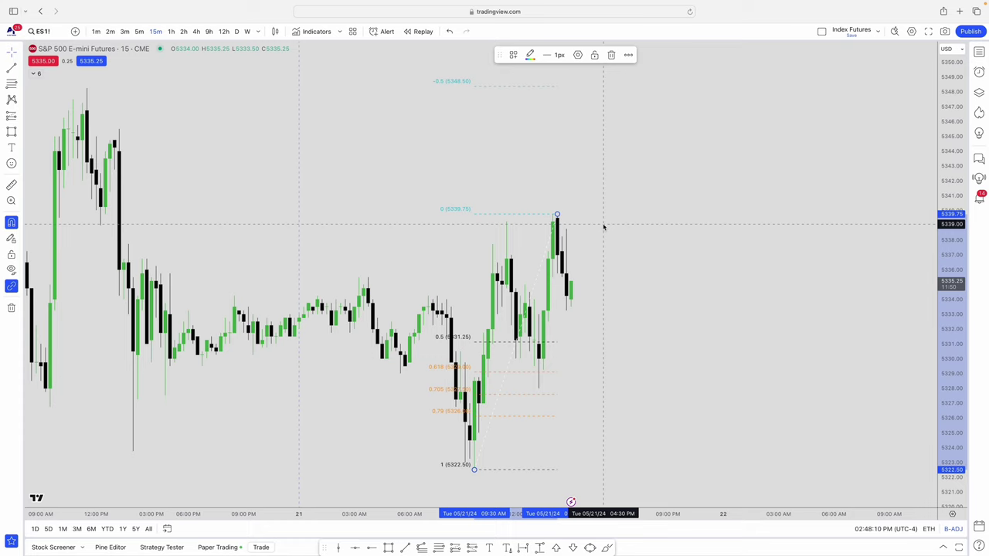
{"action": "left_click", "coordinate": [514, 56]}
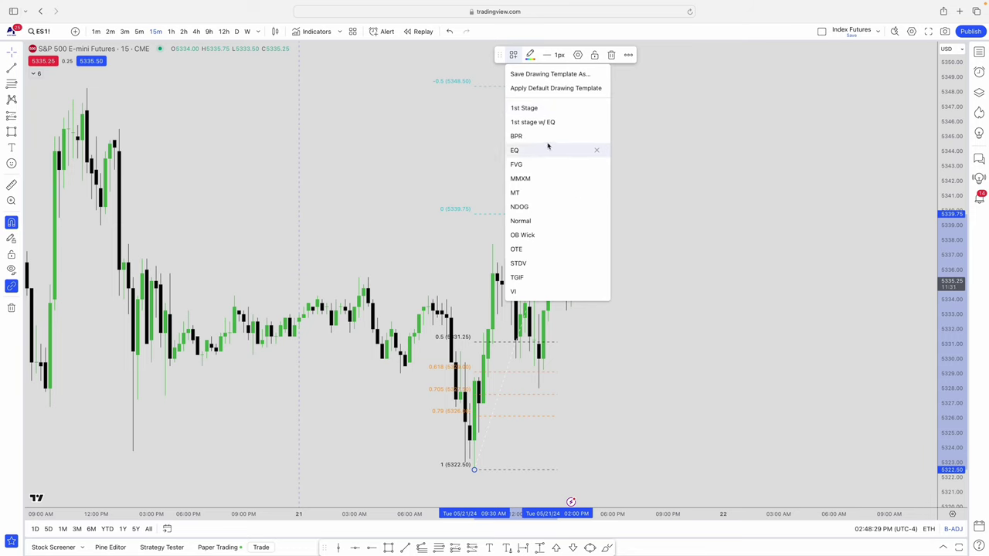
{"action": "left_click", "coordinate": [579, 75]}
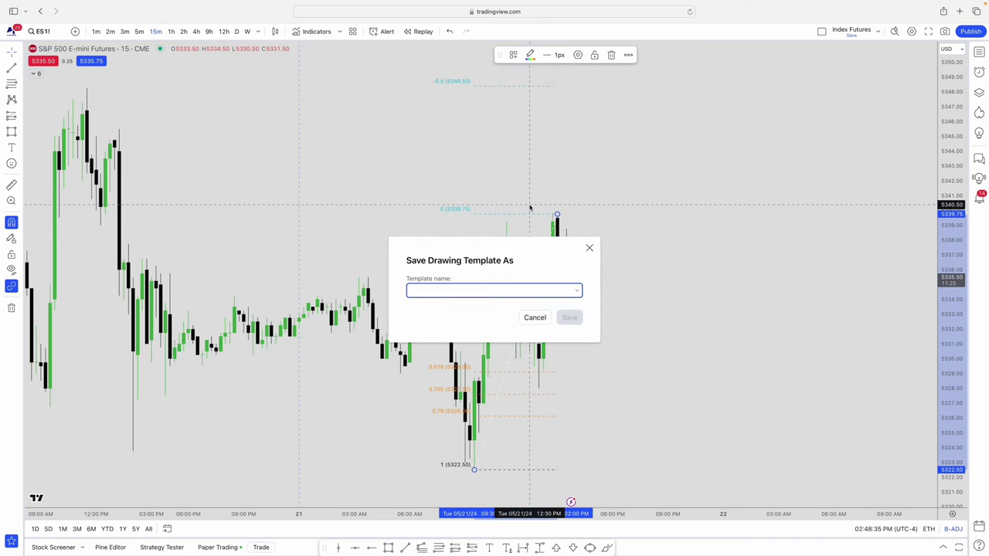
{"action": "left_click", "coordinate": [590, 247]}
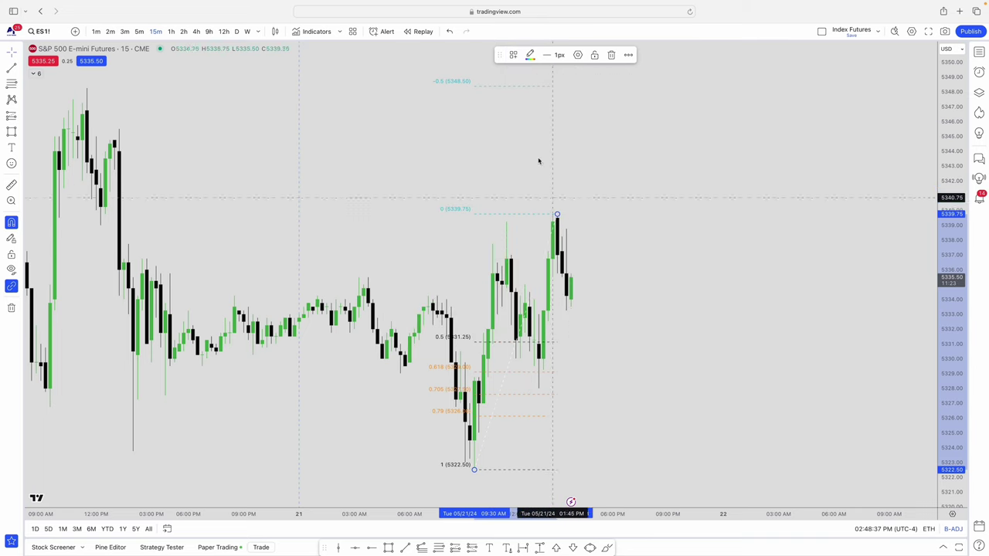
Apply the MMXM drawing template to the Fib Retracement and turn on its level values
{"action": "left_click", "coordinate": [514, 55]}
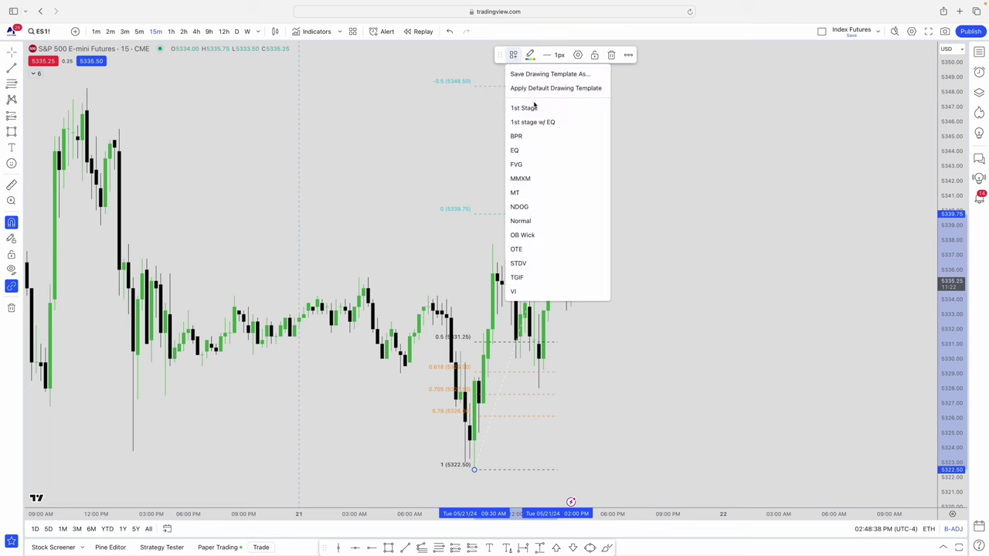
{"action": "left_click", "coordinate": [529, 180]}
{"action": "double_click", "coordinate": [483, 265]}
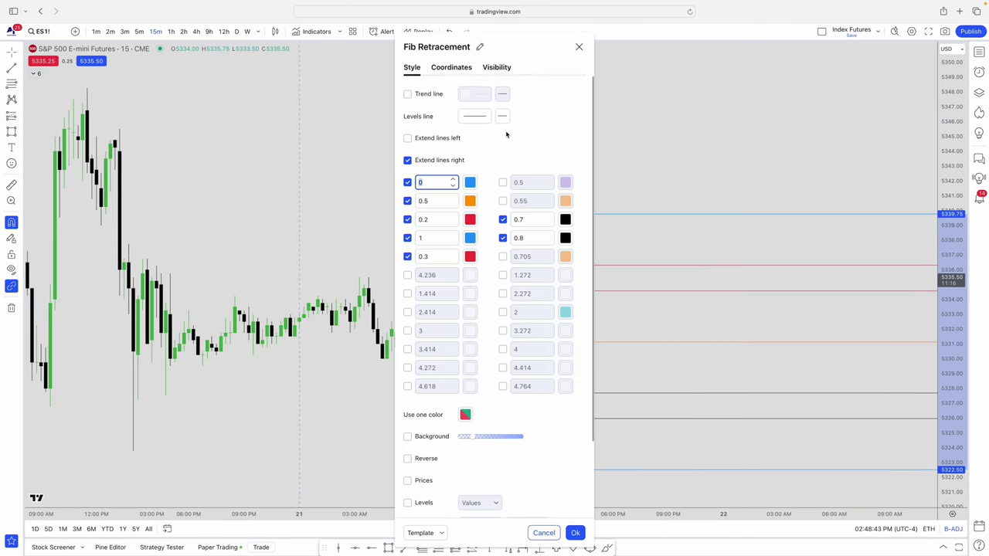
{"action": "scroll", "coordinate": [463, 316], "scroll_direction": "down", "scroll_amount": 3}
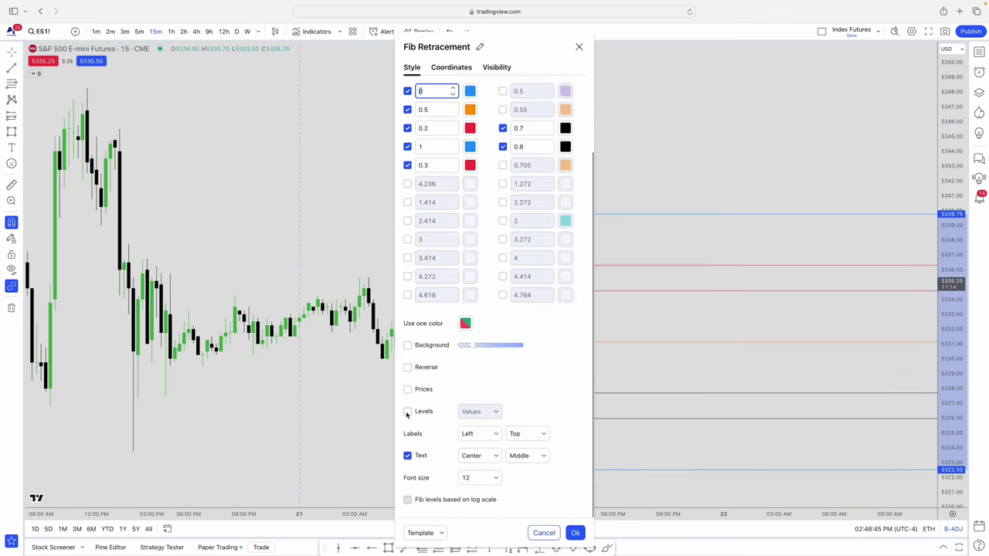
{"action": "left_click", "coordinate": [408, 412]}
{"action": "left_click", "coordinate": [576, 532]}
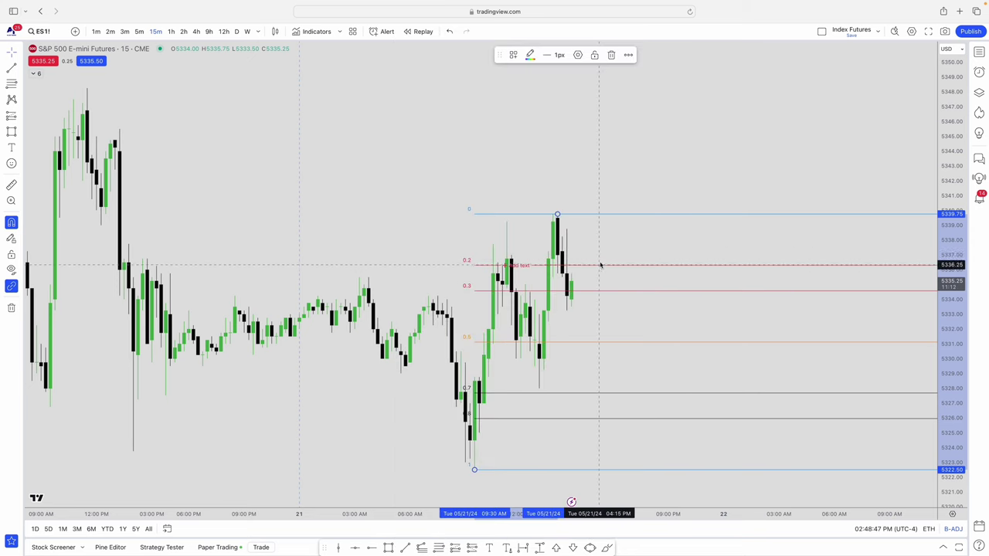
Delete the Fib Retracement from the chart
{"action": "scroll", "coordinate": [605, 267], "scroll_direction": "left", "scroll_amount": 3}
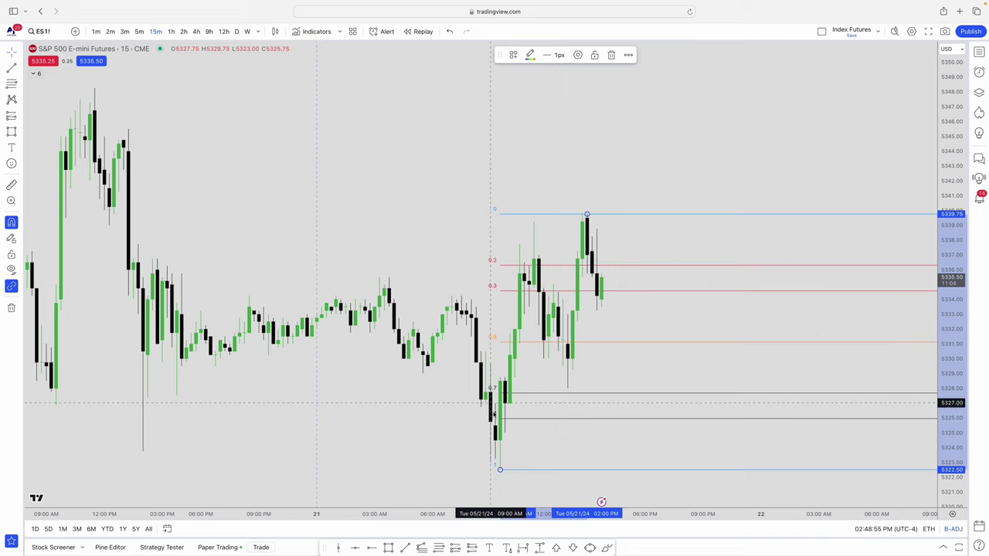
{"action": "scroll", "coordinate": [513, 372], "scroll_direction": "up", "scroll_amount": 1}
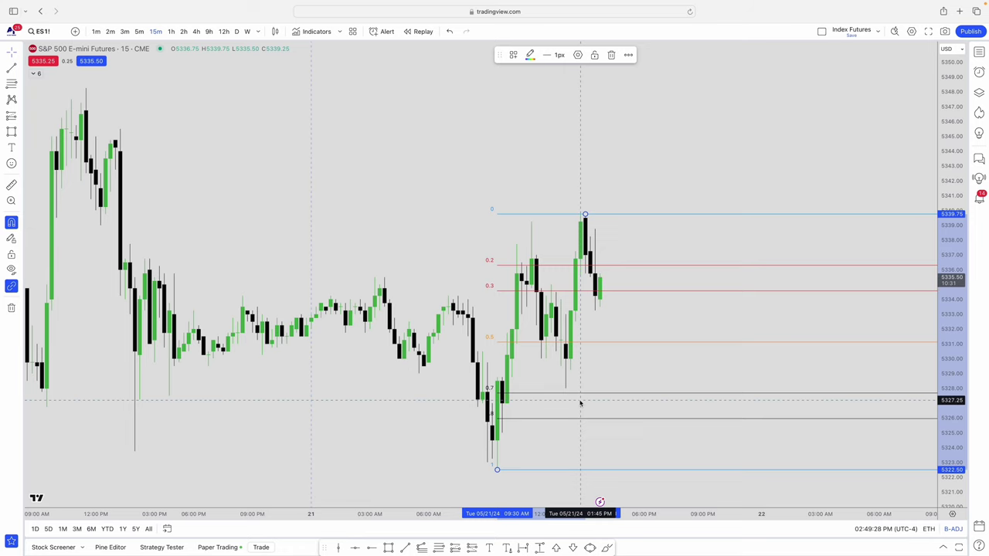
{"action": "key", "text": "Delete"}
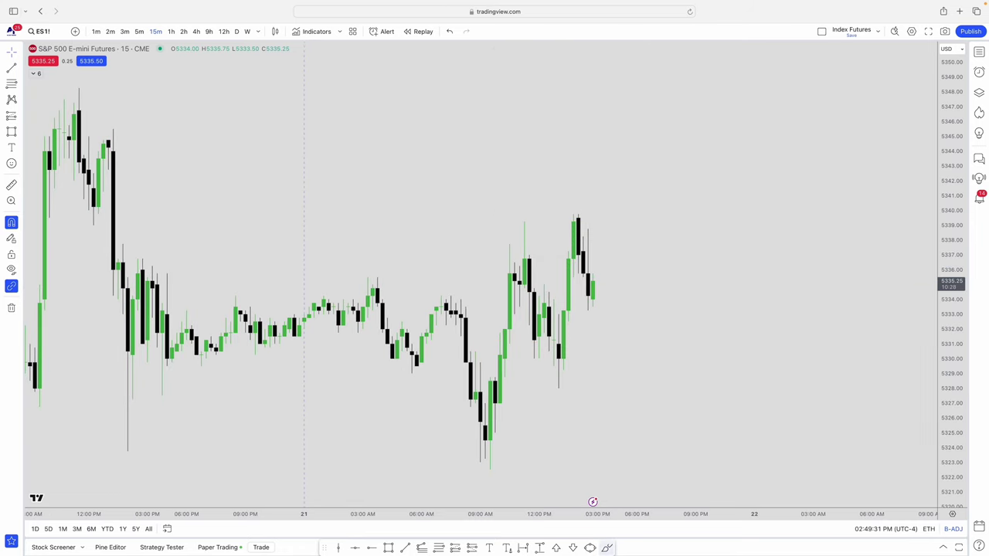
Place a Long Position after the latest candles with entry at 5334.00, stop at 5330.00 and target at 5344.75
{"action": "left_click", "coordinate": [455, 549]}
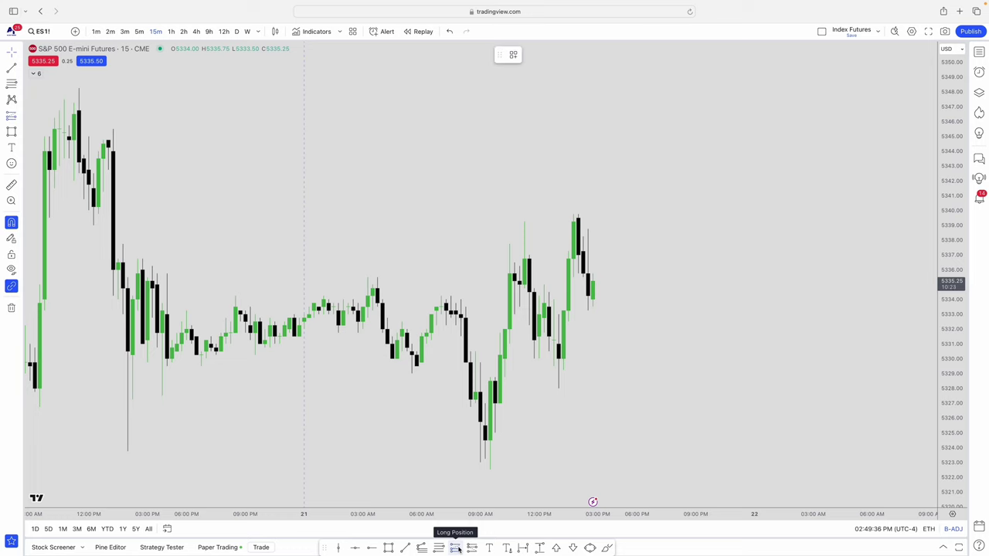
{"action": "left_click", "coordinate": [665, 301]}
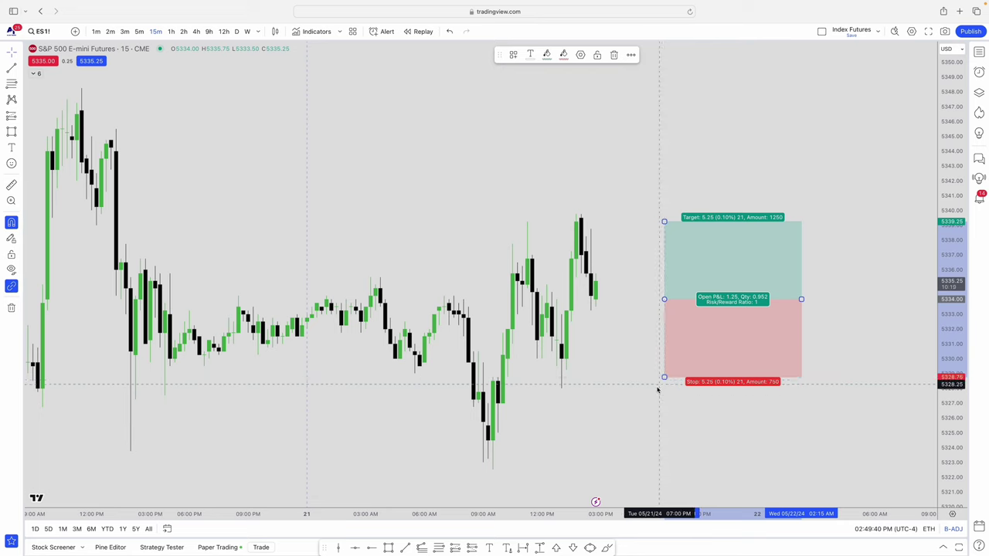
{"action": "left_click_drag", "start_coordinate": [663, 377], "coordinate": [653, 358]}
{"action": "left_click_drag", "start_coordinate": [663, 222], "coordinate": [653, 143]}
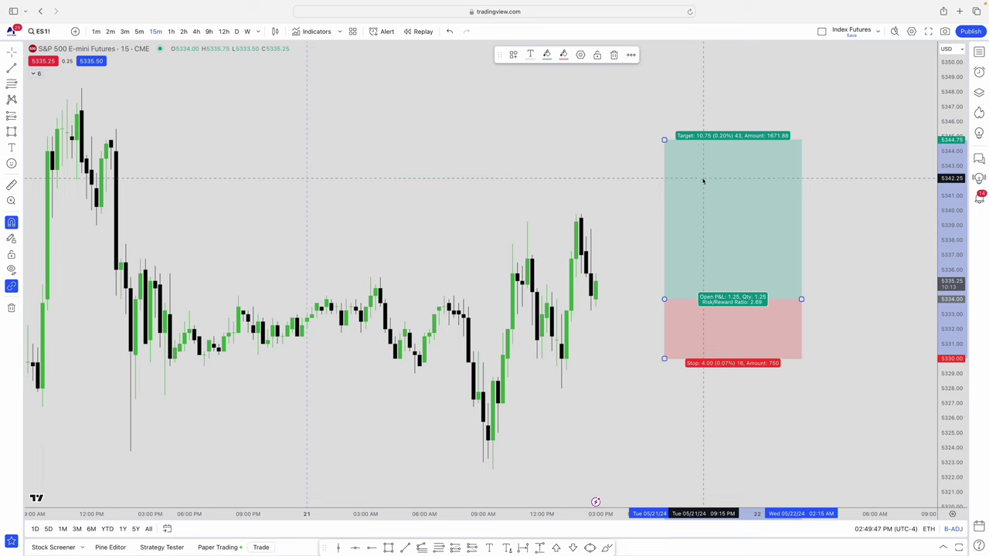
{"action": "double_click", "coordinate": [703, 181]}
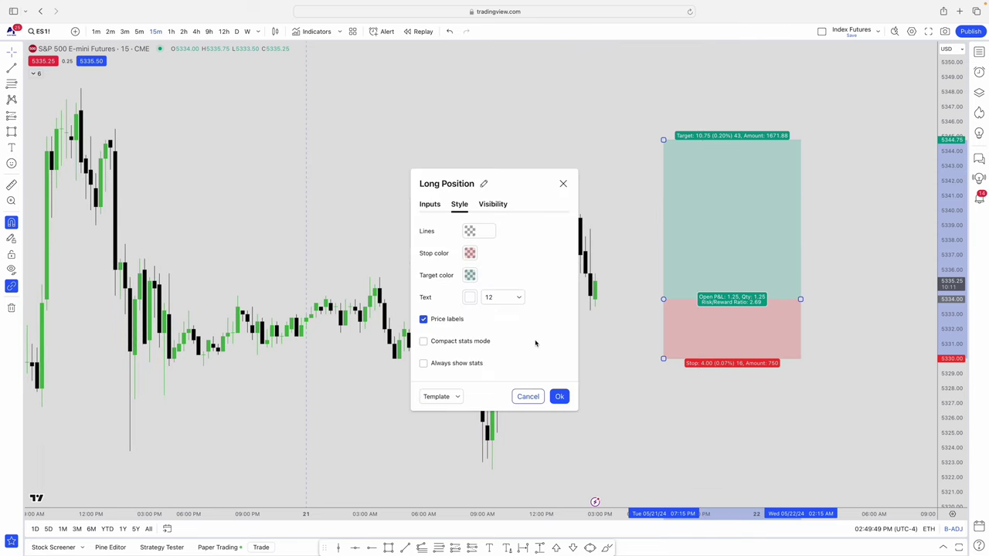
{"action": "left_click", "coordinate": [431, 207]}
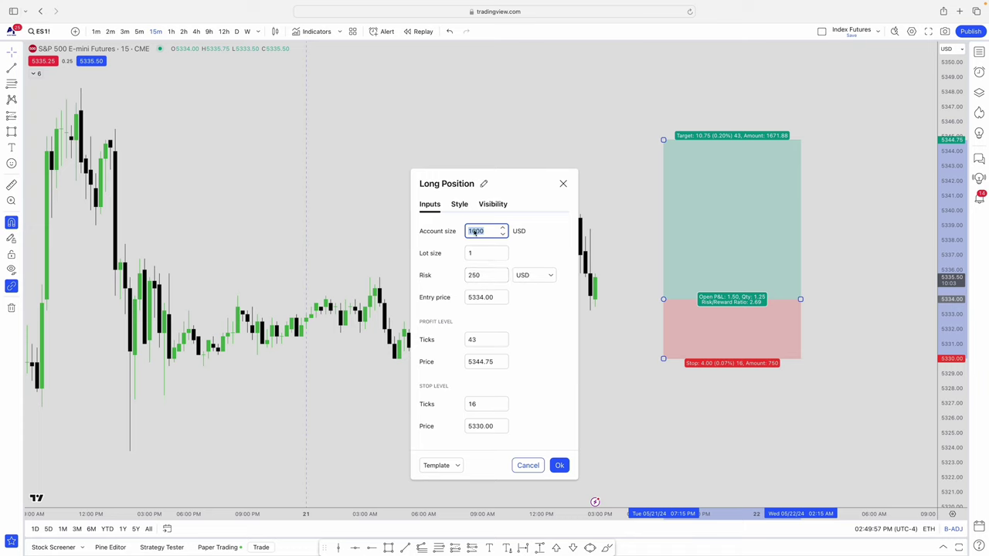
{"action": "scroll", "coordinate": [489, 234], "scroll_direction": "down", "scroll_amount": 2}
{"action": "double_click", "coordinate": [490, 234]}
{"action": "type", "text": "100"}
{"action": "left_click", "coordinate": [560, 465]}
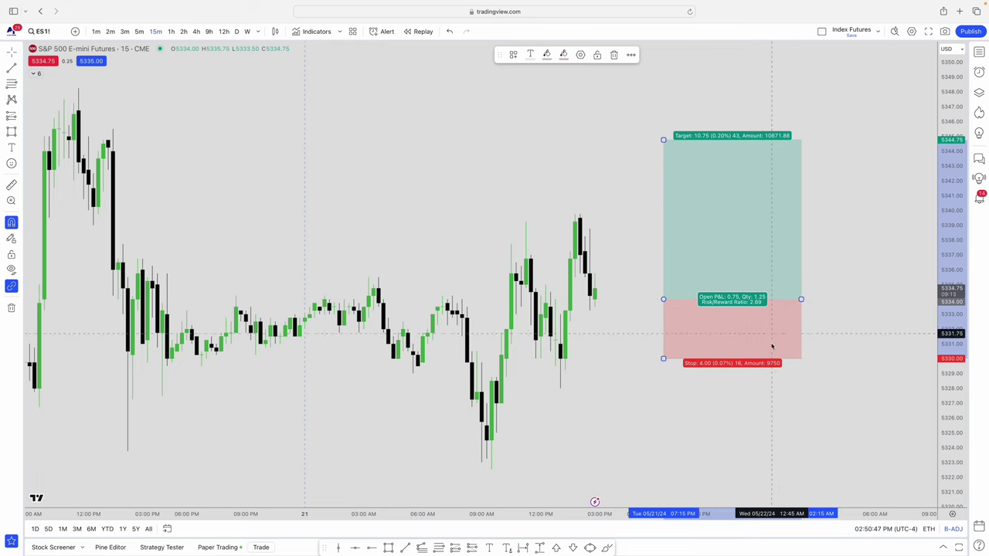
{"action": "scroll", "coordinate": [775, 364], "scroll_direction": "left", "scroll_amount": 2}
{"action": "scroll", "coordinate": [775, 364], "scroll_direction": "left", "scroll_amount": 1}
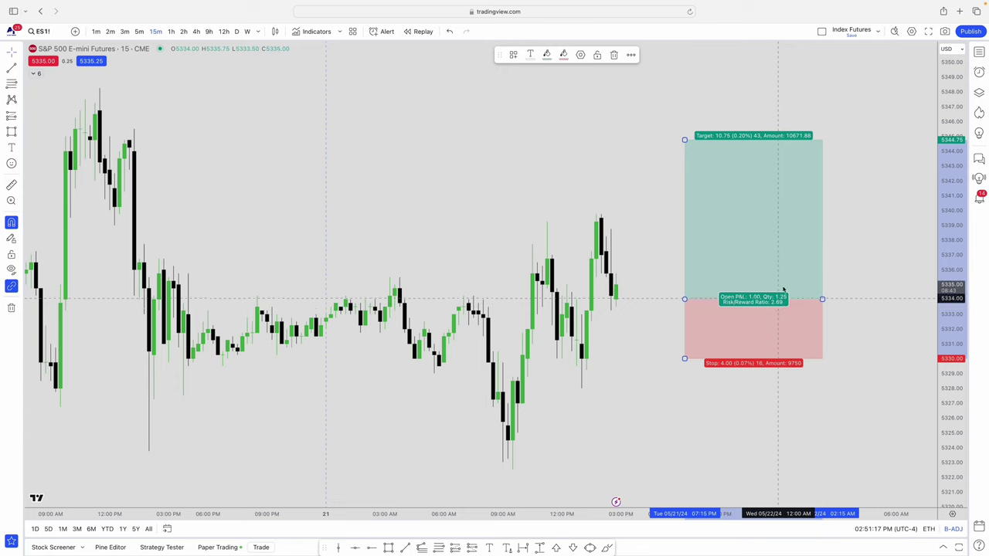
{"action": "key", "text": "Delete"}
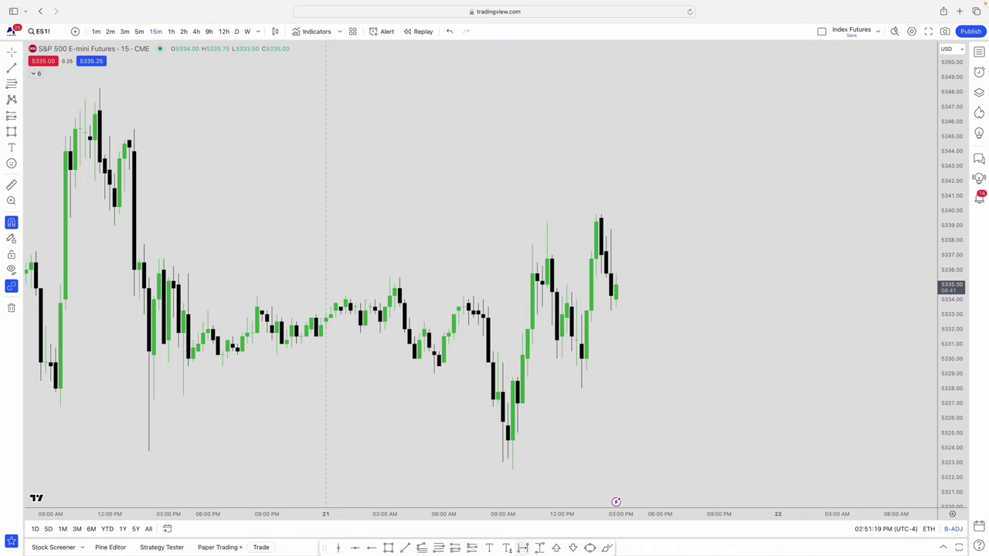
Place a Short Position with its entry at 5331.00 after the latest candles, and delete it
{"action": "left_click", "coordinate": [724, 344]}
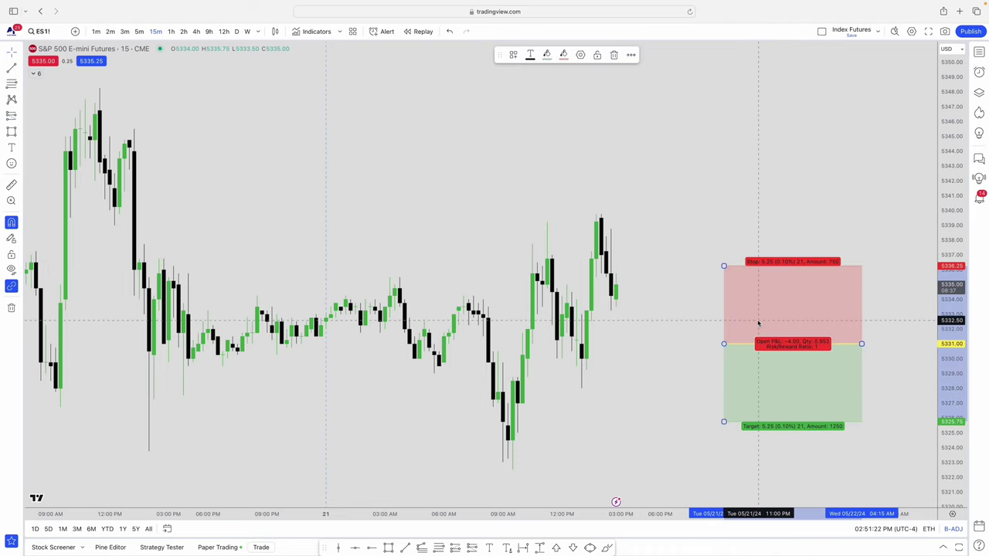
{"action": "key", "text": "Delete"}
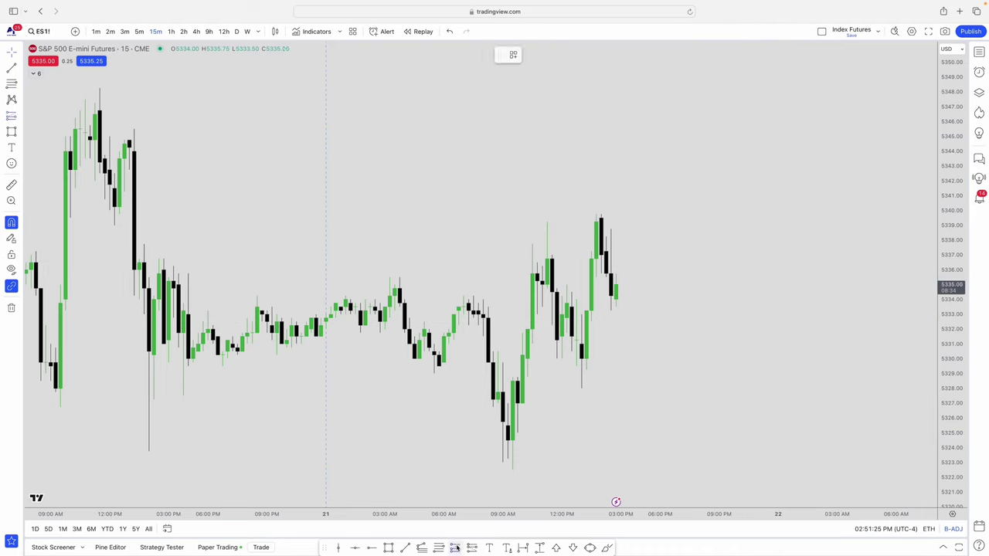
Place a new Long Position after the latest candles with entry at 5333.75, stop at 5329.75 and target at 5344.00
{"action": "left_click", "coordinate": [719, 281]}
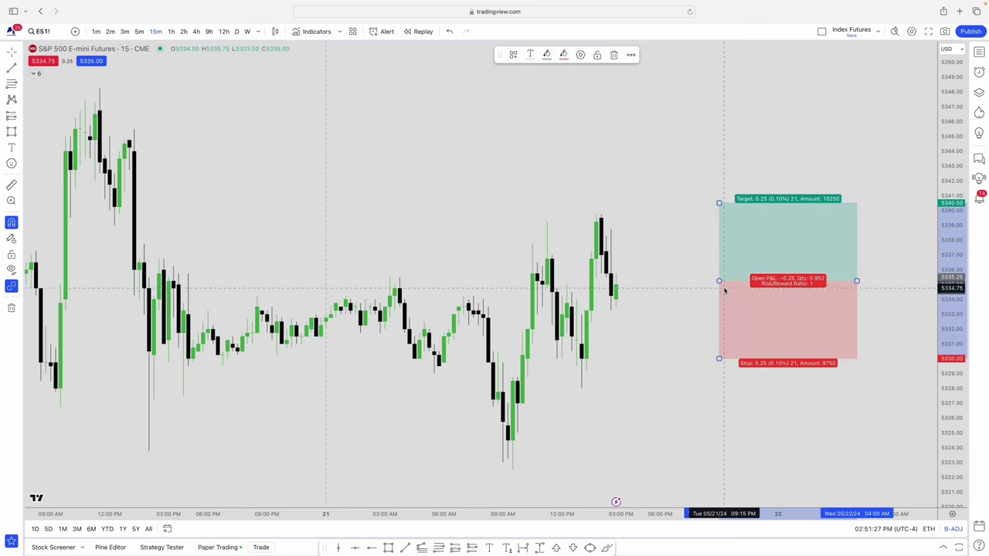
{"action": "left_click_drag", "start_coordinate": [719, 283], "coordinate": [709, 302]}
{"action": "mouse_move", "coordinate": [709, 359]}
{"action": "left_mouse_down"}
{"action": "mouse_move", "coordinate": [709, 374]}
{"action": "mouse_move", "coordinate": [709, 361]}
{"action": "left_mouse_up"}
{"action": "left_click_drag", "start_coordinate": [706, 186], "coordinate": [708, 150]}
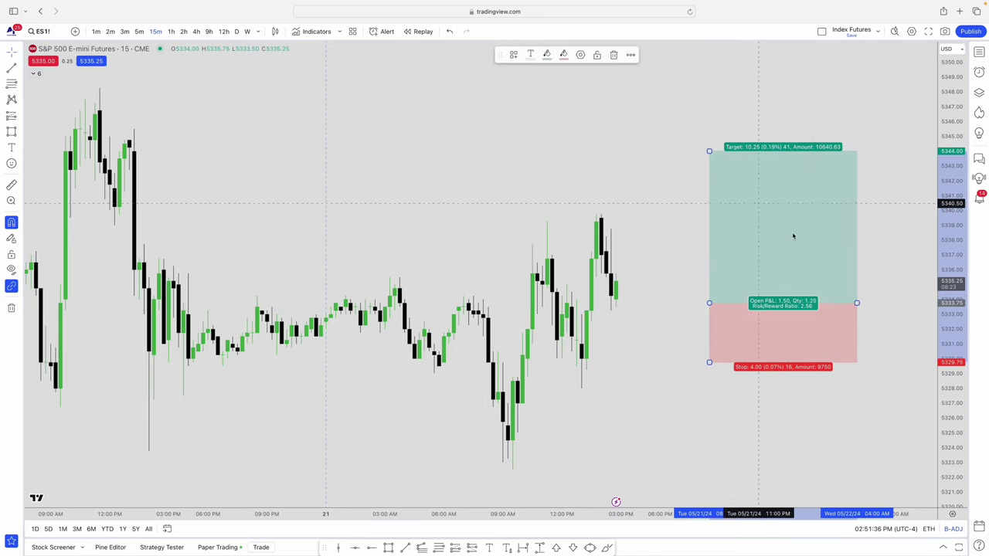
Lower the Long Position's entry level to 5333.50
{"action": "right_click", "coordinate": [760, 267]}
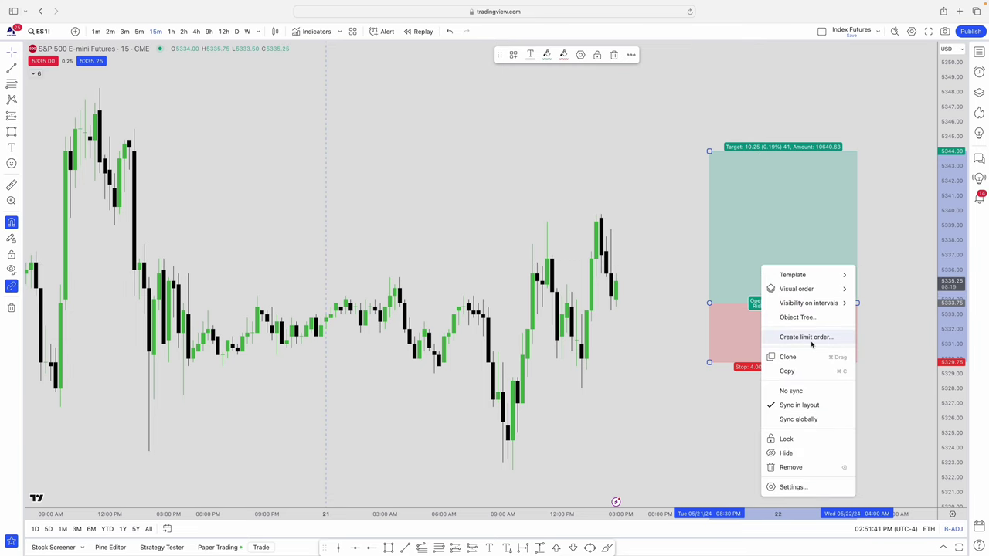
{"action": "left_click", "coordinate": [715, 317]}
{"action": "left_click_drag", "start_coordinate": [709, 303], "coordinate": [709, 310]}
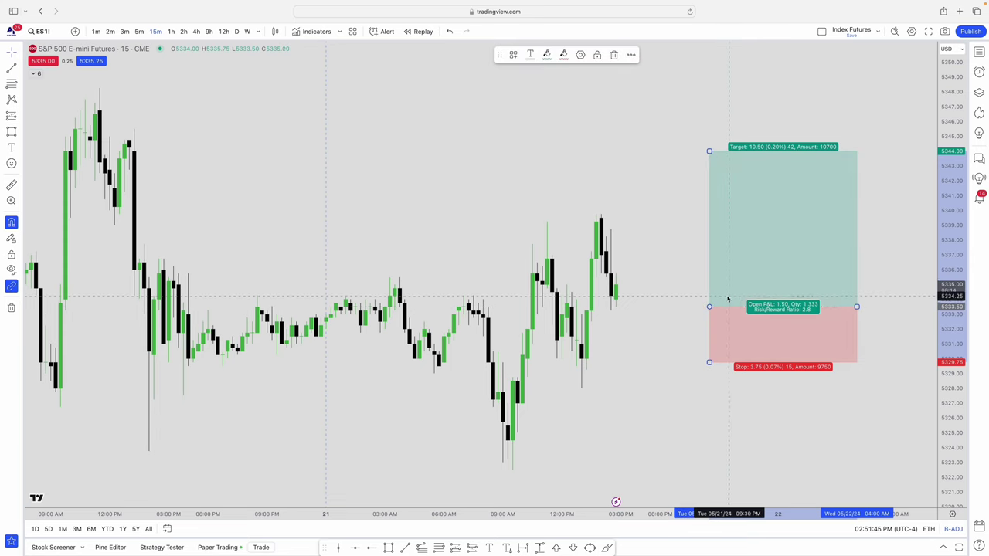
{"action": "right_click", "coordinate": [728, 301]}
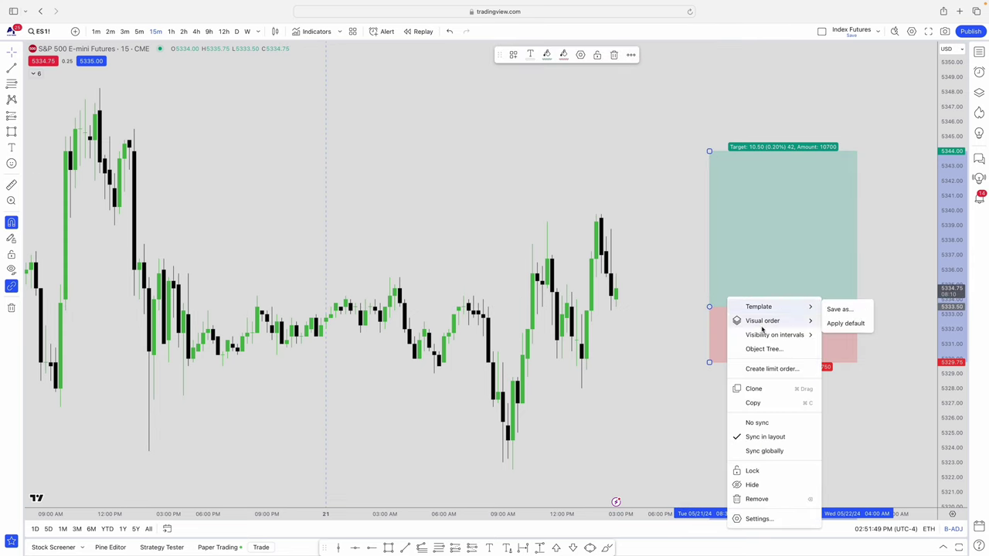
{"action": "mouse_move", "coordinate": [762, 320]}
{"action": "left_click", "coordinate": [670, 334]}
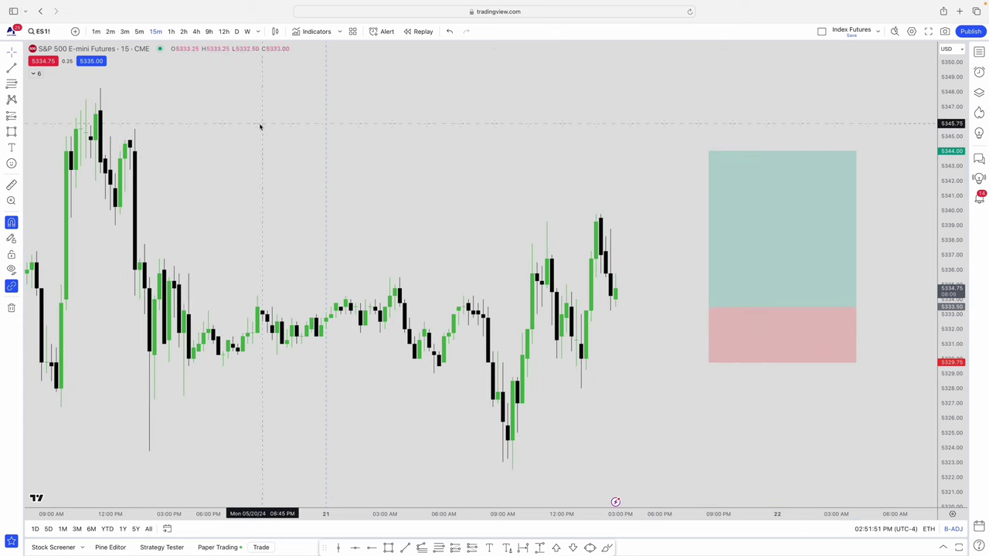
{"action": "left_click", "coordinate": [99, 63]}
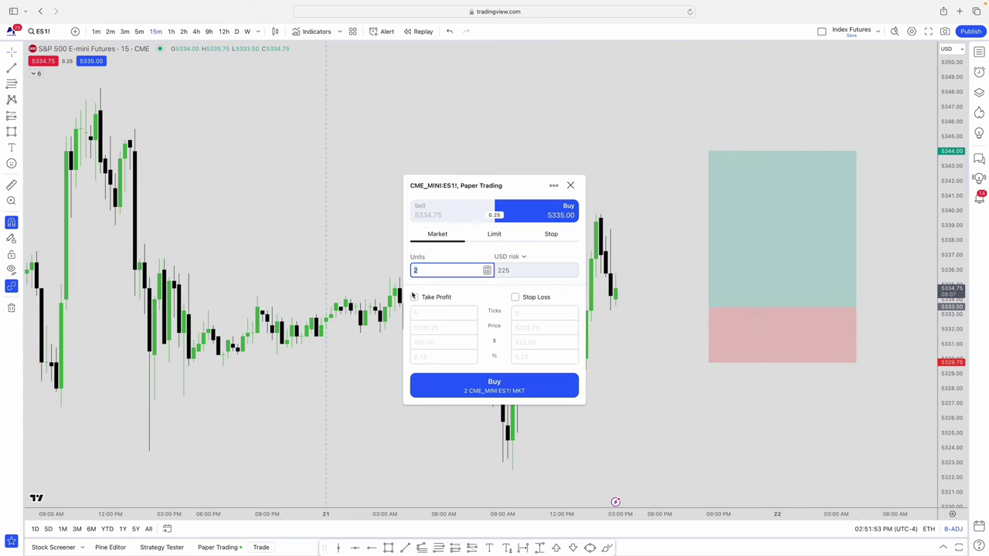
{"action": "left_click", "coordinate": [570, 185]}
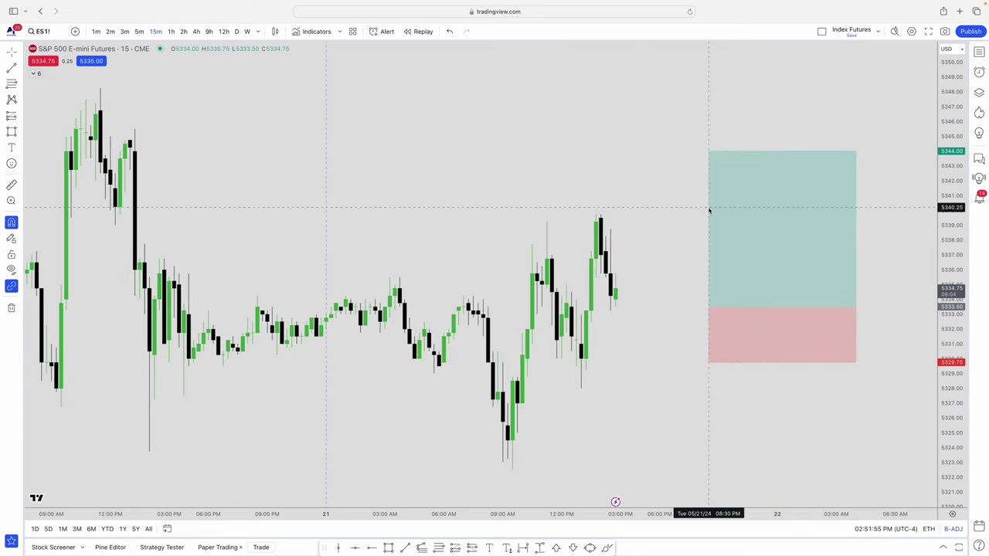
Create a paper buy limit order from the Long Position drawing: 1 unit at 5333.50, take profit 5344.00, stop loss 5329.75
{"action": "right_click", "coordinate": [743, 265]}
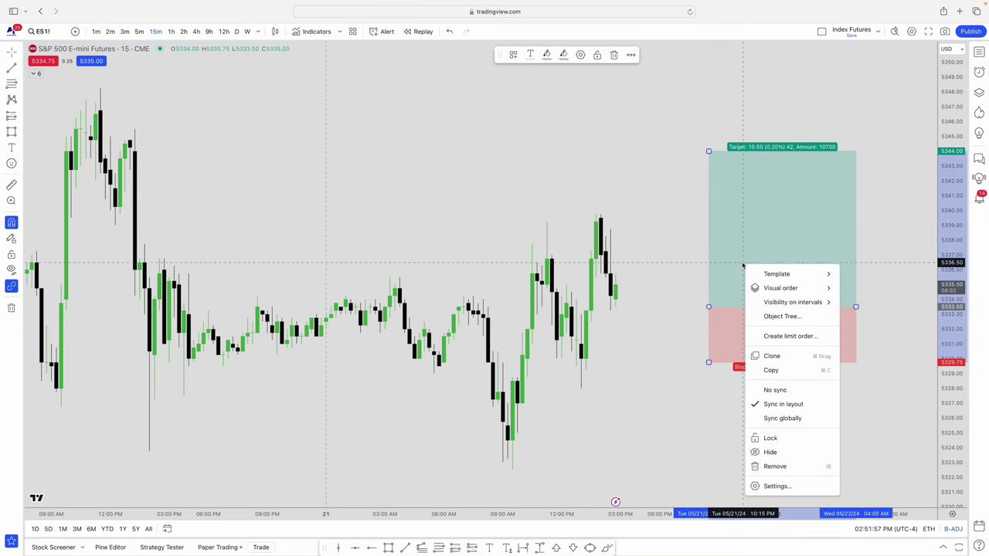
{"action": "left_click", "coordinate": [784, 336]}
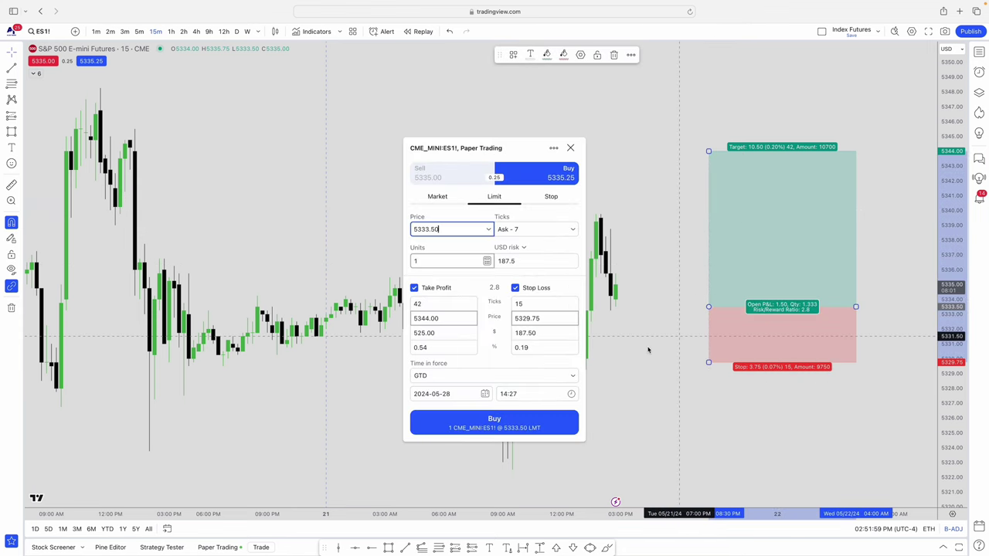
{"action": "left_click", "coordinate": [542, 430]}
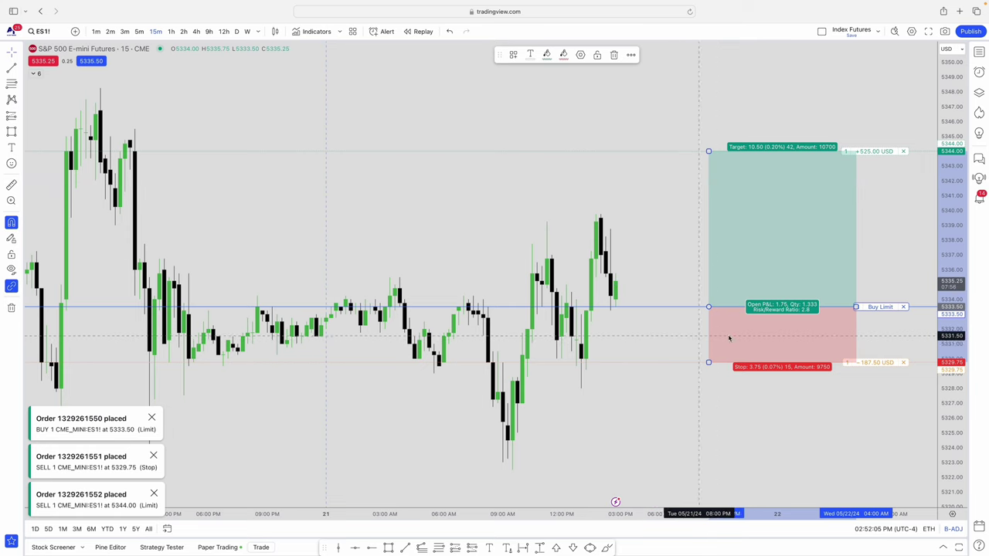
{"action": "scroll", "coordinate": [817, 325], "scroll_direction": "up", "scroll_amount": 1}
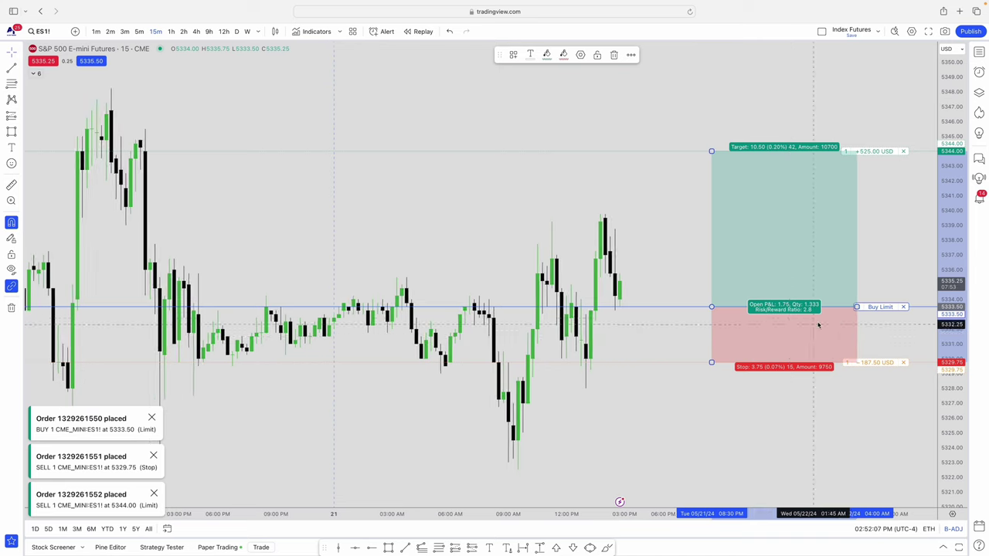
Cancel the pending buy limit order, and clear the order notifications and the Long Position drawing from the chart
{"action": "left_click", "coordinate": [902, 307]}
{"action": "left_click", "coordinate": [571, 310]}
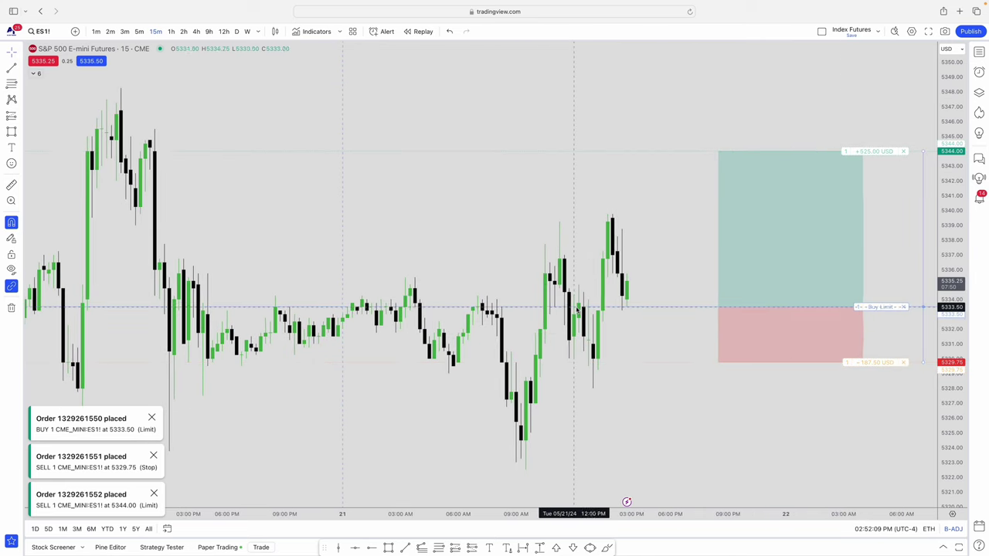
{"action": "left_click", "coordinate": [152, 418]}
{"action": "left_click", "coordinate": [154, 489]}
{"action": "left_click", "coordinate": [154, 490]}
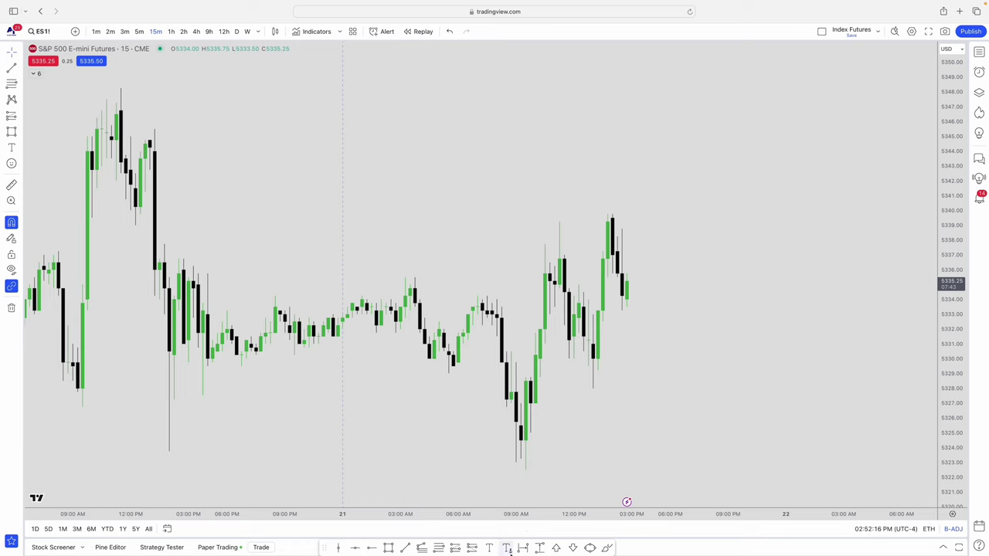
Place an empty text note after the latest candles near 5341.25, and remove it
{"action": "left_click", "coordinate": [489, 548]}
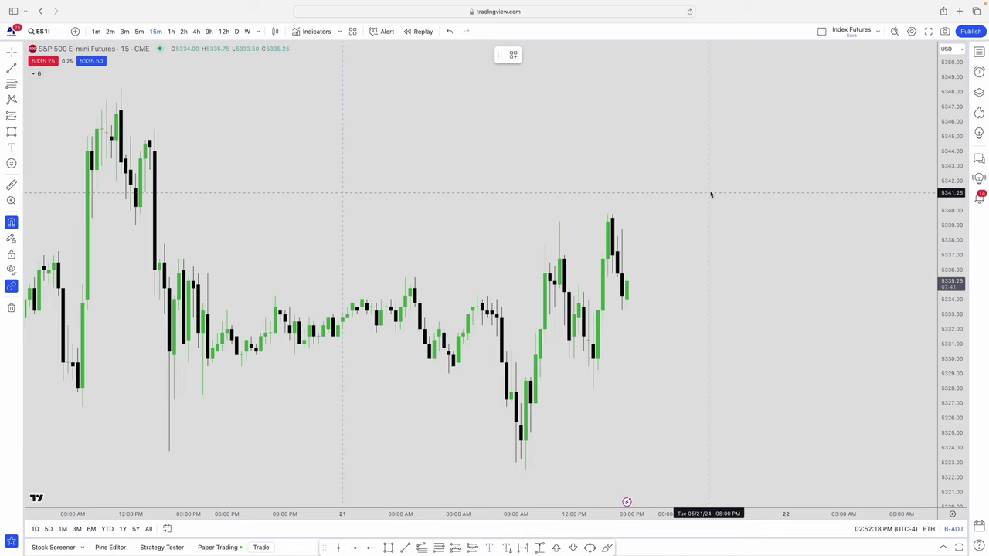
{"action": "left_click", "coordinate": [704, 191]}
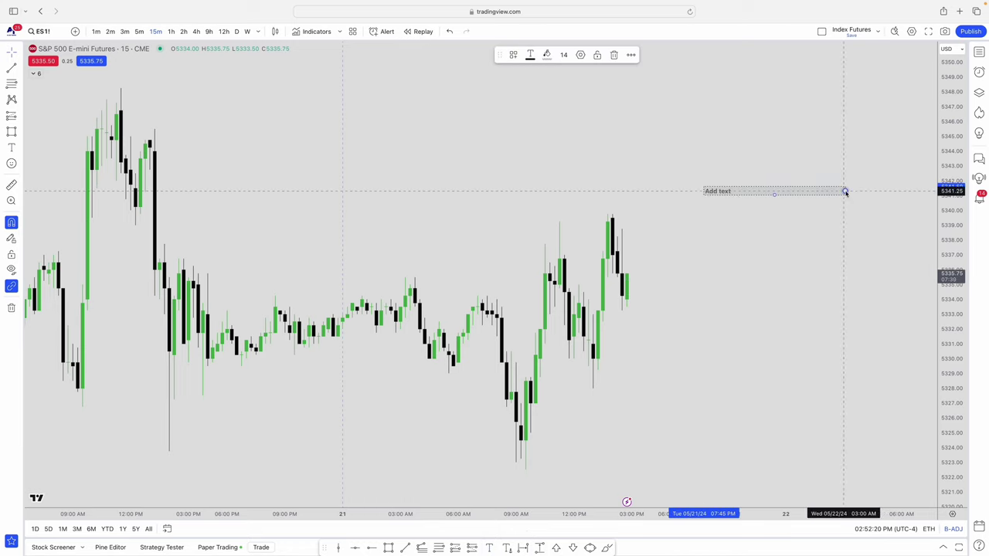
{"action": "key", "text": "Escape"}
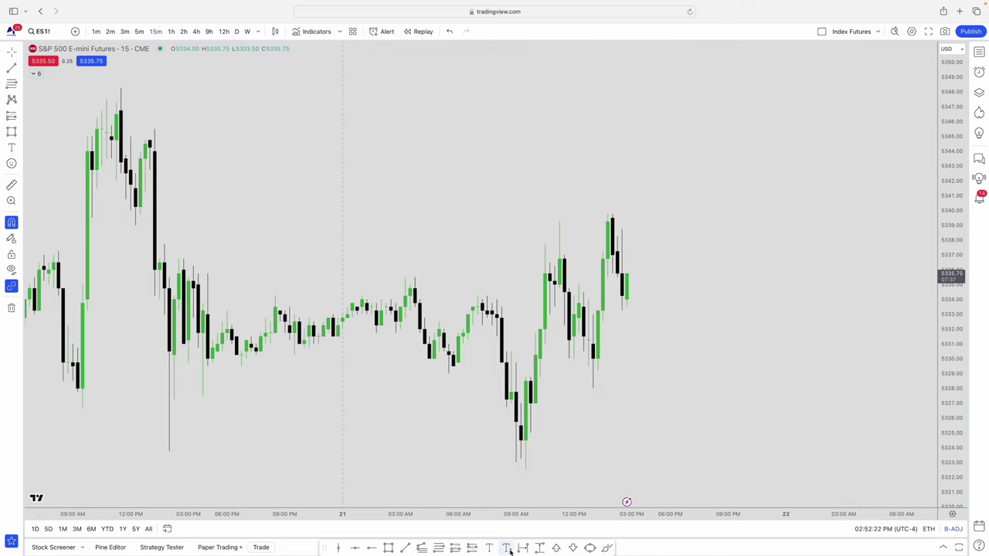
Place an anchored text reading "text" in the empty area above and beyond the latest candles
{"action": "scroll", "coordinate": [720, 193], "scroll_direction": "down", "scroll_amount": 1}
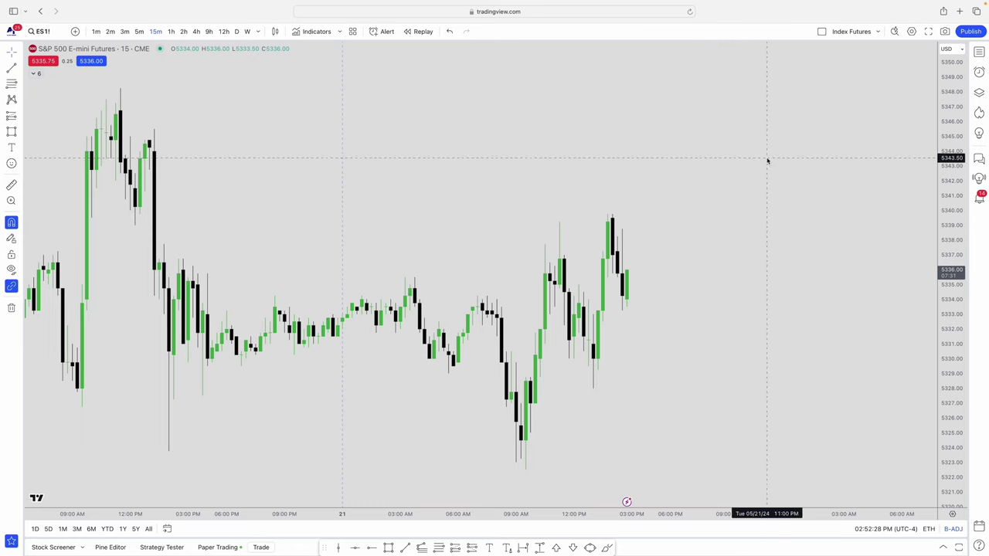
{"action": "left_click", "coordinate": [506, 548]}
{"action": "left_click", "coordinate": [670, 189]}
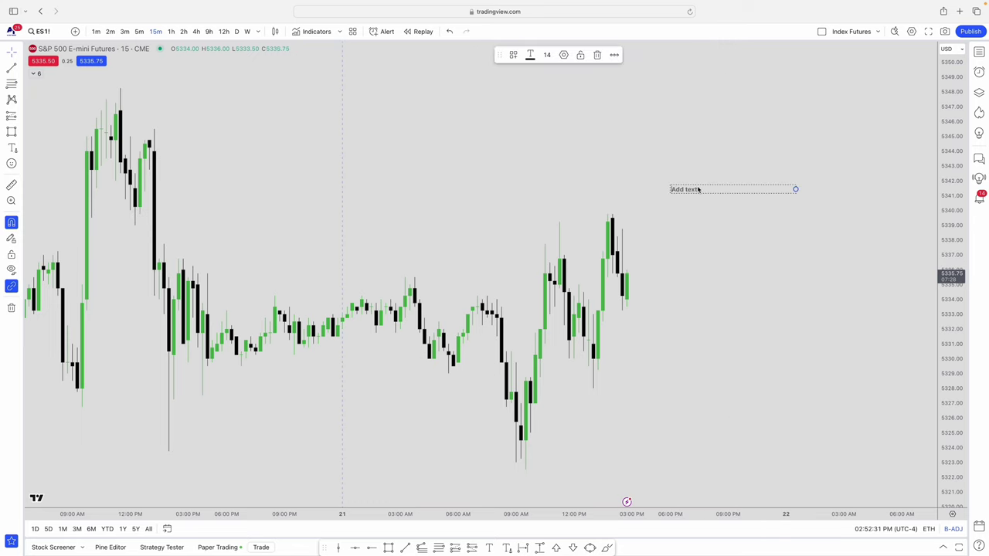
{"action": "scroll", "coordinate": [448, 234], "scroll_direction": "left", "scroll_amount": 15}
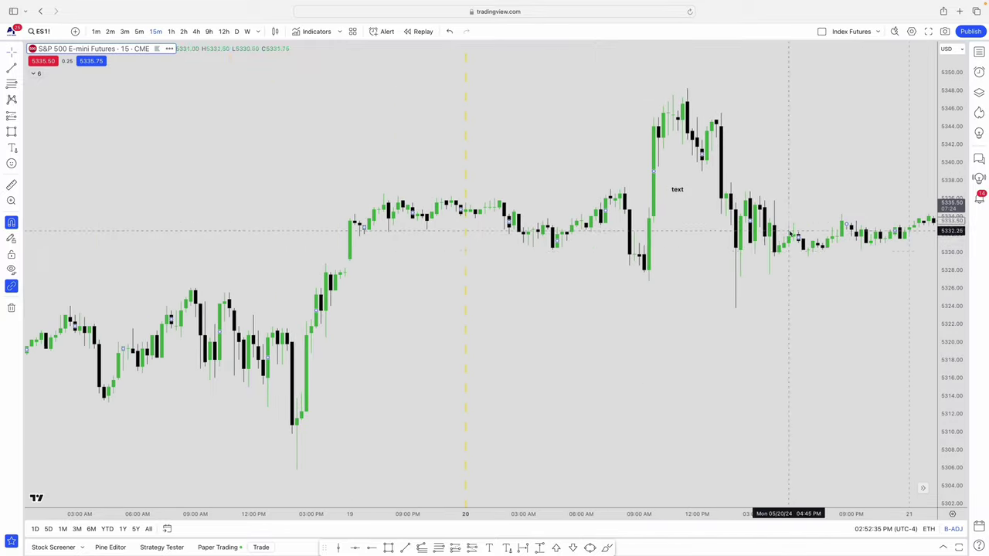
{"action": "left_click_drag", "start_coordinate": [822, 254], "coordinate": [402, 273]}
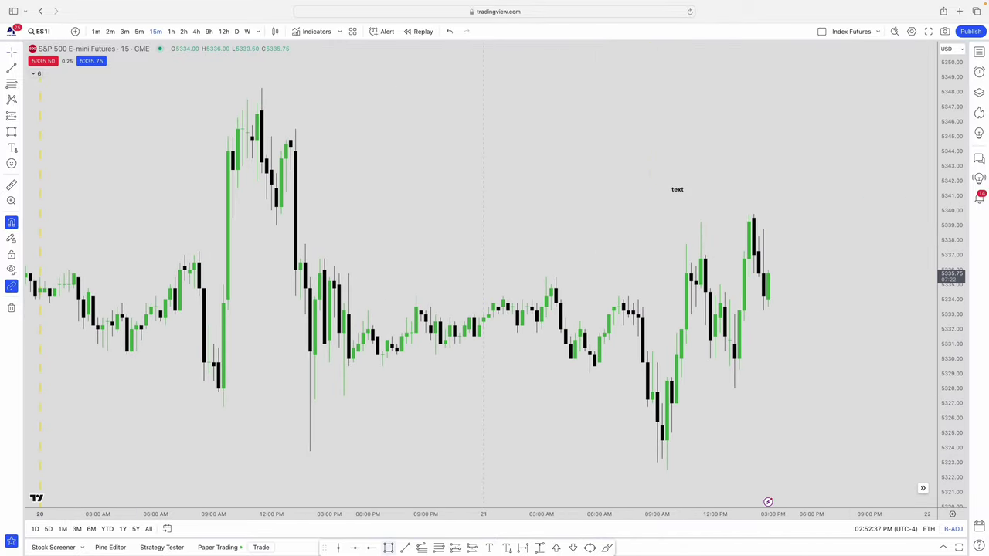
Place a regular text note reading "text" below the latest candle near 5329.00 to compare with the anchored text
{"action": "left_click", "coordinate": [488, 547]}
{"action": "left_click", "coordinate": [784, 378]}
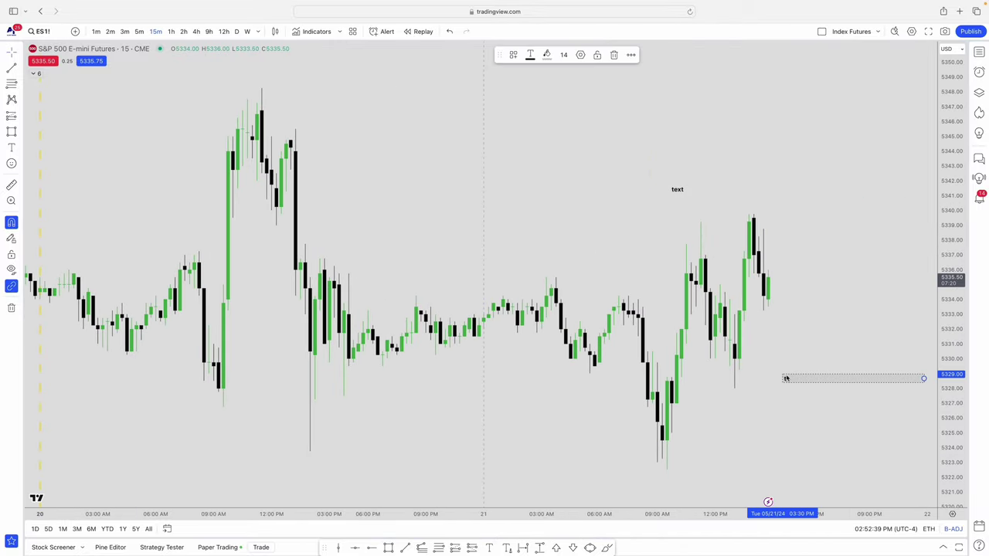
{"action": "scroll", "coordinate": [580, 432], "scroll_direction": "left", "scroll_amount": 5}
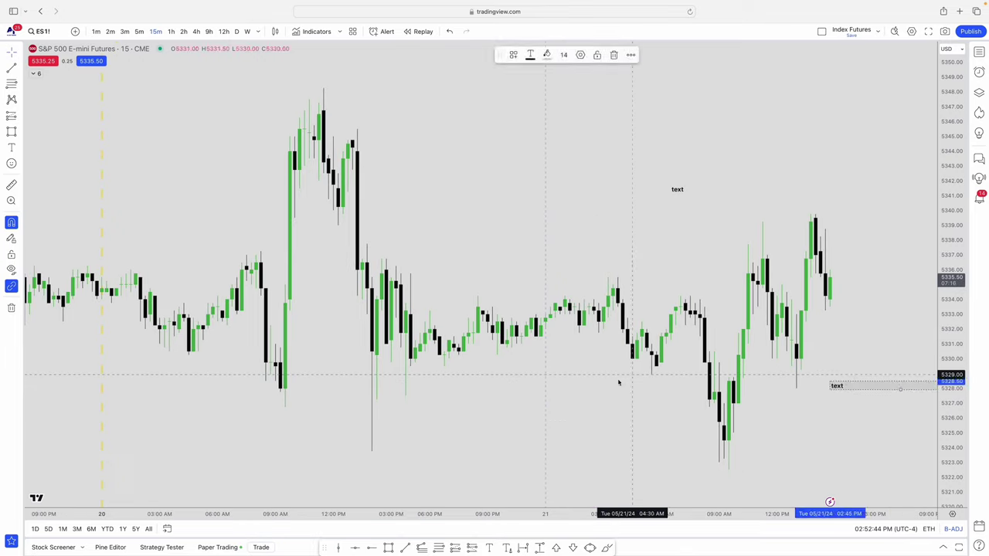
{"action": "scroll", "coordinate": [618, 382], "scroll_direction": "left", "scroll_amount": 8}
{"action": "scroll", "coordinate": [669, 199], "scroll_direction": "right", "scroll_amount": 2}
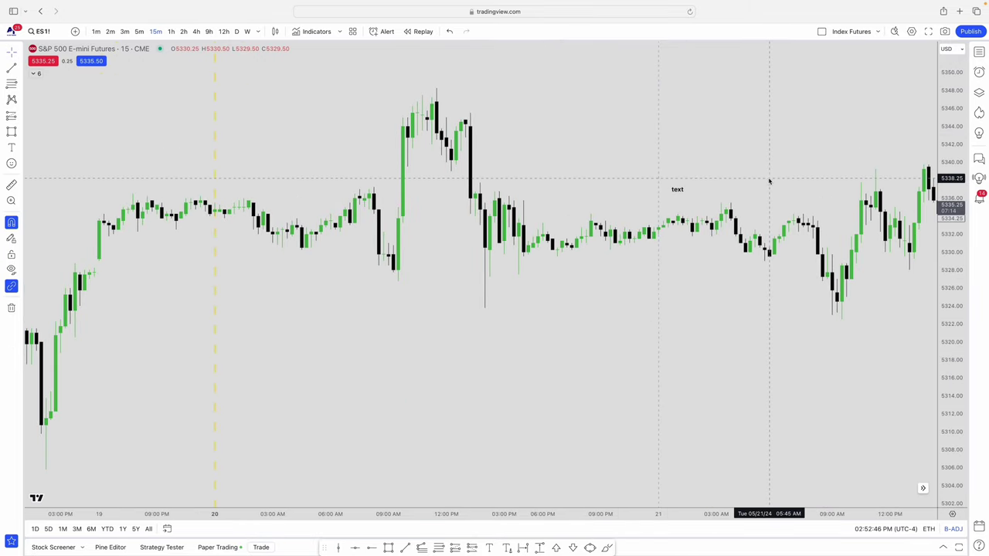
{"action": "scroll", "coordinate": [769, 181], "scroll_direction": "right", "scroll_amount": 5}
Delete both the anchored text and the regular text note from the chart
{"action": "left_click", "coordinate": [678, 189]}
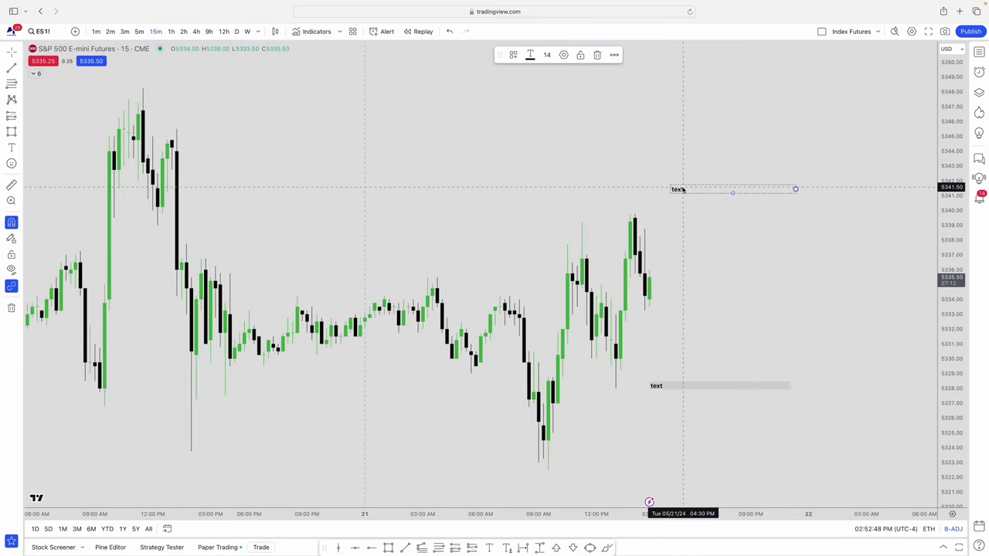
{"action": "left_click_drag", "start_coordinate": [678, 189], "coordinate": [655, 386]}
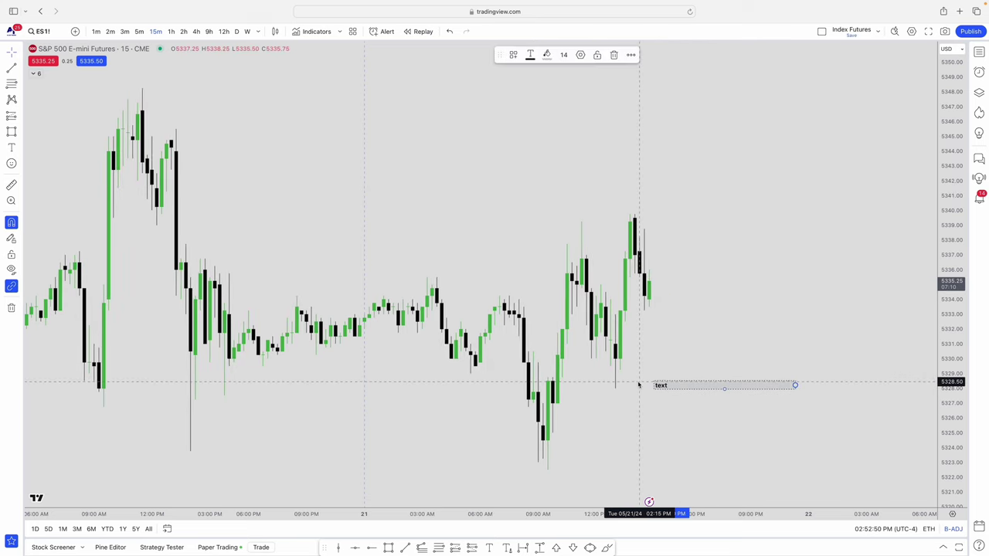
{"action": "key", "text": "Delete"}
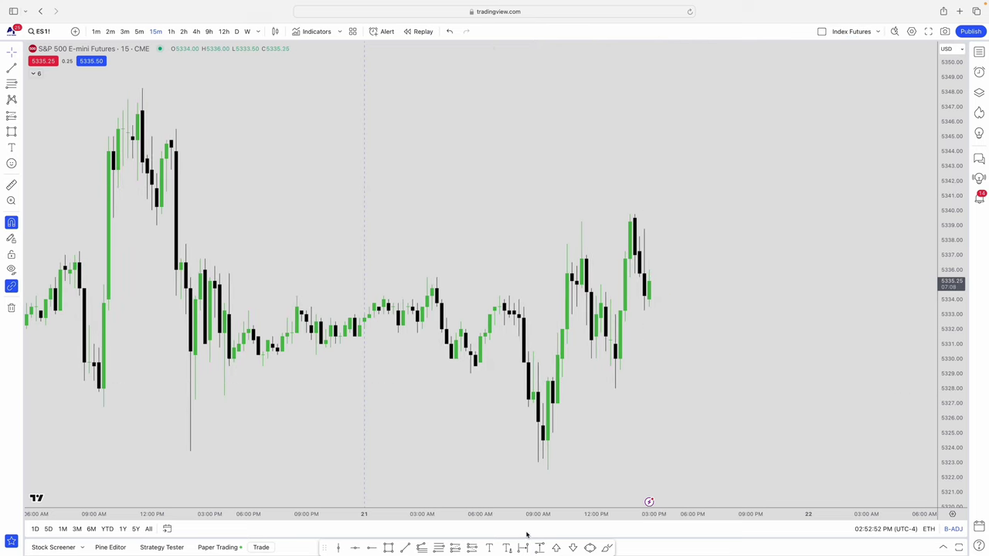
Draw a date range near 5345.50 from the latest candle back to 06:15 AM on 05/21, and delete it
{"action": "left_click", "coordinate": [522, 548]}
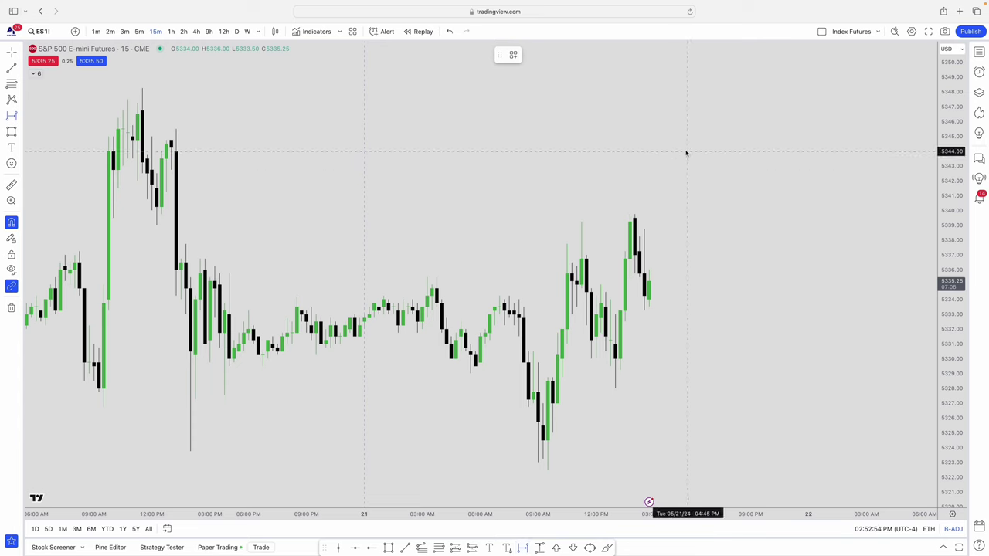
{"action": "left_click", "coordinate": [648, 130]}
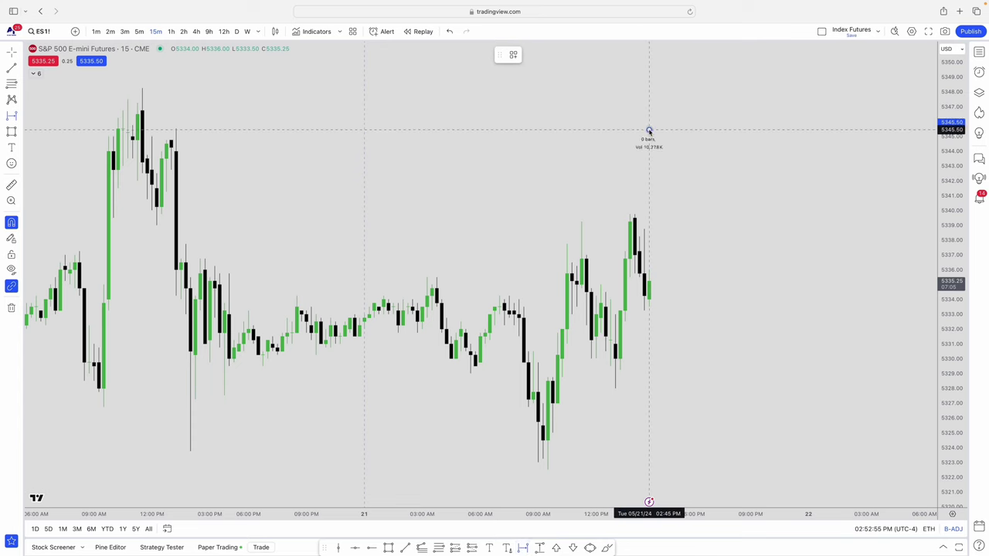
{"action": "left_click", "coordinate": [486, 132]}
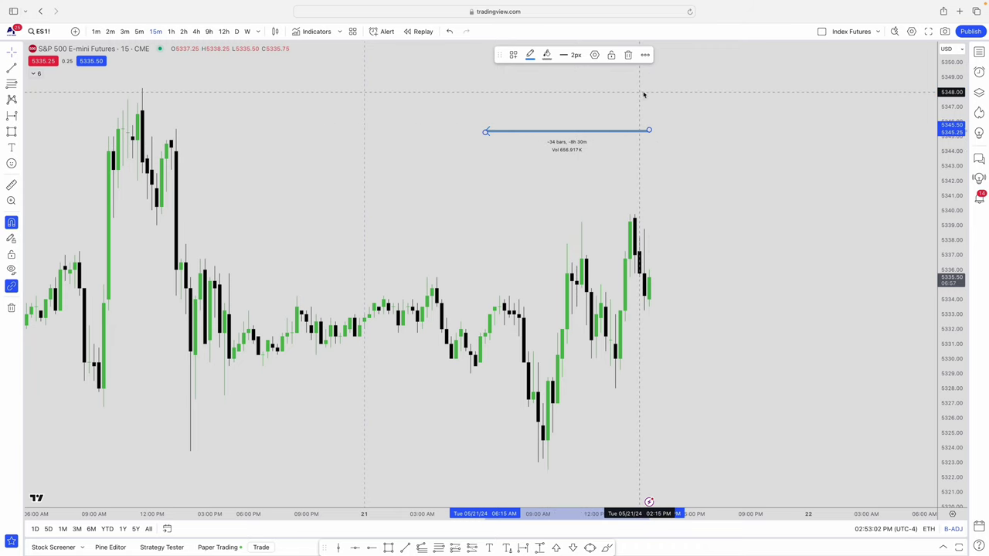
{"action": "key", "text": "Delete"}
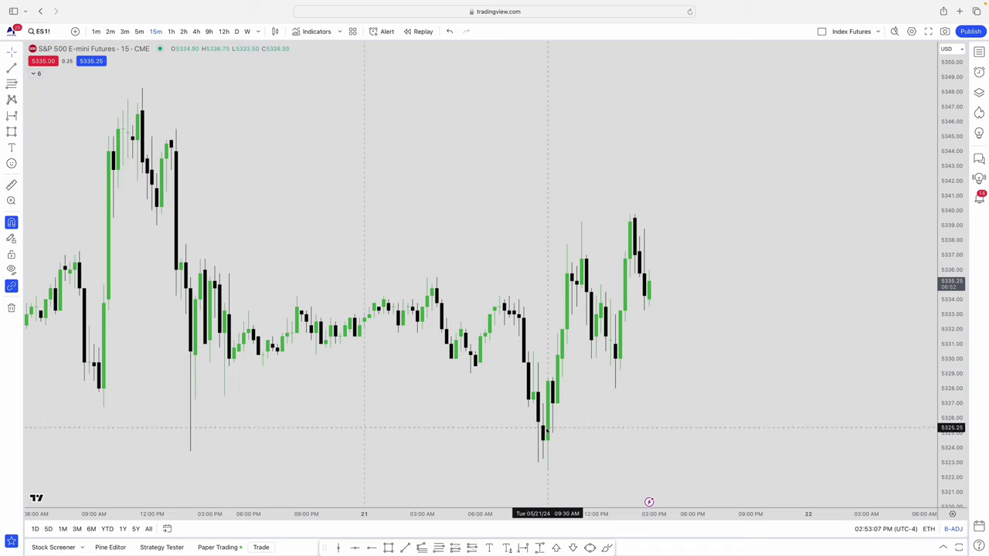
Place an up arrow mark below the recent swing low near 5327.25, and delete it
{"action": "left_click", "coordinate": [556, 547]}
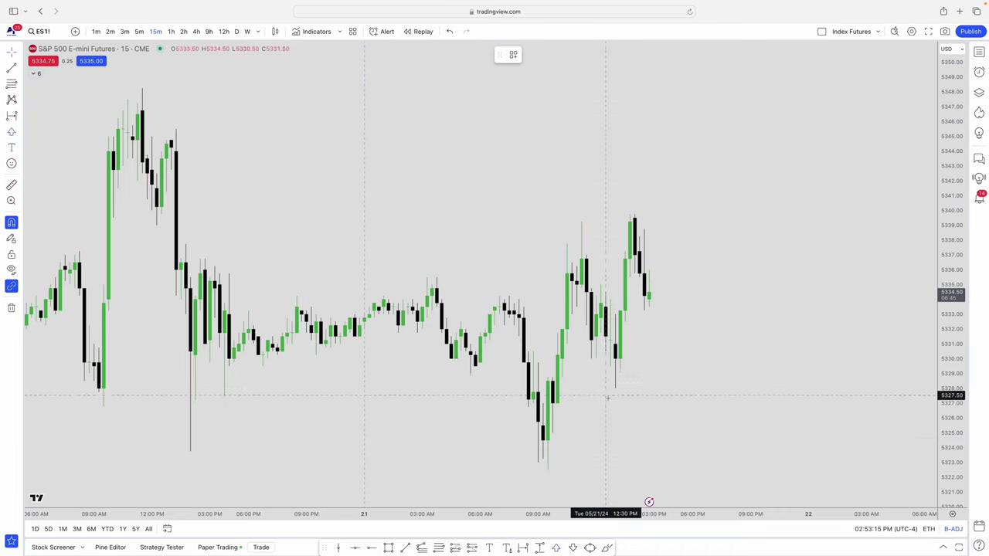
{"action": "left_click", "coordinate": [615, 397]}
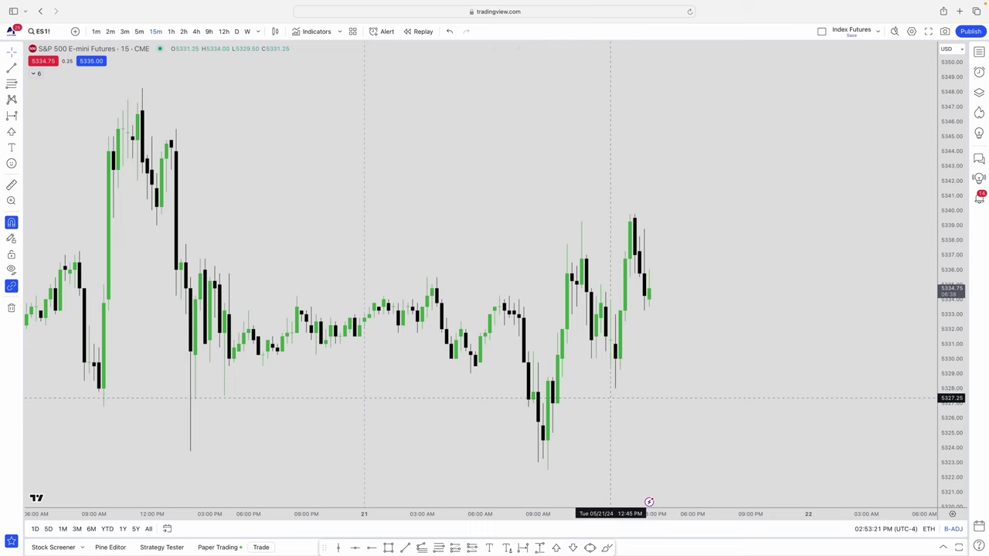
Circle the latest swing high with an ellipse between about 5338.75 and 5340.50, and delete it
{"action": "left_click", "coordinate": [590, 547]}
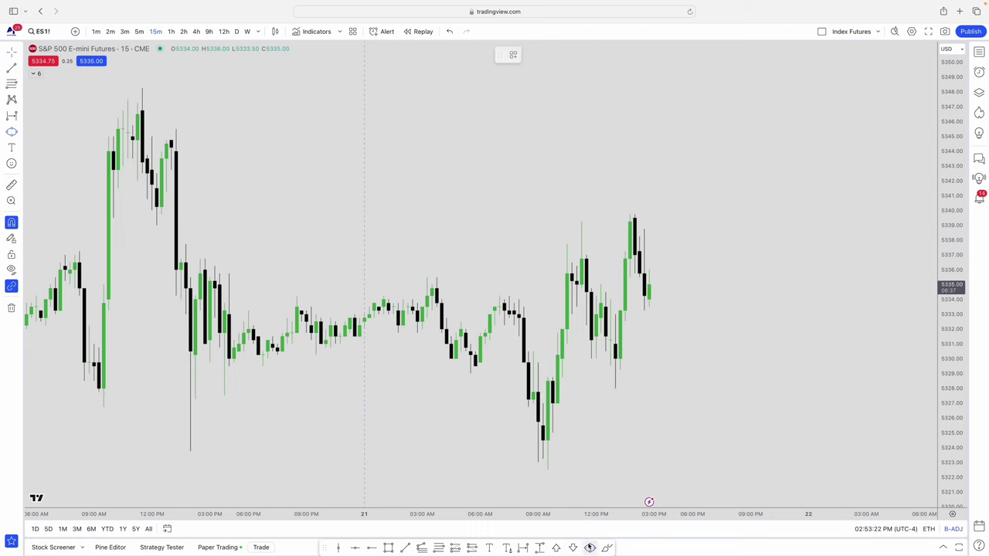
{"action": "left_click", "coordinate": [620, 204]}
{"action": "left_click", "coordinate": [644, 229]}
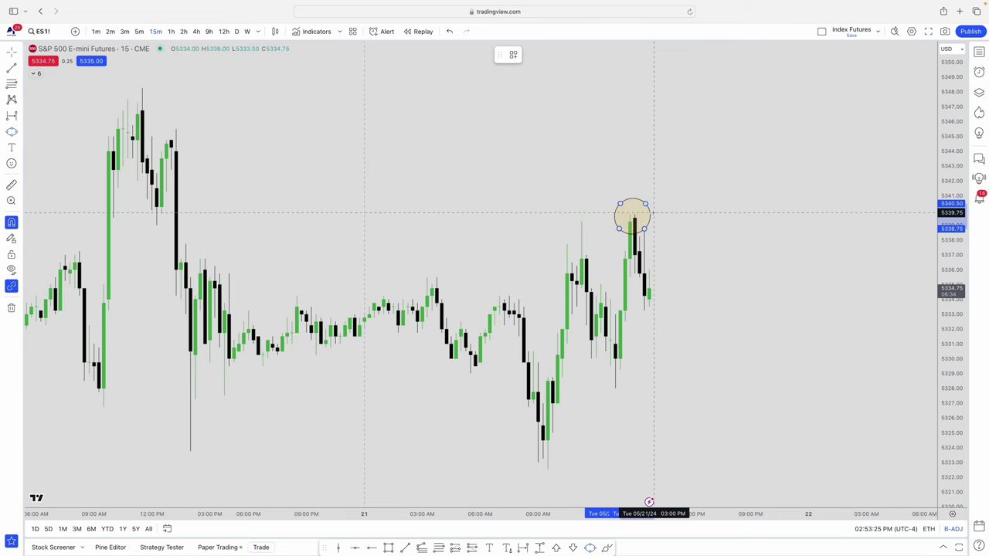
{"action": "left_click", "coordinate": [718, 293]}
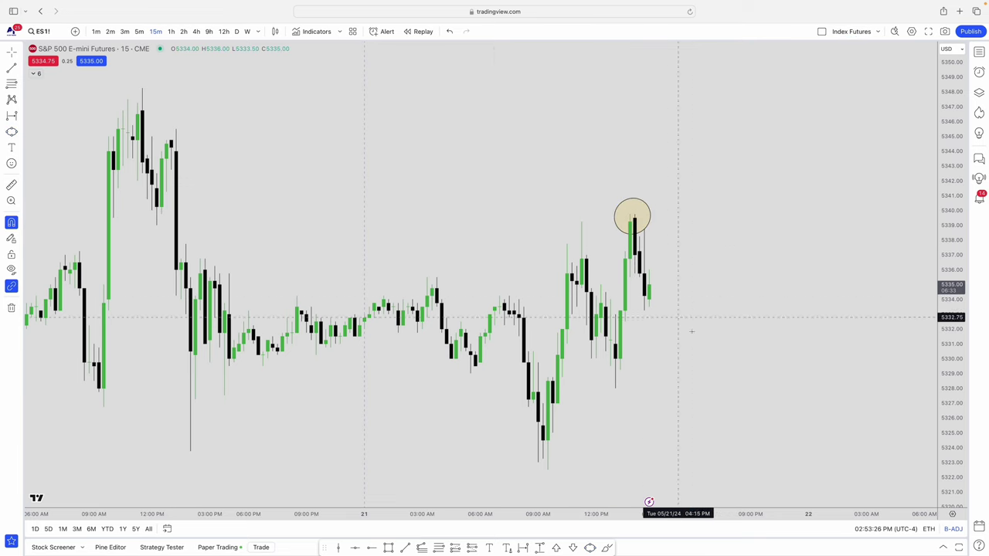
{"action": "left_click", "coordinate": [635, 213]}
{"action": "key", "text": "Delete"}
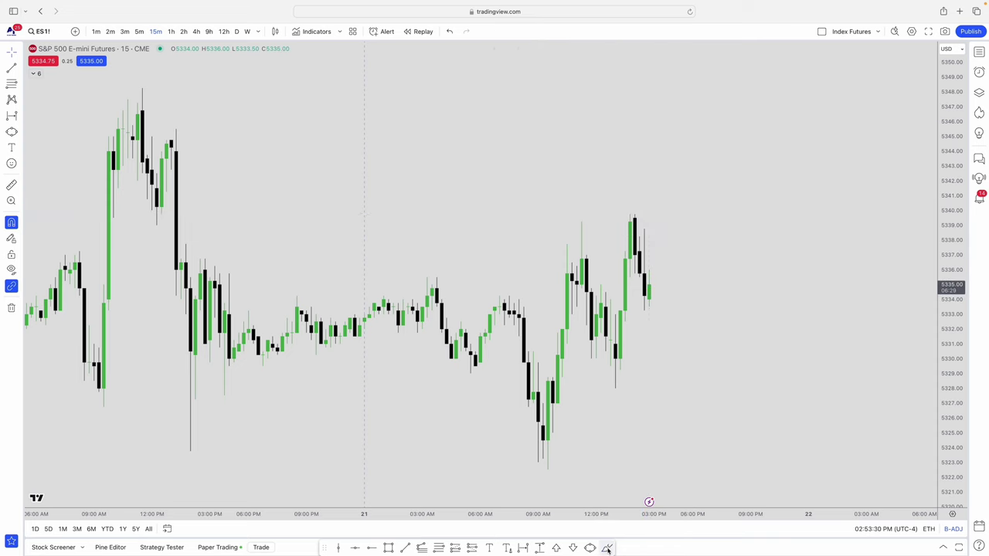
Draw a freehand looping brush stroke above the latest candles, and delete it
{"action": "left_click", "coordinate": [607, 548]}
{"action": "mouse_move", "coordinate": [506, 139]}
{"action": "left_mouse_down"}
{"action": "mouse_move", "coordinate": [640, 221]}
{"action": "mouse_move", "coordinate": [591, 131]}
{"action": "left_mouse_up"}
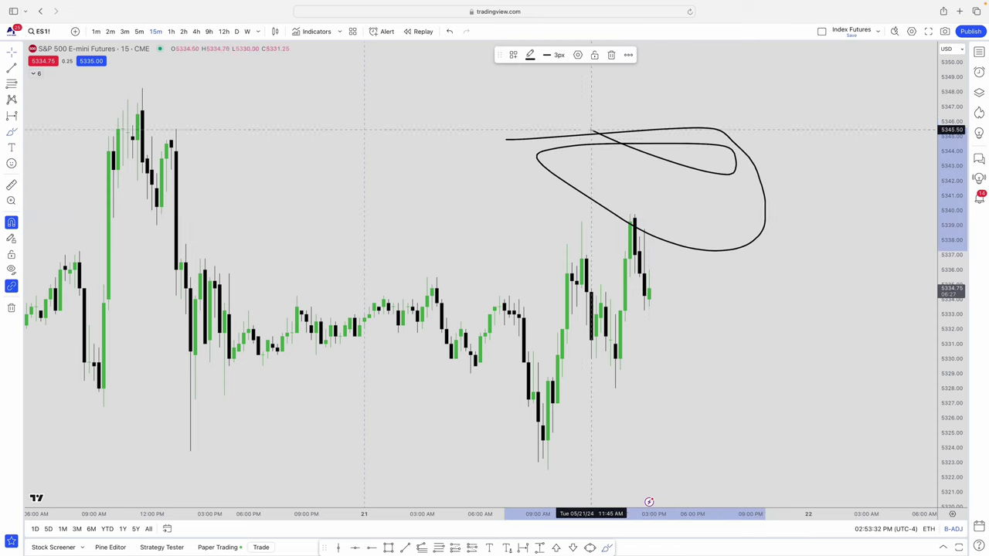
{"action": "left_click", "coordinate": [611, 55]}
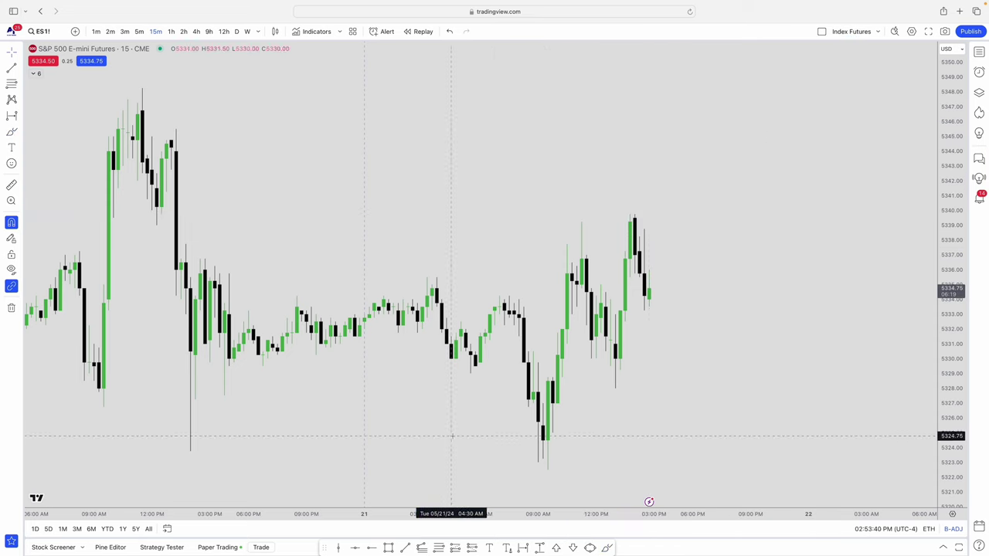
Review the Paper Trading account's positions, orders, order history, trading journal and past closed trades in the account history
{"action": "left_click", "coordinate": [217, 548]}
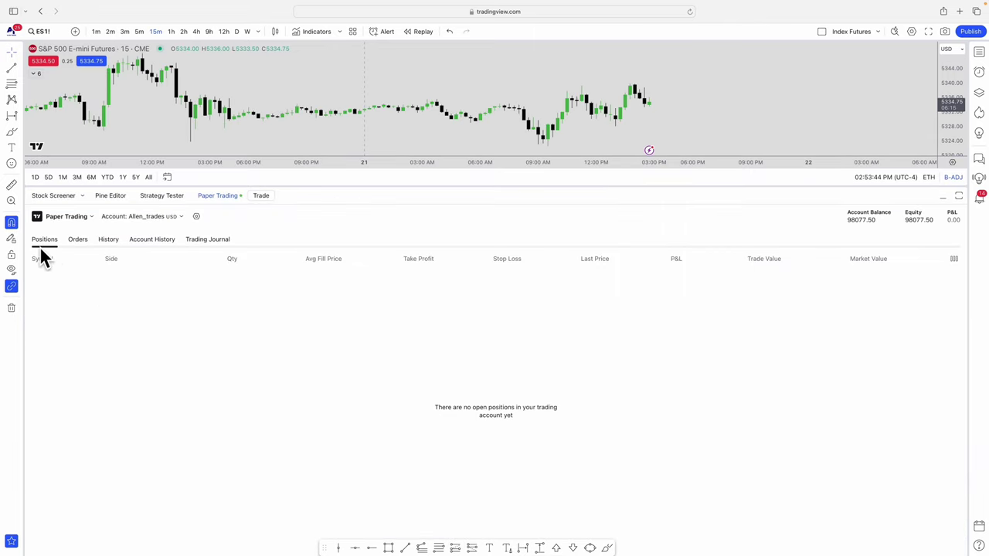
{"action": "left_click", "coordinate": [77, 240]}
{"action": "left_click", "coordinate": [109, 240]}
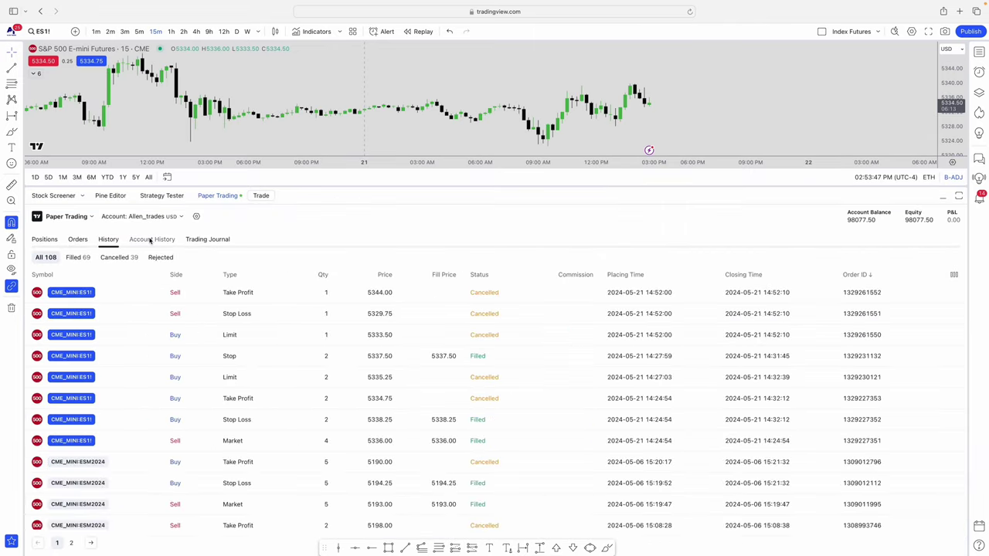
{"action": "left_click", "coordinate": [153, 239]}
{"action": "left_click", "coordinate": [206, 240]}
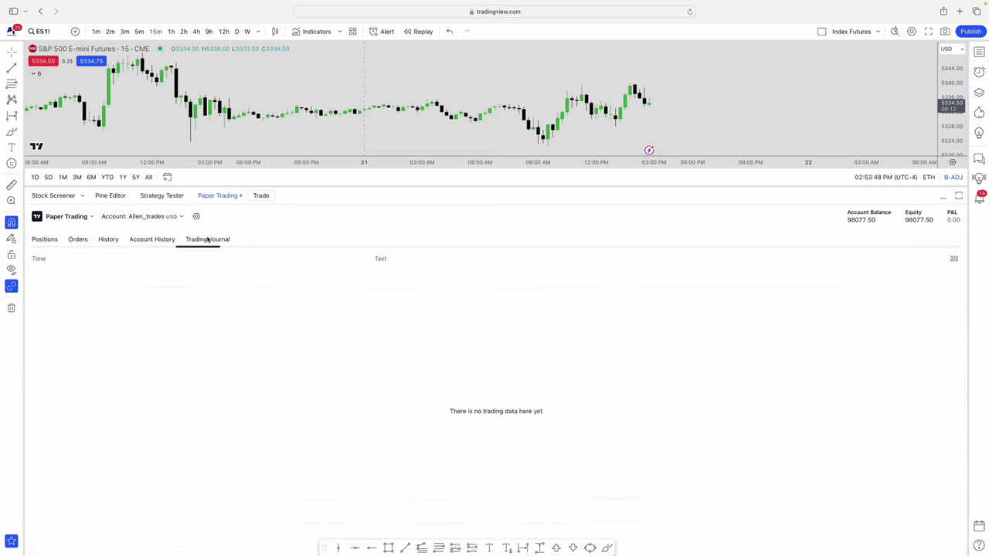
{"action": "left_click", "coordinate": [160, 241]}
{"action": "scroll", "coordinate": [170, 342], "scroll_direction": "down", "scroll_amount": 5}
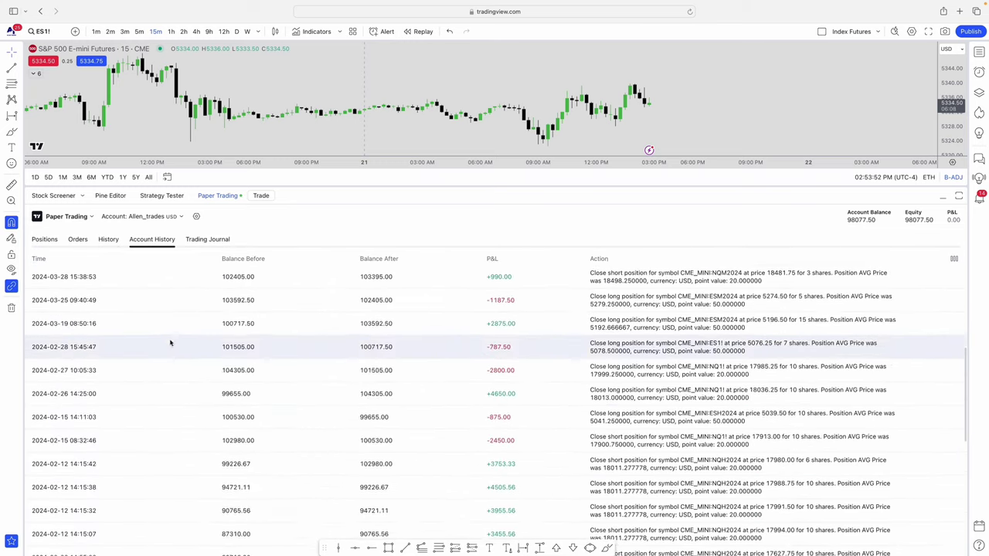
Examine the profit and loss of recent and older closed trades in the account history, and minimize the Paper Trading panel
{"action": "scroll", "coordinate": [171, 342], "scroll_direction": "up", "scroll_amount": 5}
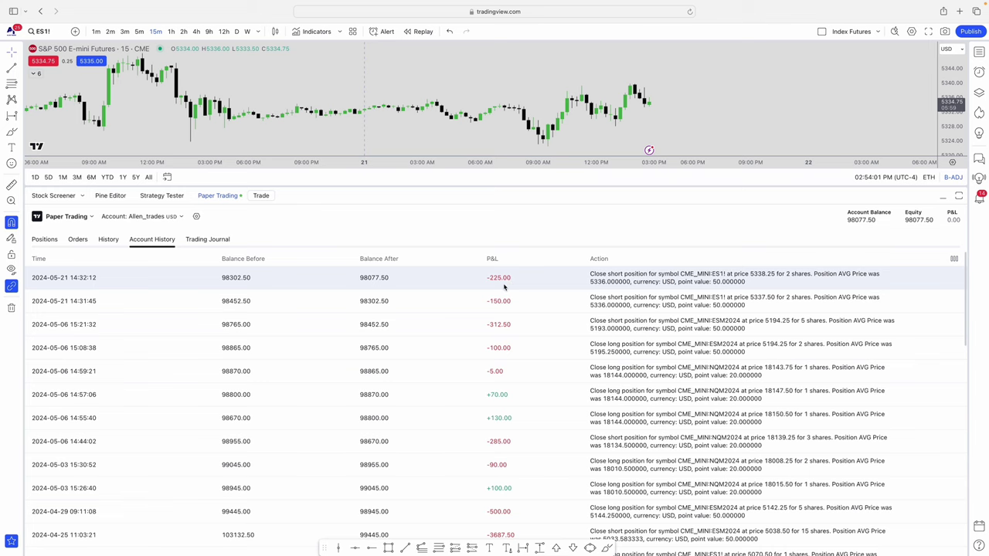
{"action": "scroll", "coordinate": [499, 297], "scroll_direction": "down", "scroll_amount": 1}
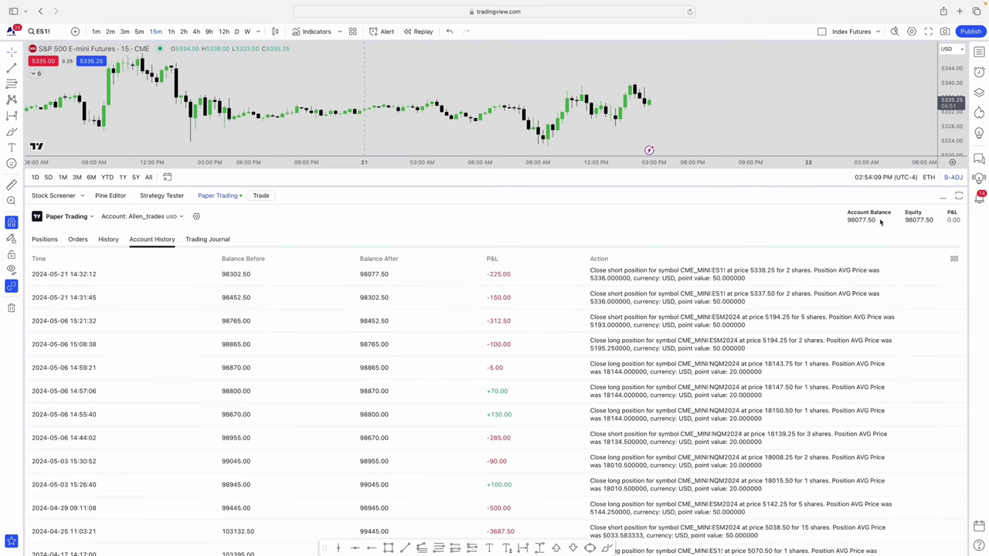
{"action": "scroll", "coordinate": [468, 287], "scroll_direction": "down", "scroll_amount": 20}
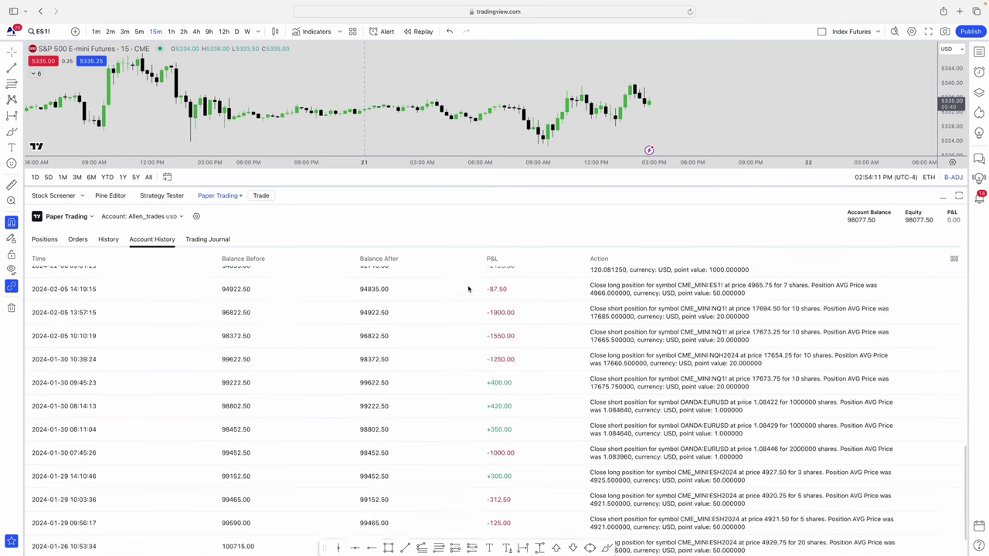
{"action": "scroll", "coordinate": [468, 289], "scroll_direction": "up", "scroll_amount": 10}
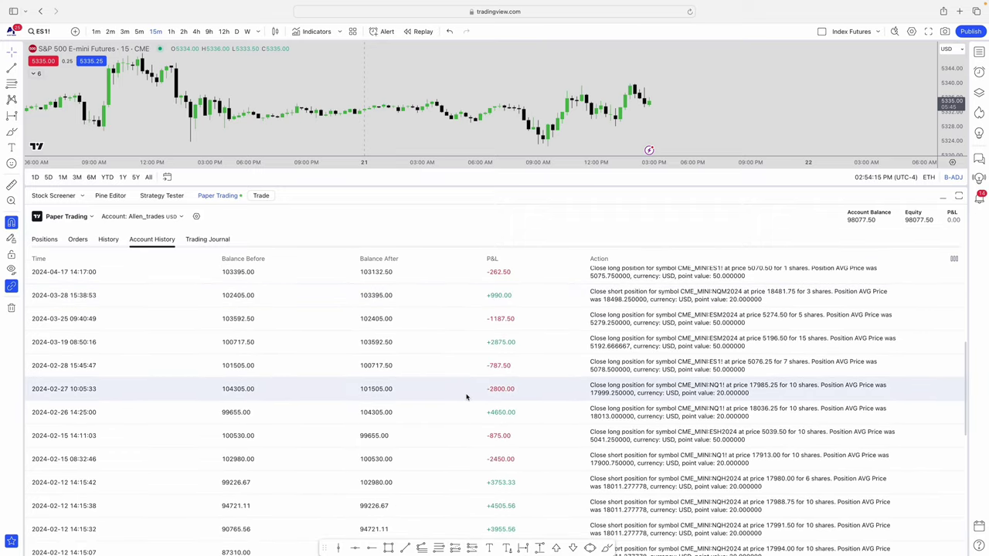
{"action": "scroll", "coordinate": [467, 397], "scroll_direction": "down", "scroll_amount": 4}
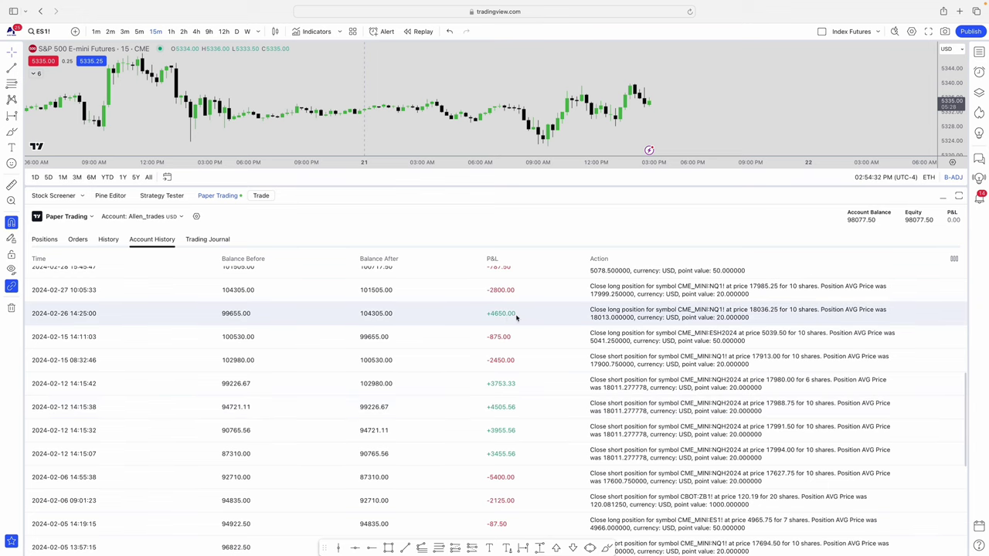
{"action": "scroll", "coordinate": [517, 317], "scroll_direction": "up", "scroll_amount": 1}
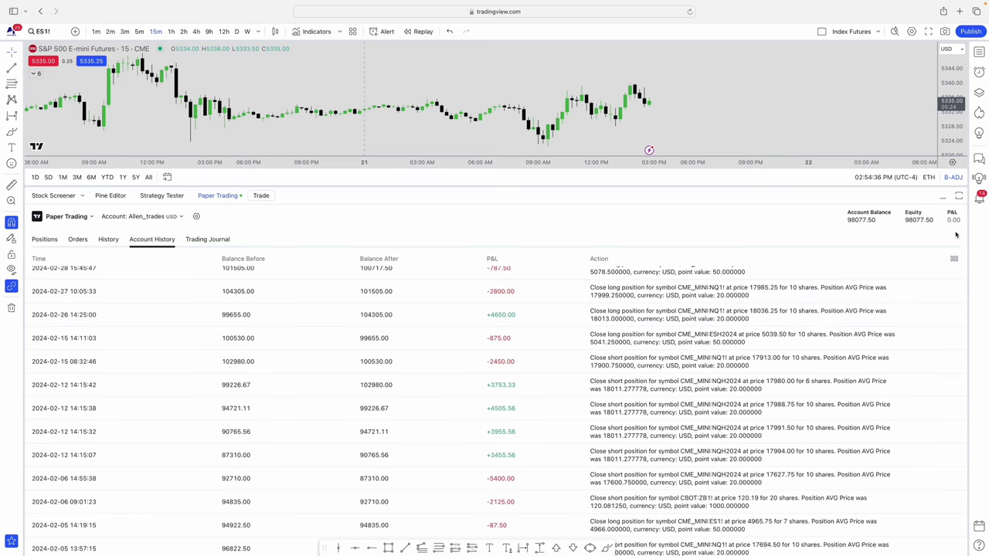
{"action": "left_click", "coordinate": [942, 198]}
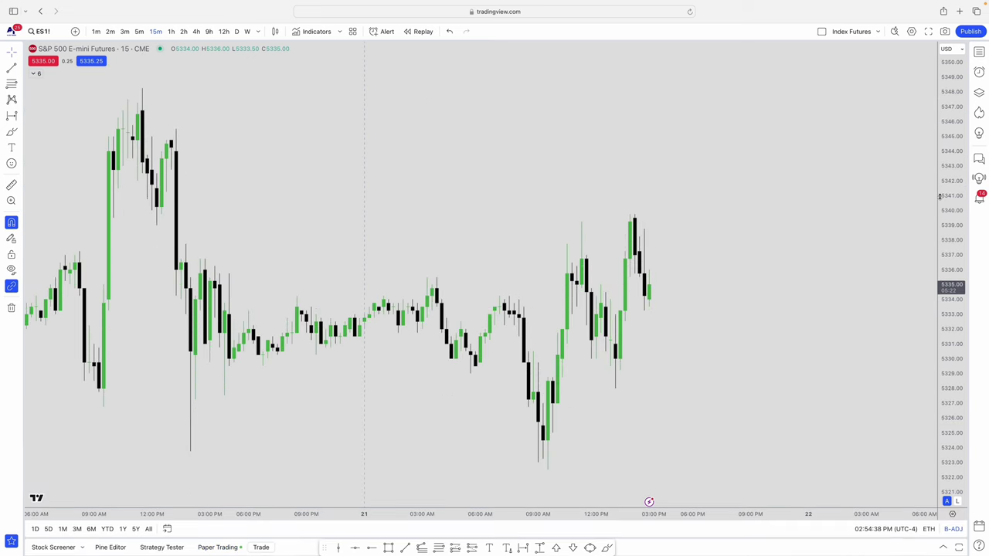